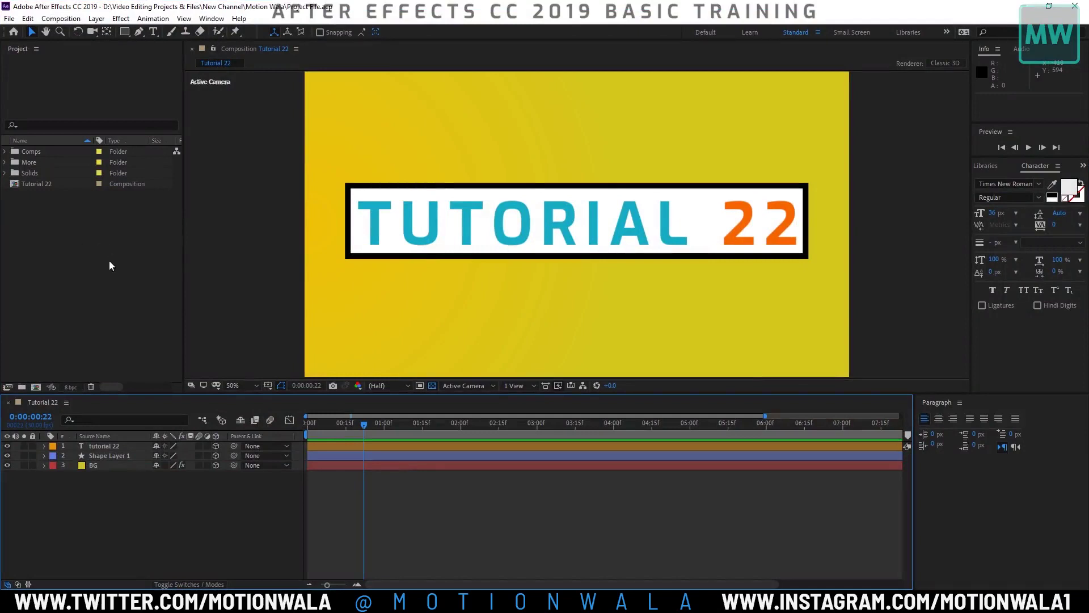
Step: Scrub the playhead from start to end, fit the full 10 seconds, and expand the tutorial 22 layer
left_click_drag(342, 431, 270, 436)
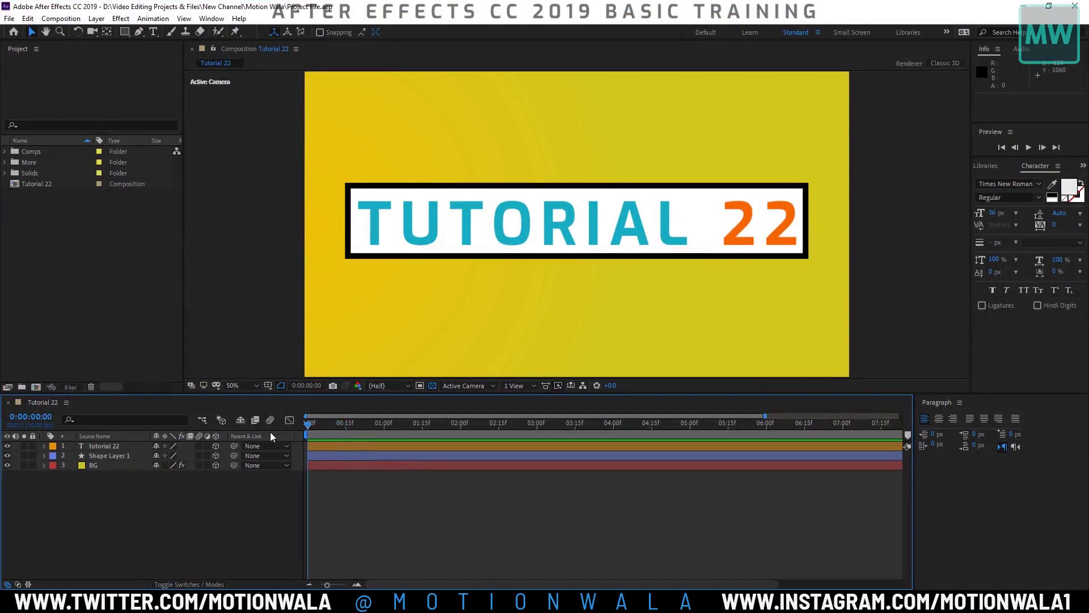
left_click_drag(349, 430, 902, 422)
left_click_drag(327, 584, 287, 586)
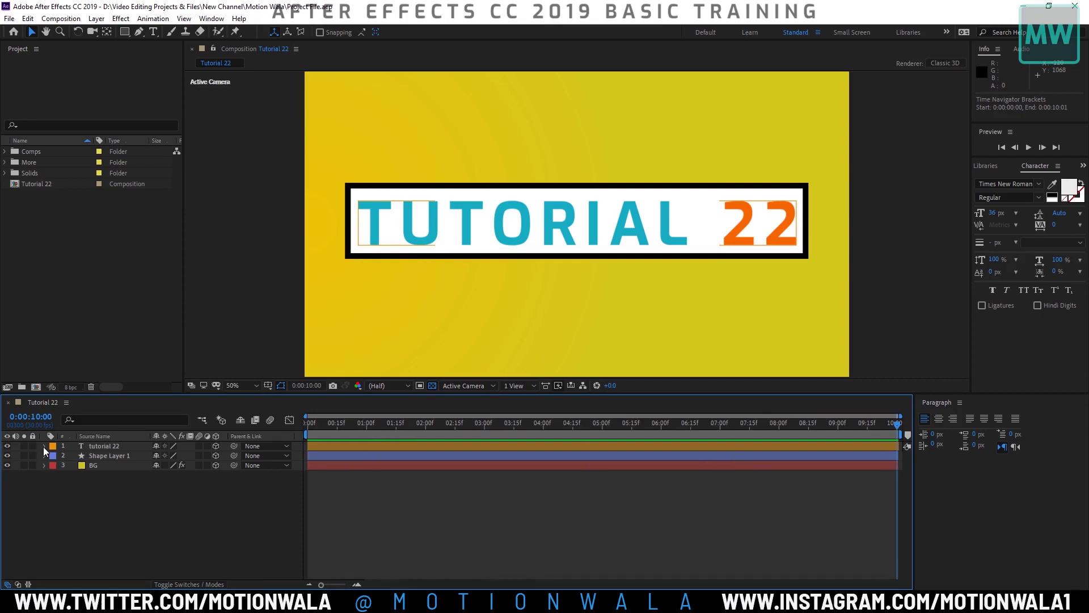
left_click(45, 447)
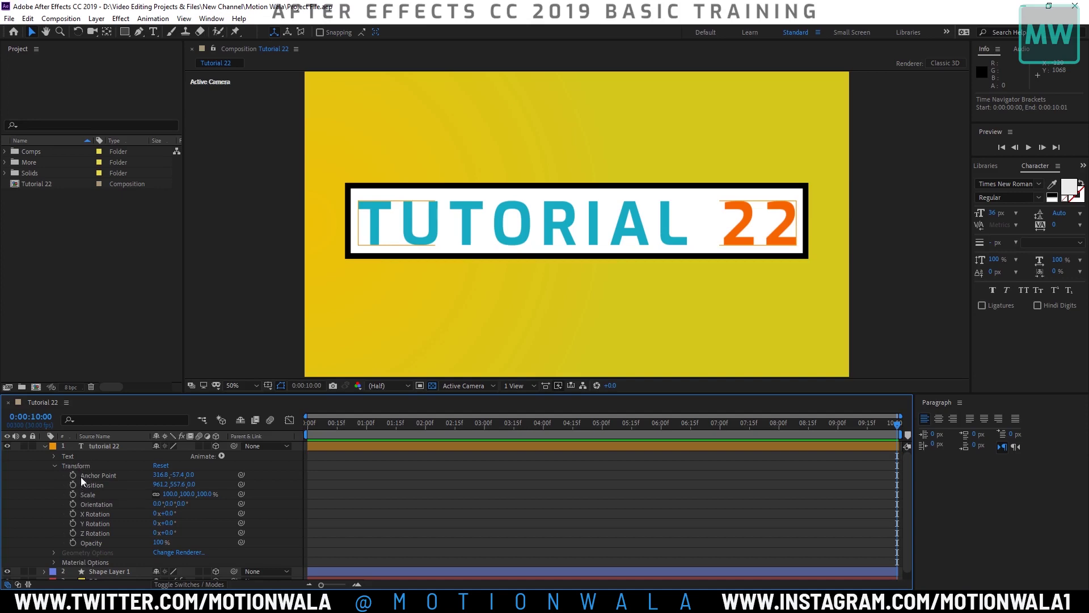
Step: Switch tutorial 22 to a 2D layer and set an Anchor Point keyframe at 0:00:00:00
left_click(216, 447)
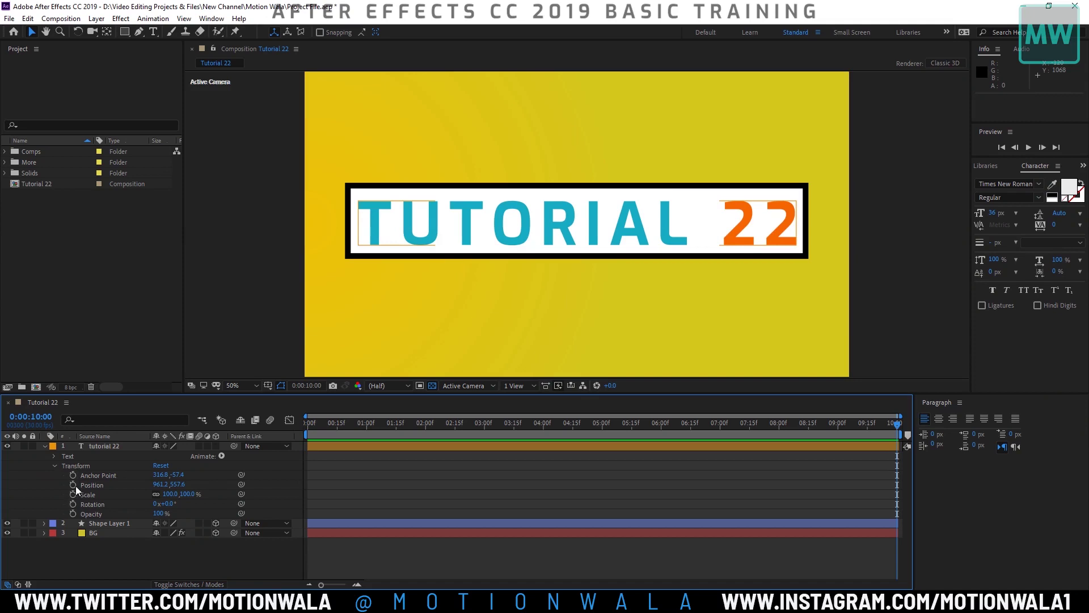
key("Home")
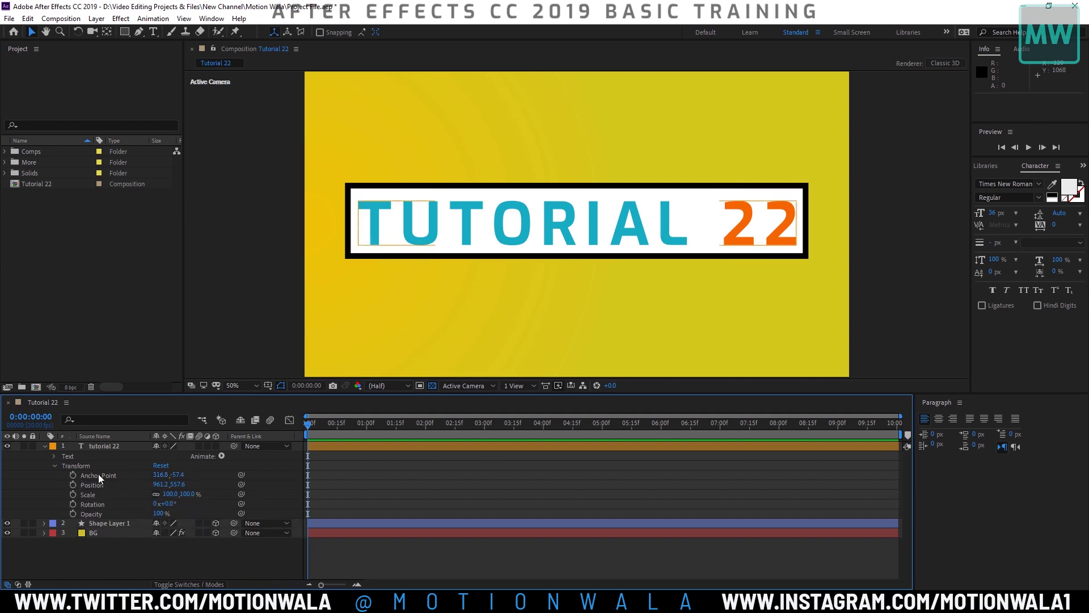
left_click(54, 467)
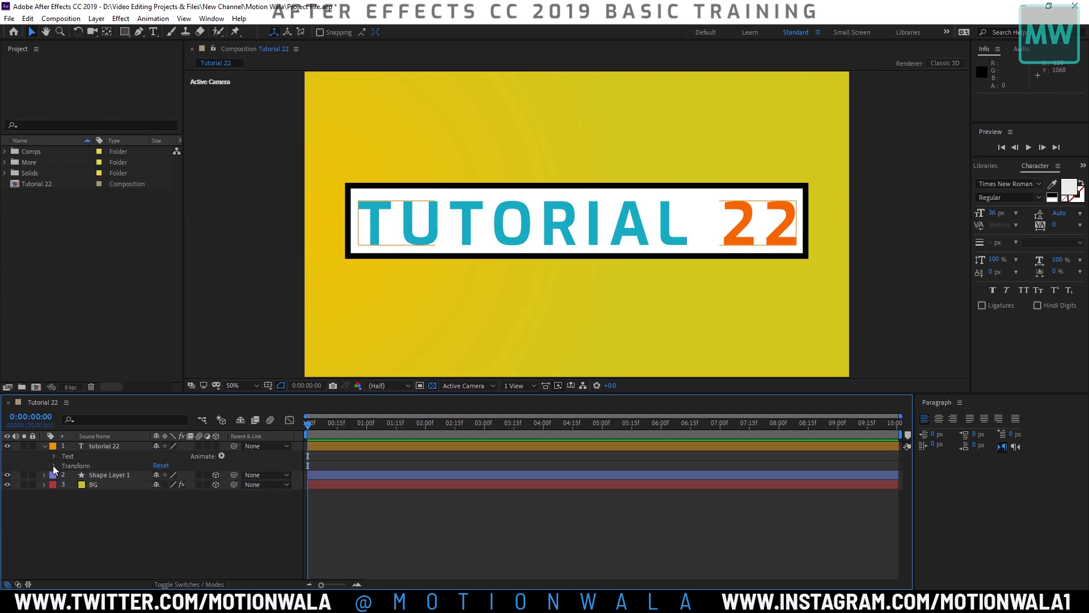
left_click(54, 466)
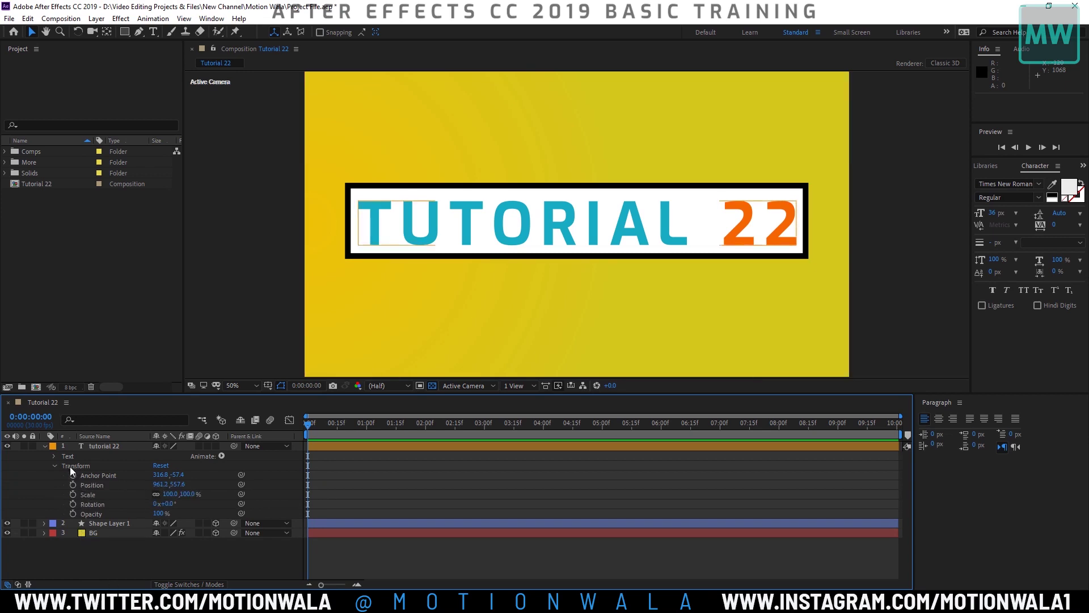
left_click(73, 475)
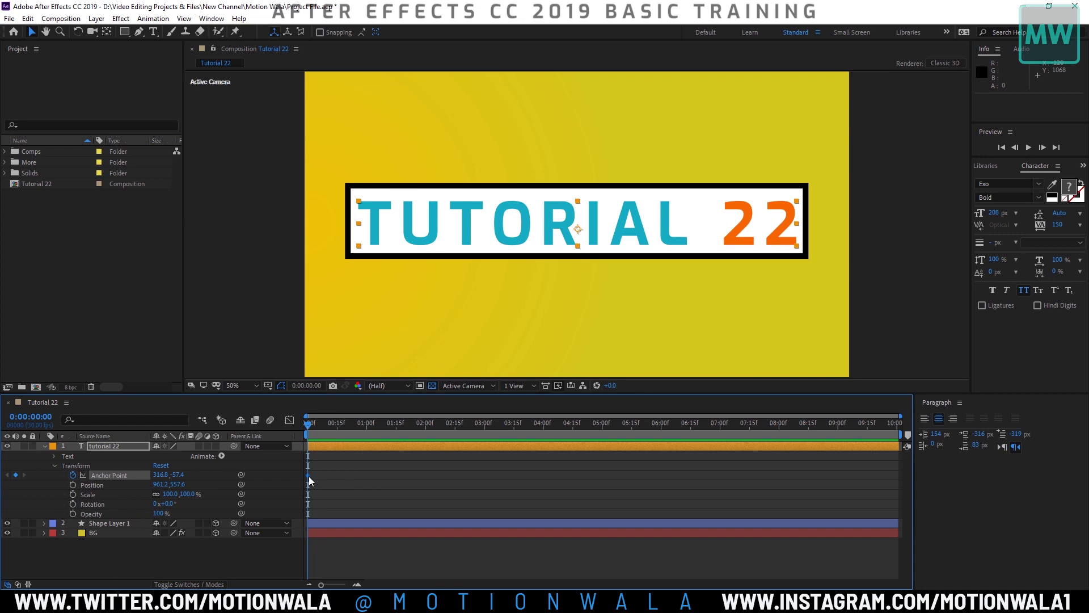
Step: Drag the Anchor Point keyframe to 2:23 and back, delete it, and reselect the tutorial 22 layer
left_click_drag(310, 480, 472, 475)
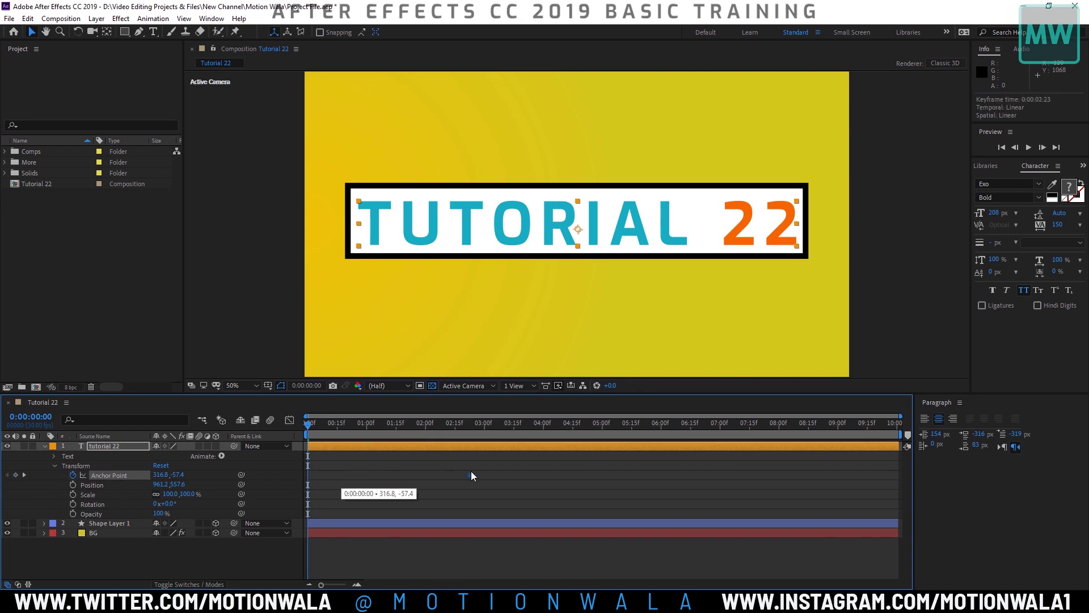
left_click_drag(471, 476, 309, 489)
key("Delete")
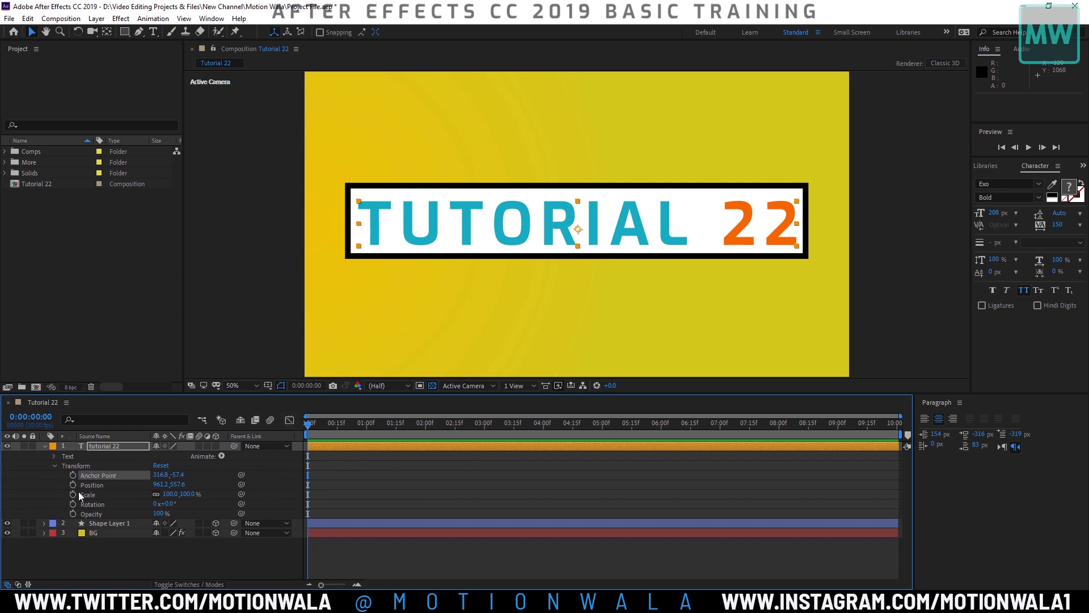
left_click(93, 450)
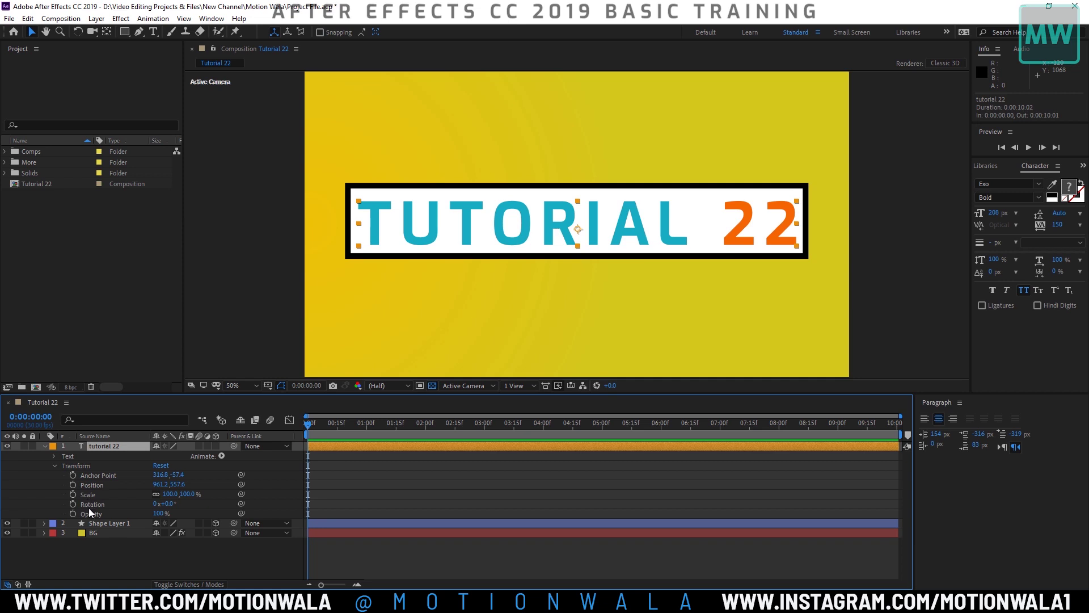
Step: Select the box shape layer and solo its Opacity, Position, Scale and Rotation with T, P, S, R
left_click(89, 523, "ctrl")
key("t")
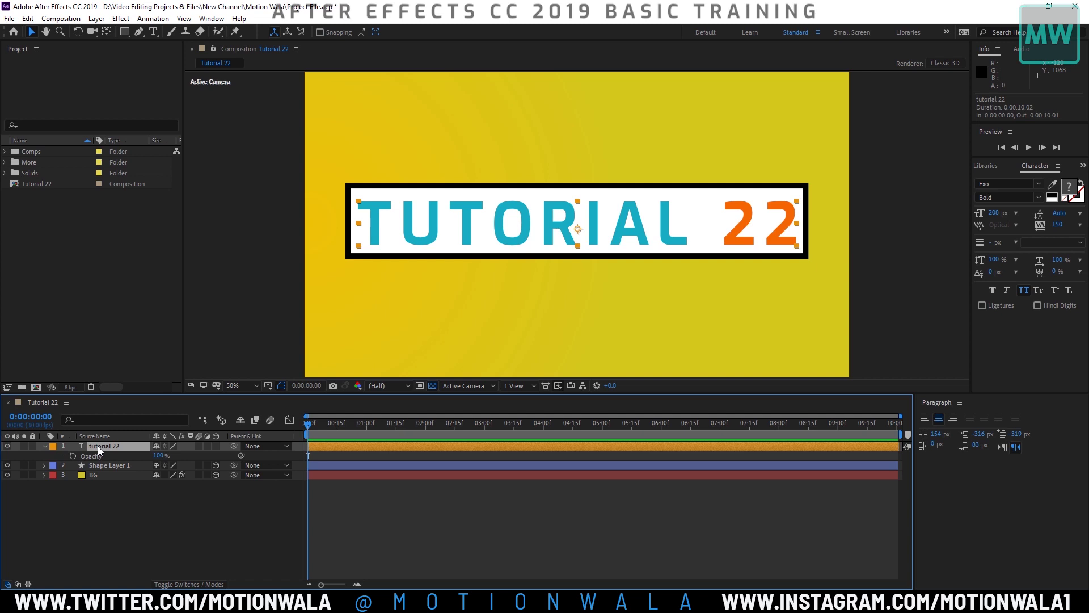
key("p")
key("s")
key("r")
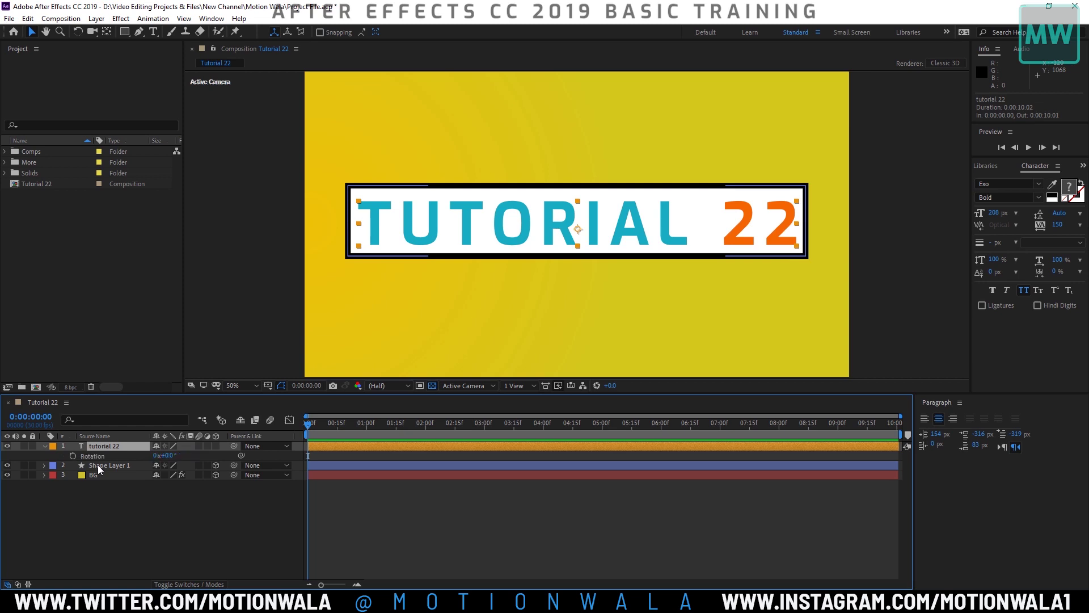
key("F2")
left_click(45, 447)
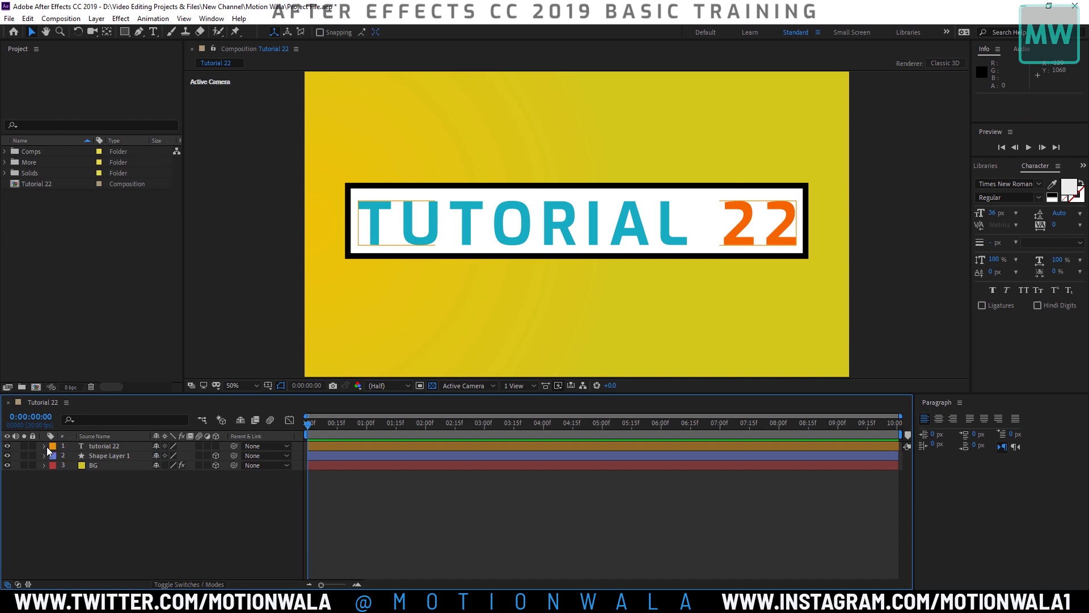
left_click(45, 446)
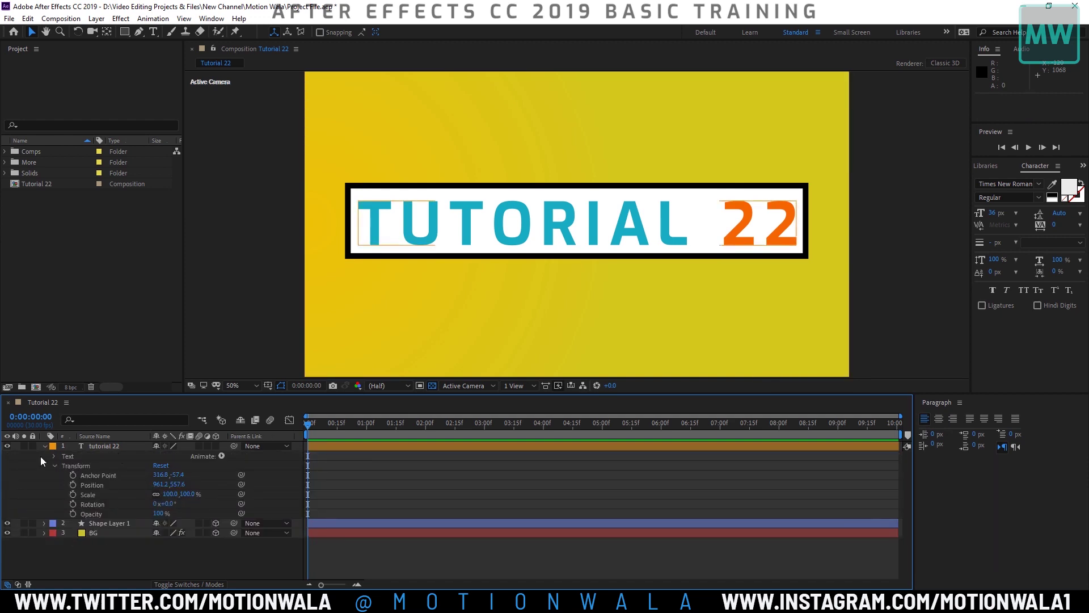
Step: On tutorial 22, cycle the P, R, S, A, T shortcuts, ending with only Position shown
left_click(83, 448)
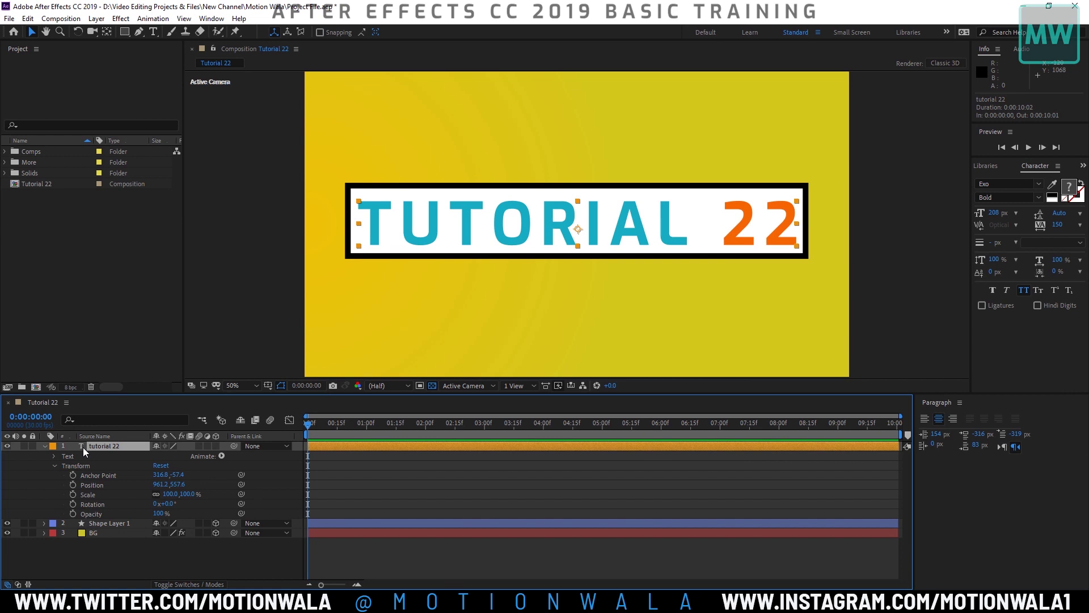
key("p")
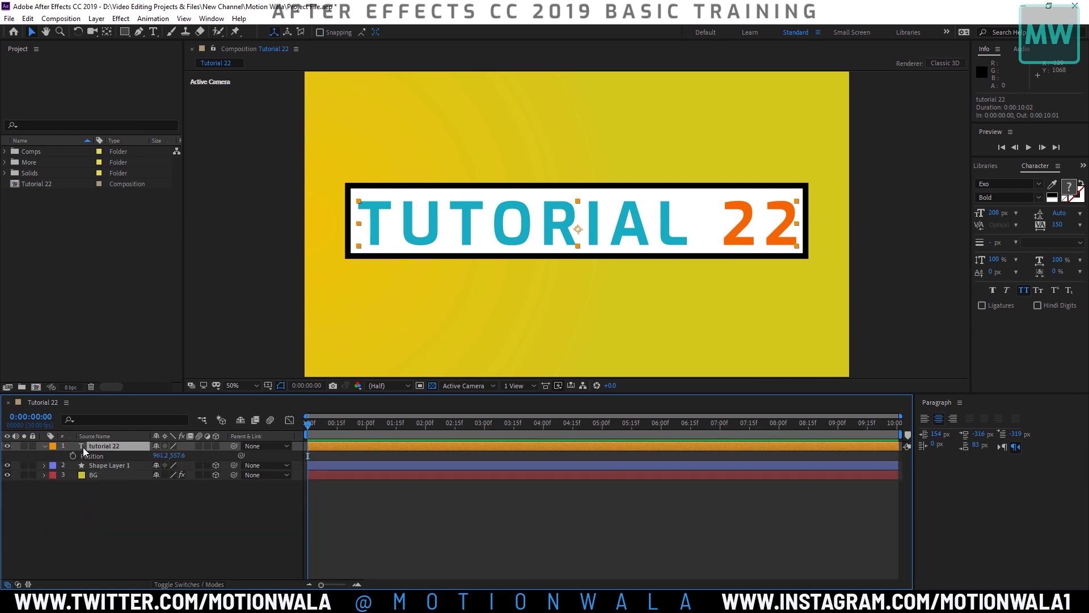
key("r")
key("s")
key("a")
key("t")
key("p")
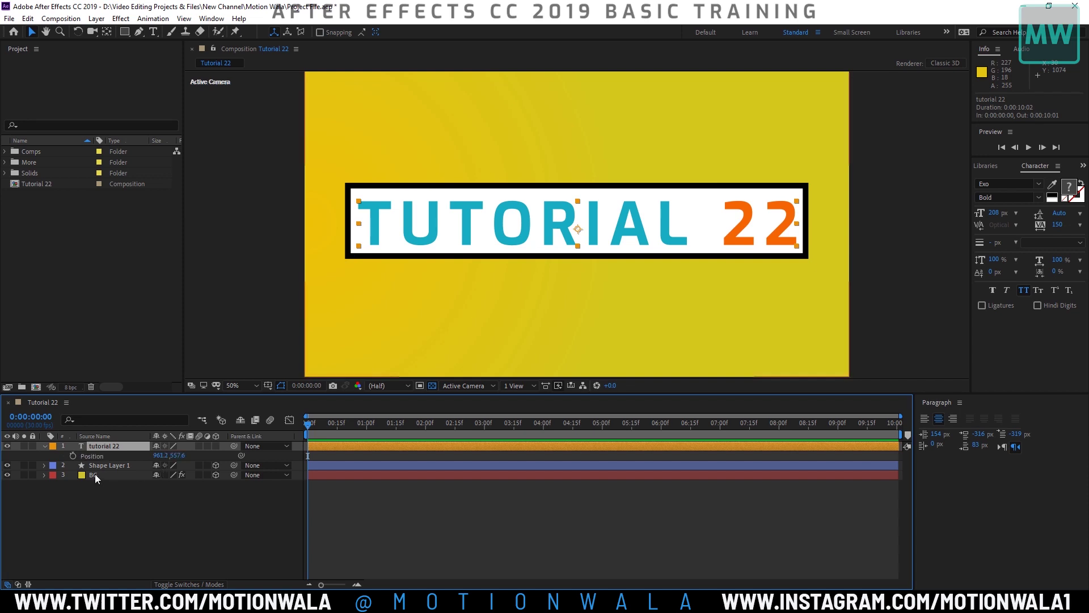
Step: Set a Position keyframe at 0:00 and move the current time to 0:00:02:00
left_click(73, 455)
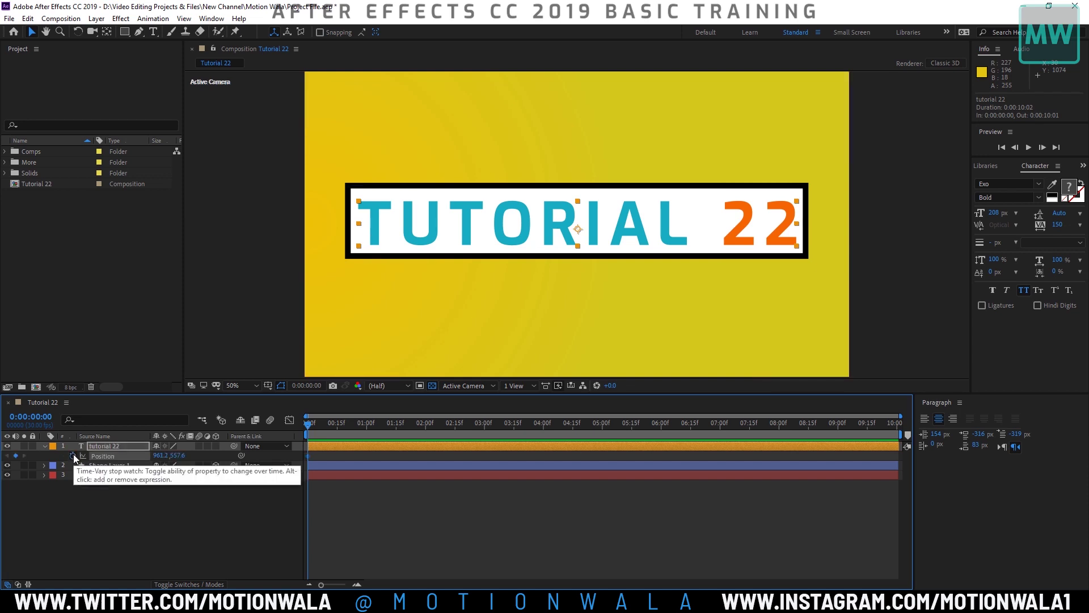
mouse_move(461, 431)
left_mouse_down()
mouse_move(485, 428)
mouse_move(401, 432)
mouse_move(428, 431)
left_mouse_up()
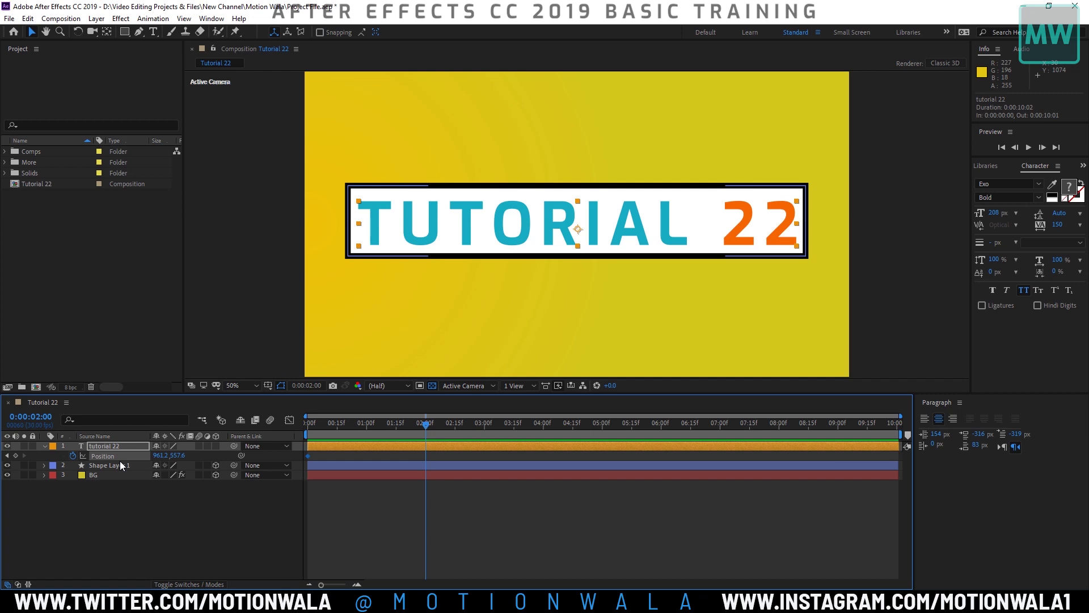
Step: Keyframe Position at 2:00, then move the 0:00 Position below the frame to 961.2, 1240.6
left_click(15, 456)
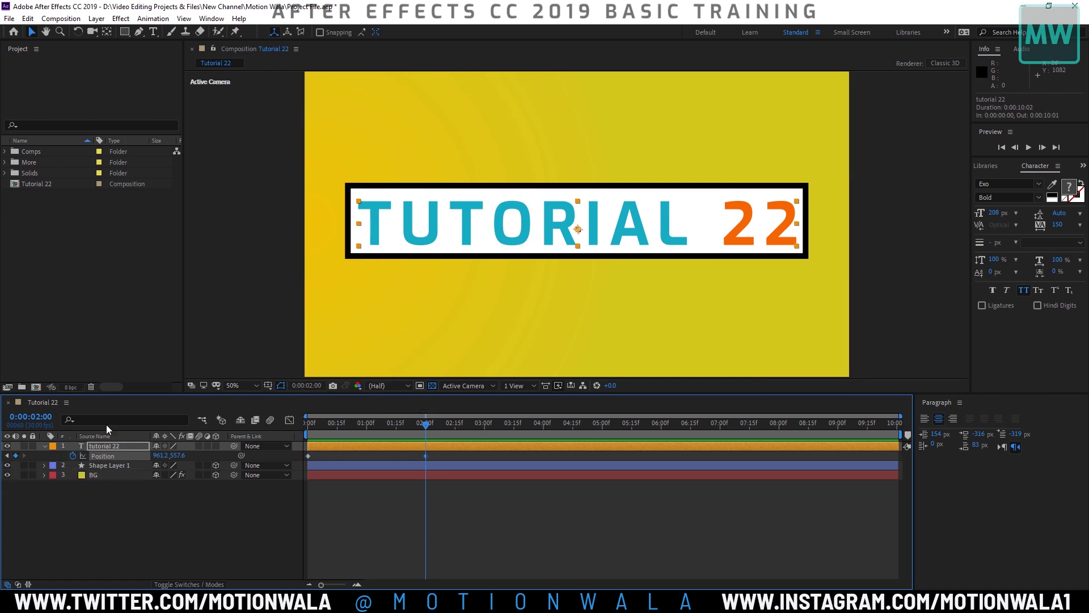
left_click(7, 455)
left_click_drag(160, 456, 191, 457)
key("ctrl+z")
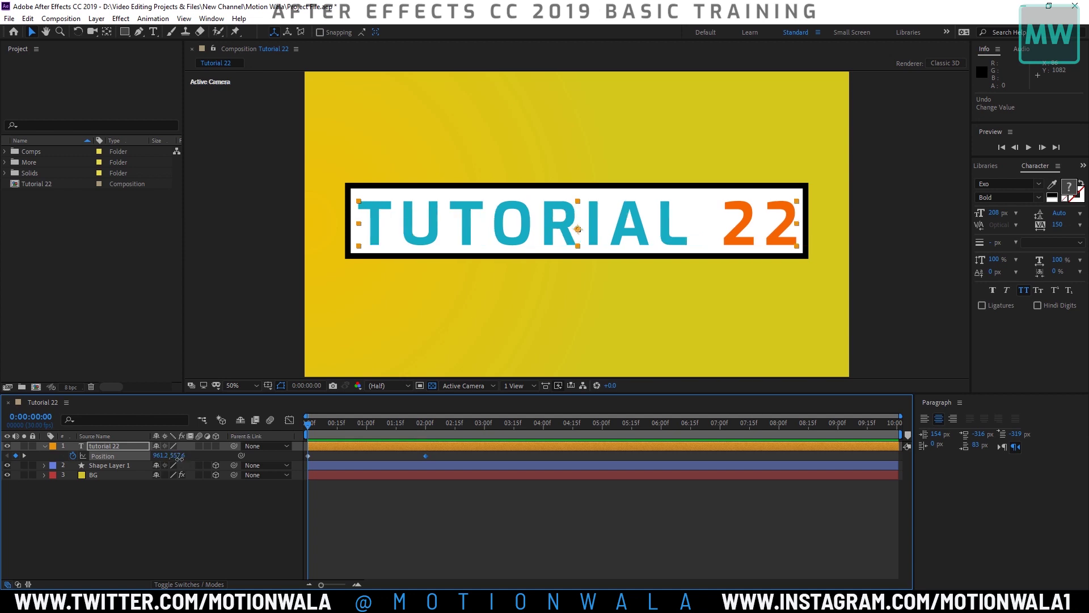
left_click_drag(180, 458, 597, 429)
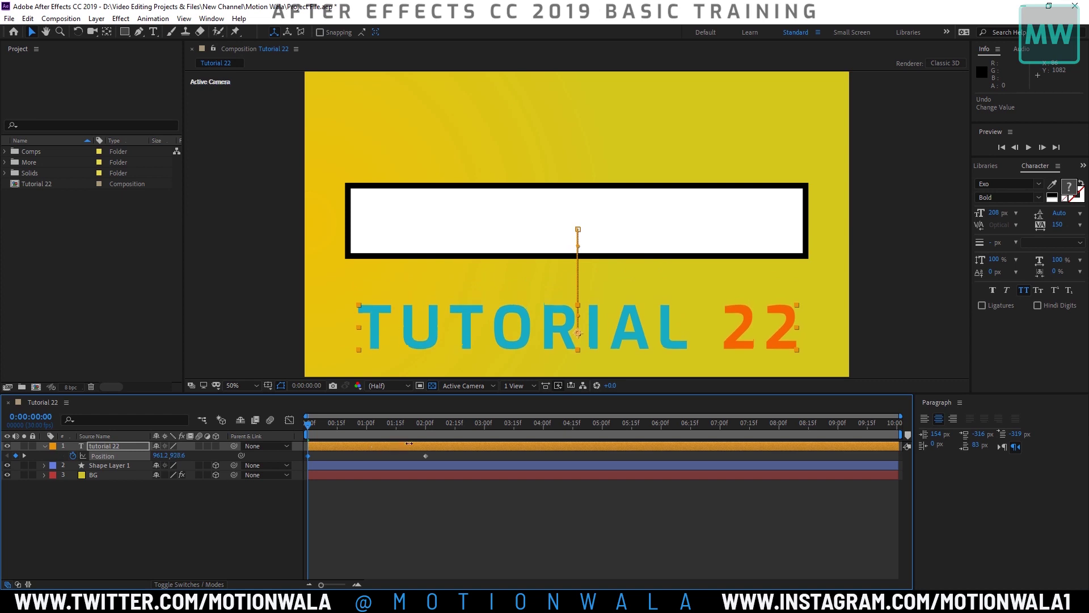
Step: Preview the title sliding up into the white box
scroll(574, 257, "down", 3)
scroll(573, 254, "up", 1)
scroll(573, 255, "up", 2)
scroll(573, 255, "down", 2)
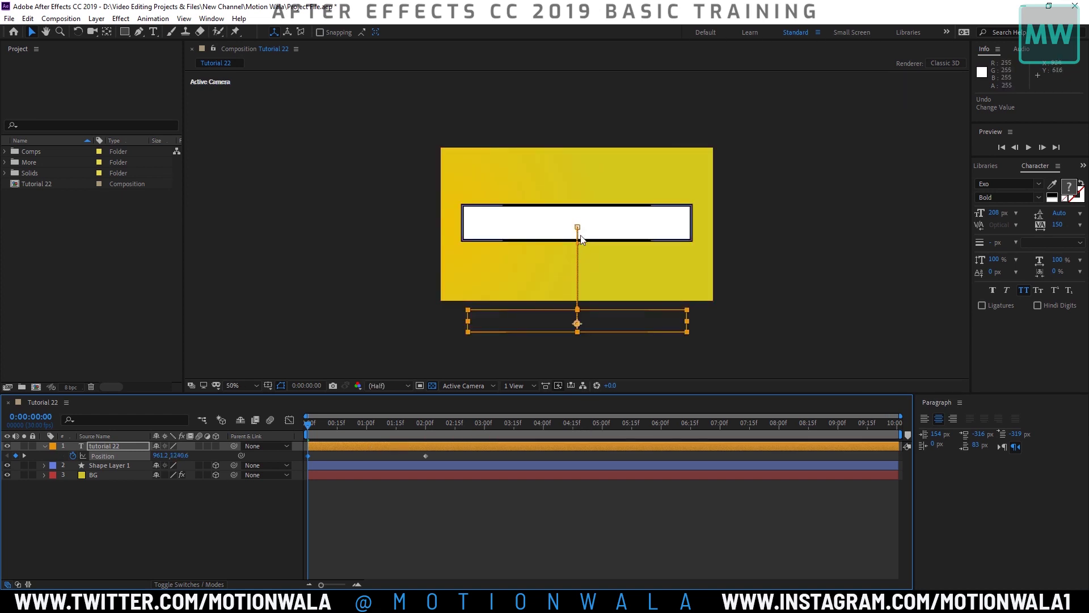
scroll(577, 233, "up", 2)
scroll(578, 339, "down", 2)
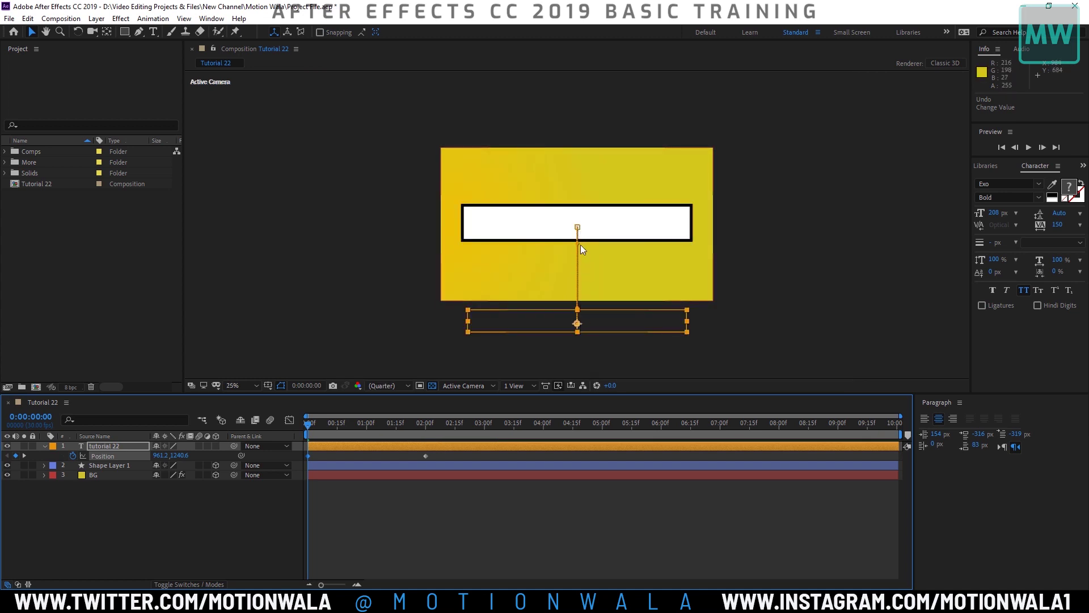
key("space")
key("space")
key("period")
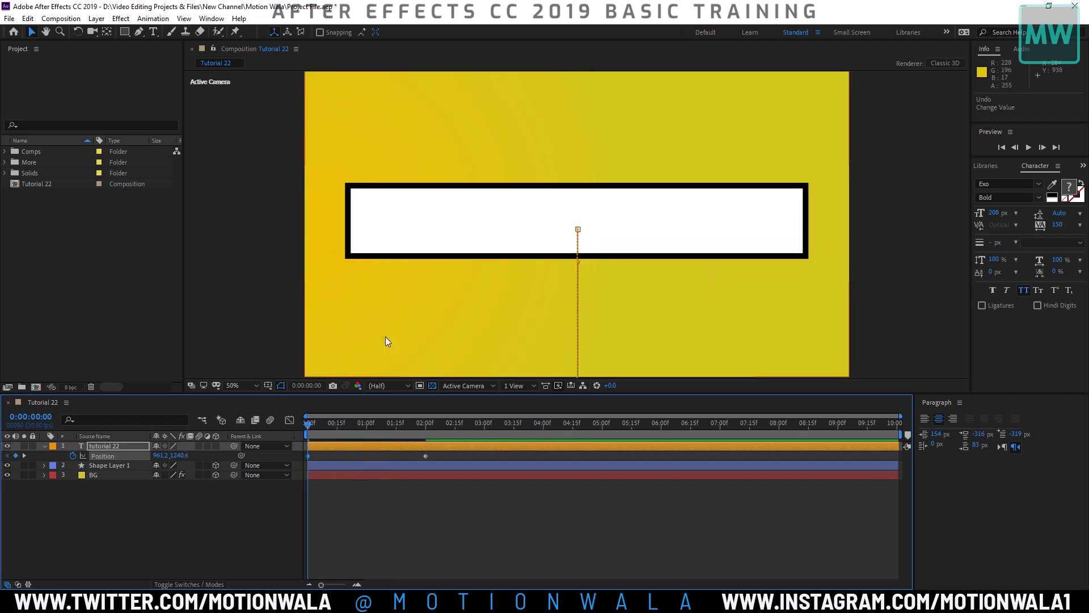
key("space")
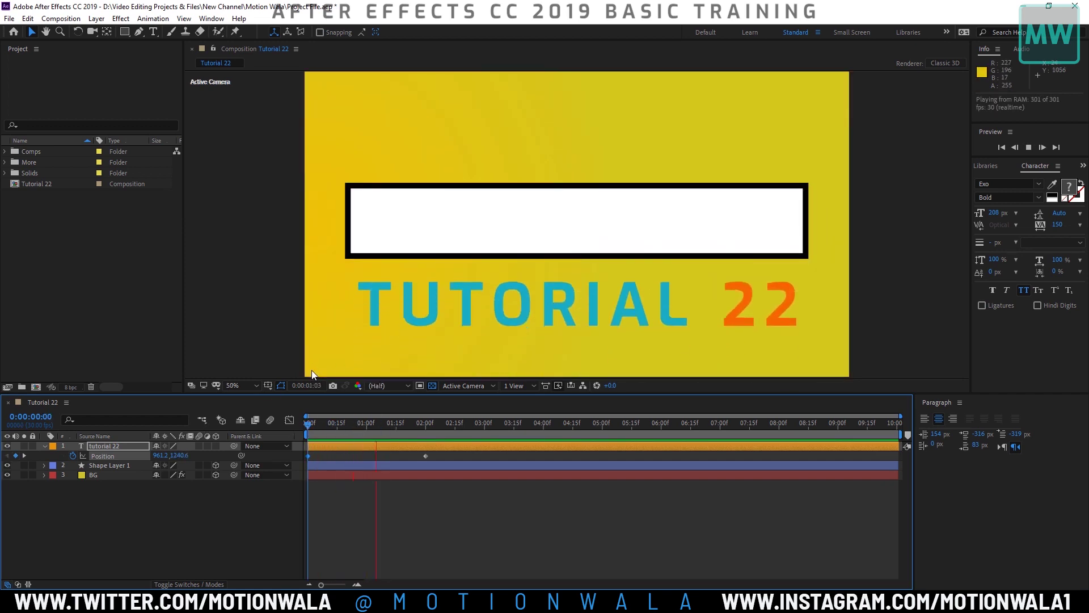
key("space")
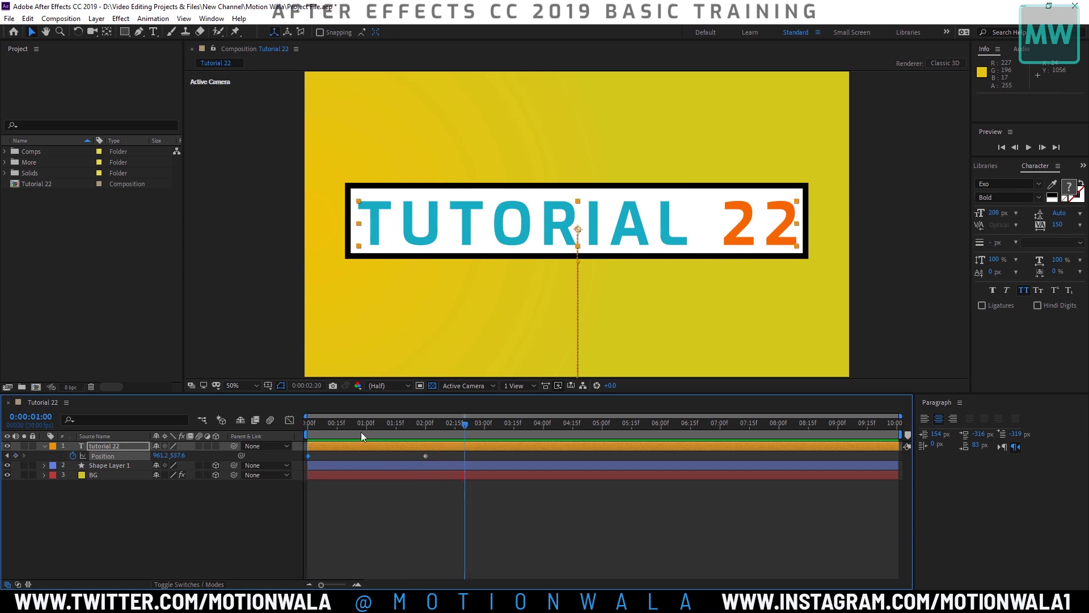
mouse_move(300, 435)
left_mouse_down()
mouse_move(394, 434)
mouse_move(227, 418)
left_mouse_up()
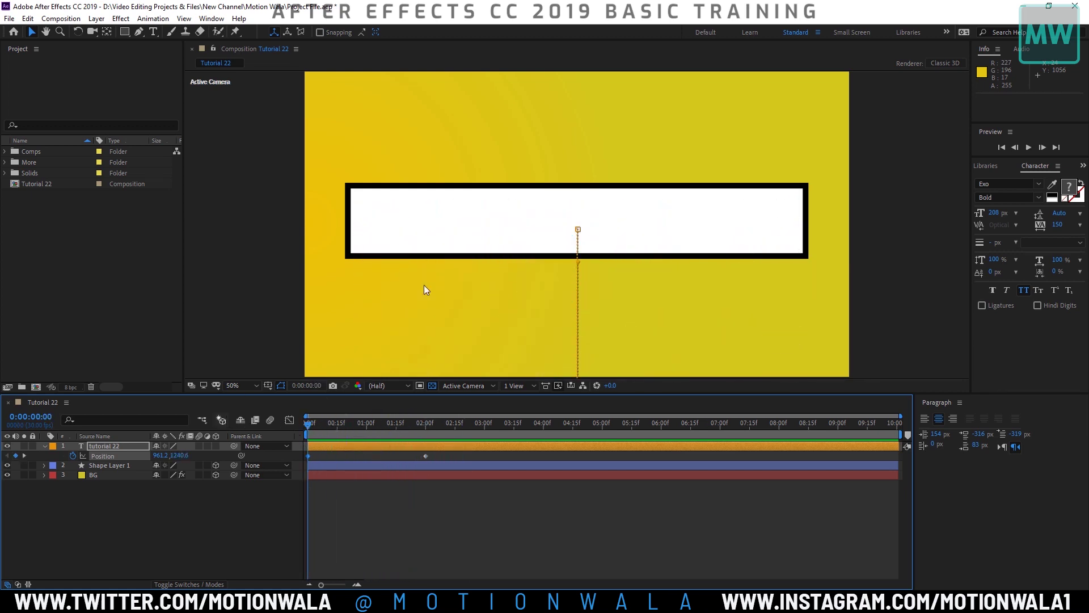
key("comma")
left_click(511, 325)
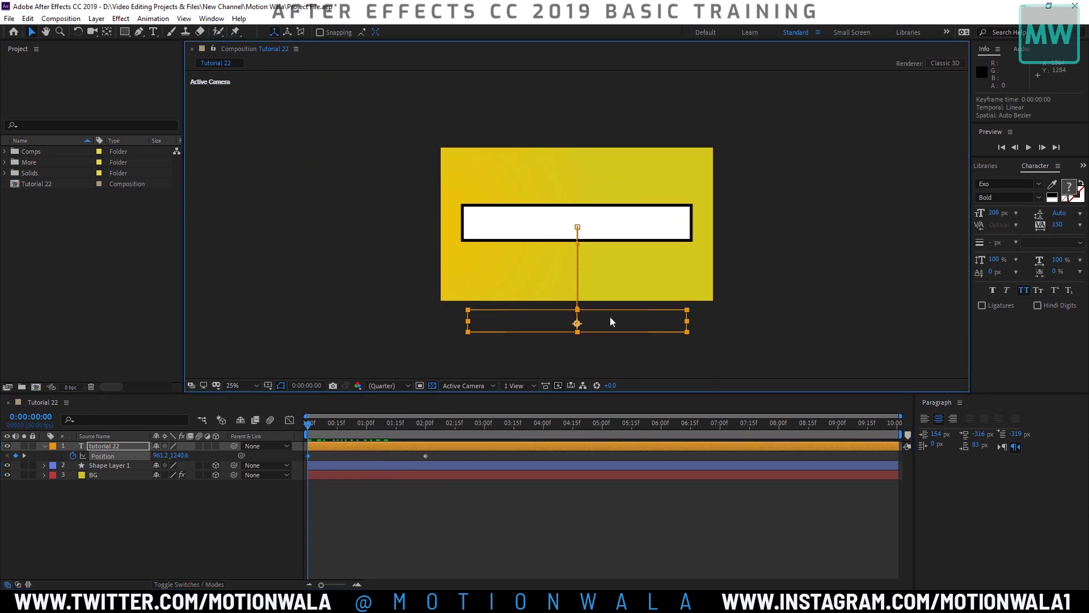
Step: At 0:00:04:00, add a Position keyframe sliding the title right to 1424.2, 557.6
left_click(429, 424)
left_click_drag(429, 424, 546, 426)
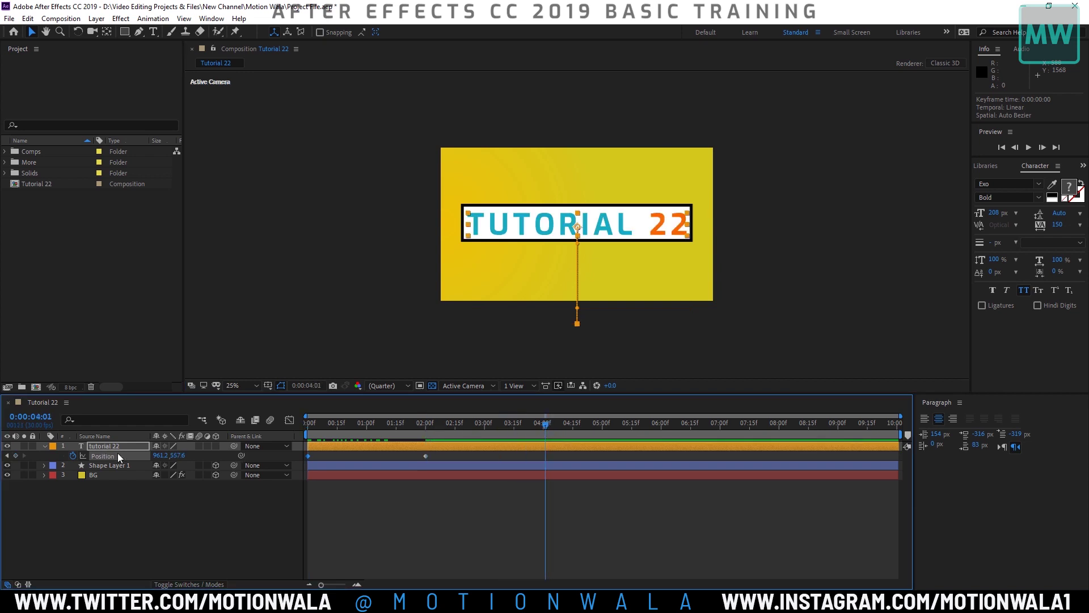
left_click_drag(547, 433, 542, 430)
mouse_move(161, 455)
left_mouse_down()
mouse_move(380, 463)
mouse_move(410, 454)
left_mouse_up()
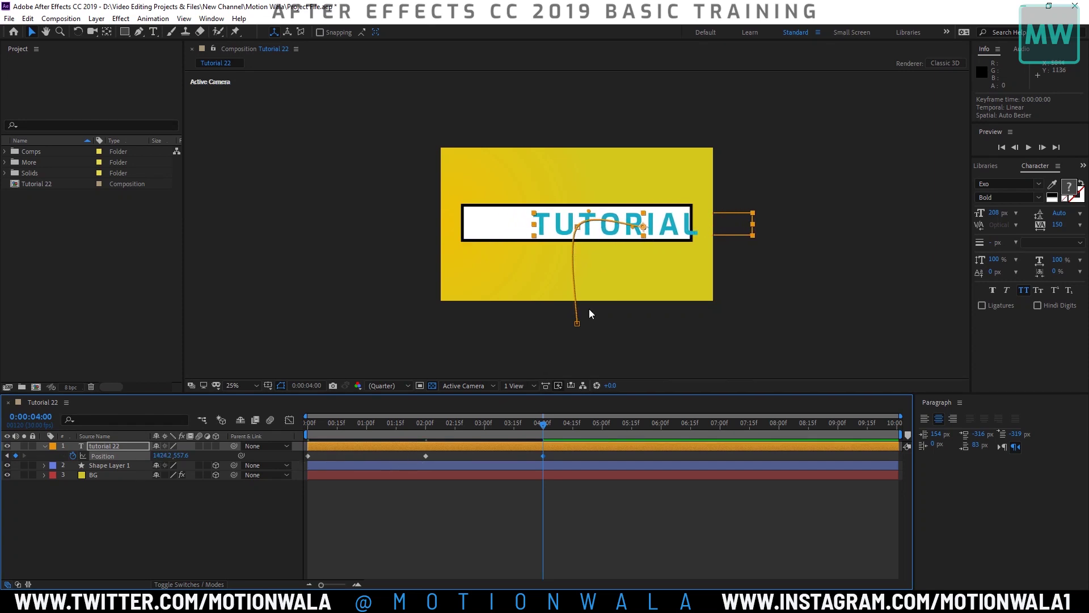
Step: Zoom the composition view in and out, then preview the animation from the start
key("period")
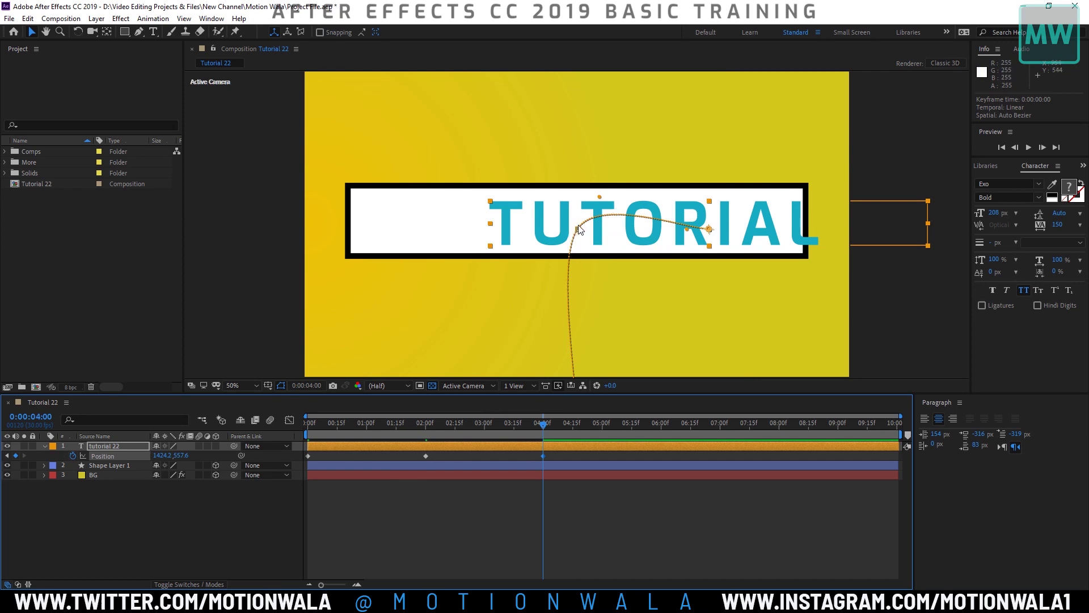
key("comma")
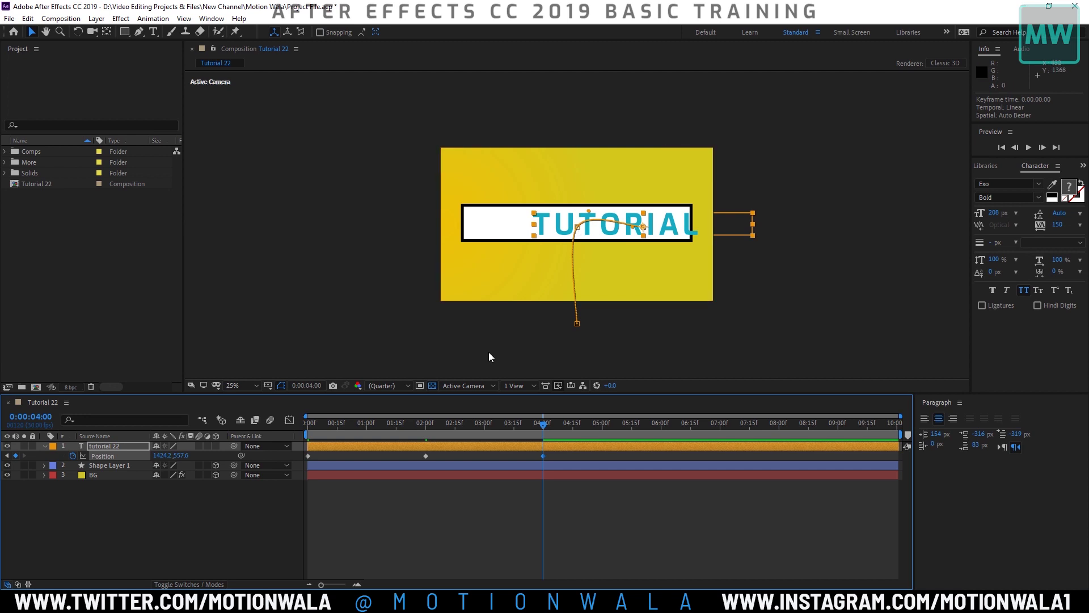
left_click_drag(452, 425, 314, 432)
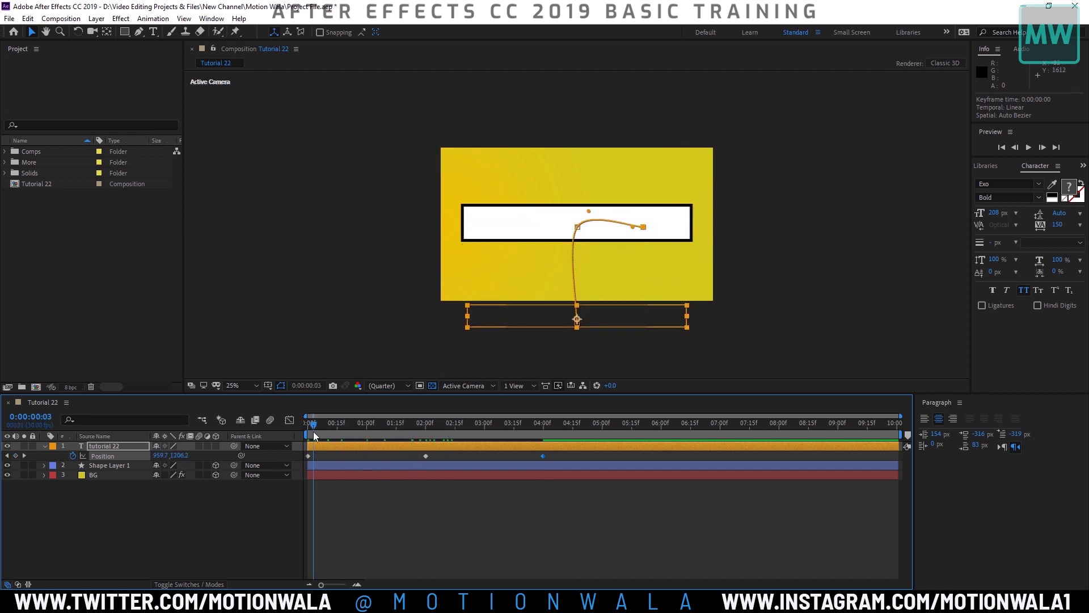
key("Home")
key("period")
key("space")
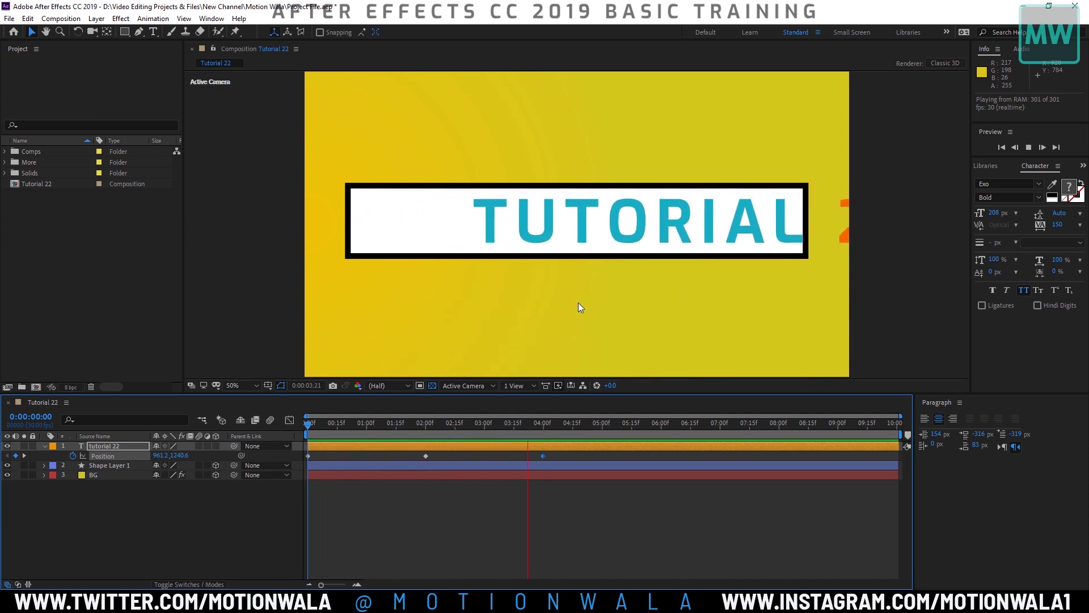
key("space")
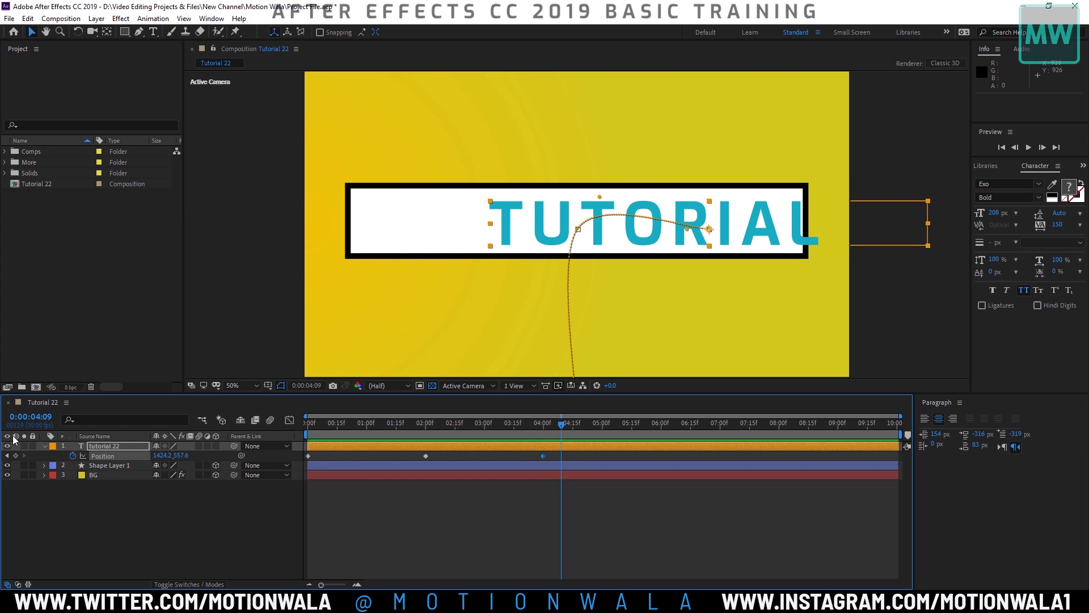
Step: Scrub to the 2:00 Position keyframe, select it, and zoom the timeline in to frame level
mouse_move(454, 430)
left_mouse_down()
mouse_move(273, 439)
mouse_move(425, 422)
left_mouse_up()
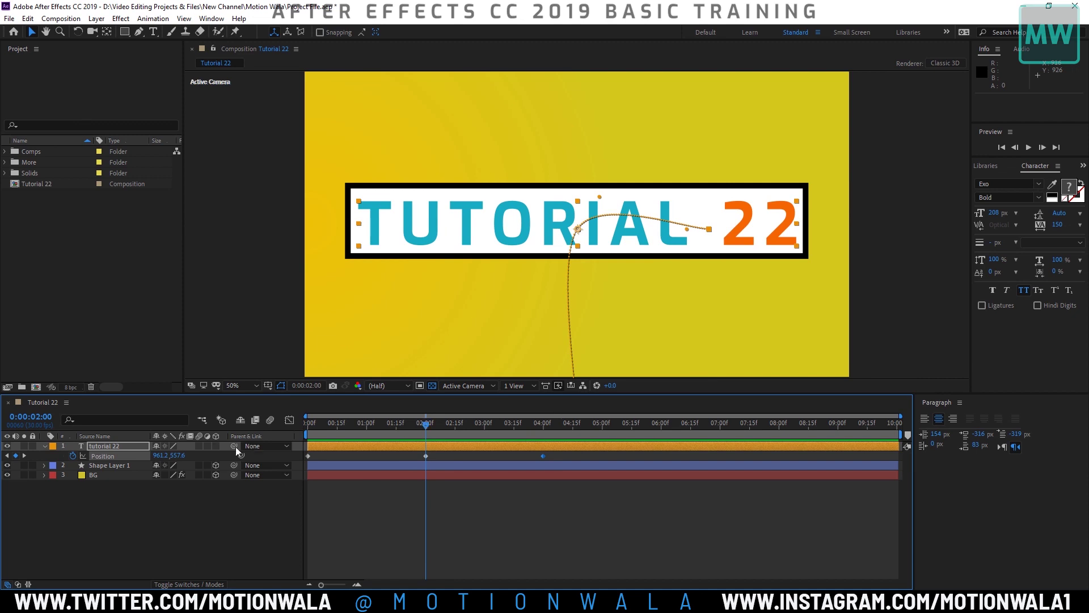
left_click(177, 456)
mouse_move(435, 429)
left_mouse_down()
mouse_move(542, 430)
mouse_move(425, 426)
left_mouse_up()
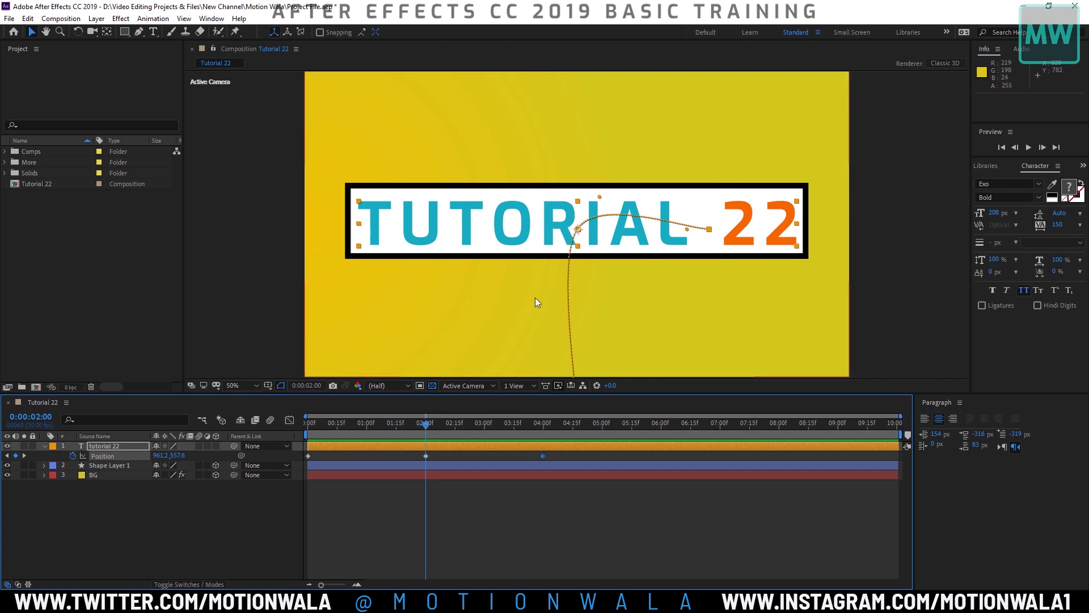
left_click(426, 456)
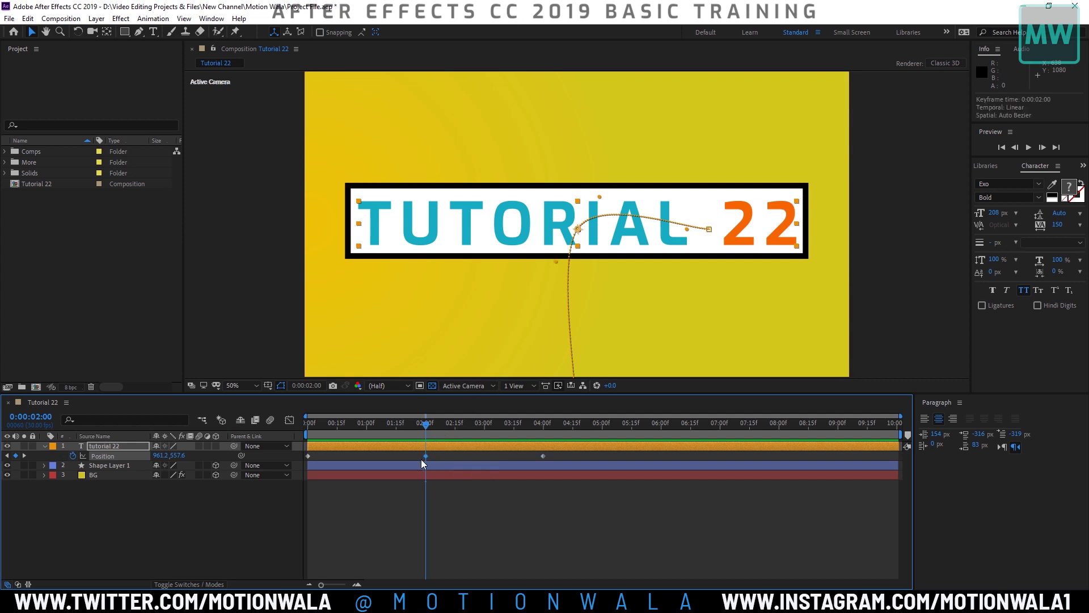
left_click(357, 585)
Step: Move the 2:00 Position keyframe one frame earlier to 0:00:01:29
left_click(357, 584)
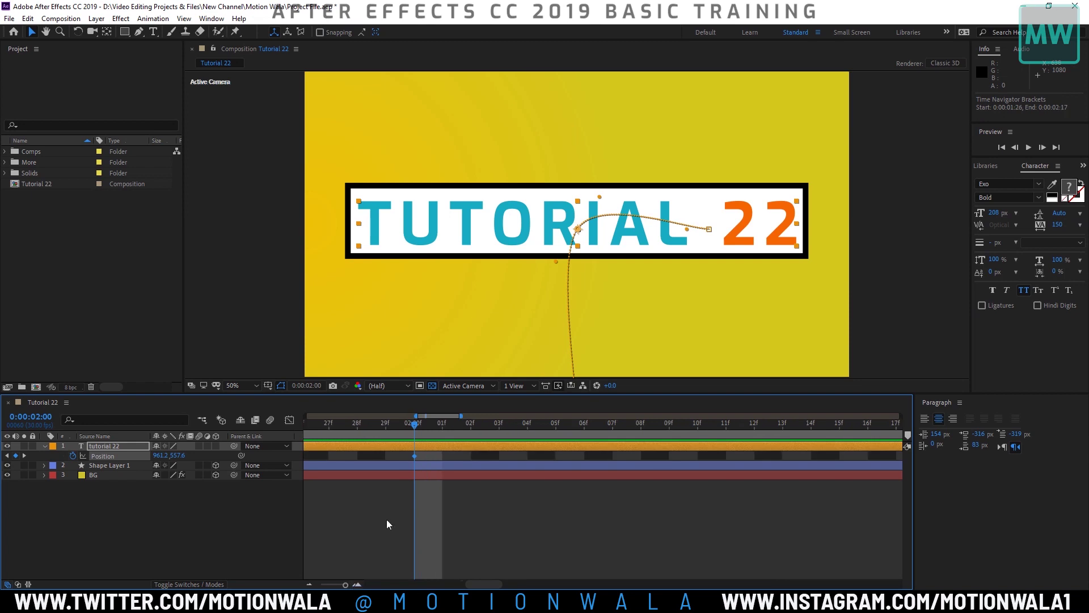
left_click_drag(414, 455, 387, 455)
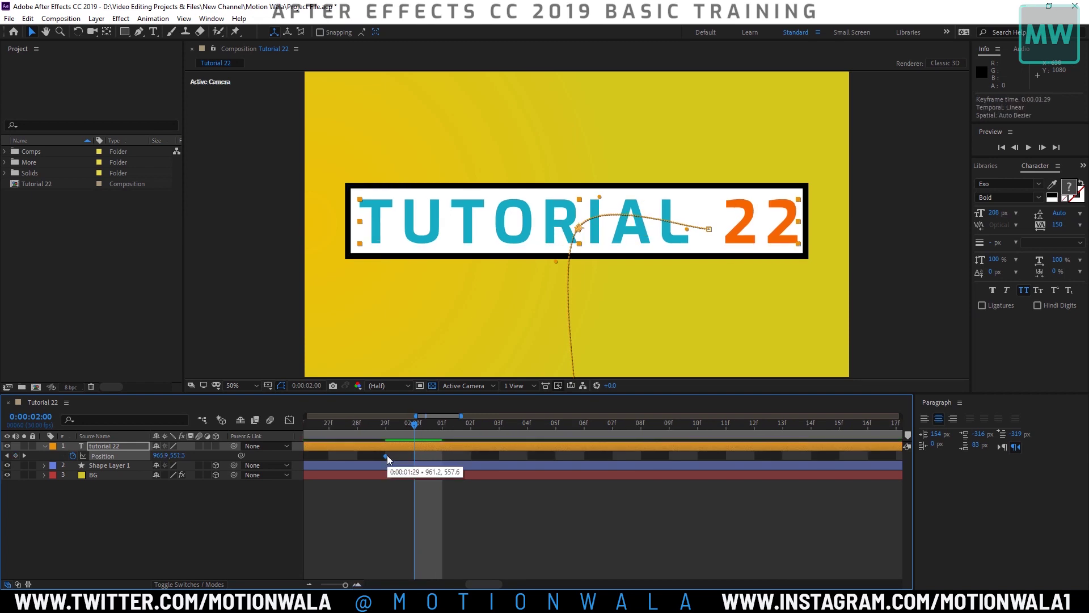
key("ctrl+c")
key("ctrl+v")
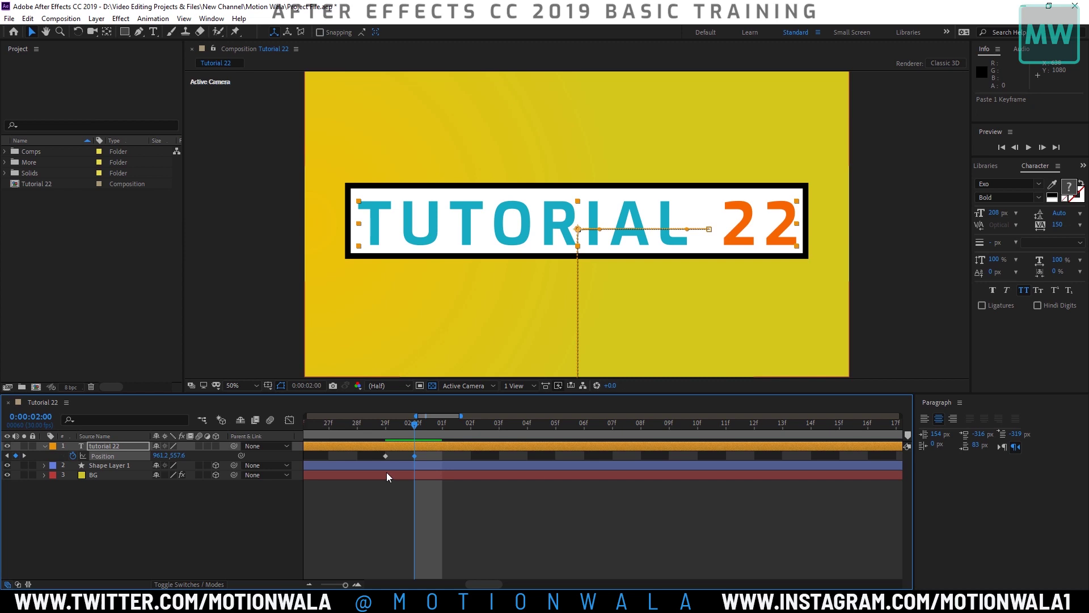
key("ctrl+z")
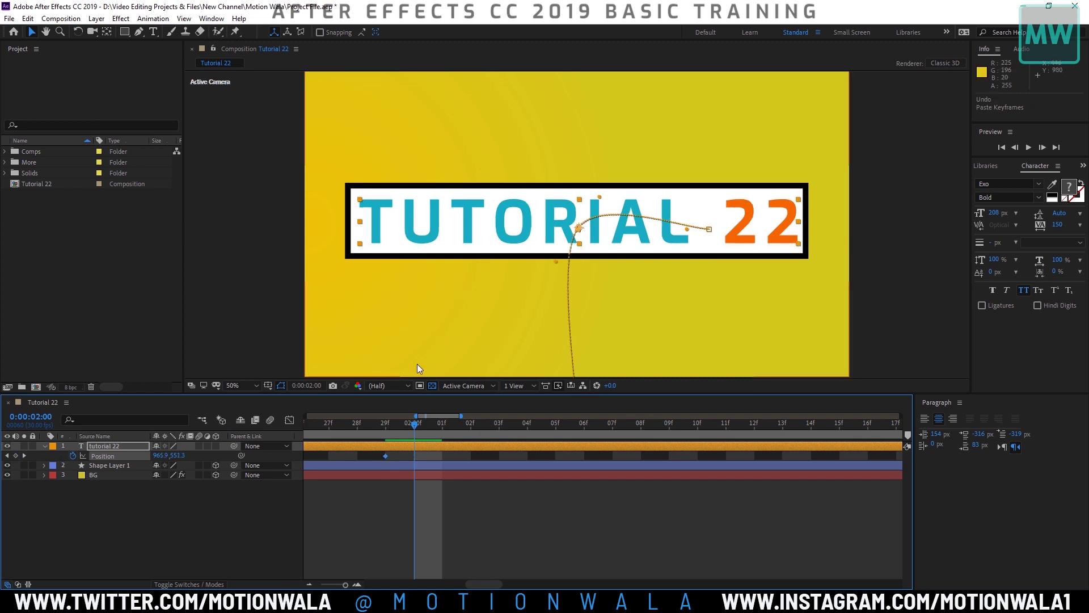
left_click(383, 479)
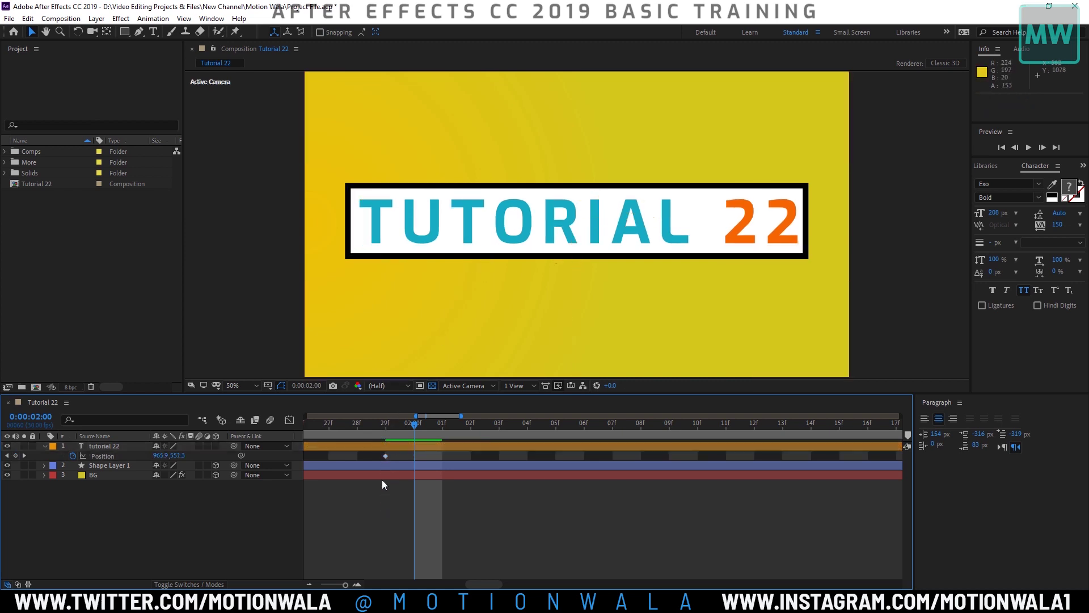
left_click(385, 456)
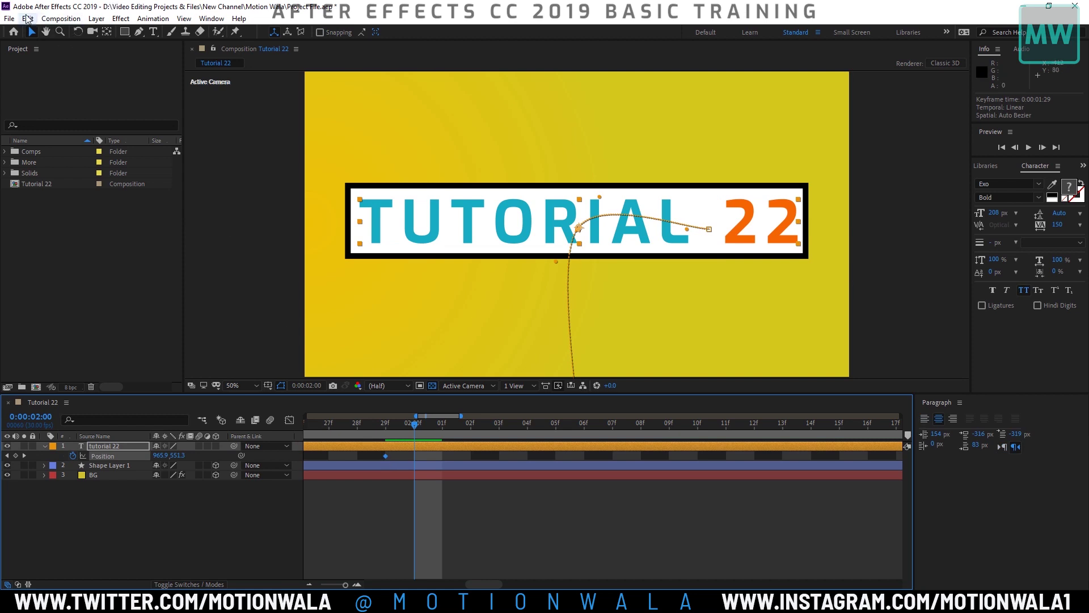
Step: Copy the 1:29 keyframe via Edit, paste it at 2:00, and zoom out to ten seconds
left_click(28, 18)
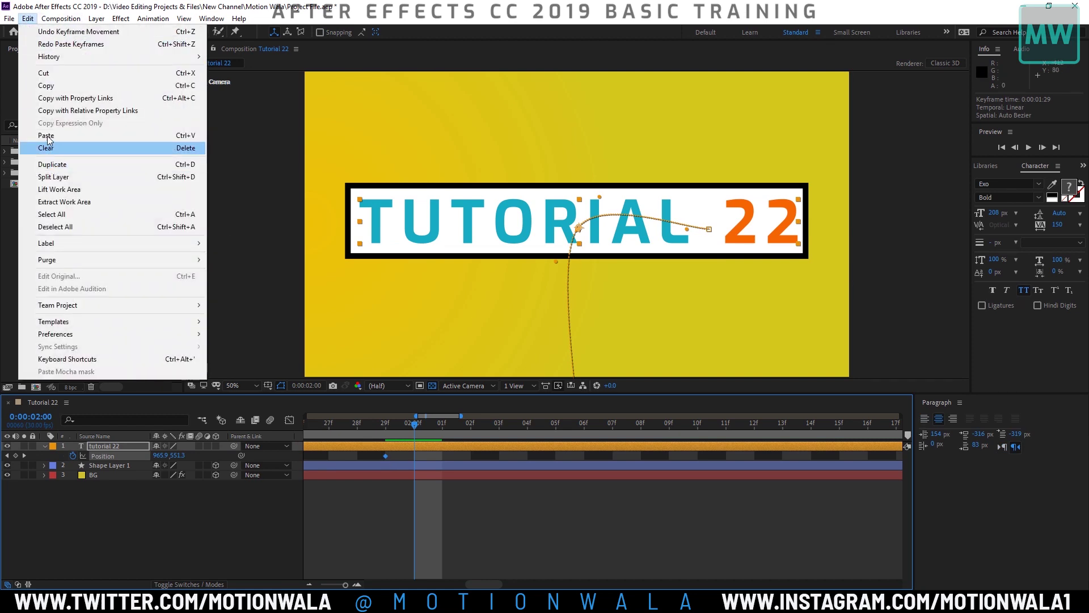
left_click(55, 85)
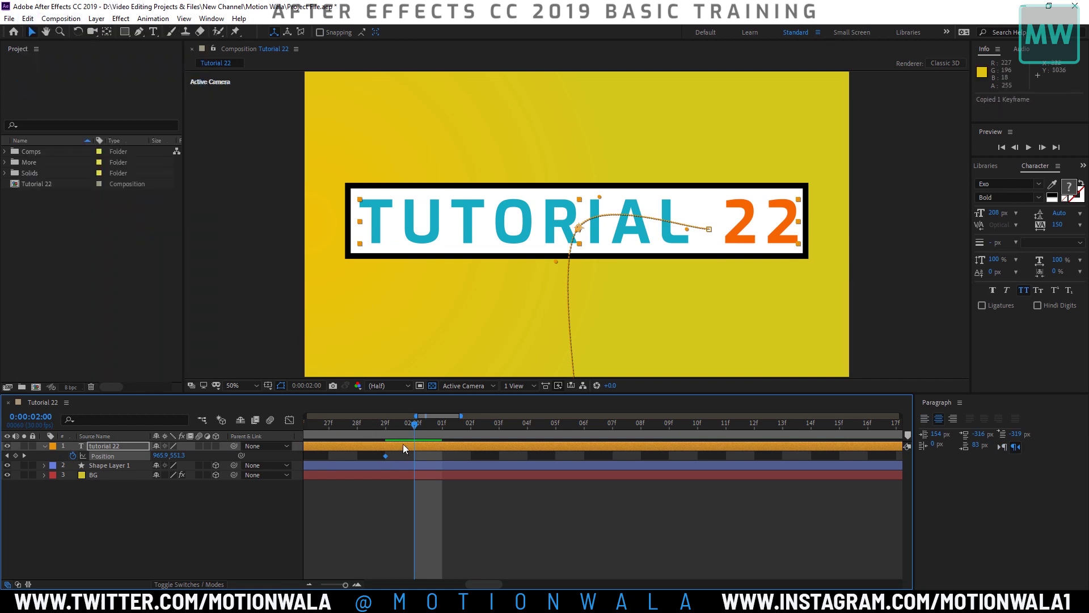
left_click(27, 18)
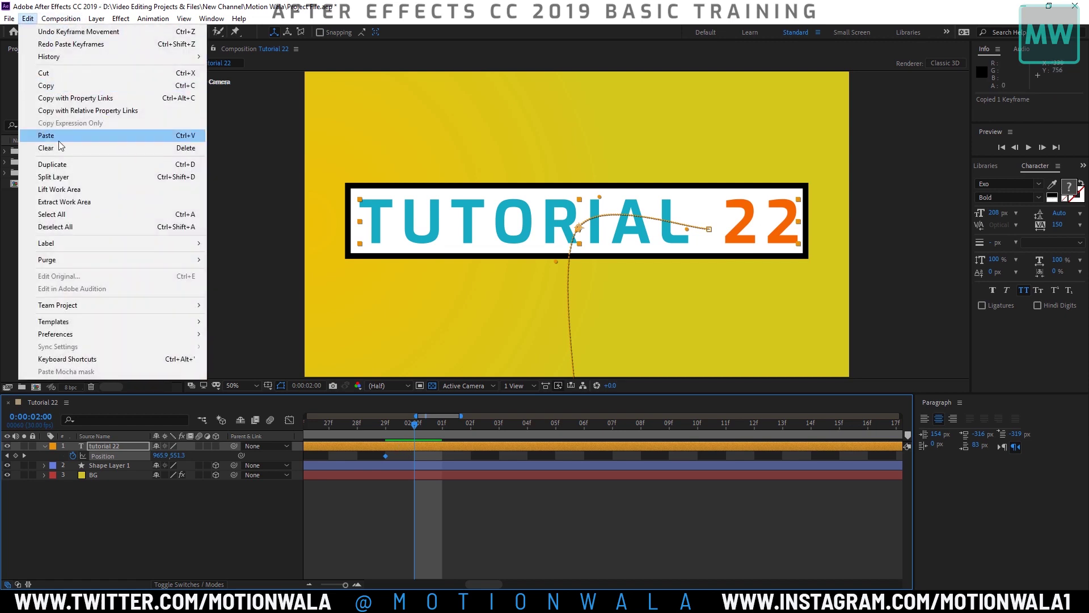
left_click(57, 137)
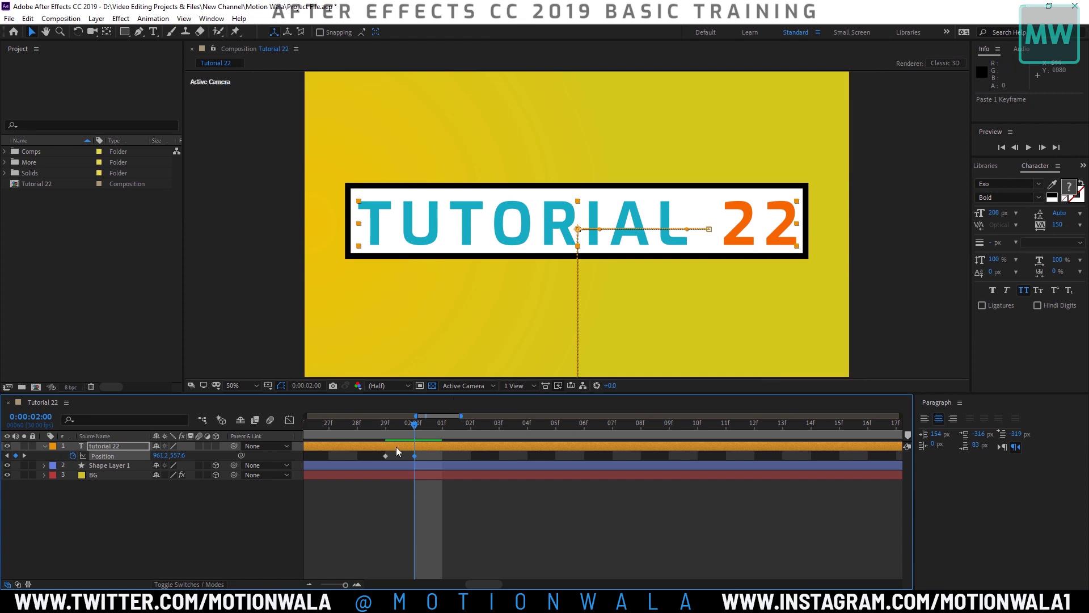
left_click_drag(345, 585, 301, 583)
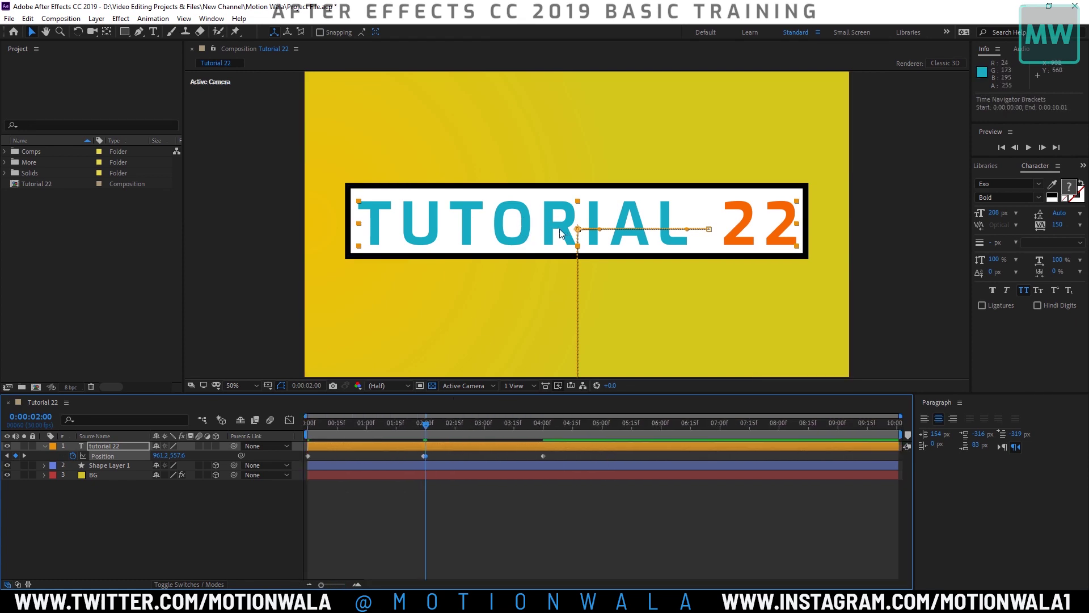
key("Home")
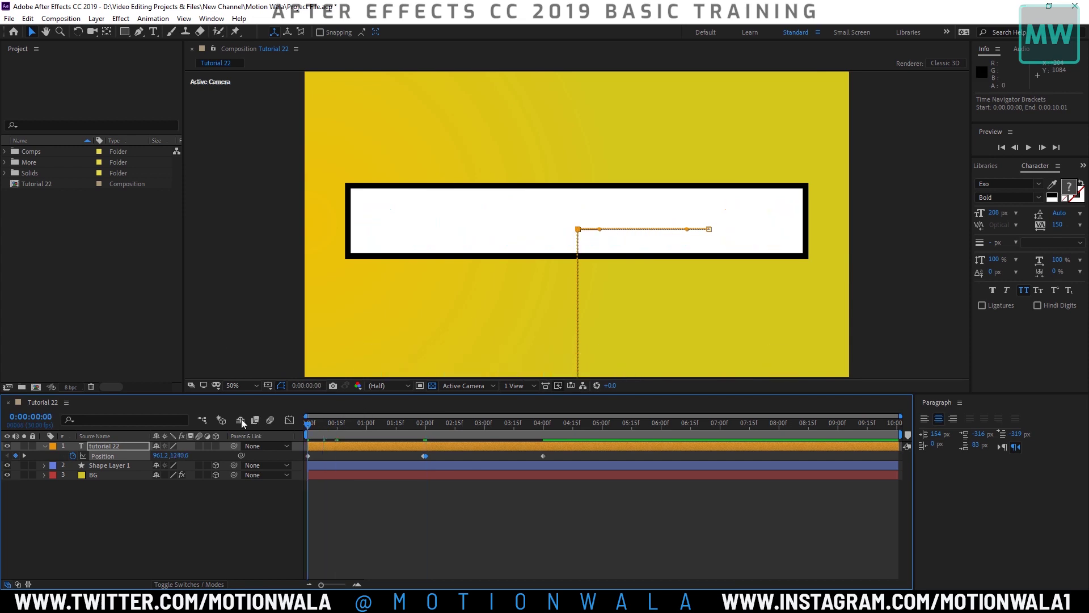
key("space")
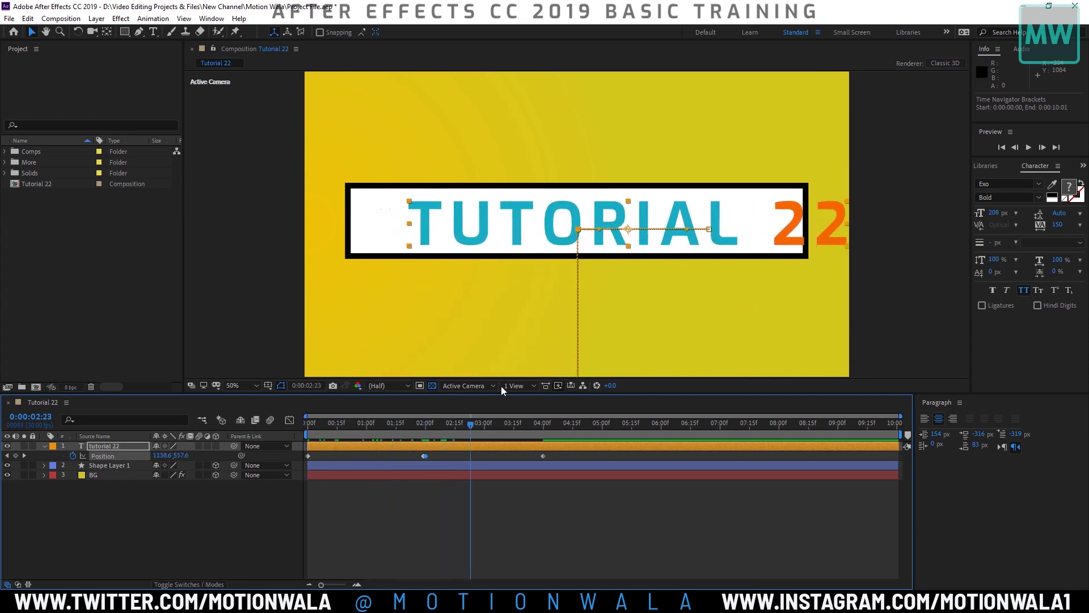
key("space")
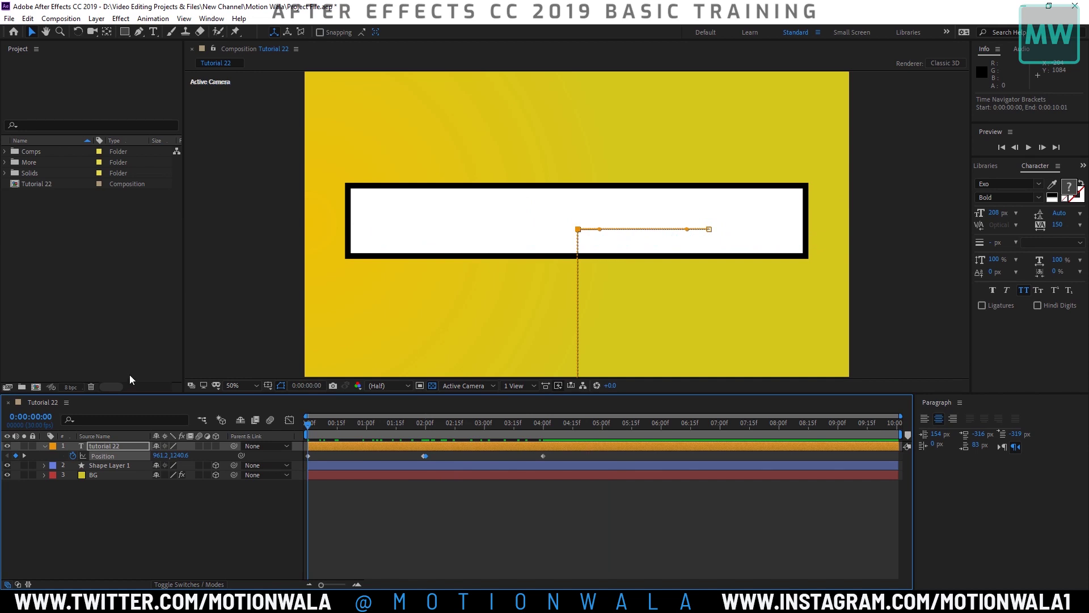
key("space")
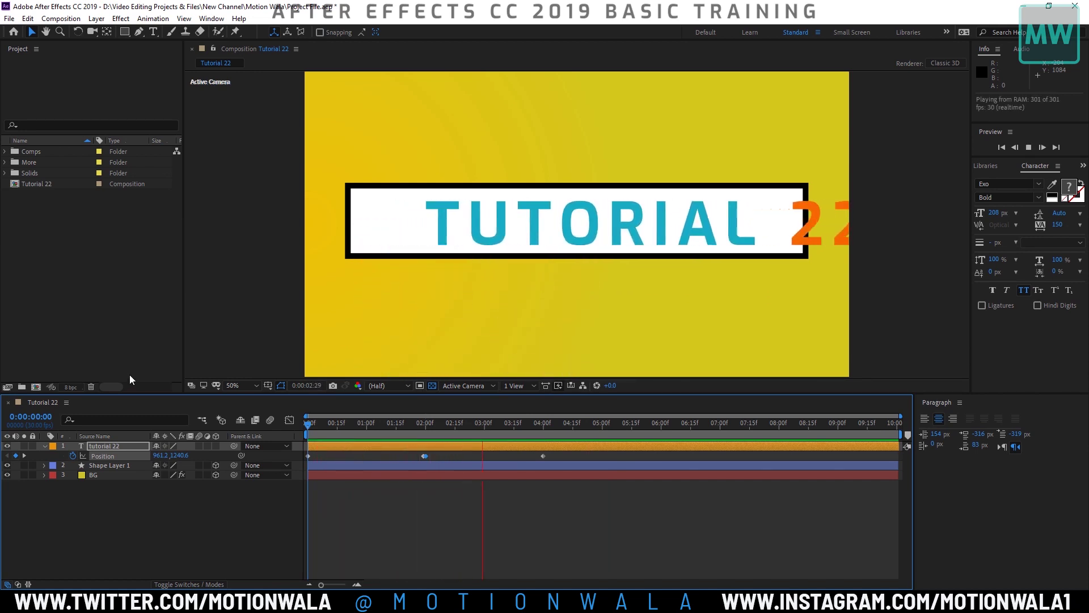
left_click_drag(414, 423, 424, 430)
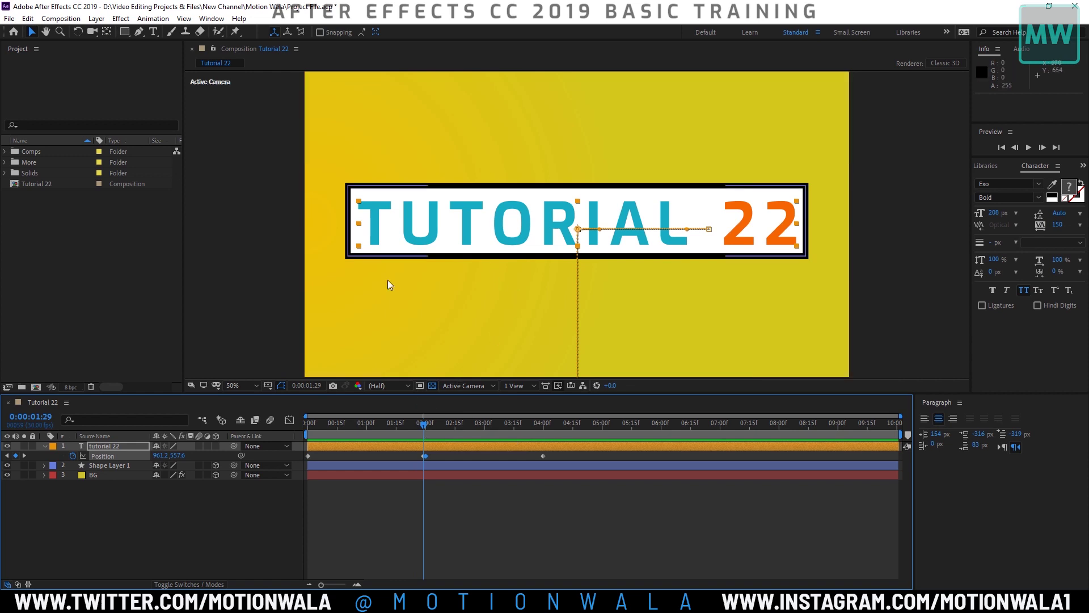
left_click_drag(423, 425, 128, 420)
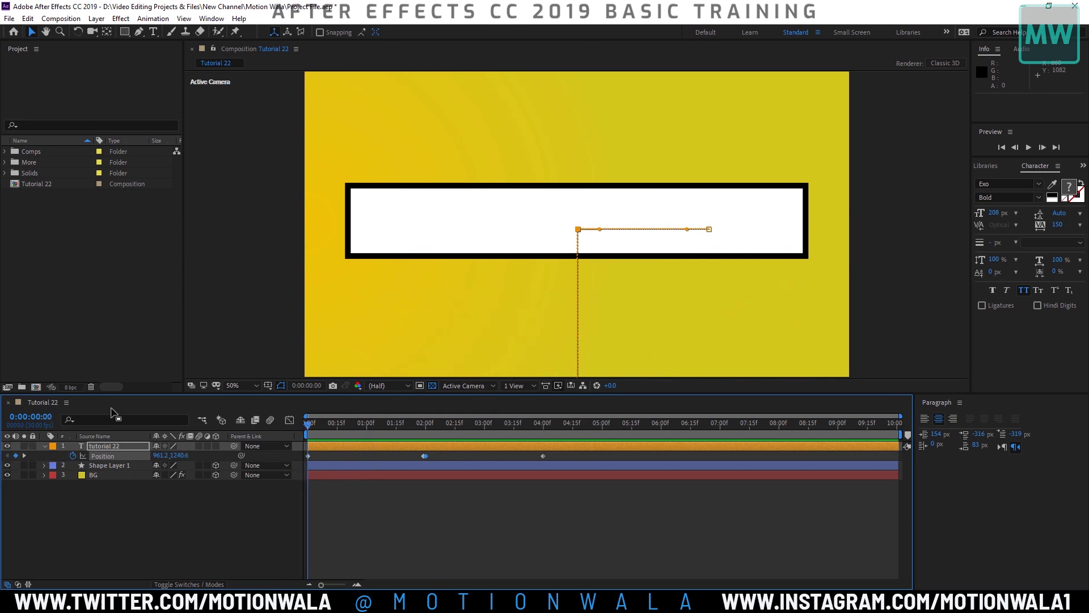
Step: Copy the 2:00 Position keyframe and paste it at 6:00, returning the title to 961.2, 557.6
left_click(332, 516)
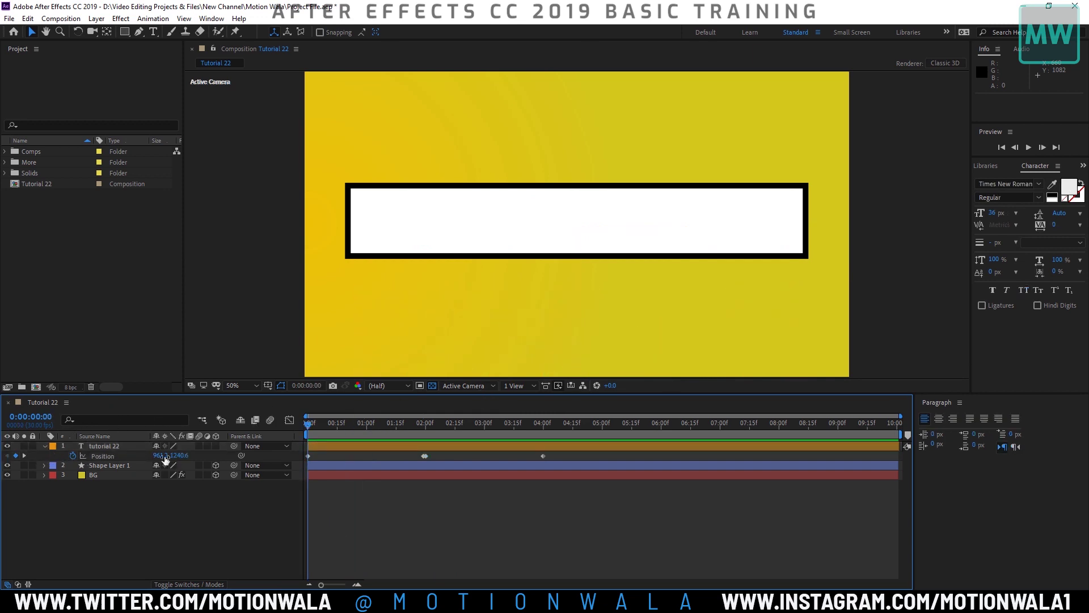
left_click(426, 429)
left_click_drag(421, 427, 544, 433)
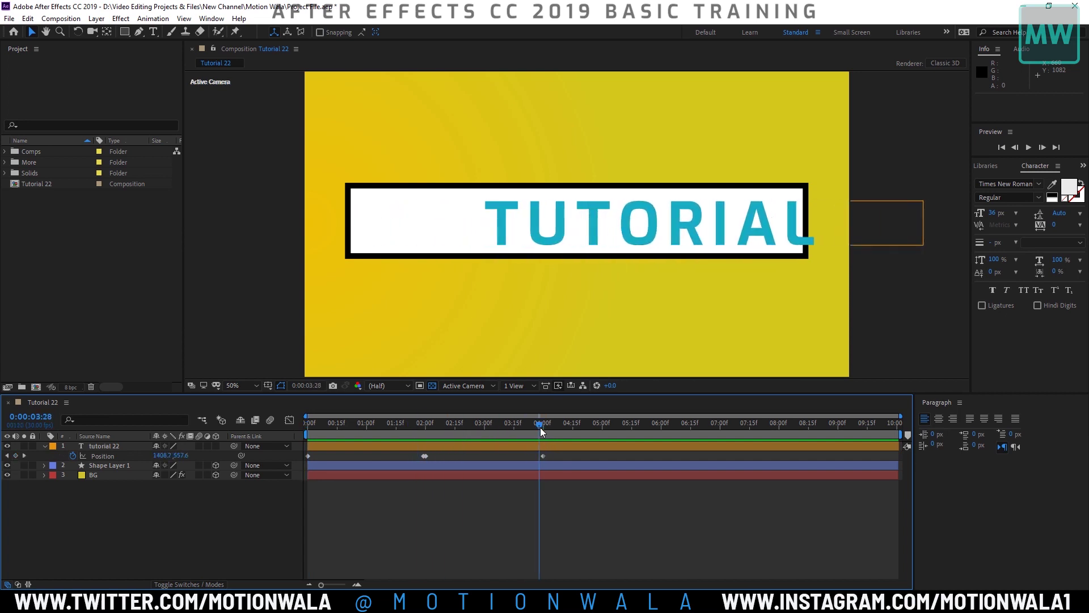
left_click(425, 455)
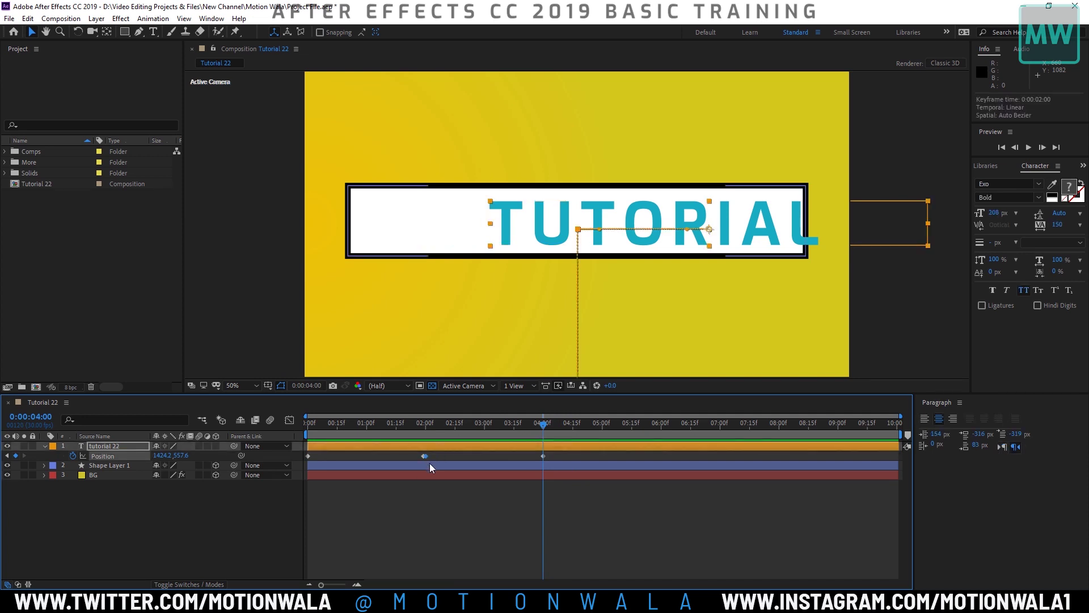
key("ctrl+c")
left_click_drag(633, 431, 662, 434)
key("ctrl+v")
left_click_drag(541, 431, 661, 424)
Step: Key the text's Scale at 100% at 6:00, then key 50% at 8:00
key("s")
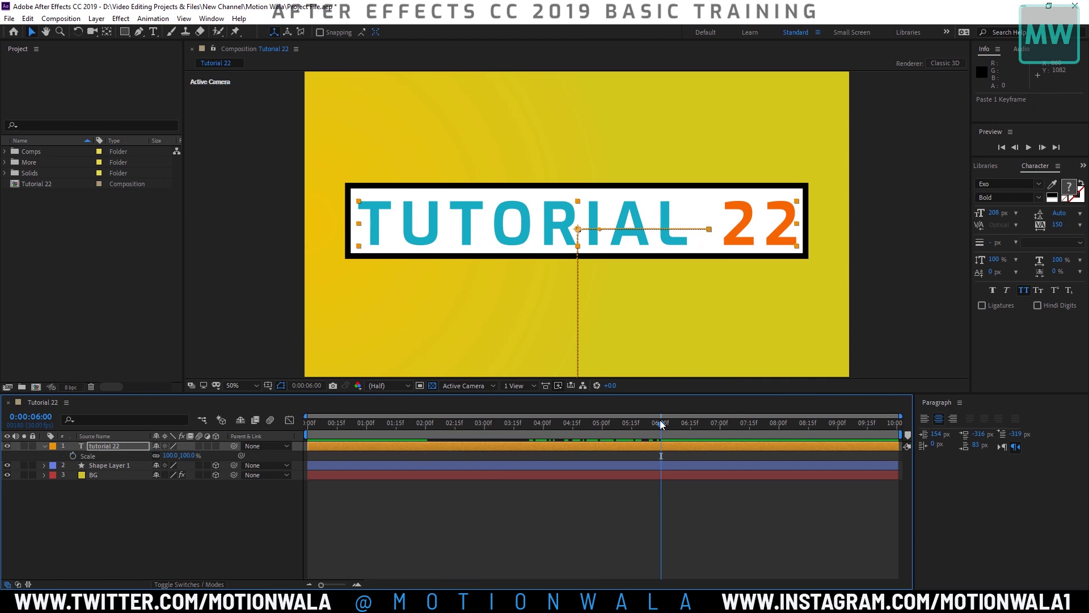
left_click(75, 457)
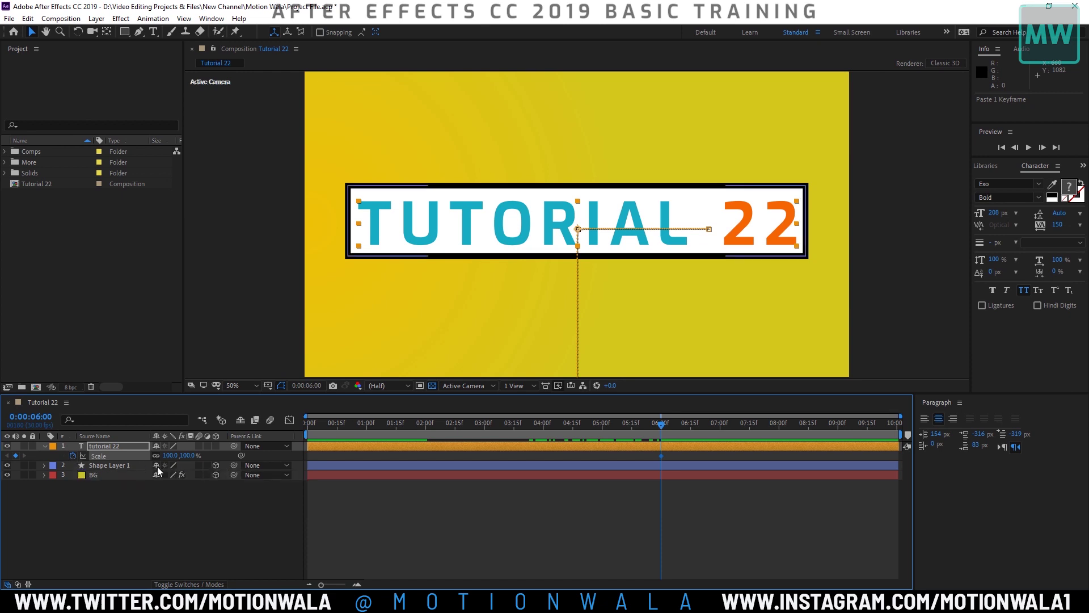
left_click(103, 446)
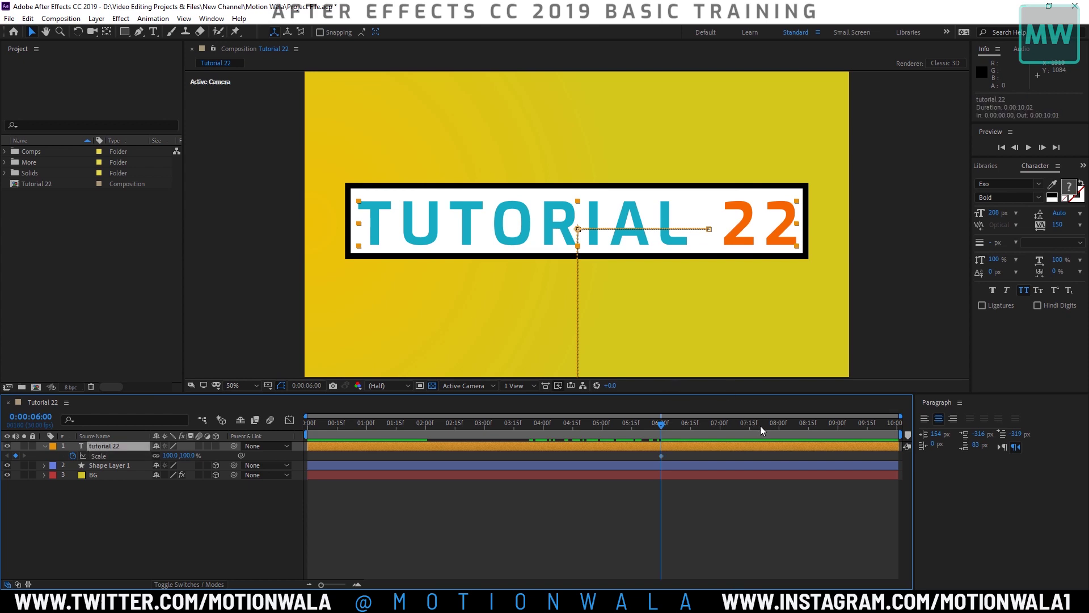
left_click_drag(776, 425, 784, 437)
left_click(779, 436)
left_click(778, 434)
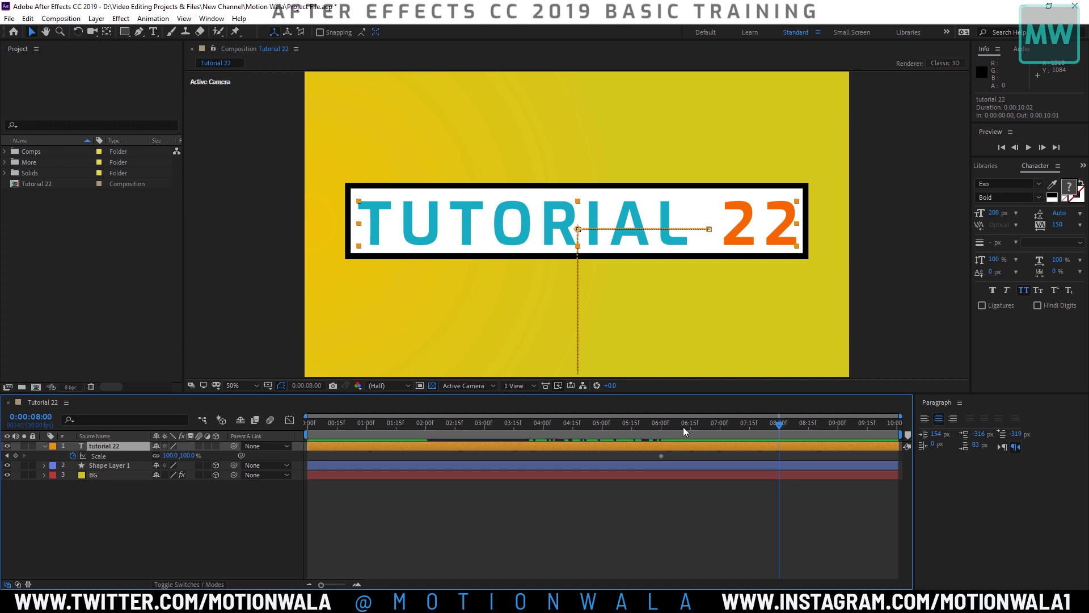
left_click(17, 462)
left_click(15, 456)
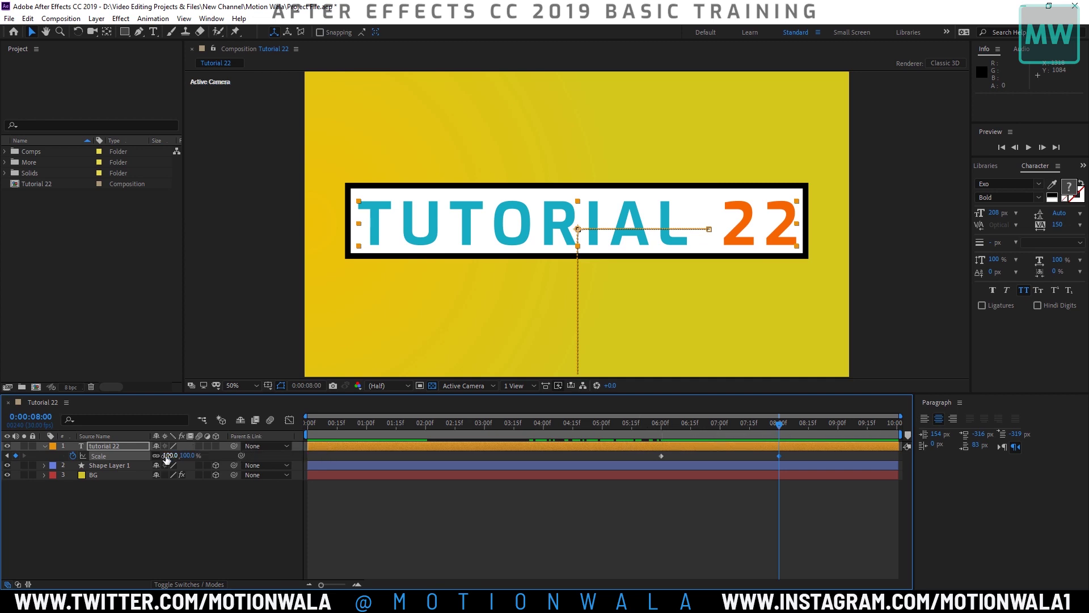
left_click_drag(170, 456, 146, 457)
left_click(169, 455)
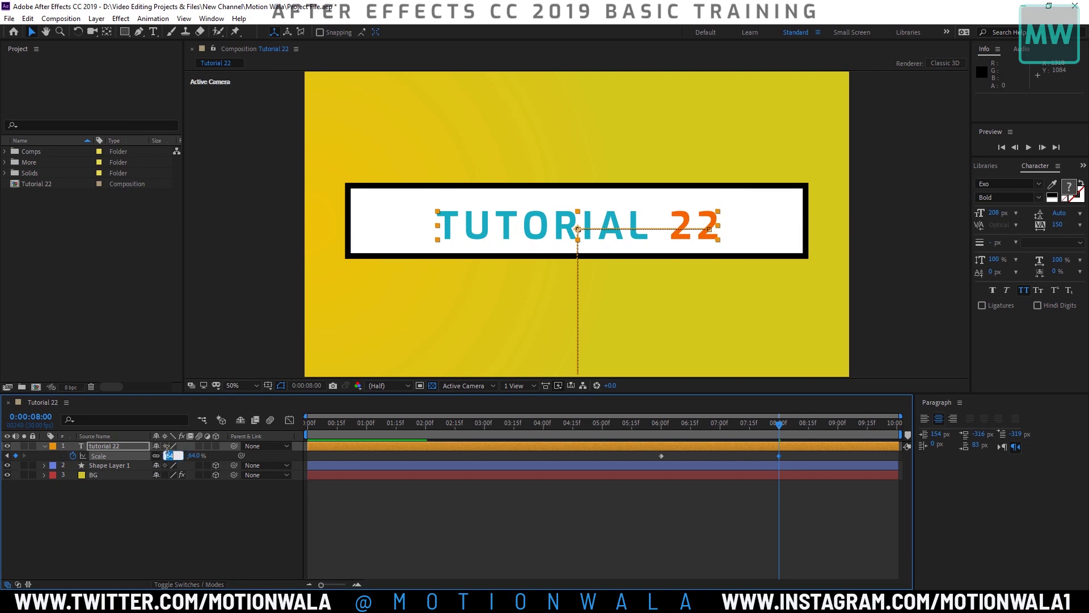
type("5")
key("Return")
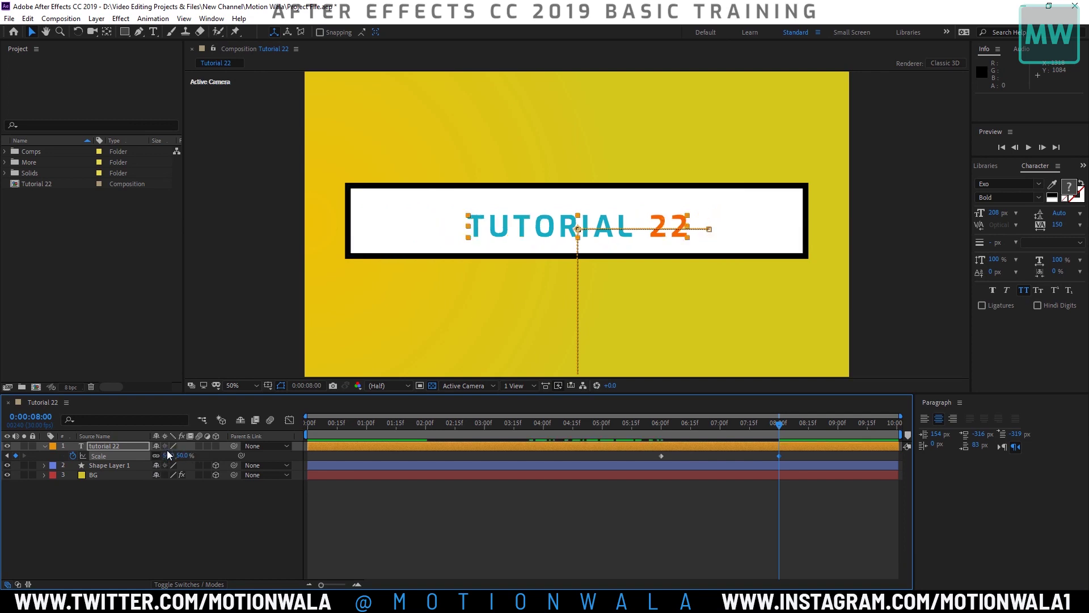
Step: Preview the title shrinking to 50% from 6:00 onward
left_click(661, 425)
left_click_drag(663, 426, 780, 427)
left_click(655, 424)
key("space")
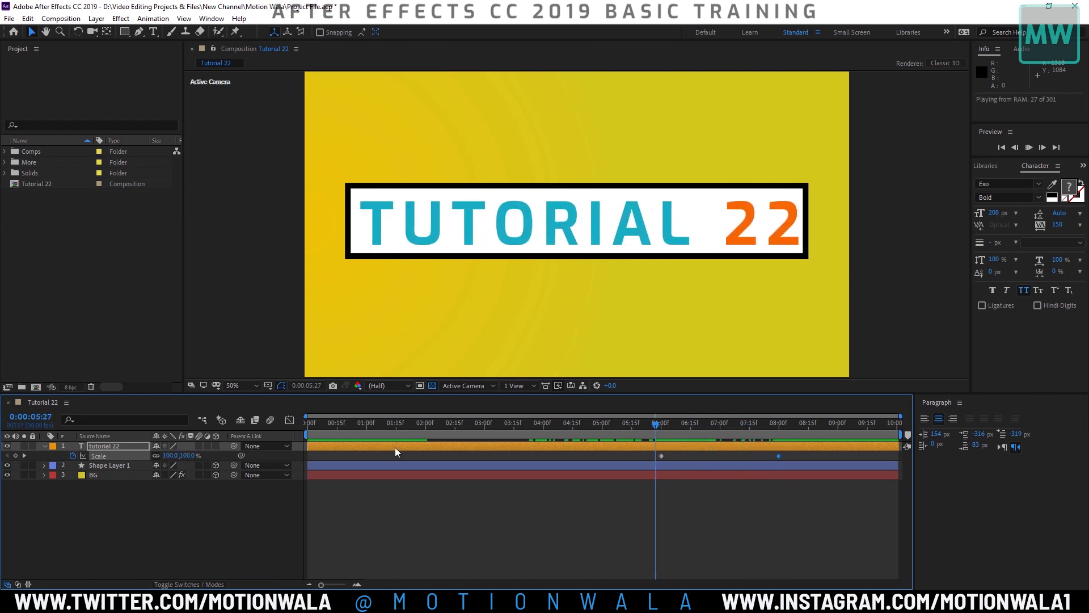
key("space")
Step: Move the 50% Scale keyframe to 7:00 and key Scale back to 100% at 8:00
left_click(721, 426)
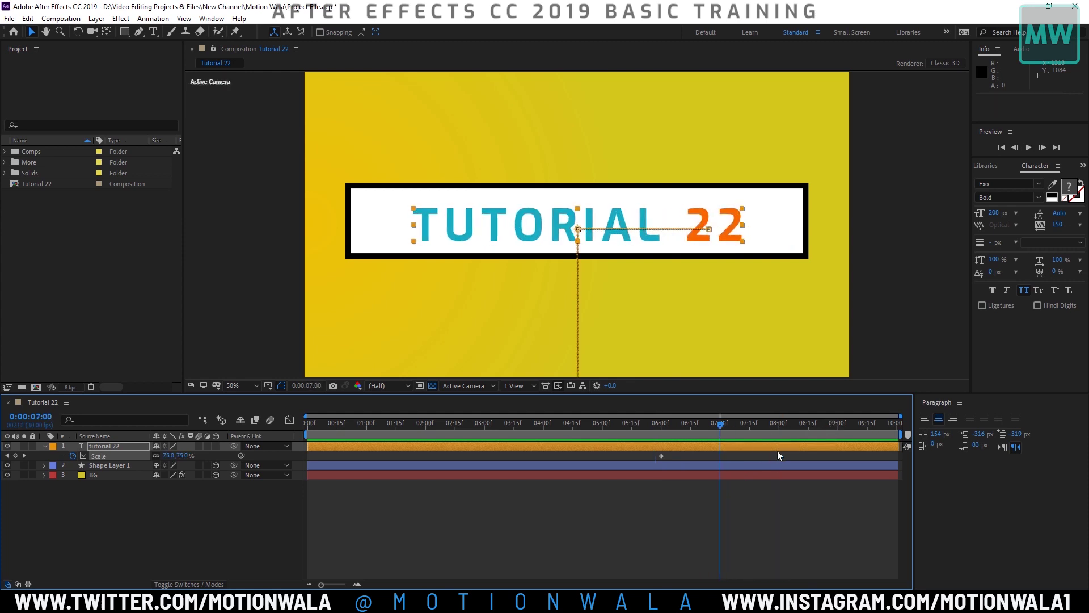
left_click_drag(778, 456, 720, 457)
left_click(787, 435)
left_click_drag(785, 434, 780, 428)
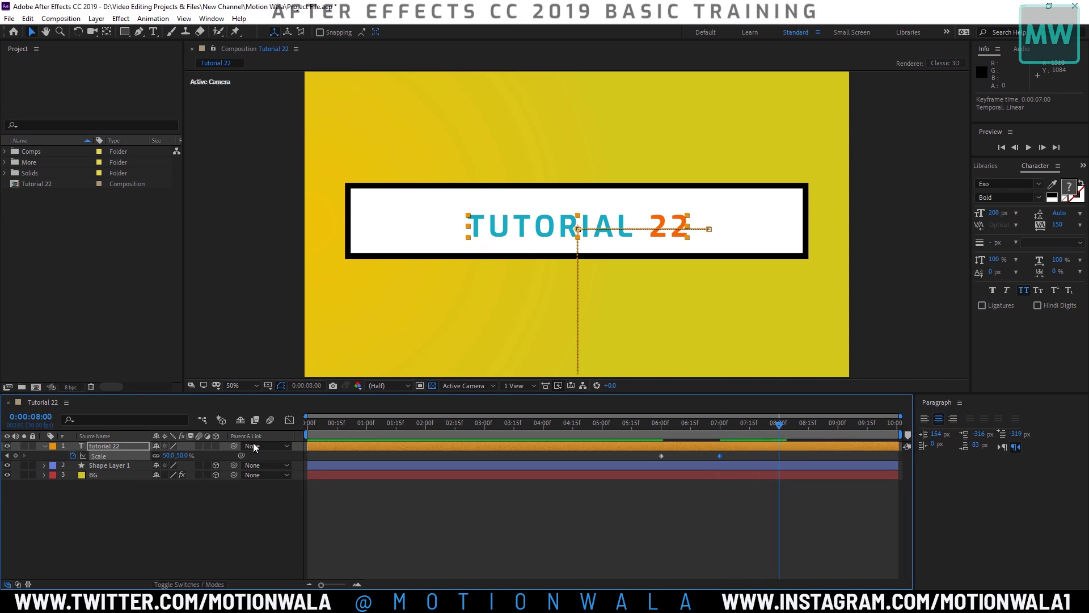
left_click_drag(169, 456, 274, 455)
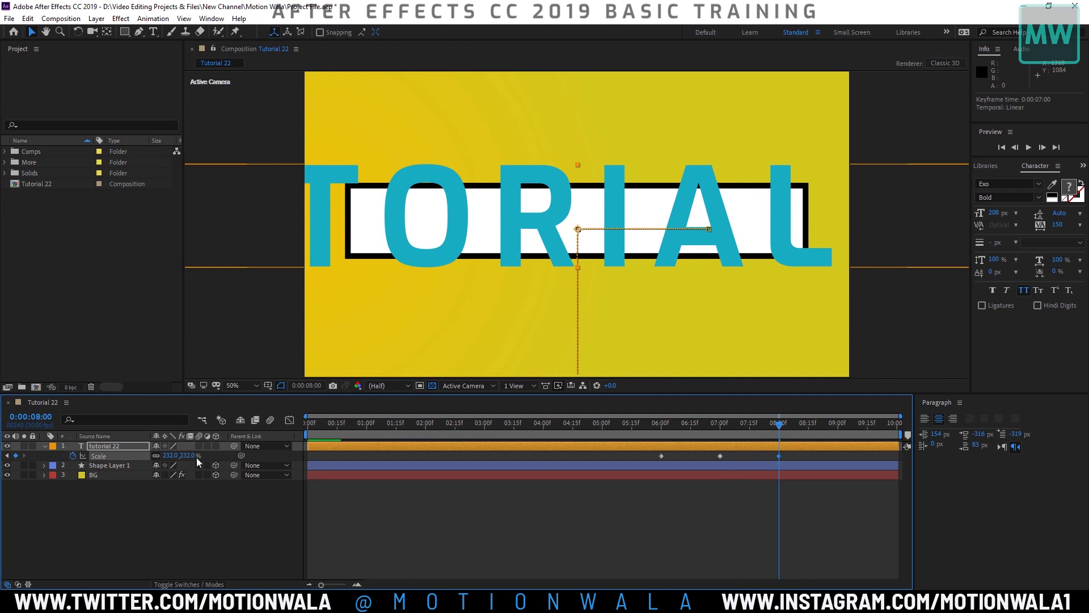
left_click(173, 456)
type("100")
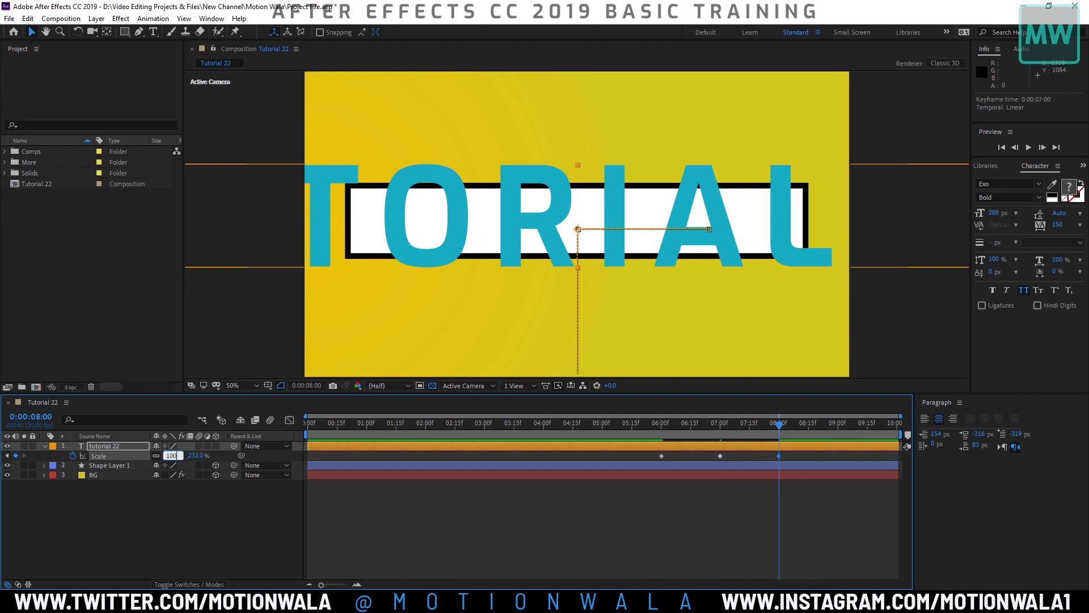
key("Return")
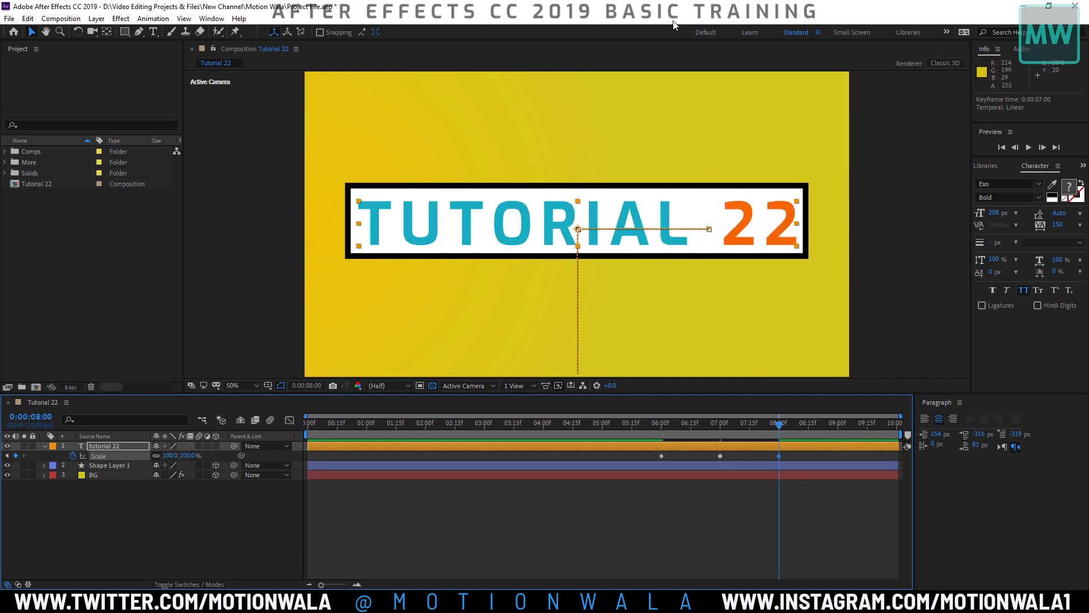
mouse_move(659, 431)
left_mouse_down()
mouse_move(789, 428)
mouse_move(662, 445)
left_mouse_up()
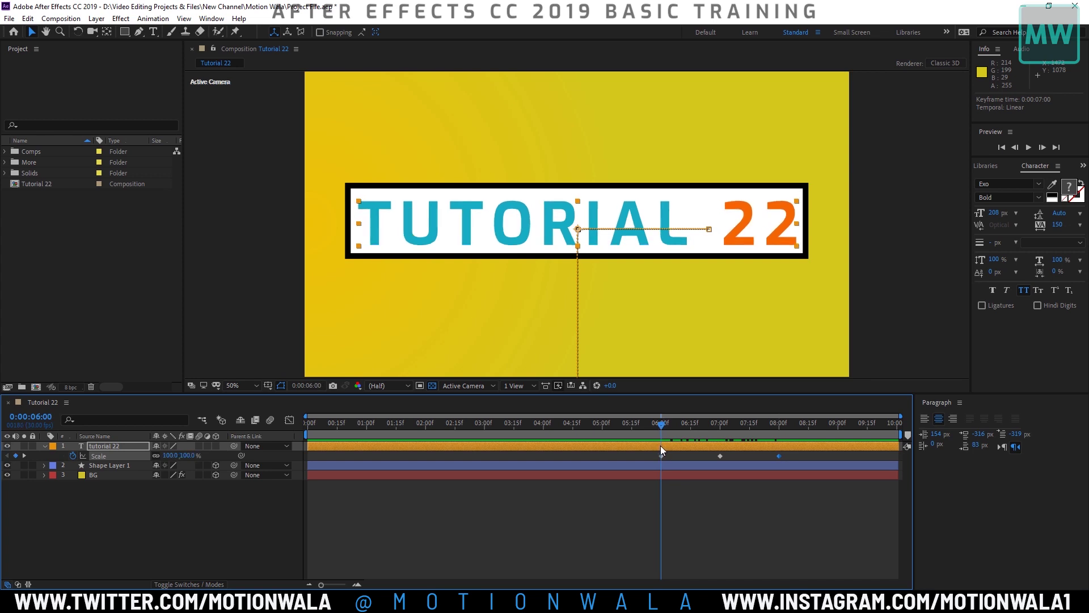
left_click_drag(659, 444, 662, 446)
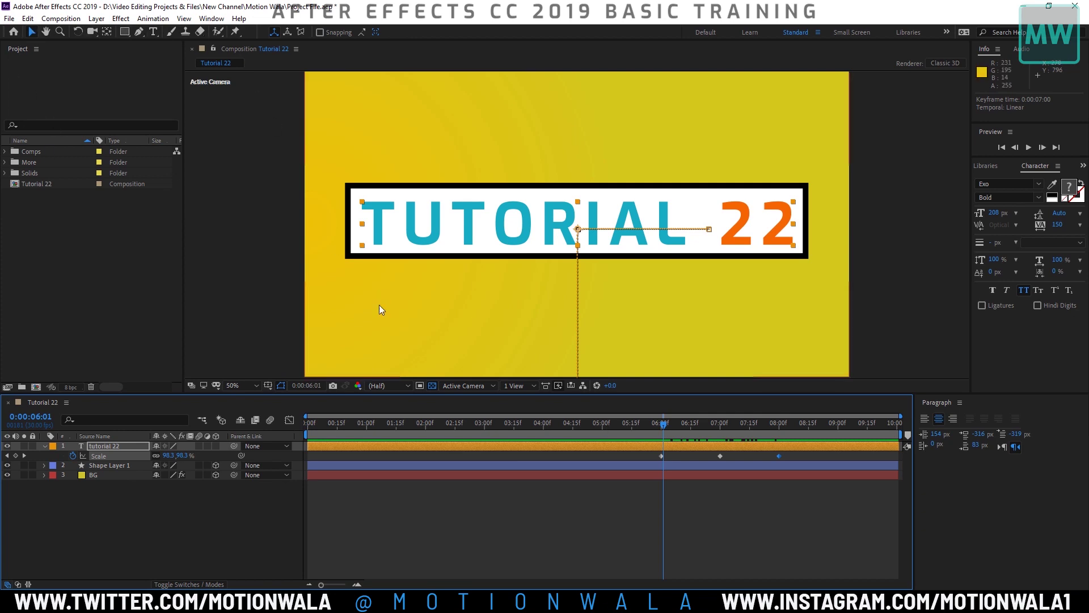
key("space")
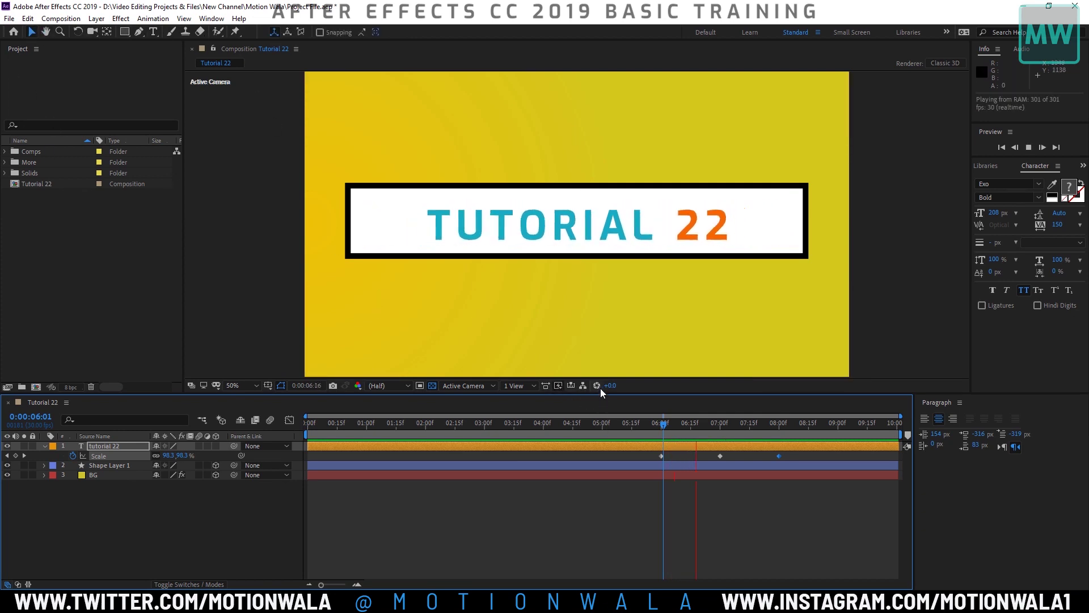
key("space")
key("Page_Up")
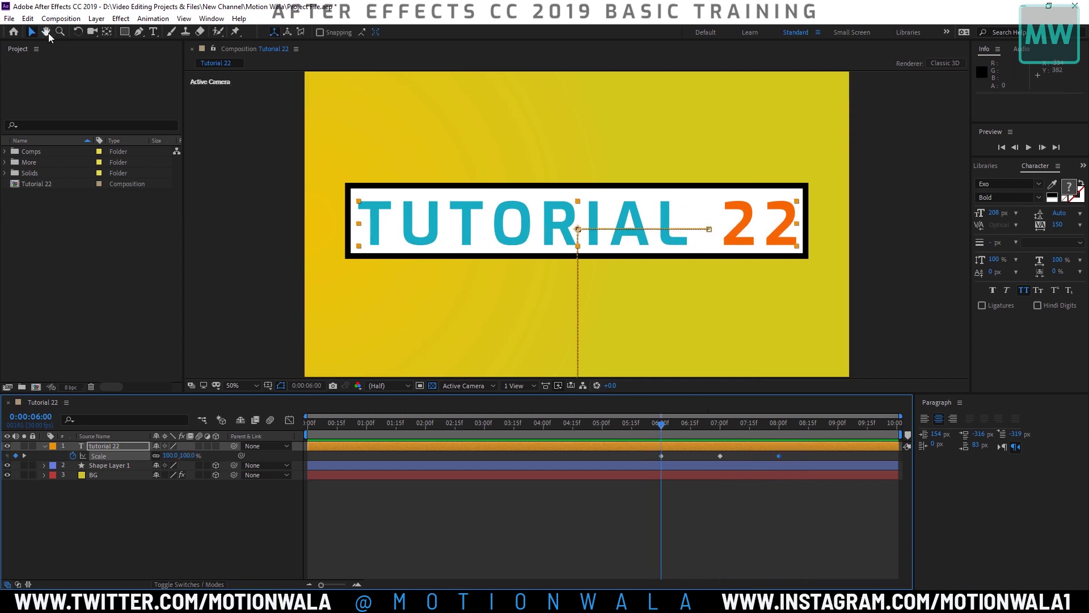
left_click(107, 32)
left_click_drag(577, 229, 356, 203)
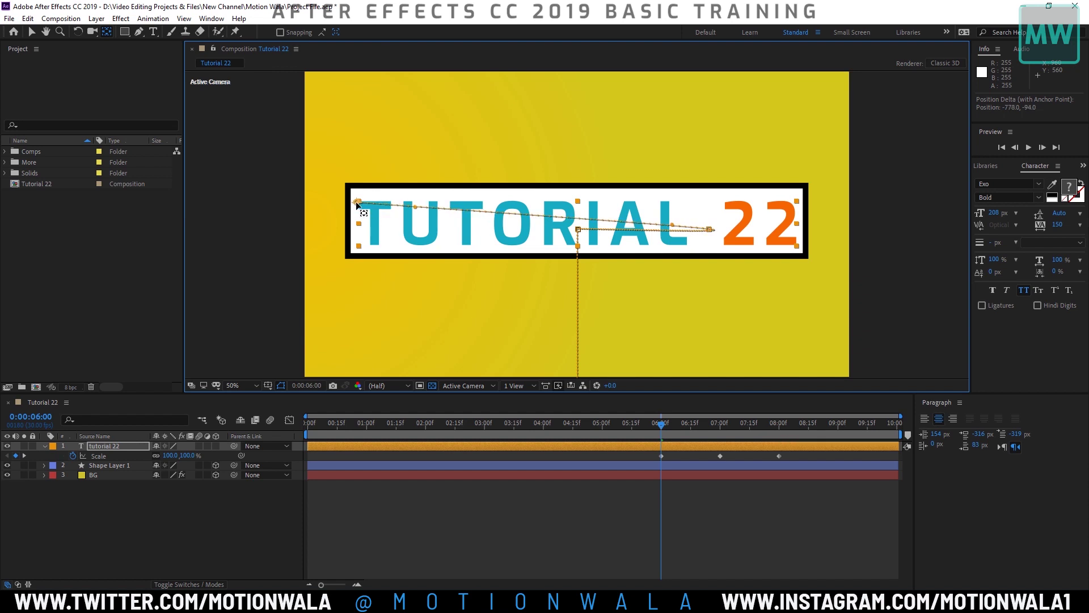
left_click_drag(356, 203, 386, 216)
left_click(695, 573)
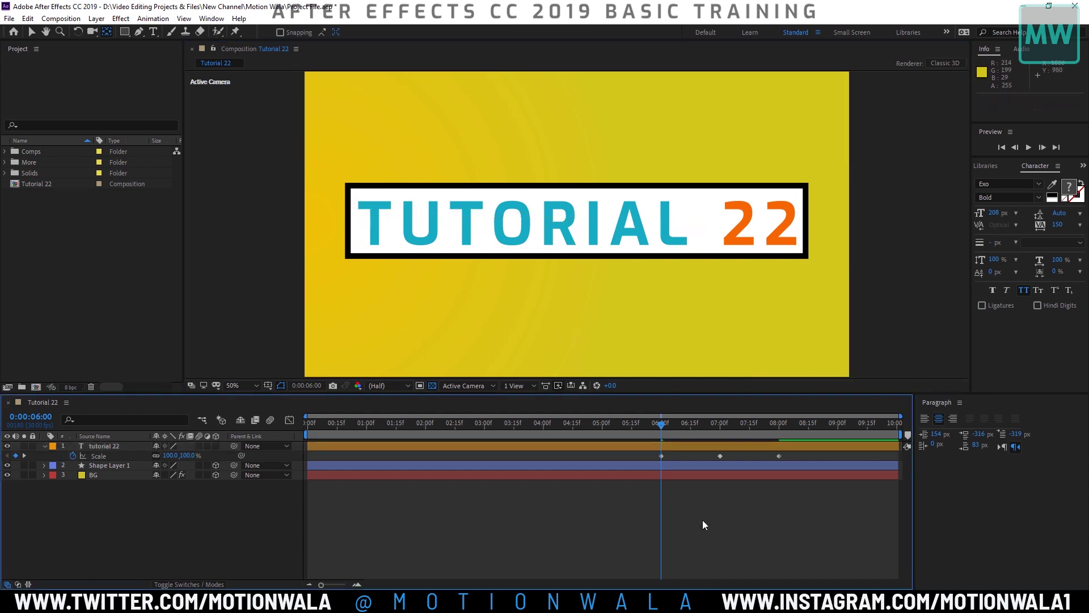
left_click_drag(662, 429, 720, 437)
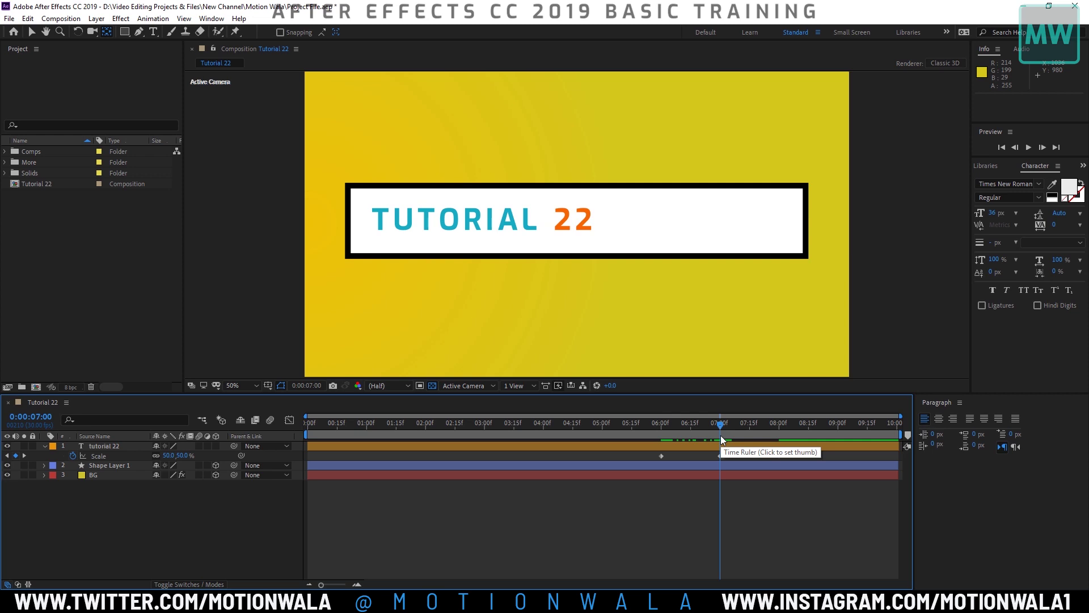
left_click_drag(713, 426, 459, 424)
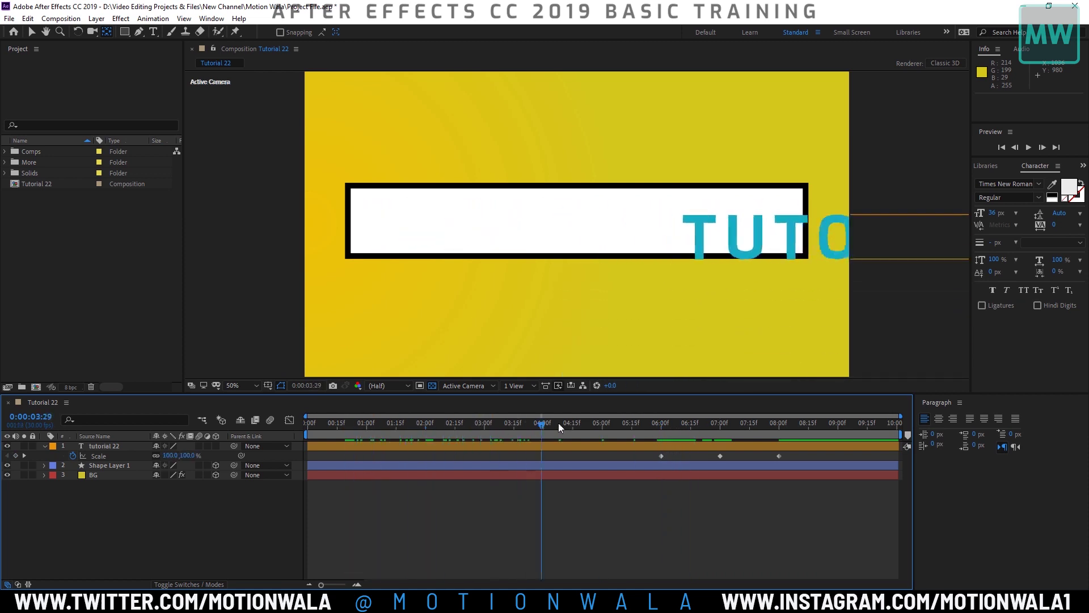
left_click_drag(458, 423, 627, 423)
key("Home")
key("space")
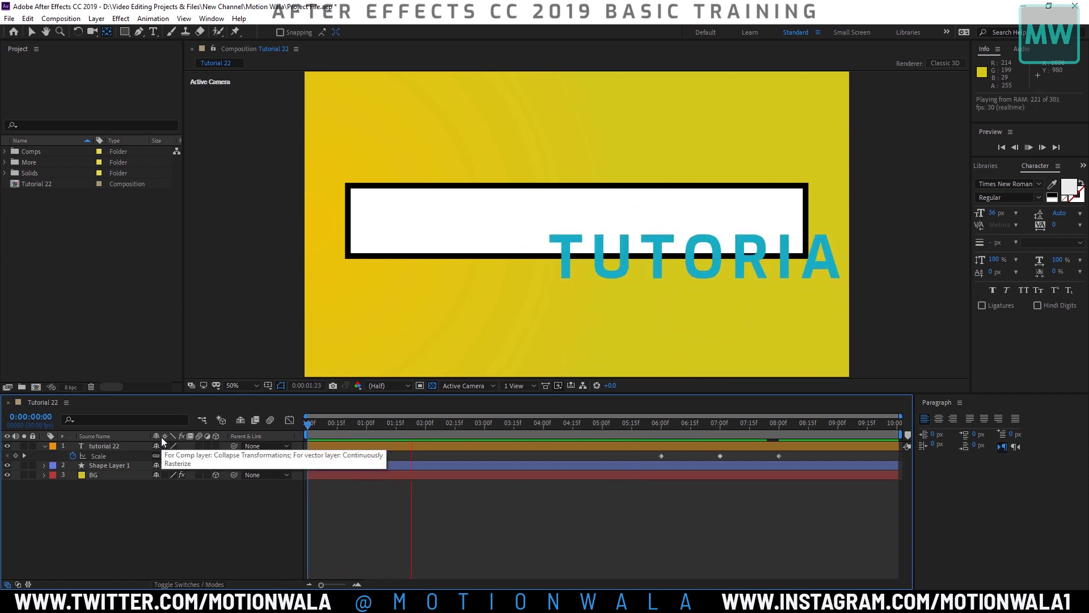
left_click(497, 445)
key("k")
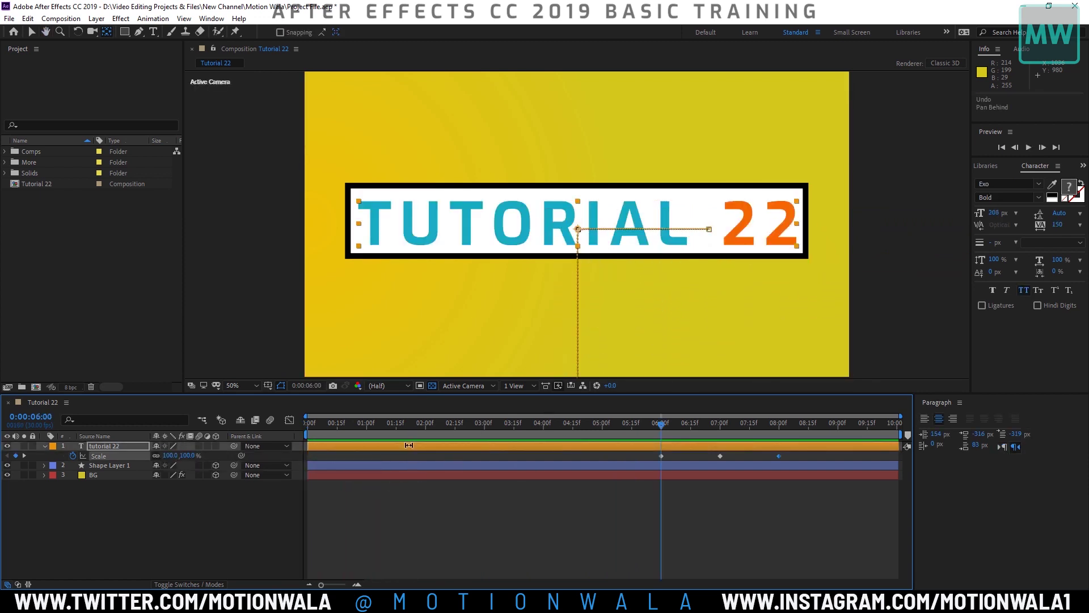
left_click_drag(315, 433, 417, 421)
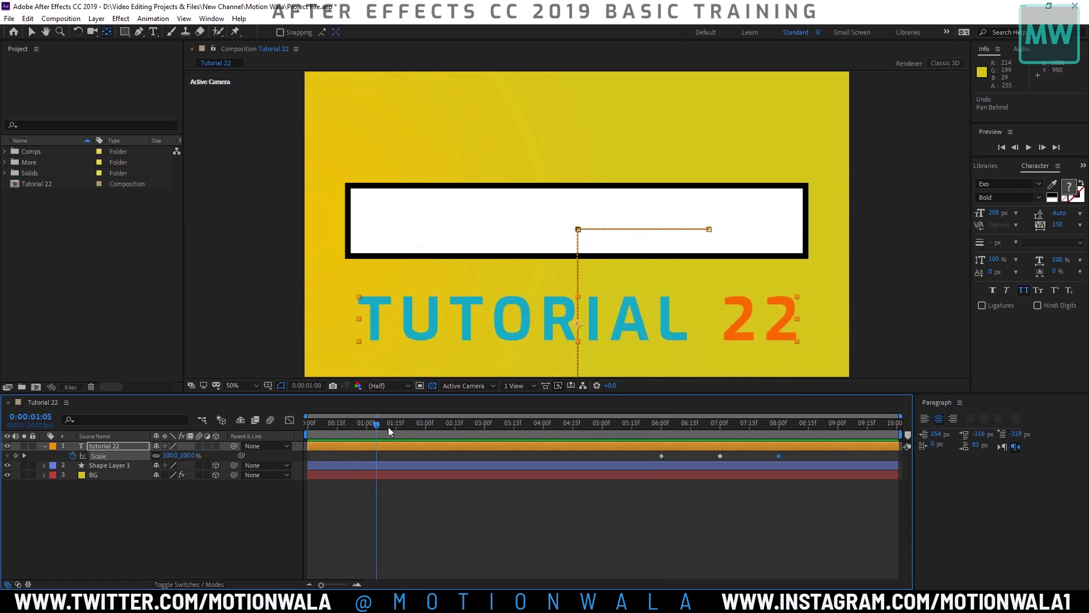
left_click_drag(417, 421, 662, 411)
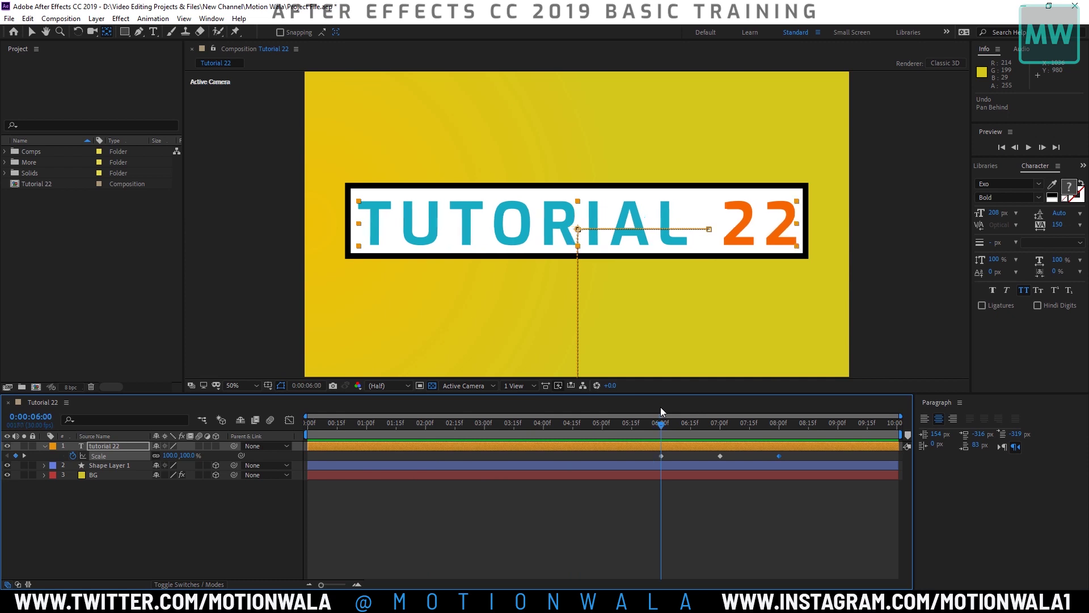
left_click(651, 516)
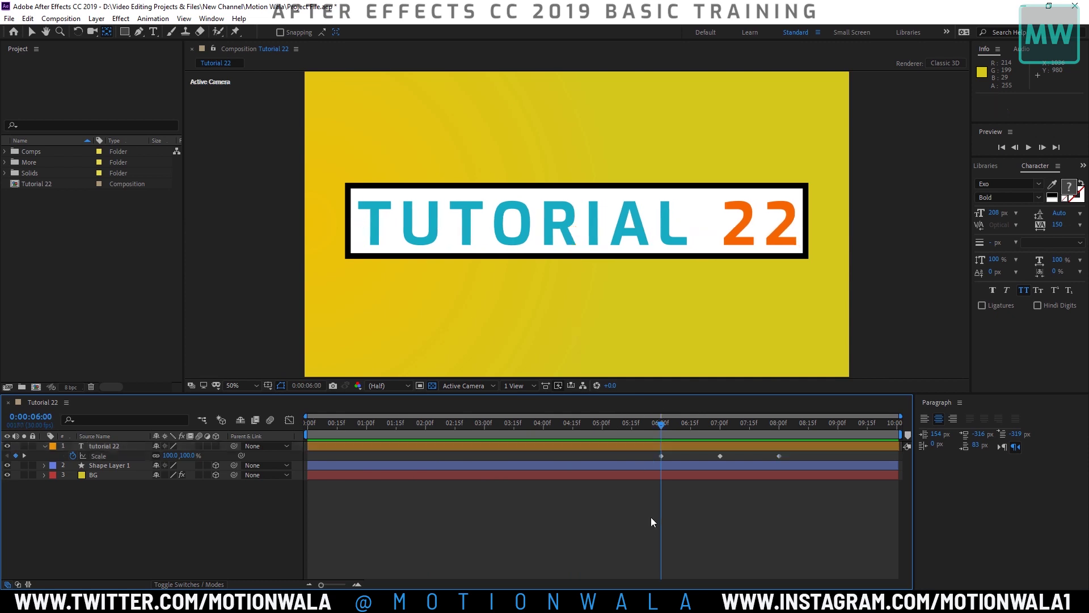
left_click(652, 446)
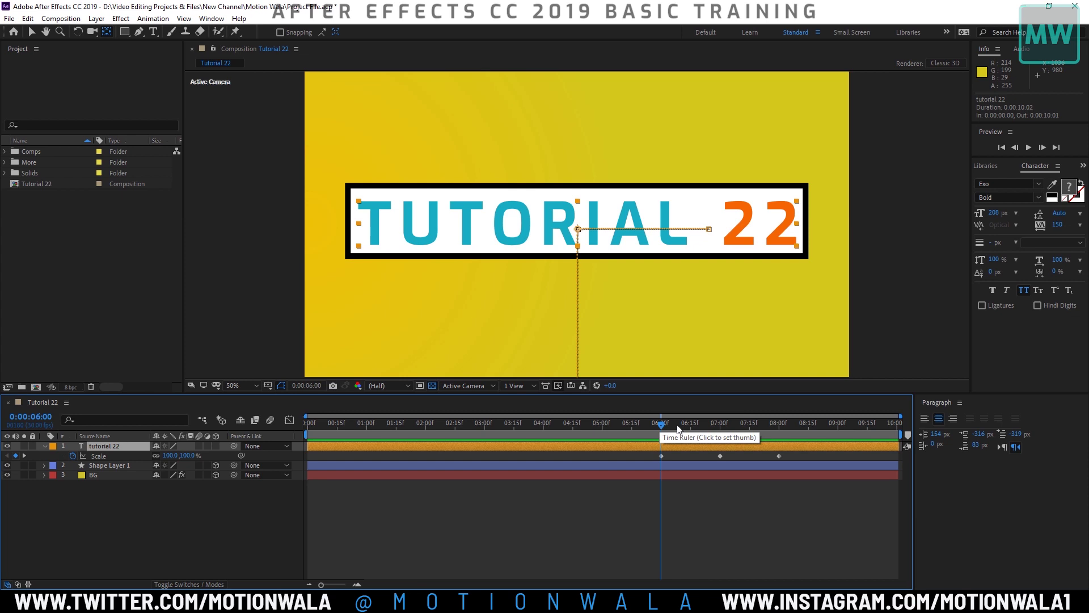
left_click_drag(676, 424, 718, 425)
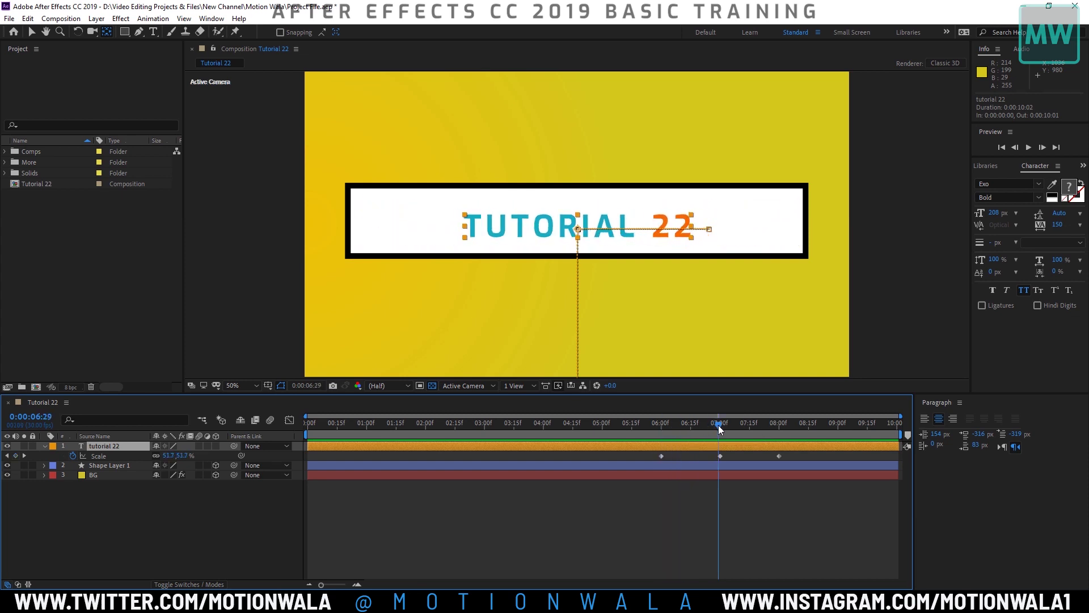
left_click_drag(718, 425, 776, 426)
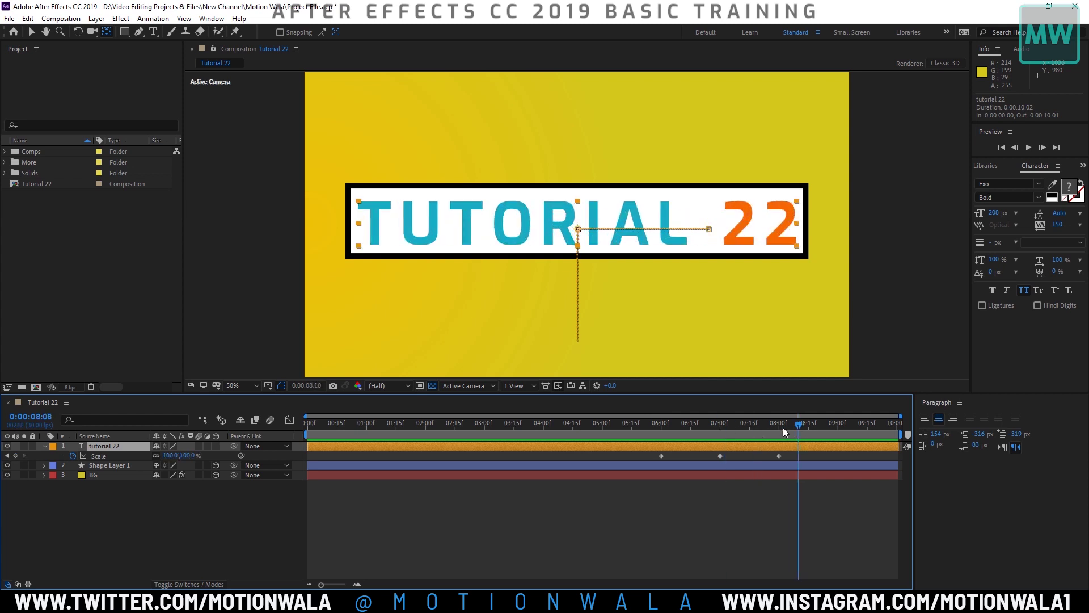
key("Home")
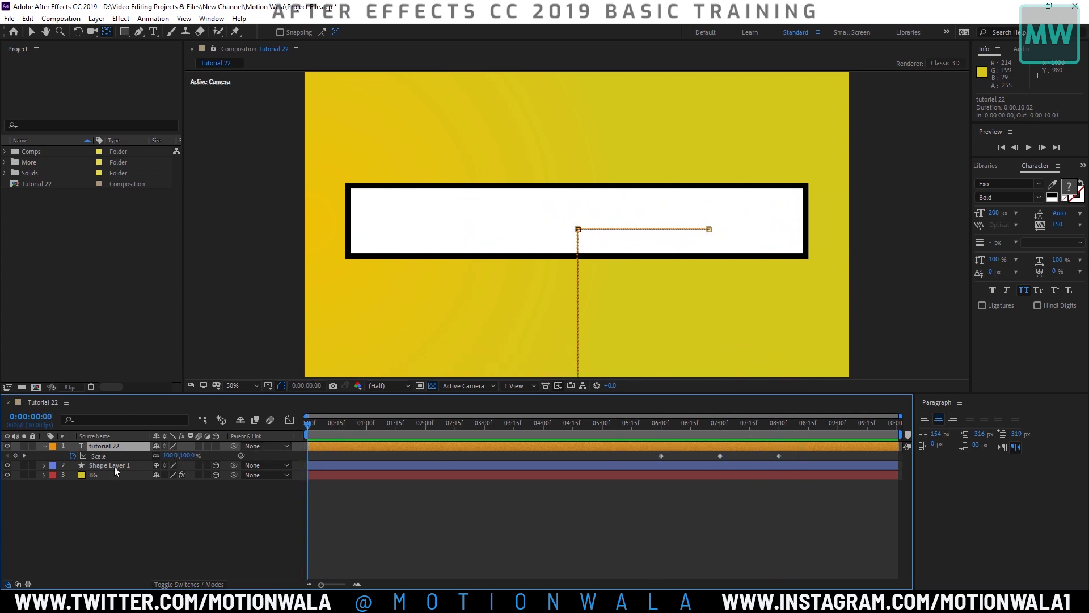
Step: Expand the text layer's properties and toggle the keyframed-only view with U
left_click(43, 445)
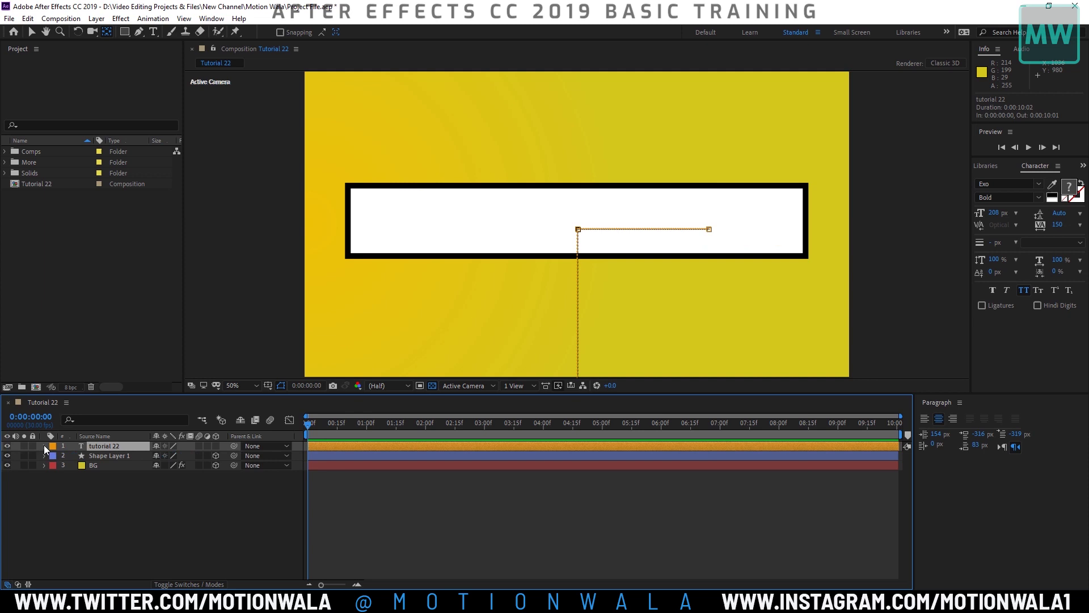
left_click(43, 445)
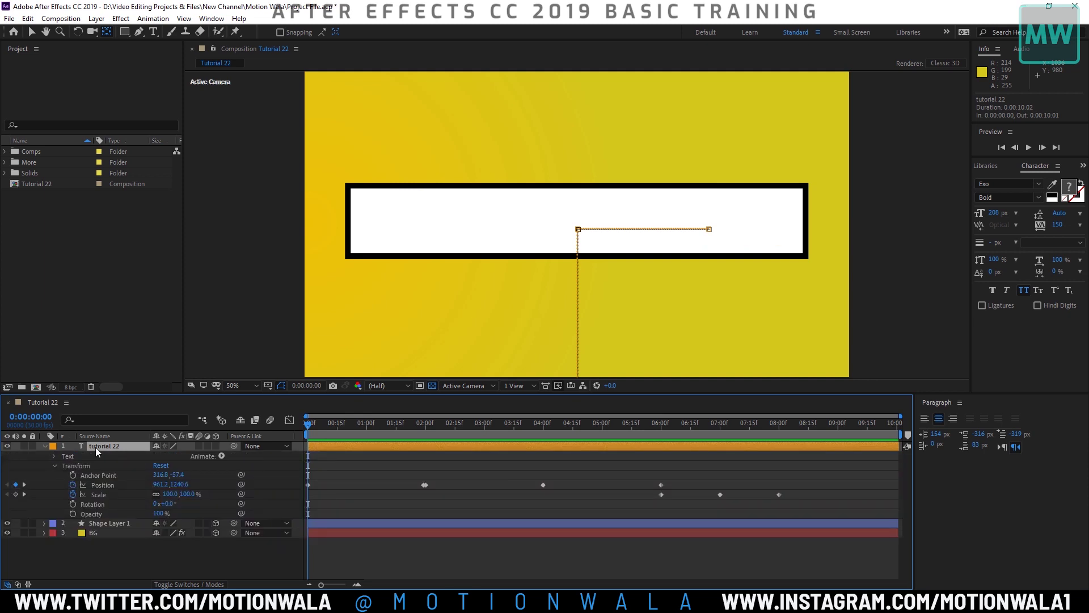
key("u")
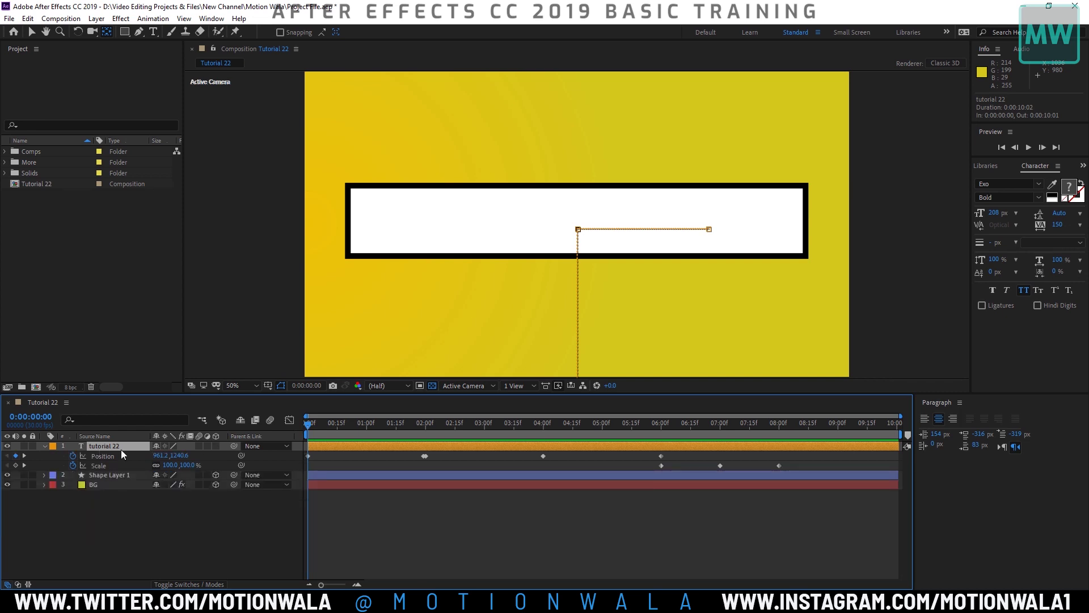
mouse_move(329, 426)
left_mouse_down()
mouse_move(385, 409)
mouse_move(247, 407)
mouse_move(288, 395)
left_mouse_up()
key("u")
key("u")
key("u")
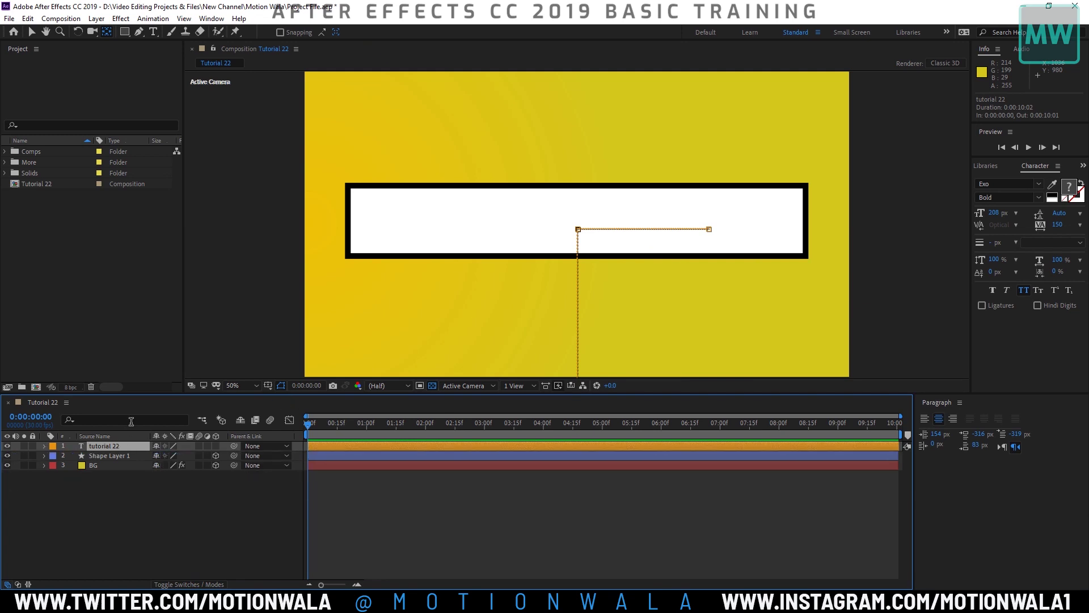
Step: Reveal Anchor Point, Position, Scale, Rotation and Opacity together using P and Shift shortcuts
key("p")
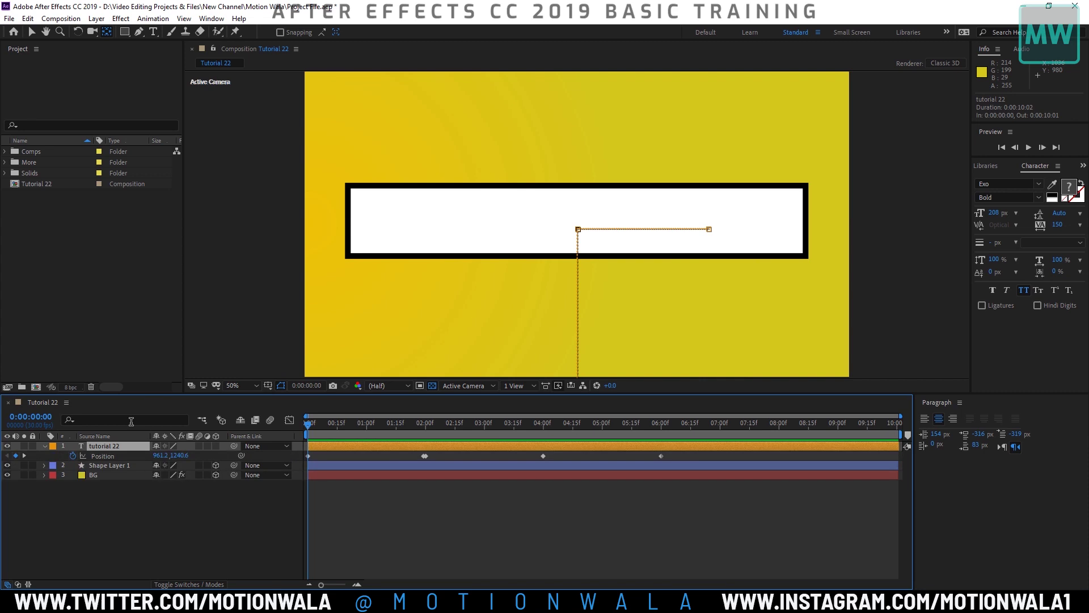
key("shift+a")
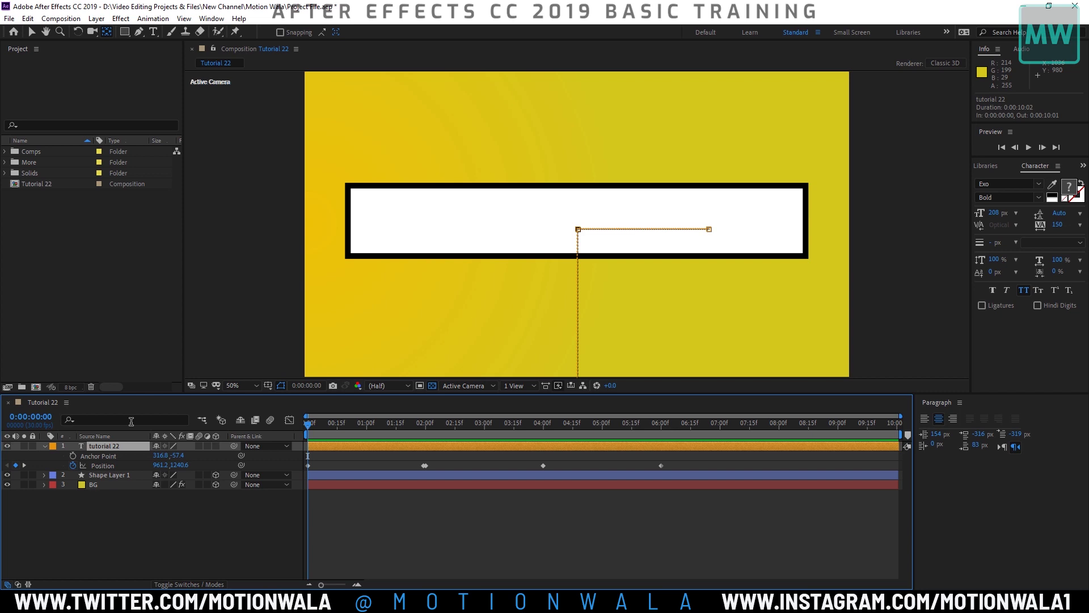
key("shift+p")
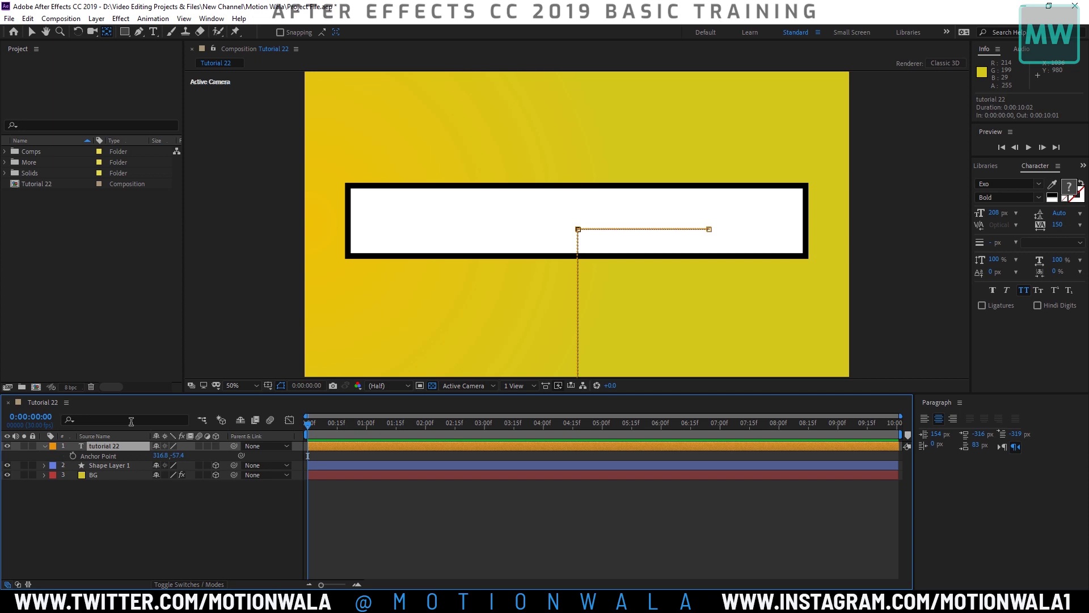
key("p")
key("shift+a")
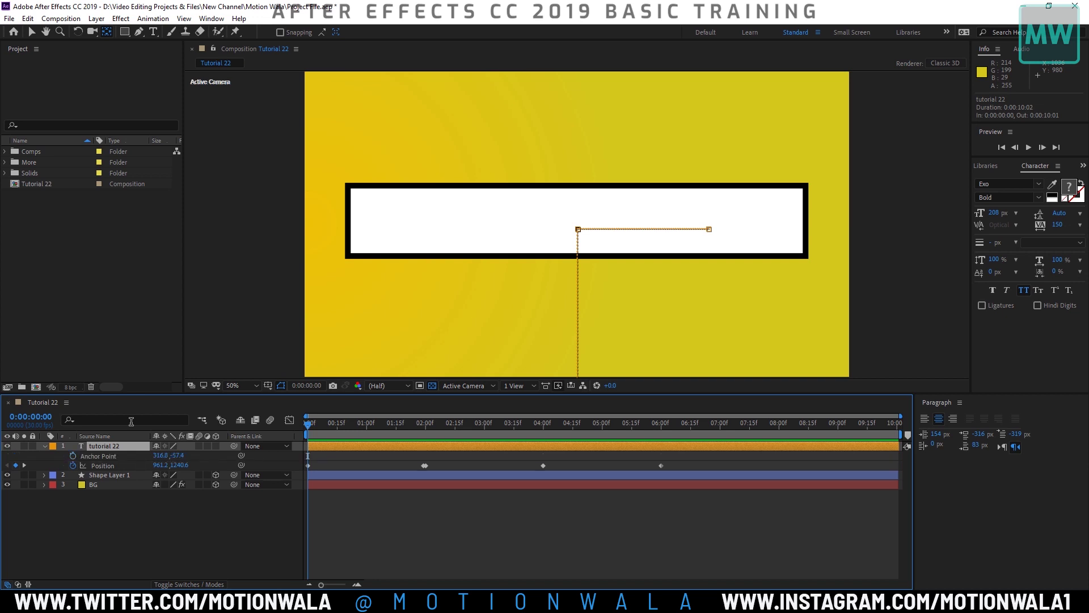
key("shift+s")
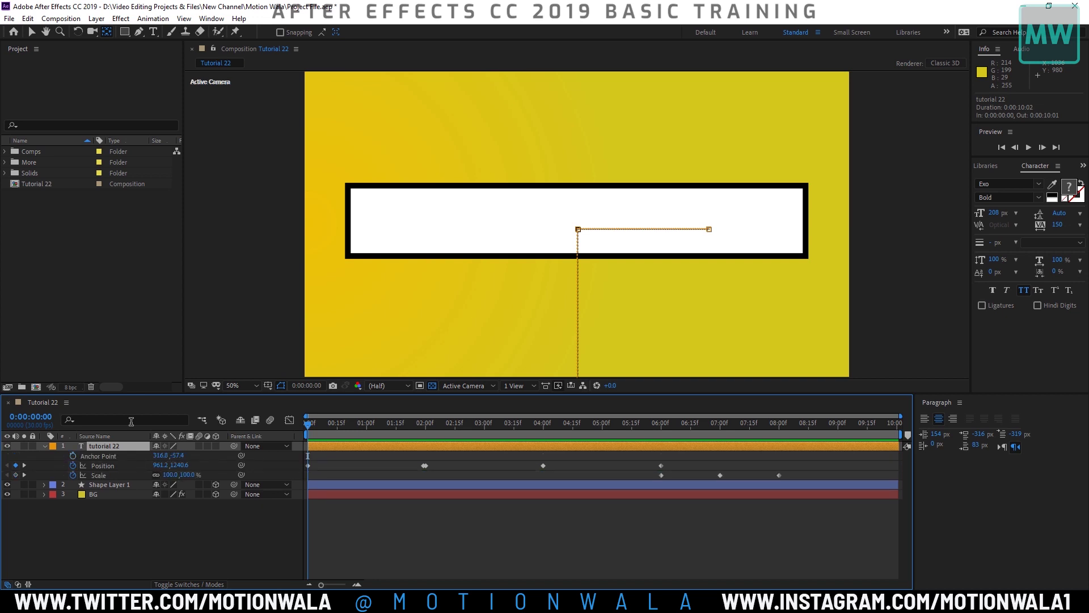
key("shift+r")
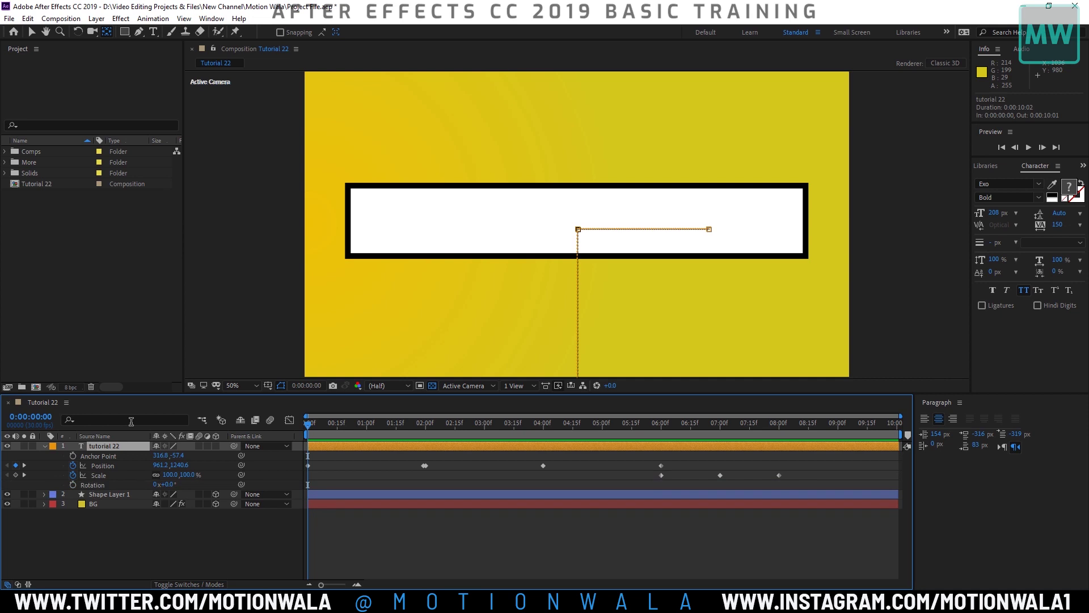
key("shift+t")
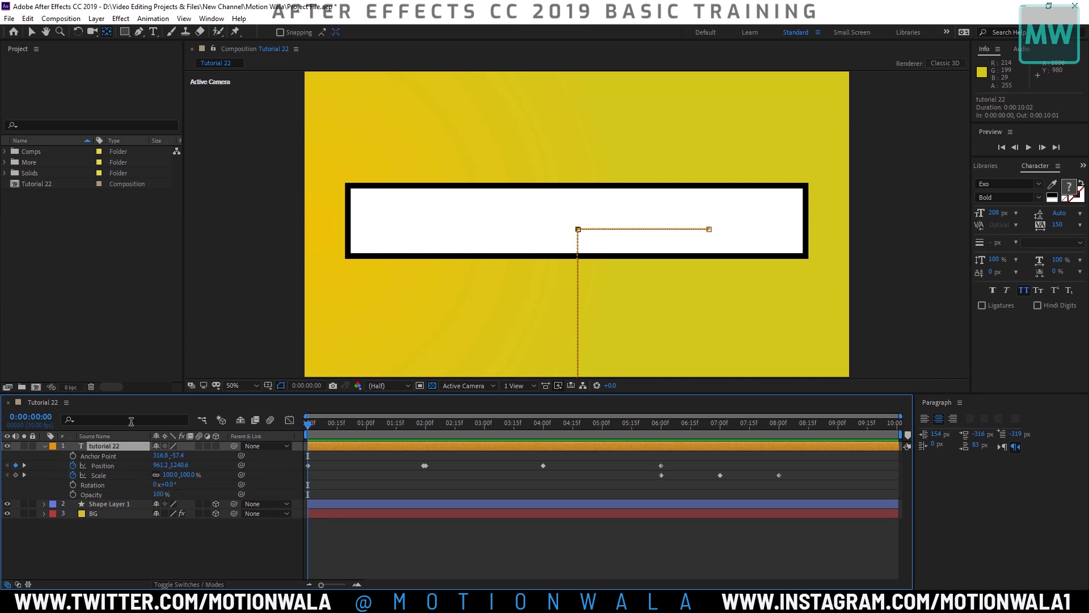
Step: Reselect the tutorial 22 layer and press U to list only Position and Scale
left_click(118, 528)
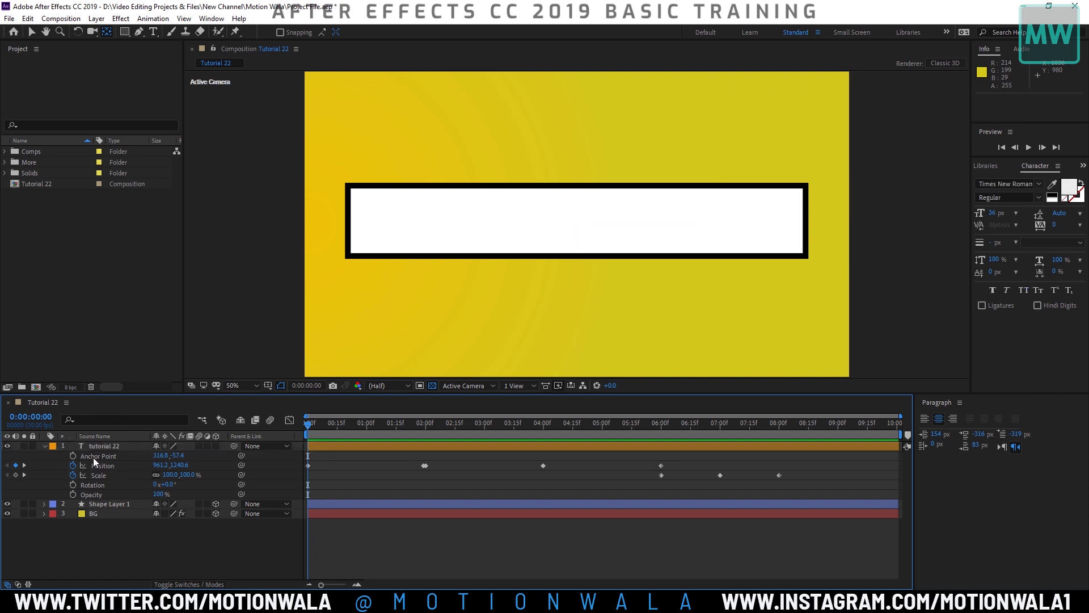
left_click(107, 445)
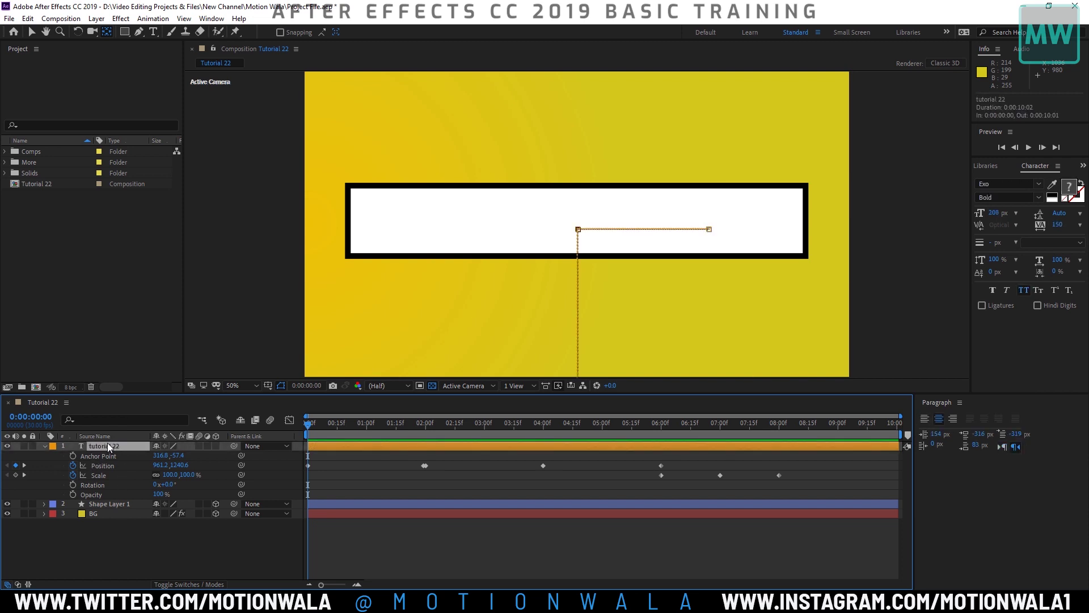
key("u")
key("u")
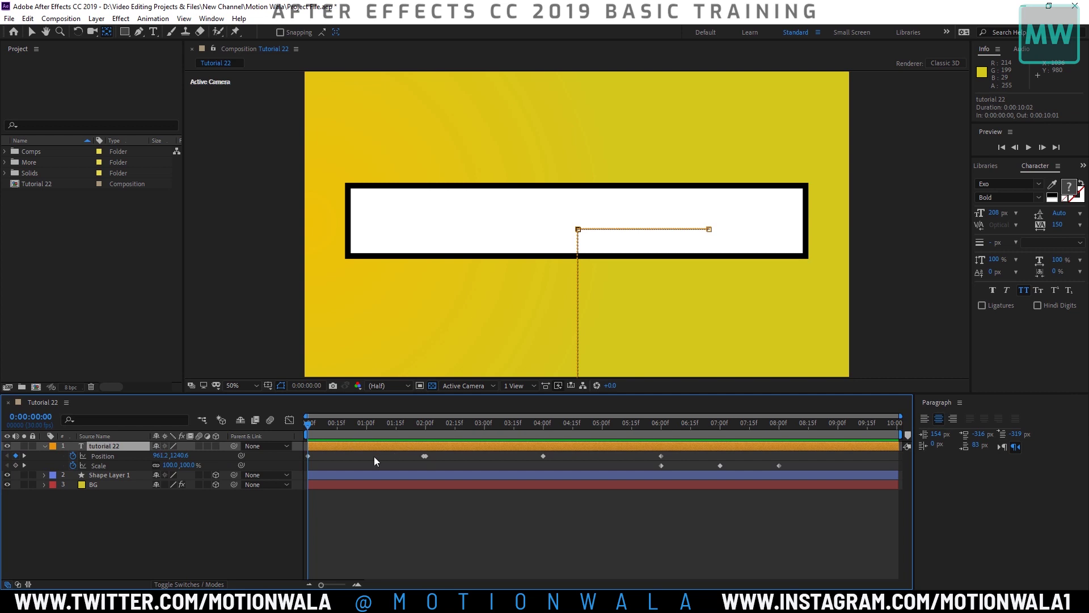
Step: Zoom the timeline to the first two seconds and select the Position keyframe at 1:29
left_click(357, 585)
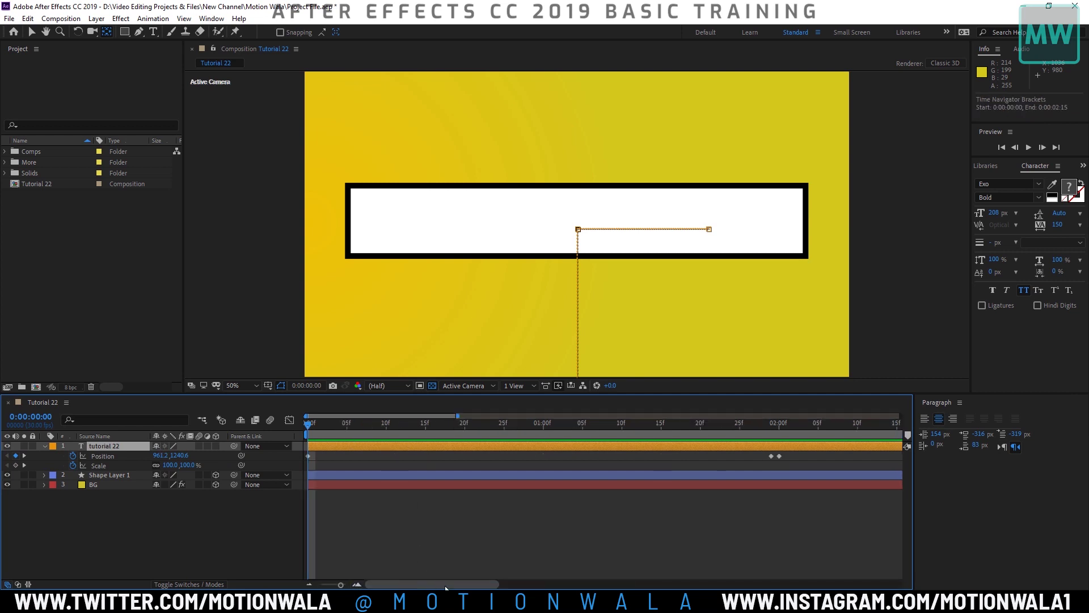
left_click_drag(764, 430, 772, 432)
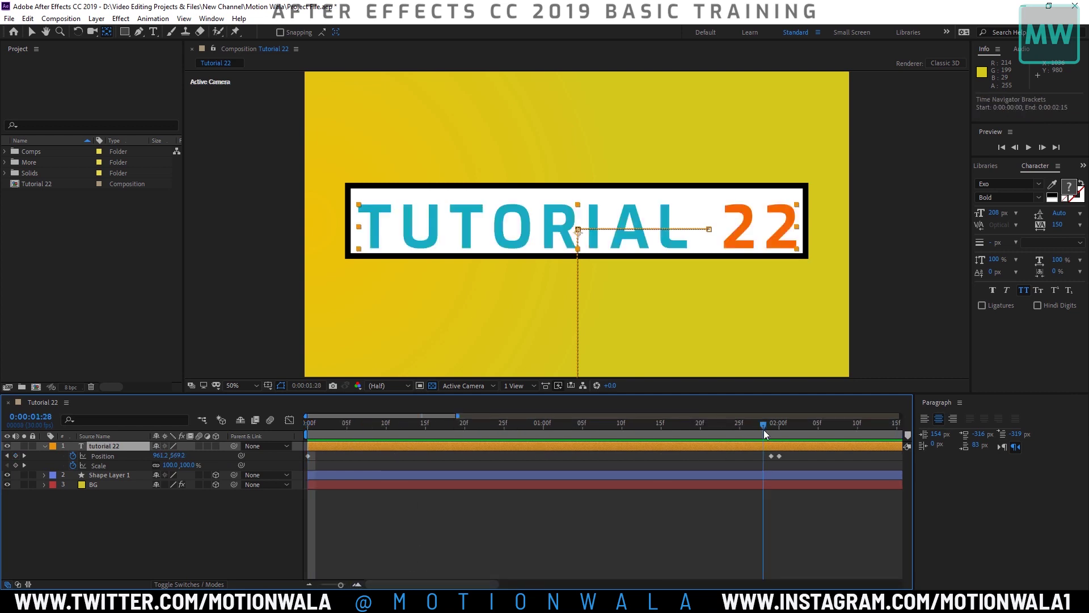
left_click(771, 456)
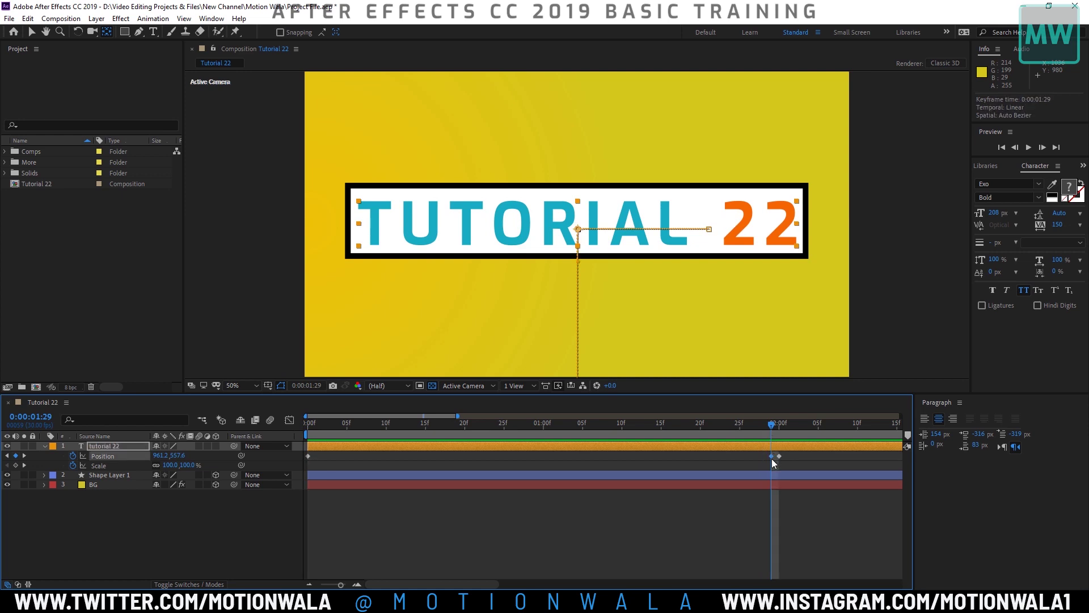
mouse_move(771, 459)
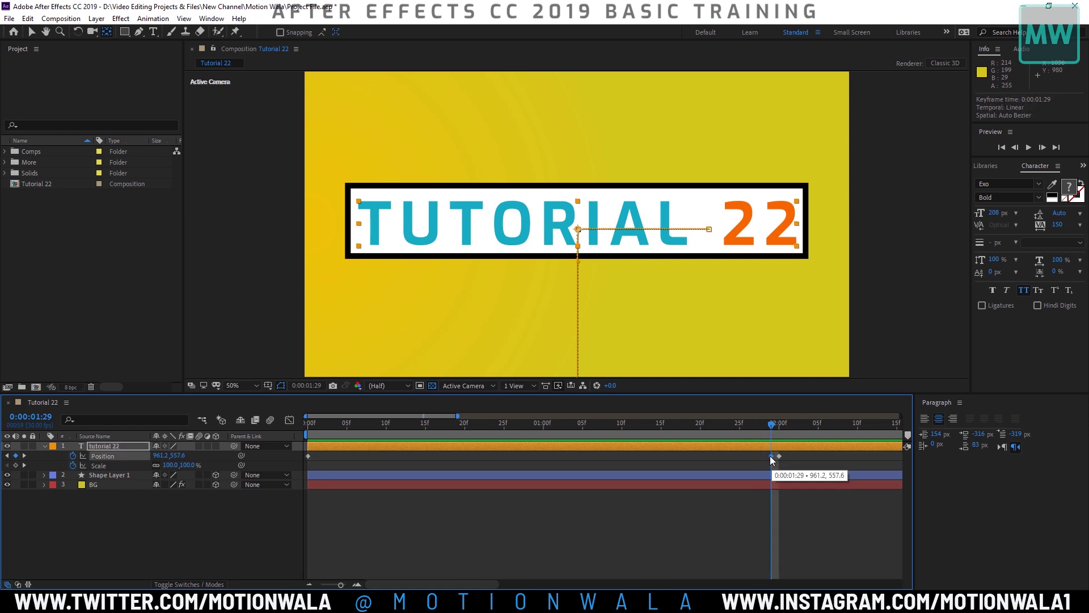
right_click(770, 455)
key("Escape")
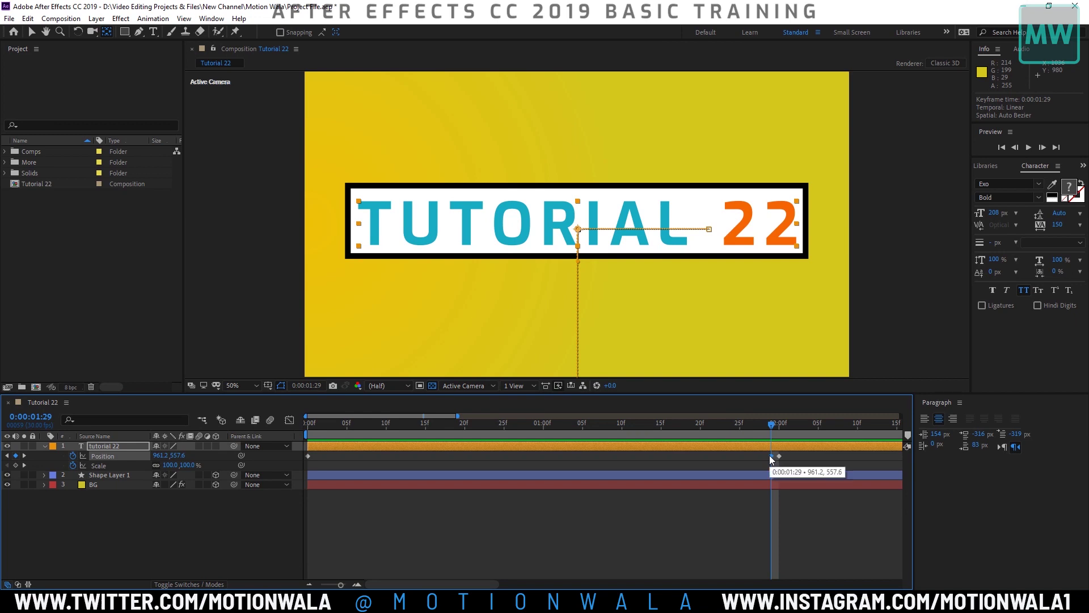
Step: Bring up the 1:29 Position keyframe's context menu showing Keyframe Assistant
right_click(770, 456)
mouse_move(779, 448)
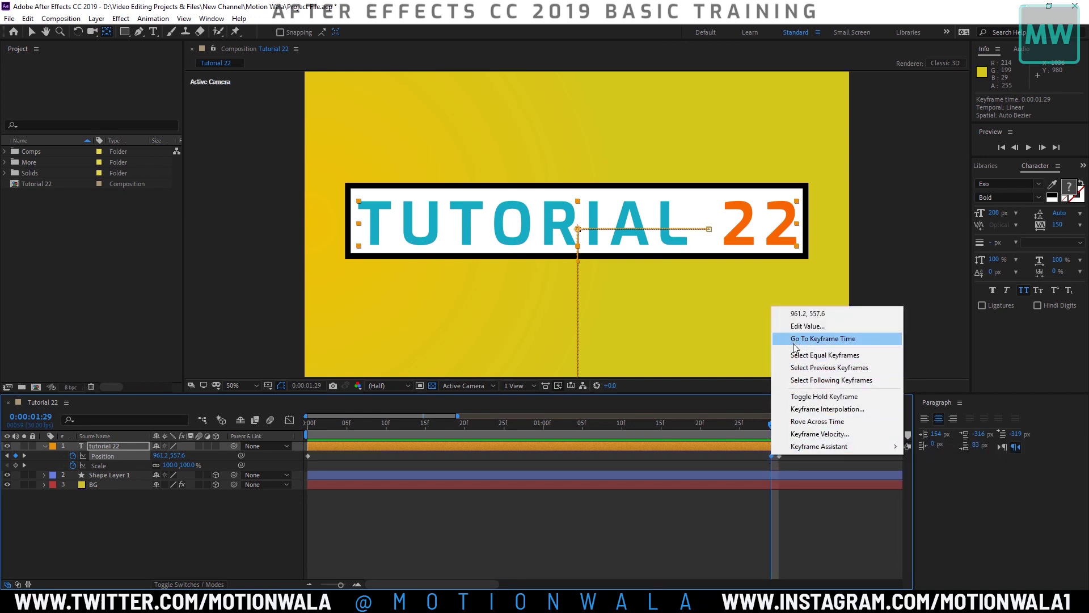
left_click(769, 459)
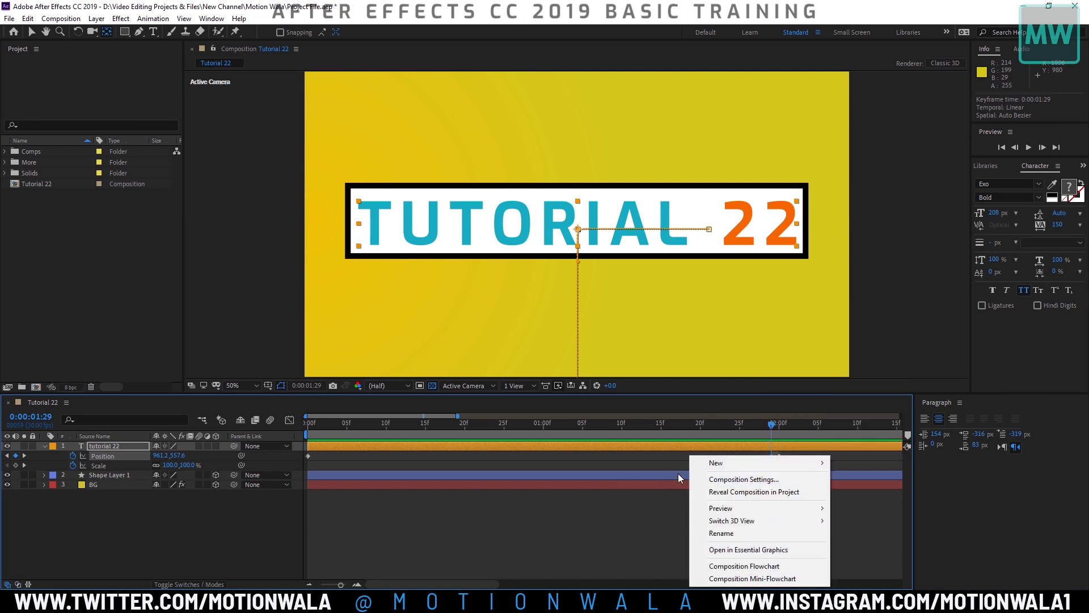
left_click(755, 423)
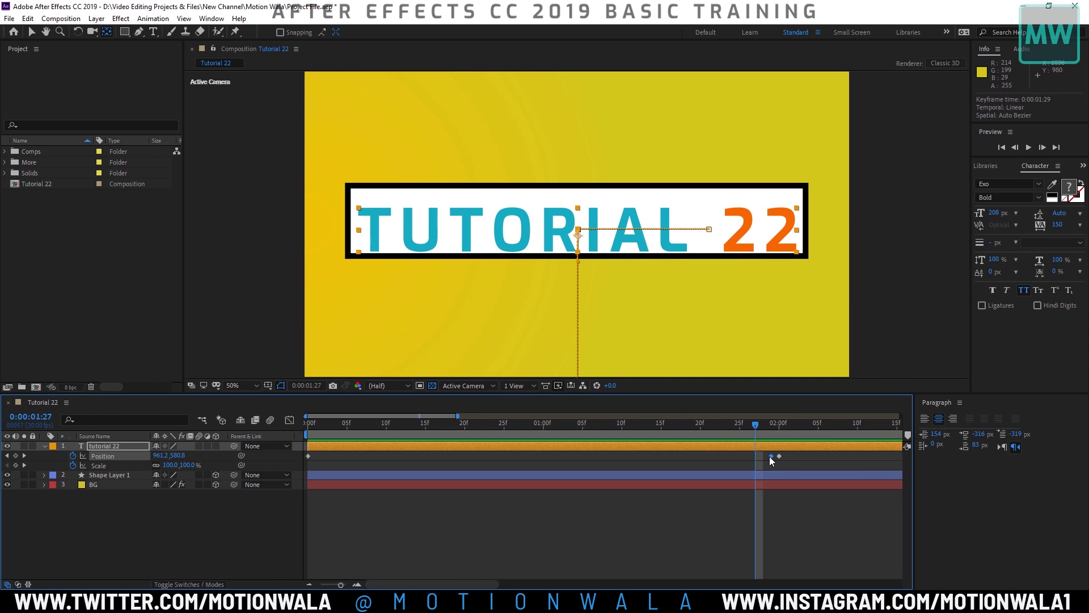
right_click(770, 456)
mouse_move(793, 453)
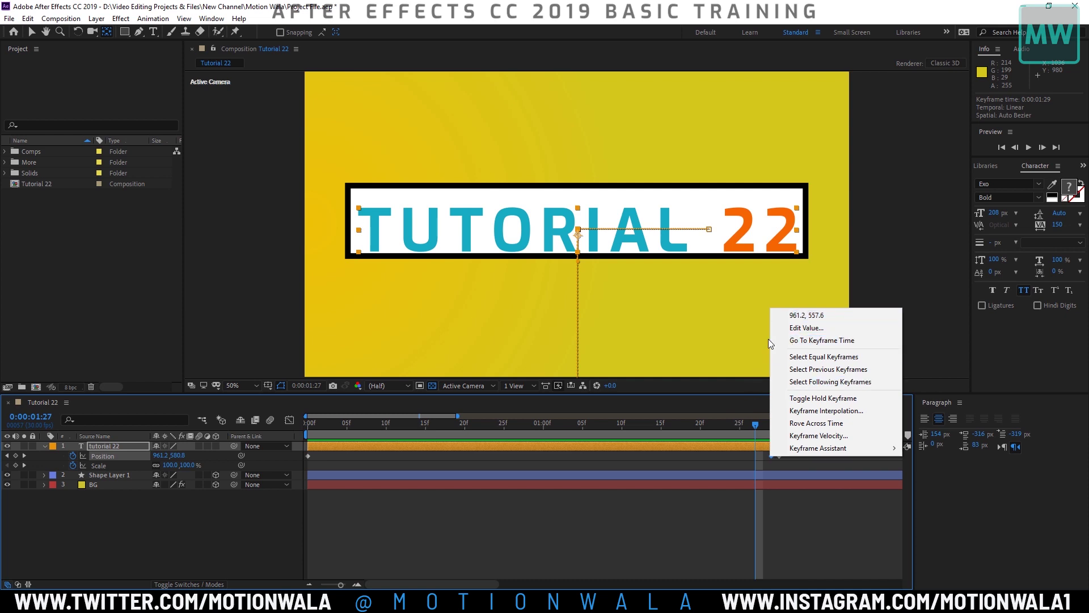
left_click(758, 435)
left_click(771, 431)
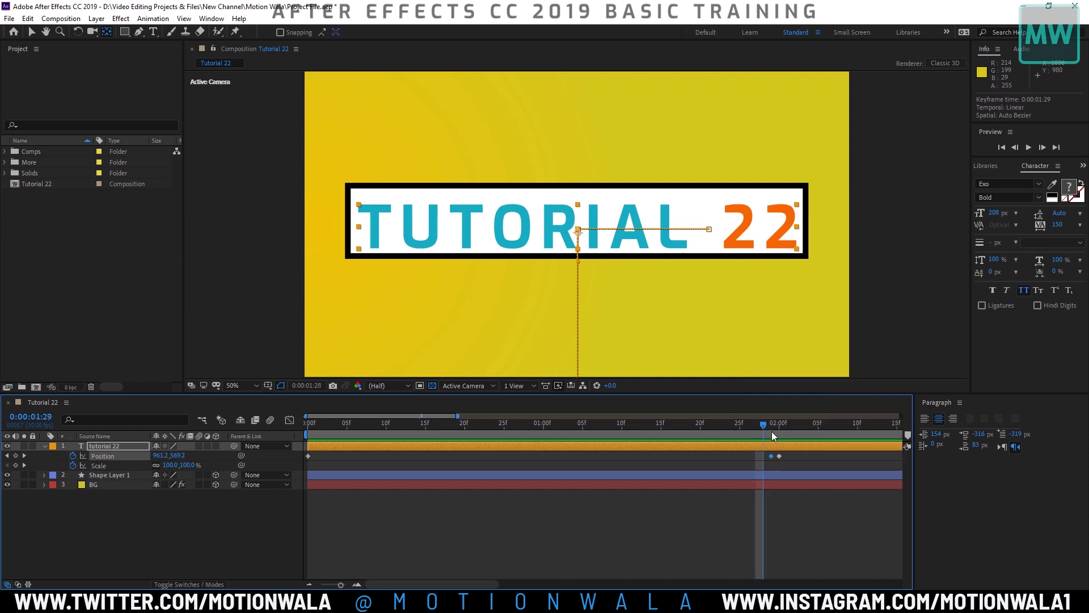
right_click(774, 457)
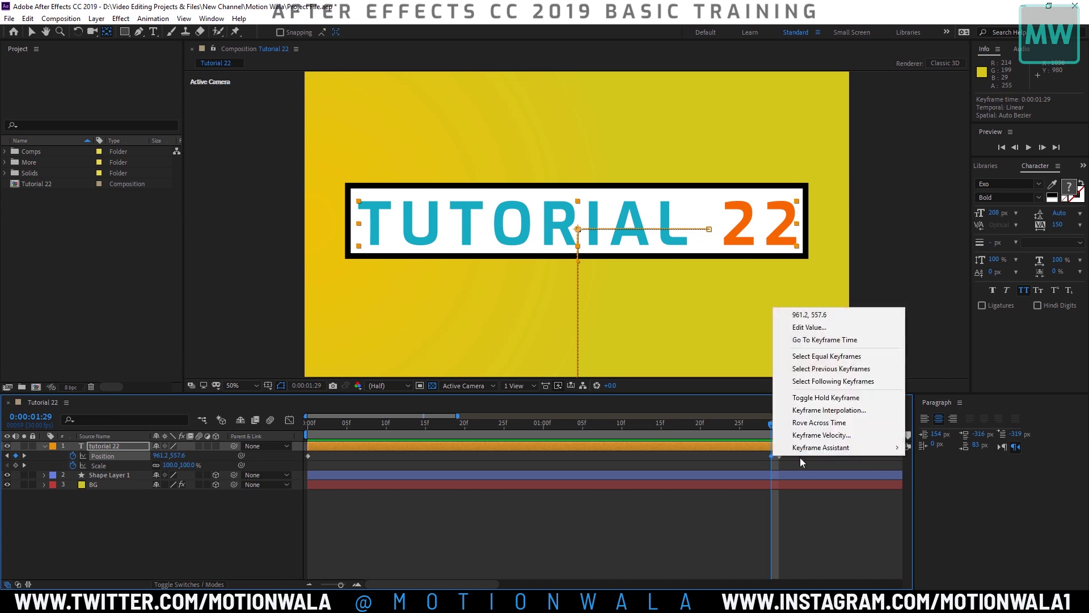
mouse_move(815, 449)
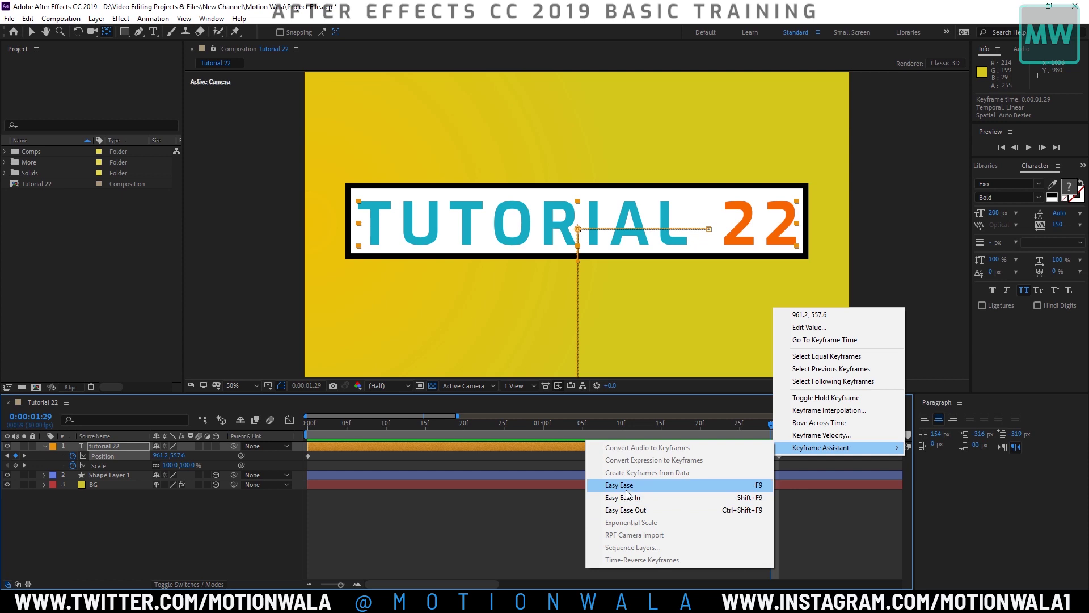
Step: Apply Easy Ease to the 1:29 Position keyframe and preview the slide-in
left_click(626, 491)
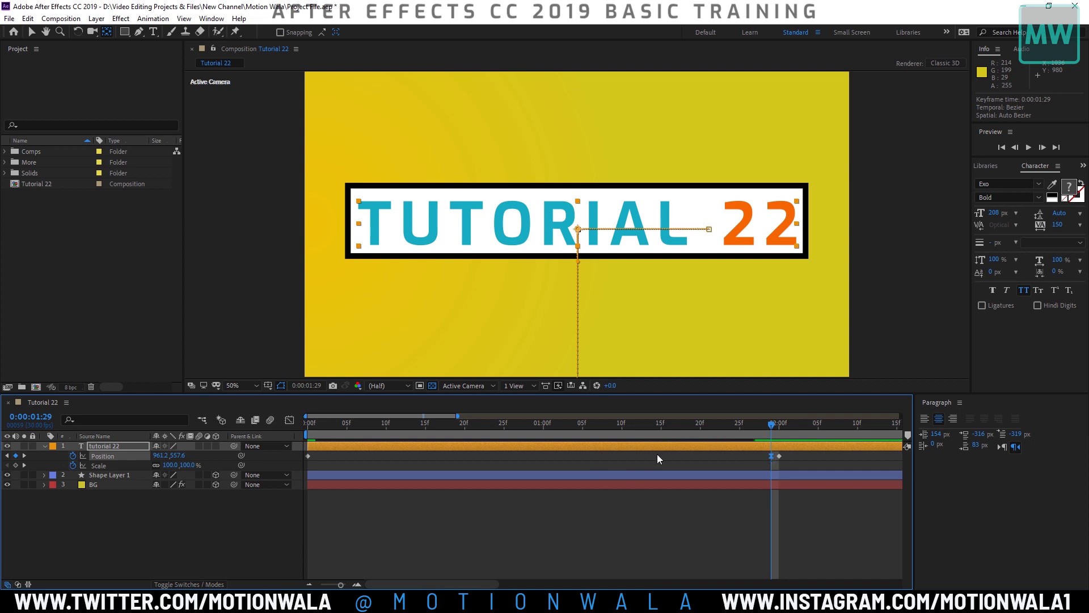
left_click(288, 420)
left_click_drag(330, 440, 261, 443)
key("space")
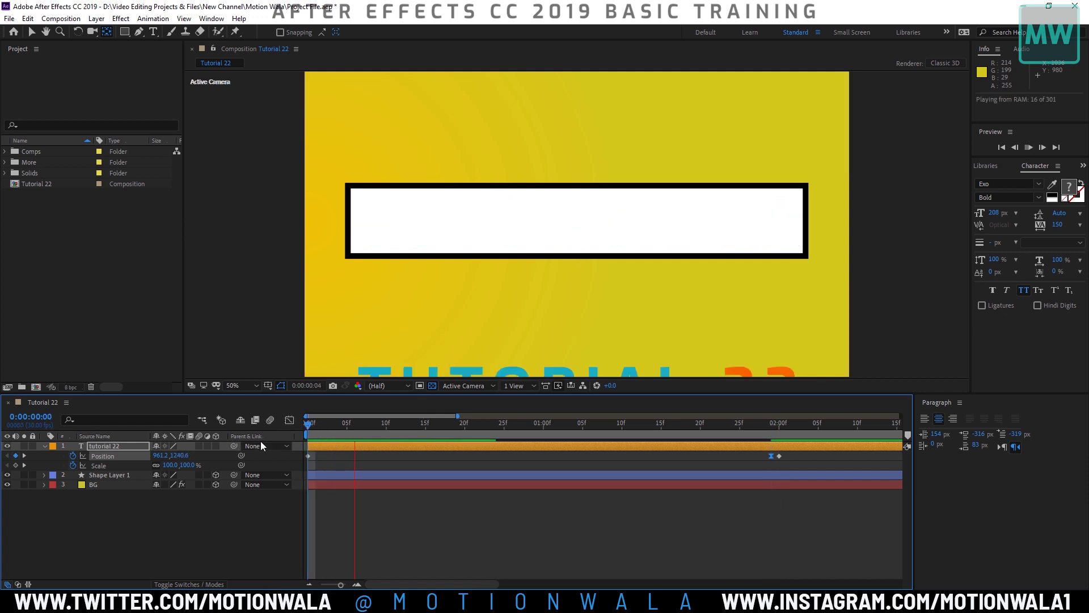
key("space")
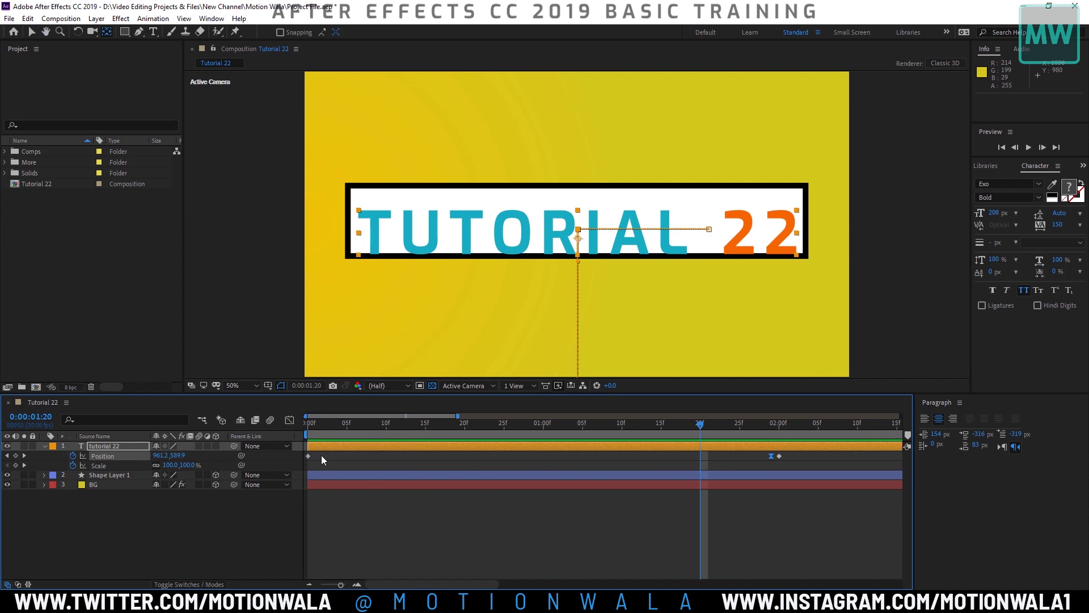
Step: Apply Easy Ease to the first Position keyframe at 0:00 as well
left_click(309, 456)
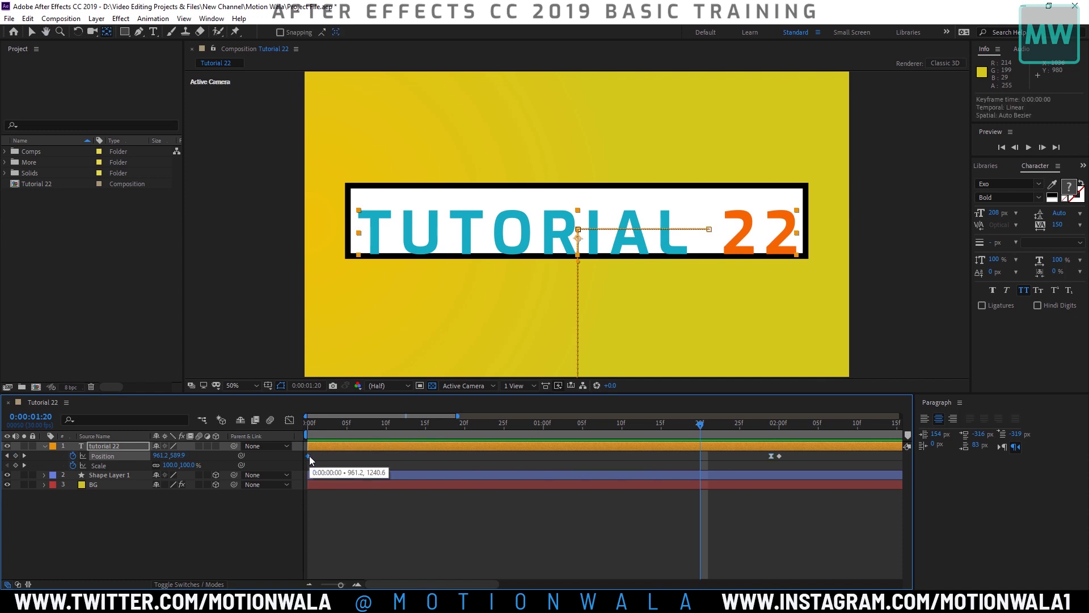
left_click(356, 434)
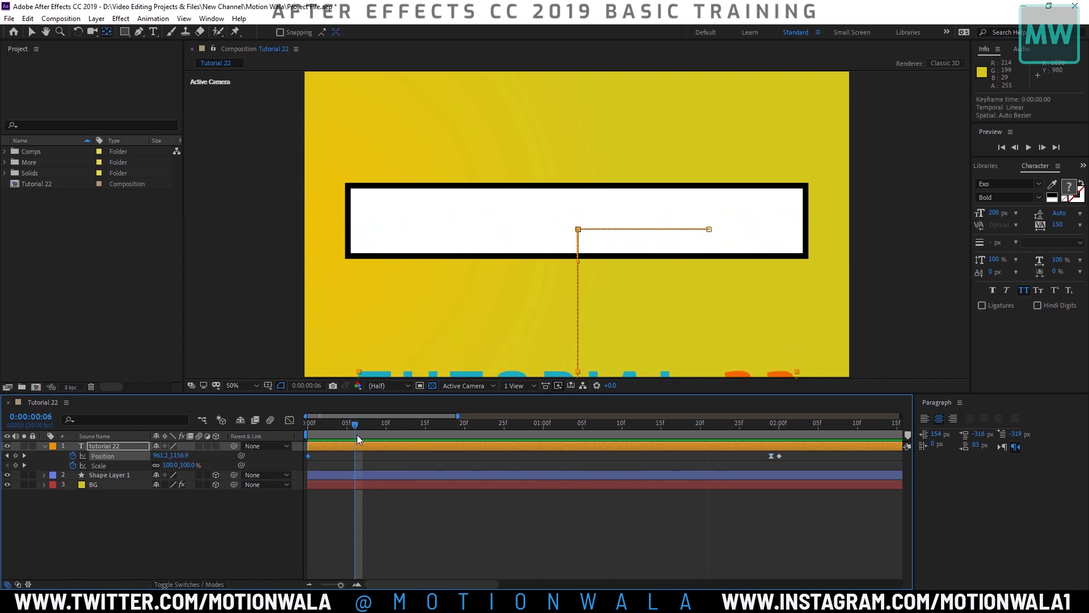
right_click(310, 456)
mouse_move(323, 453)
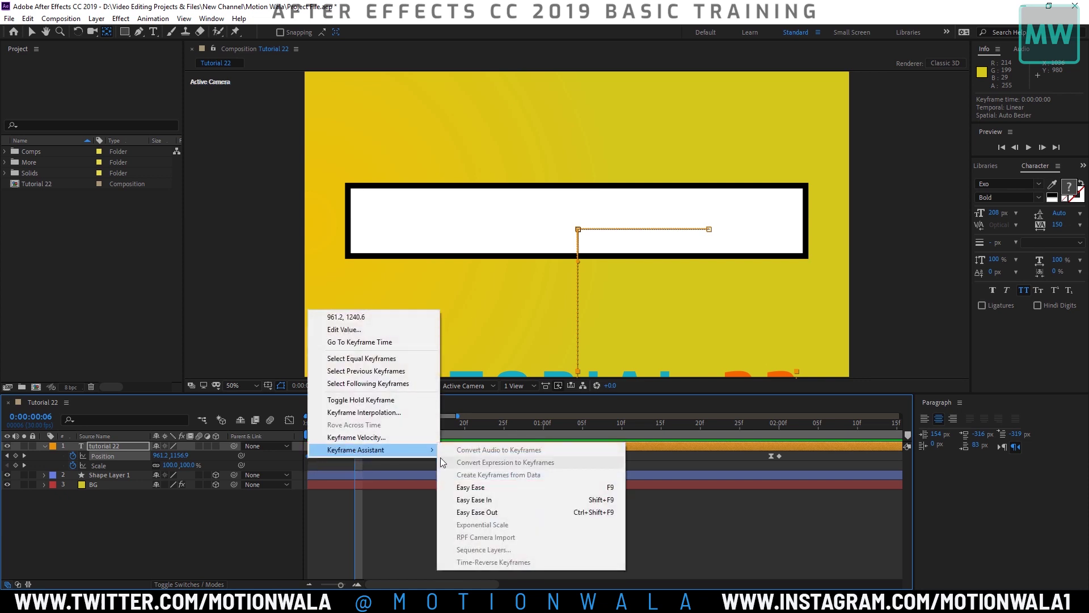
left_click(469, 487)
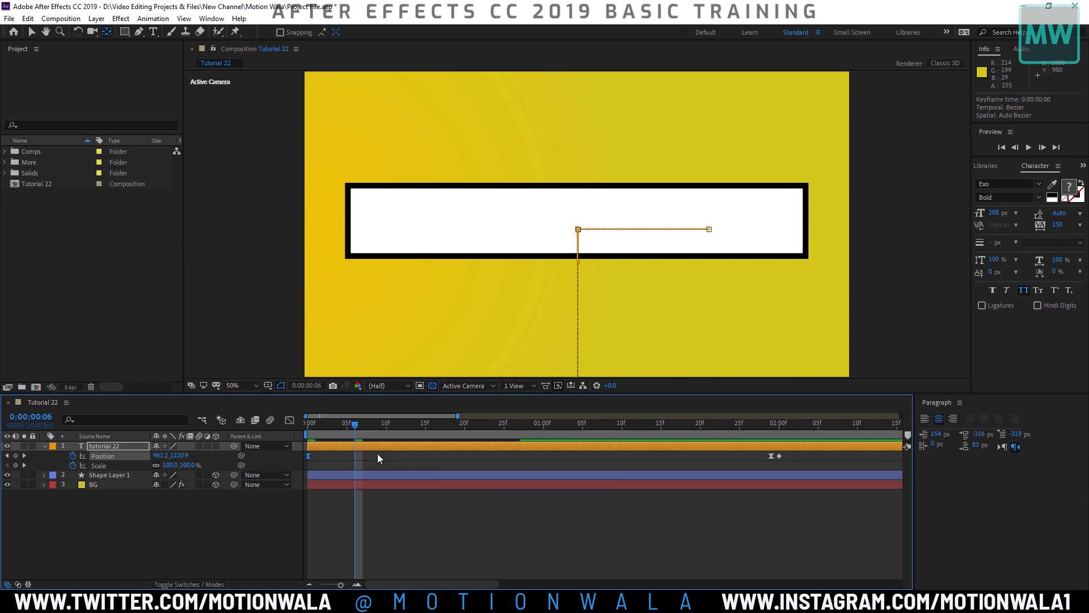
Step: Preview the eased slide-in from the start and scrub through it by hand
left_click(321, 437)
left_click_drag(321, 437, 295, 434)
key("space")
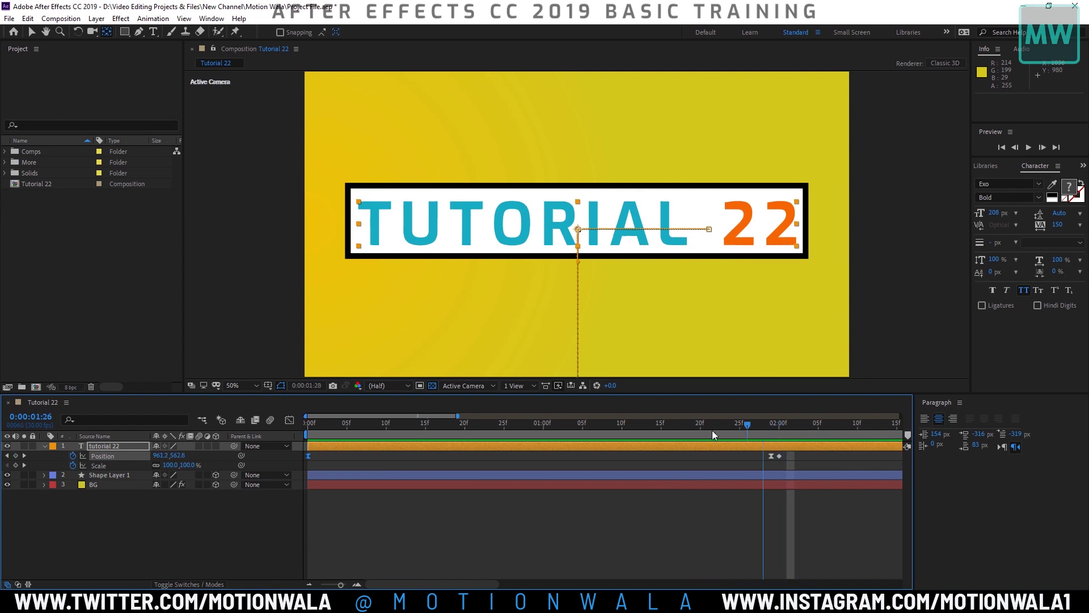
left_click_drag(713, 430, 332, 442)
key("space")
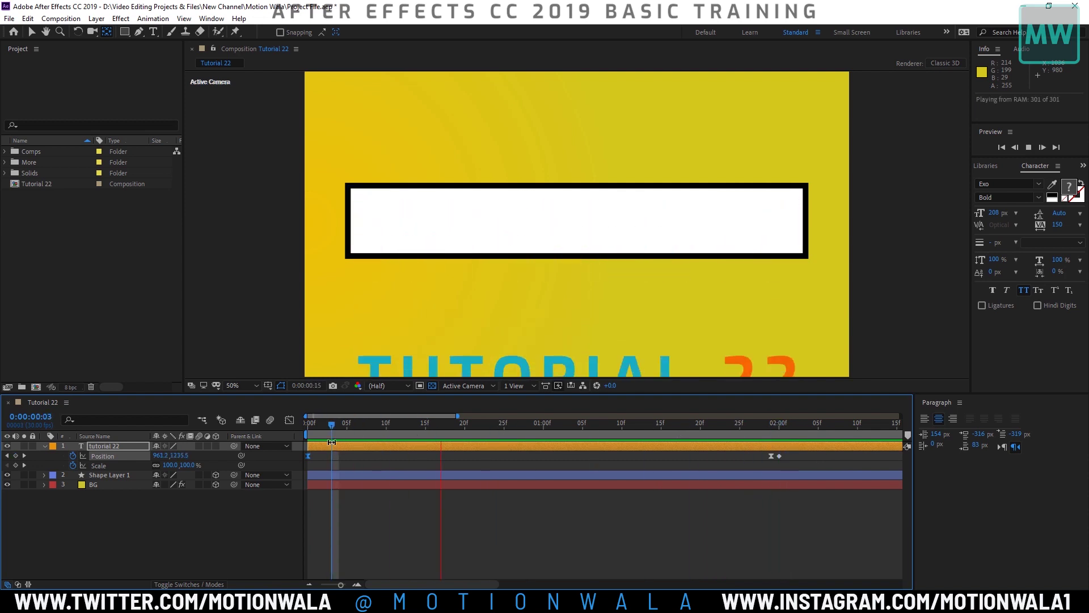
left_click(797, 431)
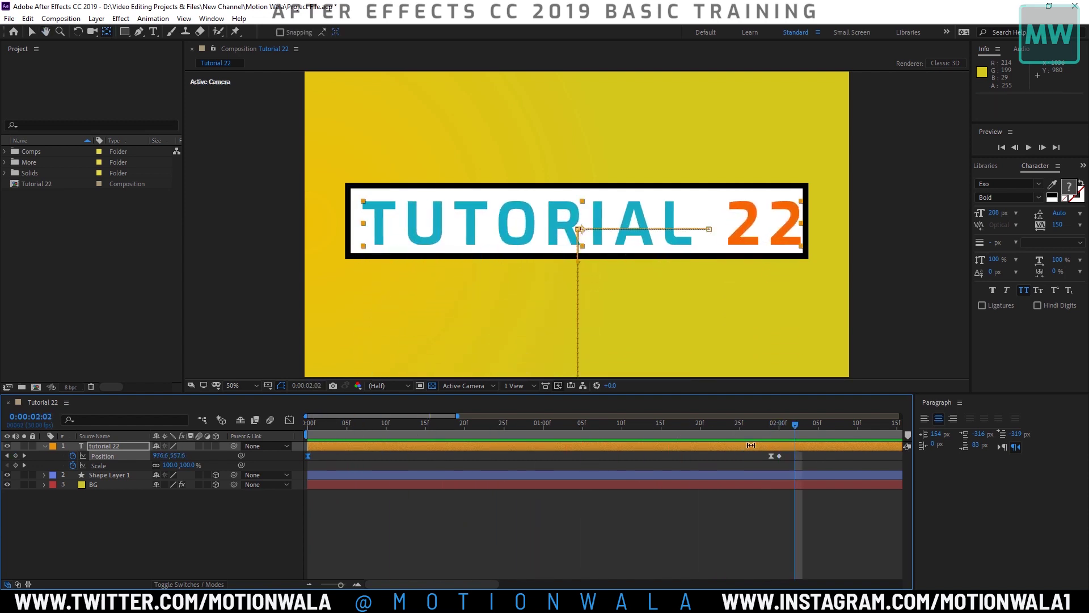
mouse_move(795, 430)
left_mouse_down()
mouse_move(616, 435)
mouse_move(780, 439)
mouse_move(772, 437)
left_mouse_up()
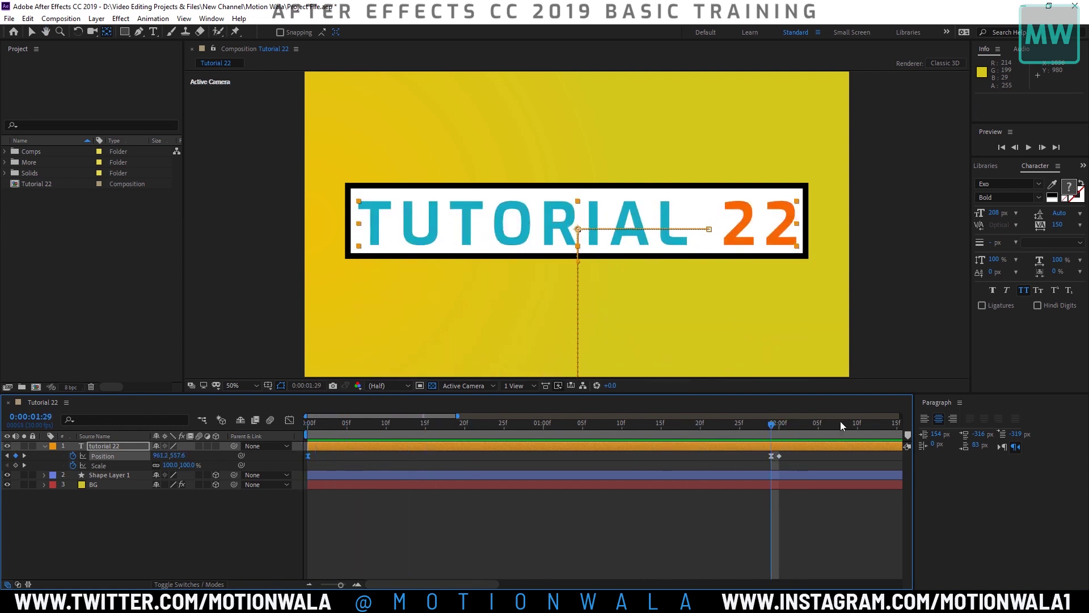
left_click(461, 466)
Step: Show the Position speed graph in the Graph Editor, zoomed out to about 8 seconds
left_click(108, 456)
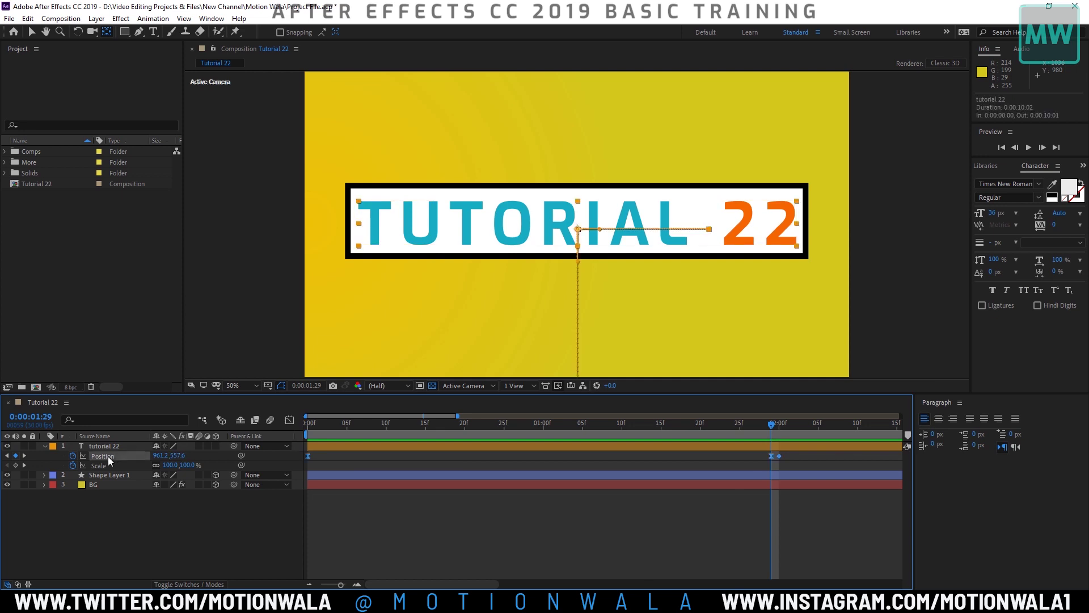
left_click(289, 420)
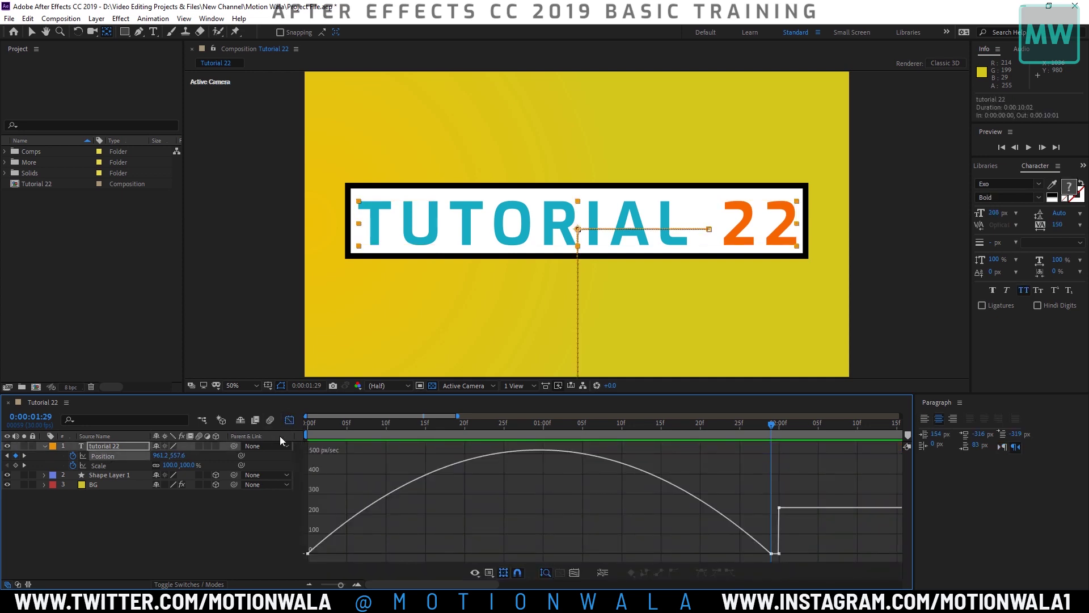
left_click_drag(339, 584, 327, 577)
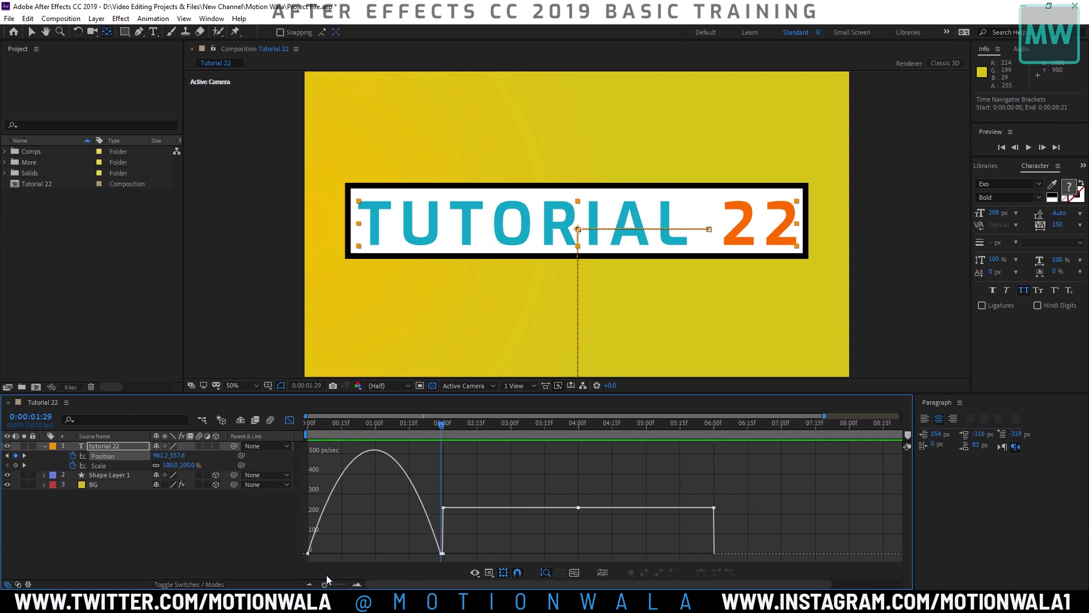
left_click(292, 423)
left_click(292, 424)
left_click(292, 423)
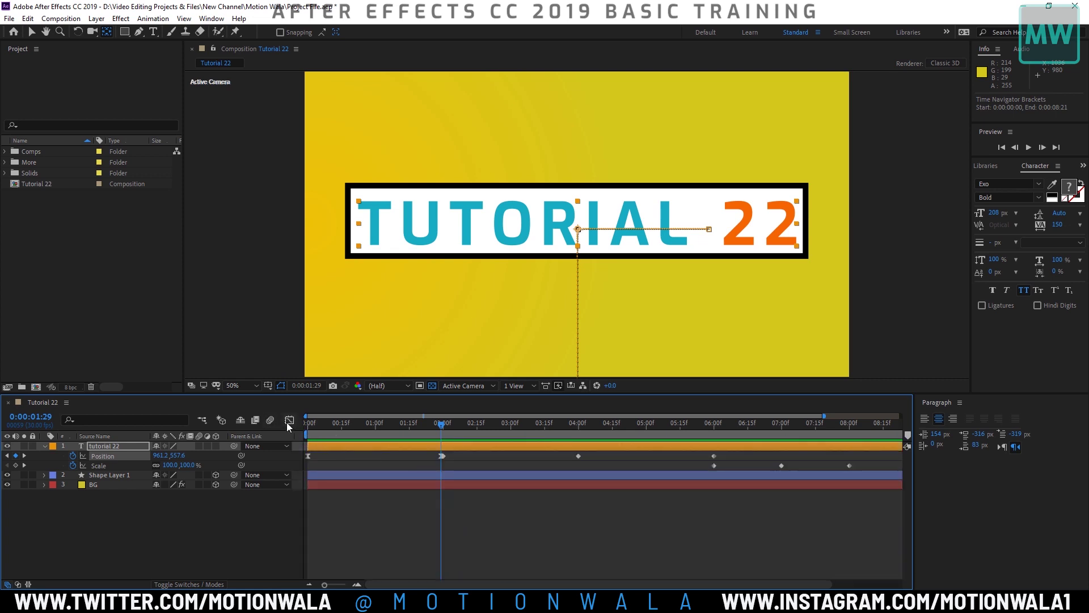
left_click(289, 421)
Step: Try the graph options—auto select, value graph, reference curve—then return to the speed graph
right_click(548, 469)
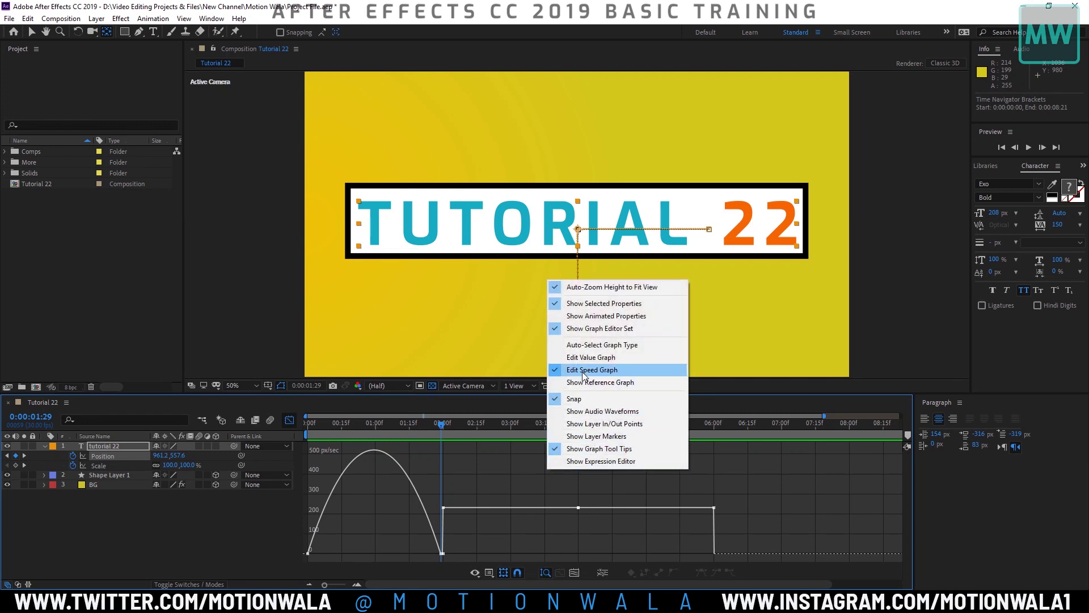
left_click(585, 344)
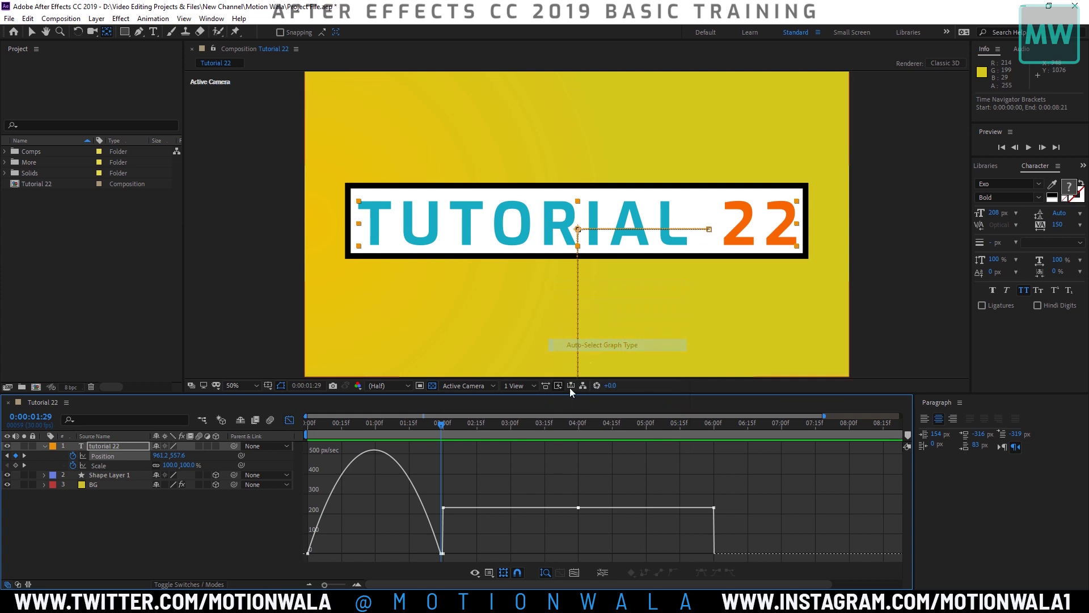
left_click(562, 354)
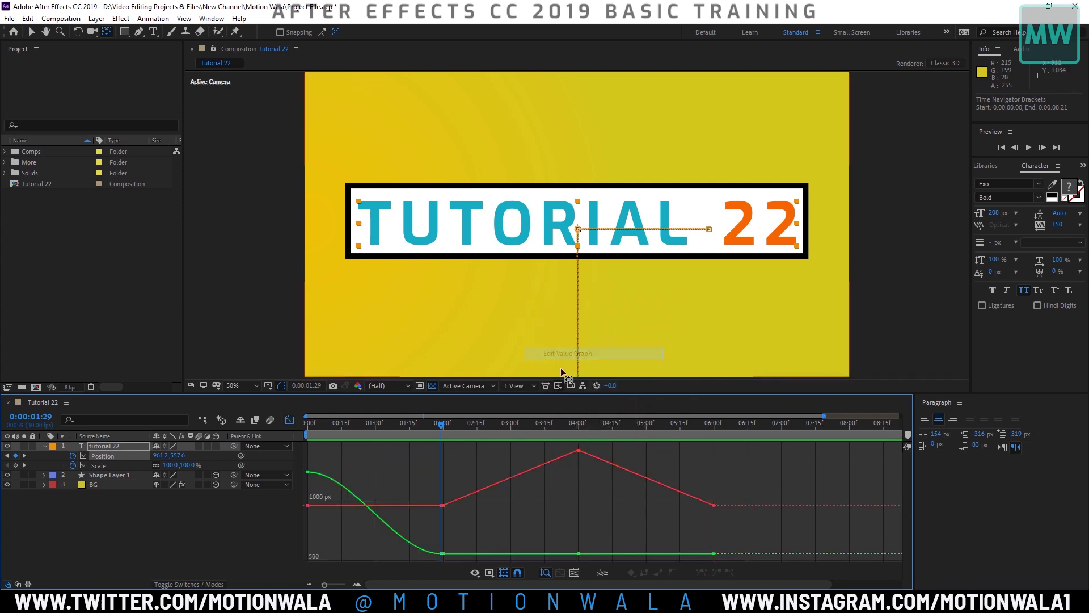
right_click(524, 501)
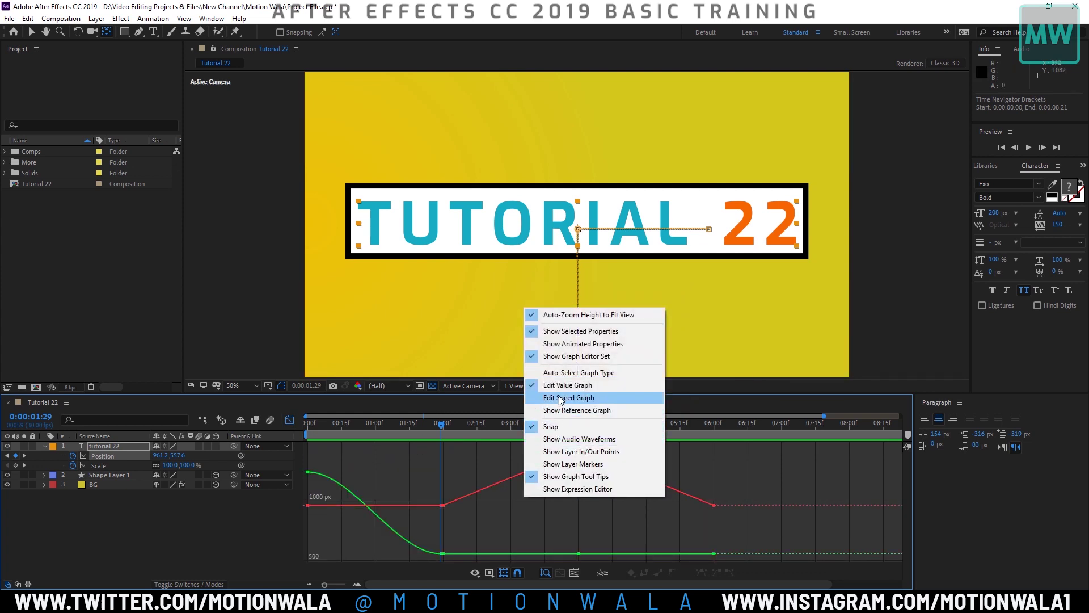
left_click(556, 411)
right_click(545, 476)
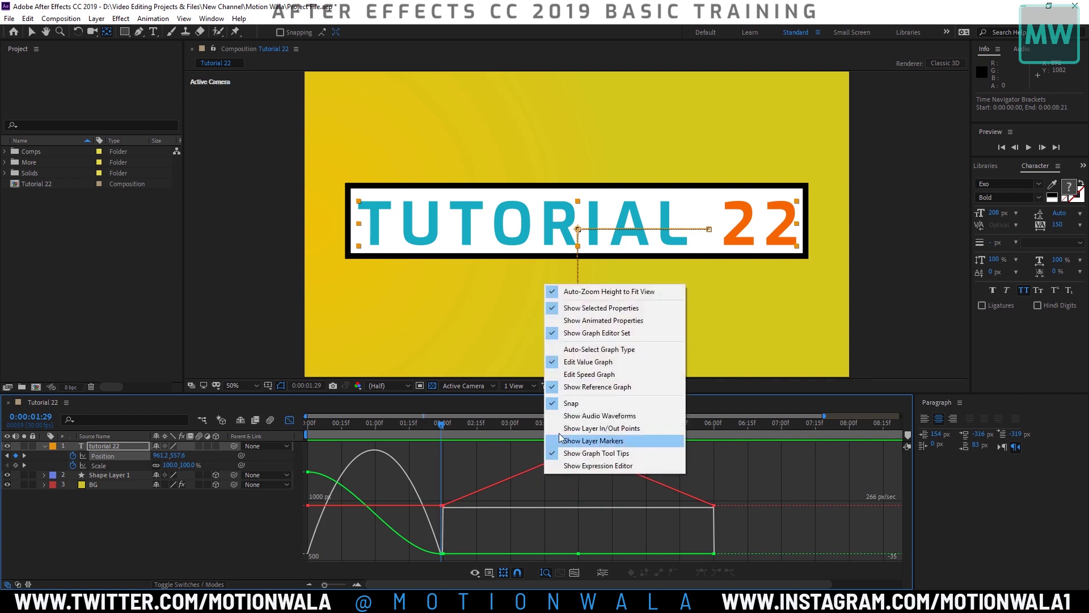
left_click(569, 387)
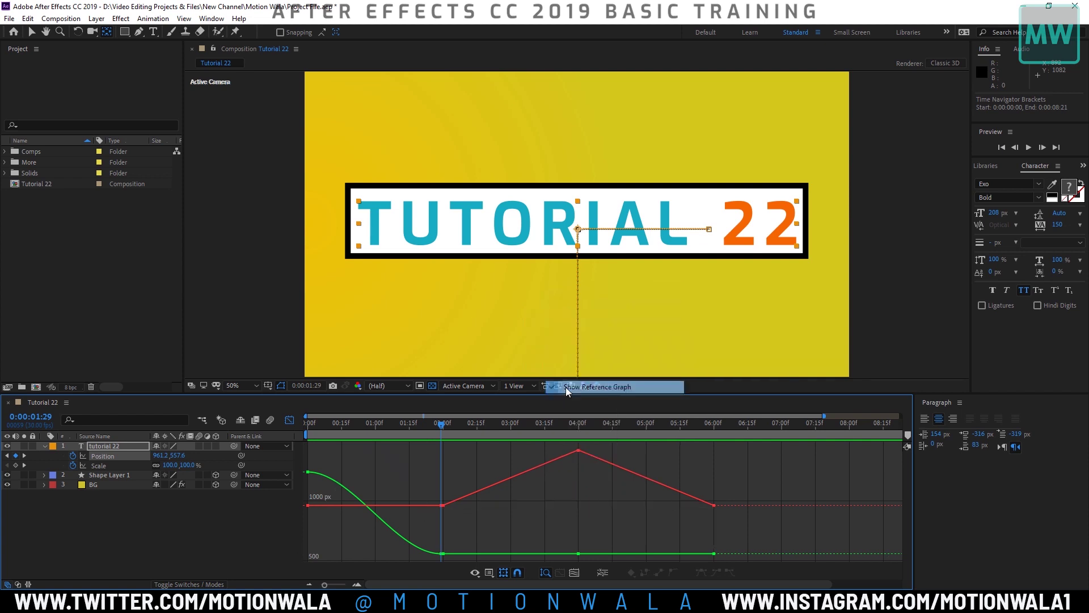
right_click(566, 469)
left_click(593, 369)
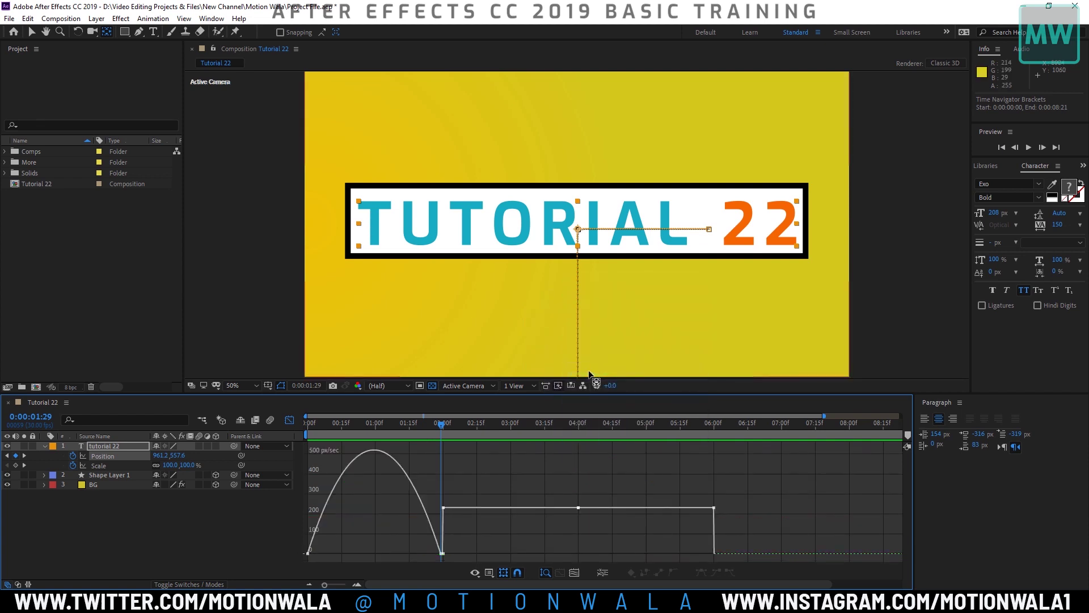
Step: Reshape the speed at the 1:29 landing keyframe, undoing one attempt and extending its influence
left_click(443, 553)
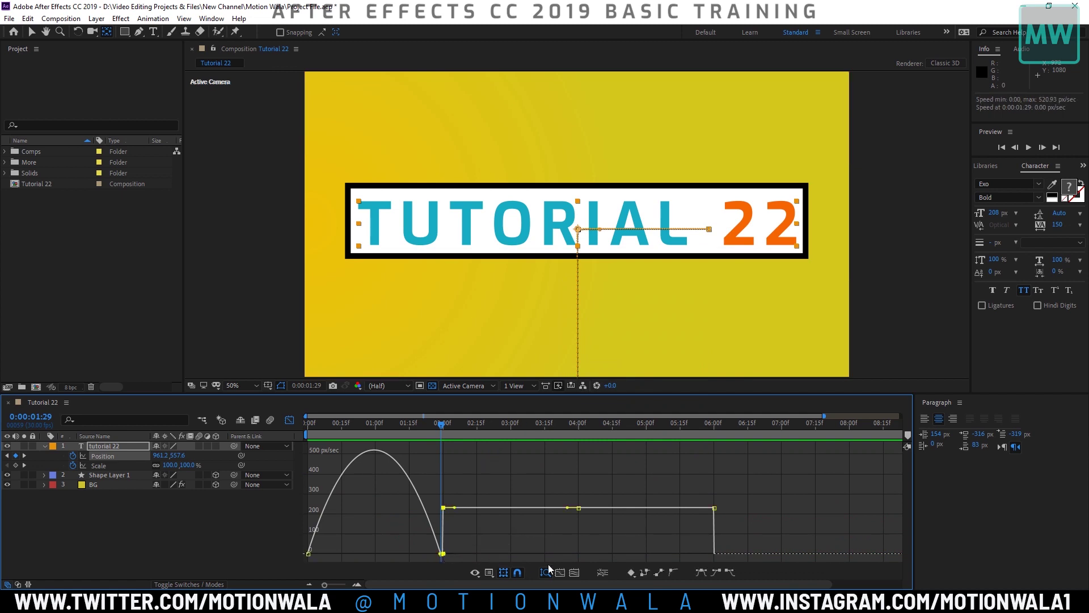
left_click(354, 585)
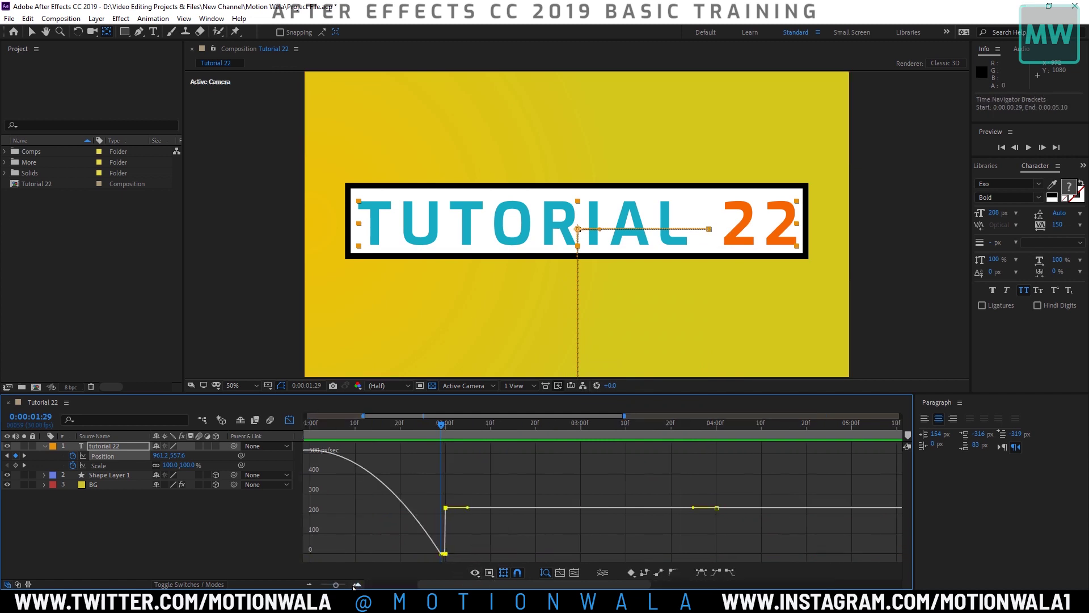
left_click(358, 585)
left_click_drag(485, 585, 429, 584)
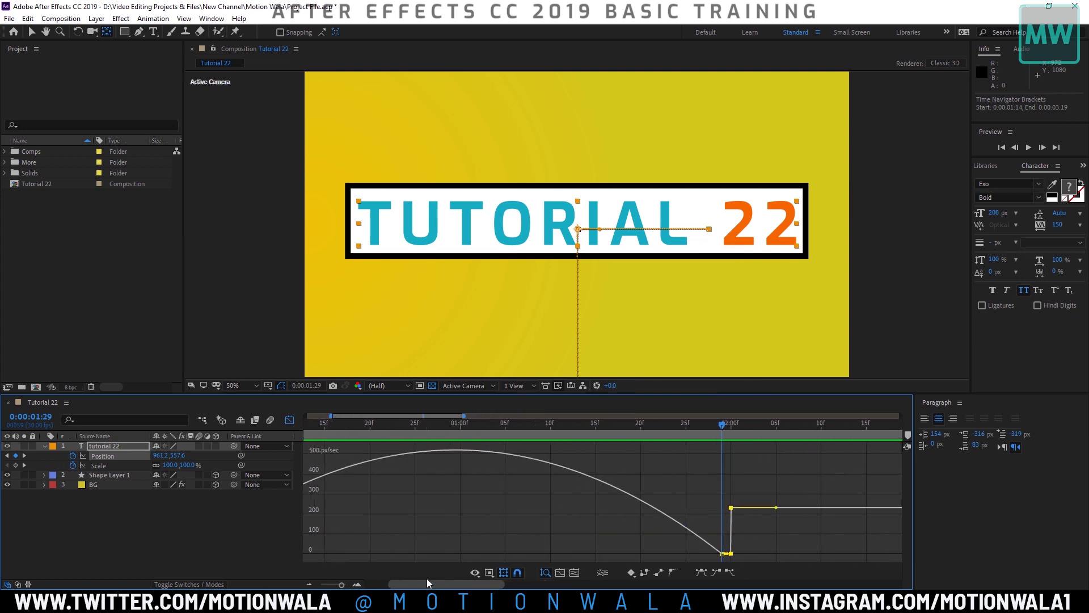
mouse_move(785, 520)
left_mouse_down()
mouse_move(782, 537)
mouse_move(772, 523)
left_mouse_up()
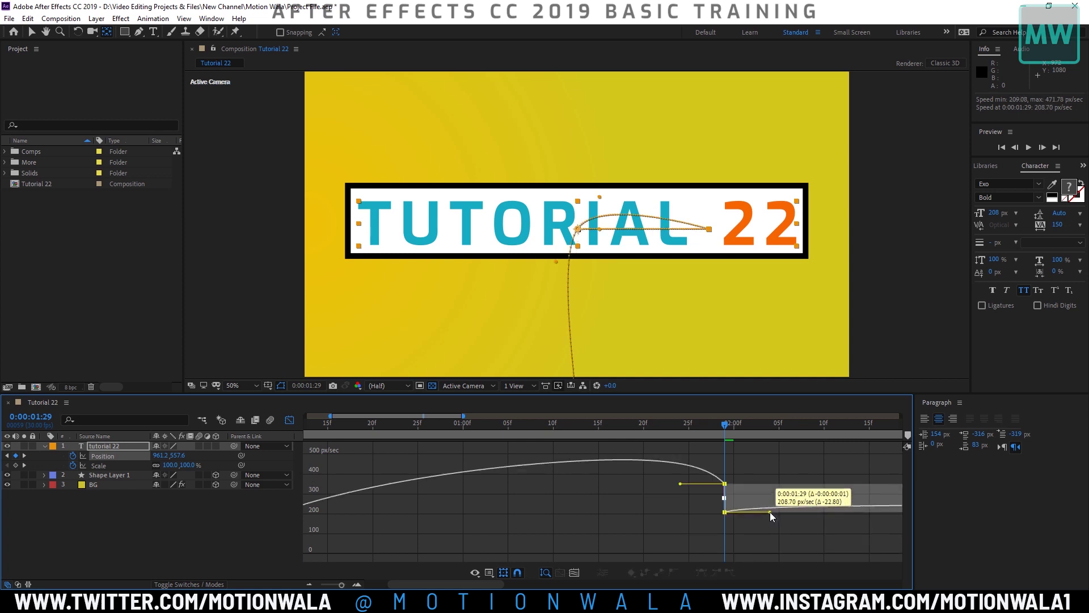
left_click_drag(773, 523, 770, 514)
key("ctrl+z")
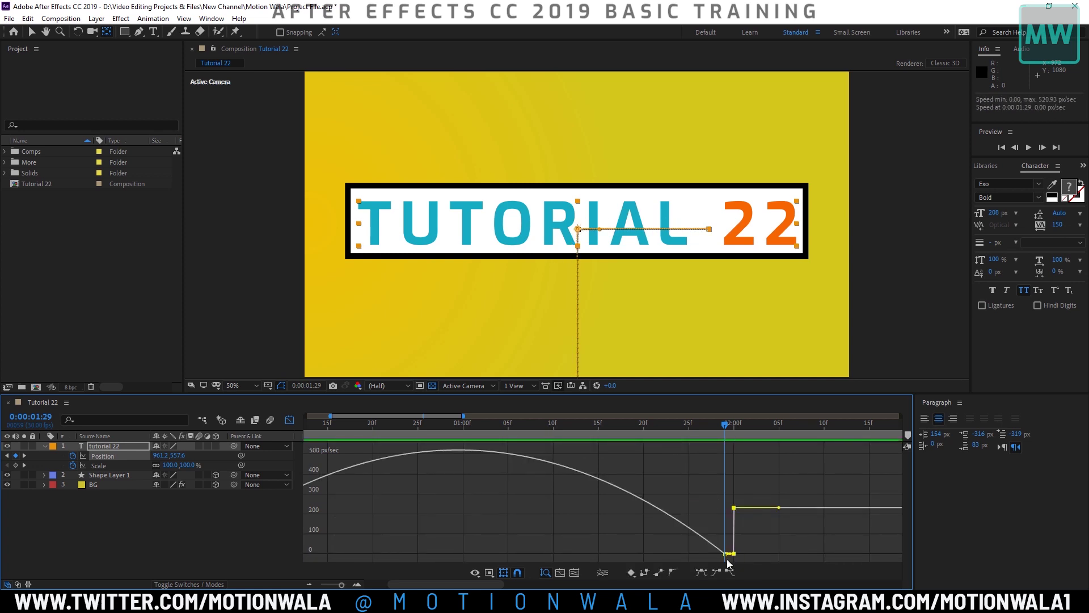
left_click_drag(726, 554, 668, 557)
scroll(316, 576, "down", 5)
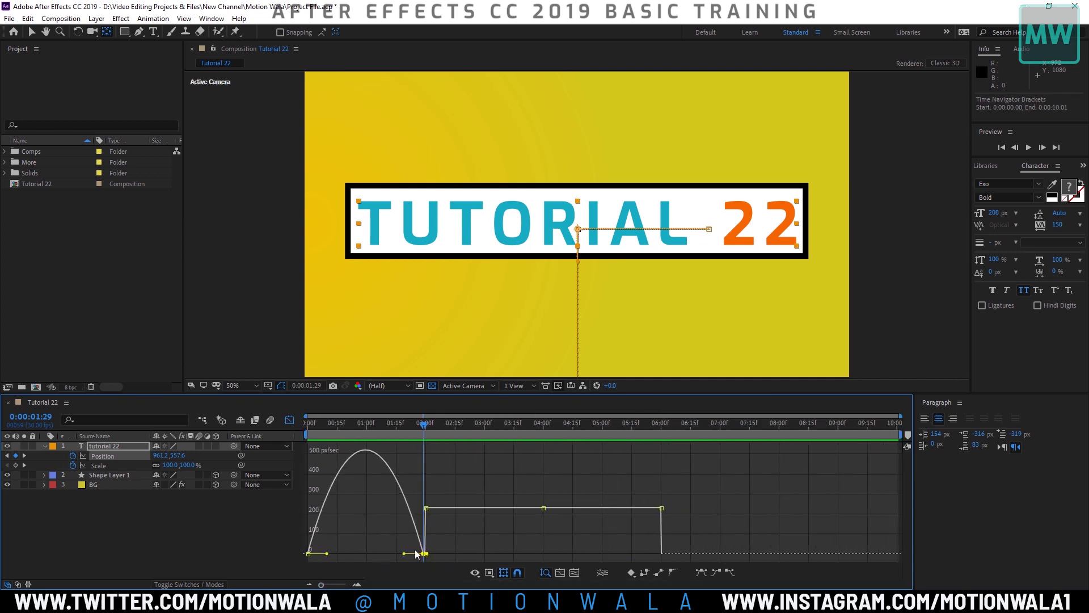
Step: Zoom into the first two seconds and rework the landing keyframe's influence, trying 100% and 26.43%
left_click(357, 585)
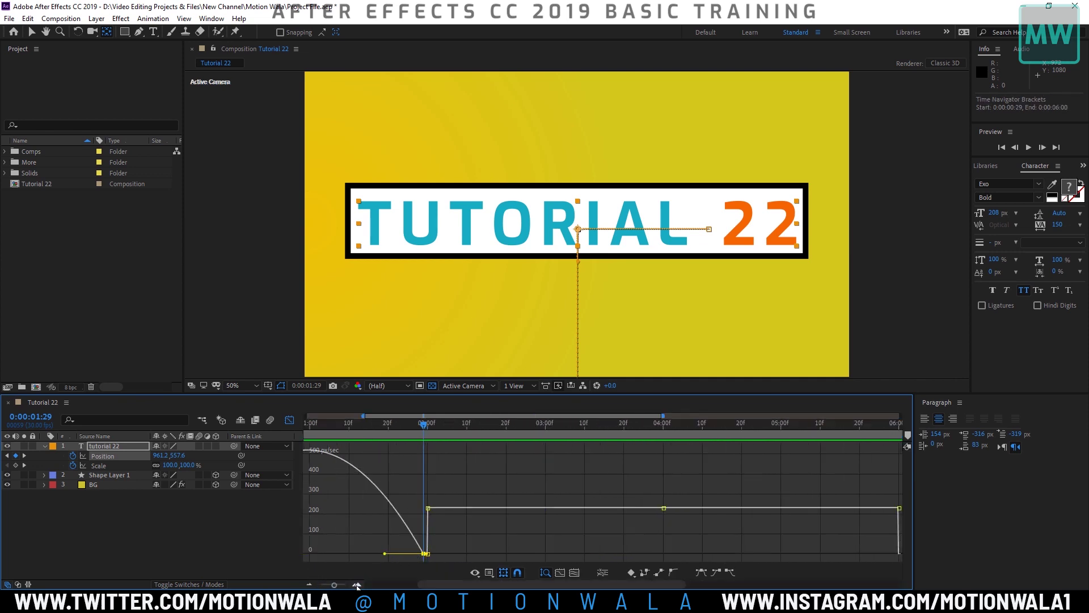
left_click(357, 585)
left_click_drag(445, 585, 369, 587)
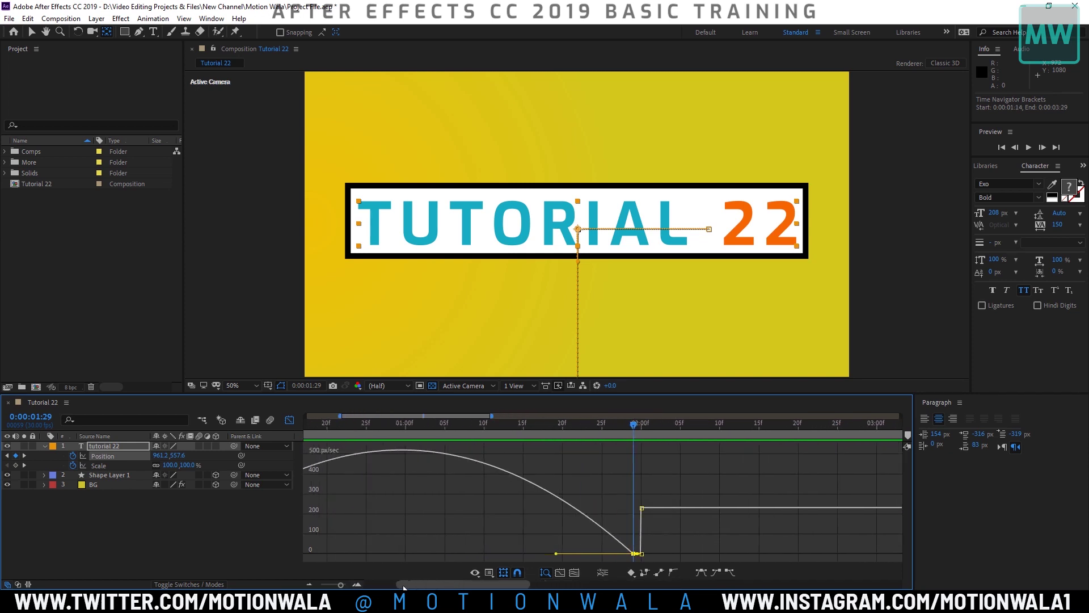
left_click_drag(694, 554, 400, 564)
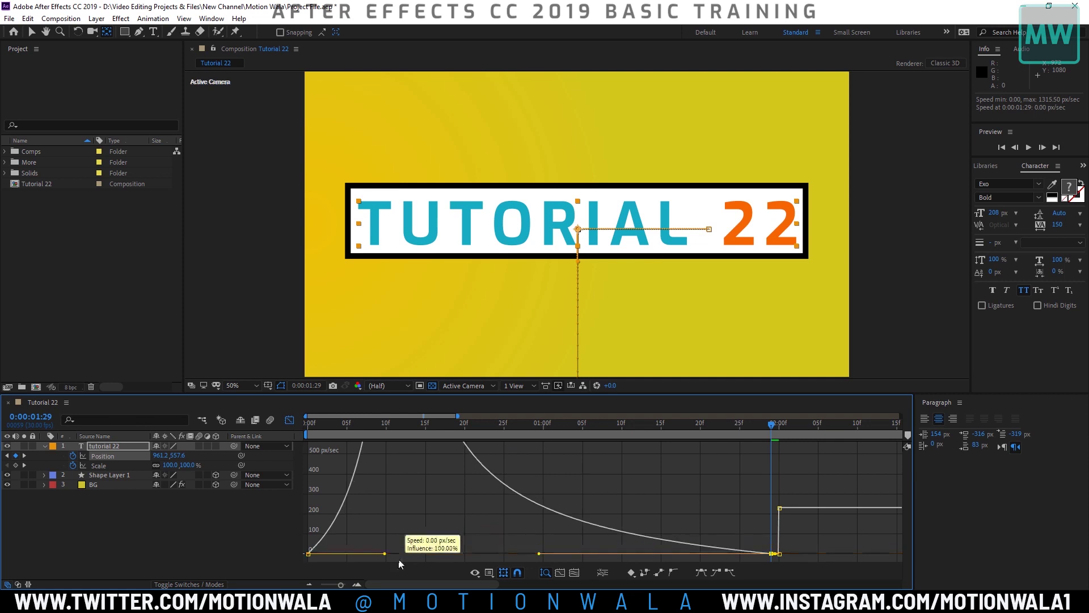
mouse_move(400, 564)
left_mouse_down()
mouse_move(713, 560)
mouse_move(509, 556)
left_mouse_up()
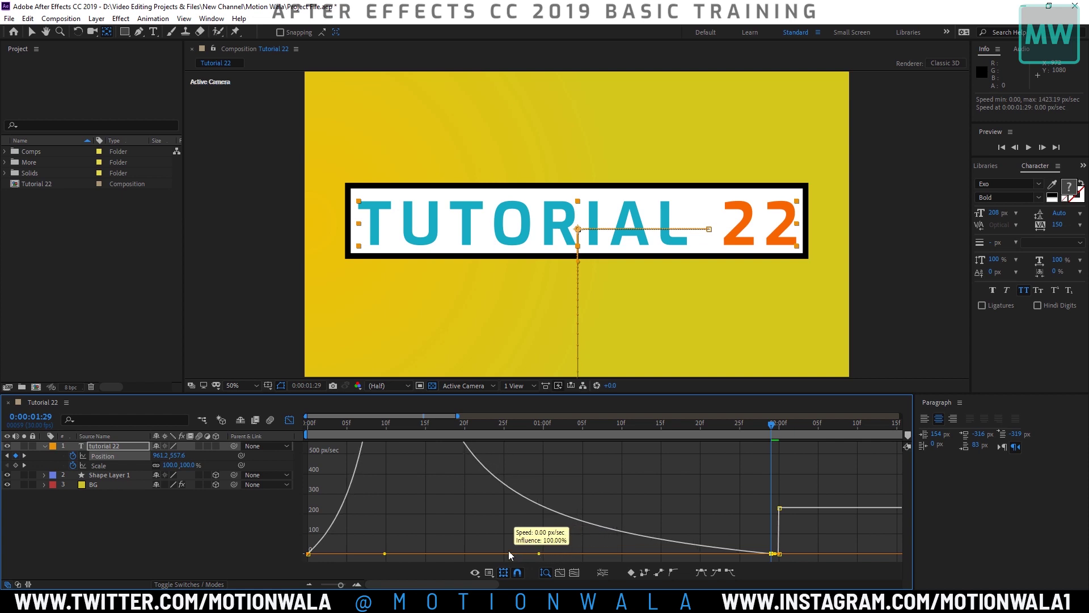
left_click_drag(509, 555, 419, 560)
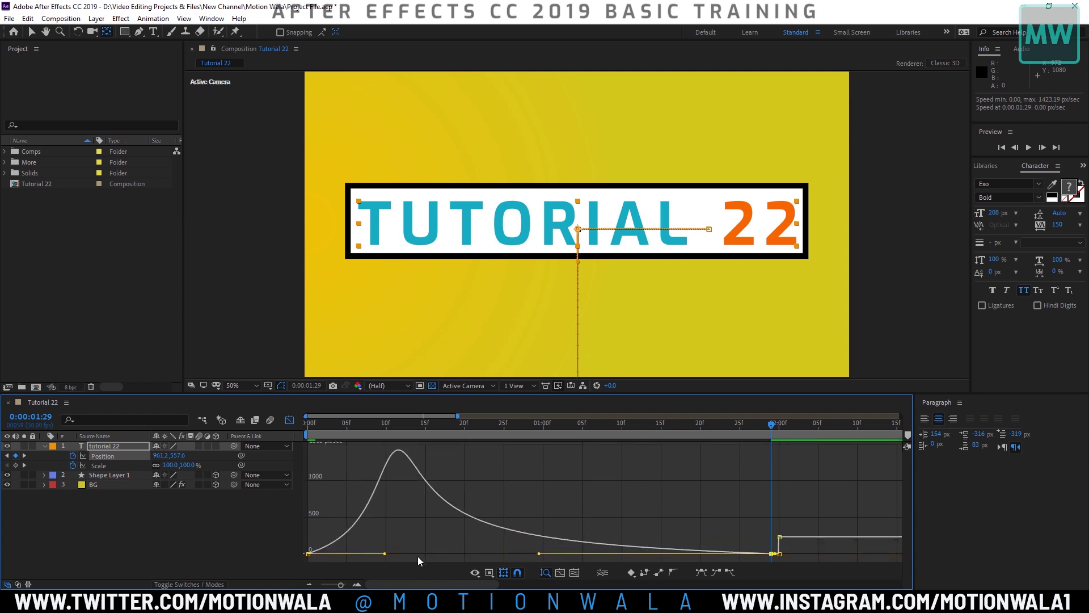
Step: Drag the first Position keyframe's influence left to about 11.75% so speed peaks early
left_click(383, 559)
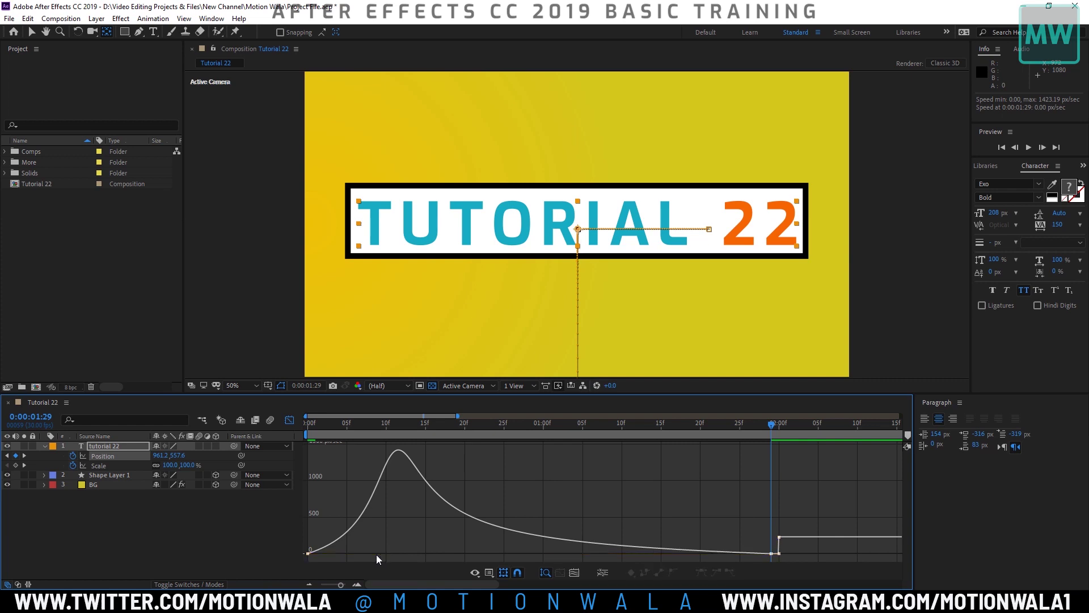
left_click(307, 554)
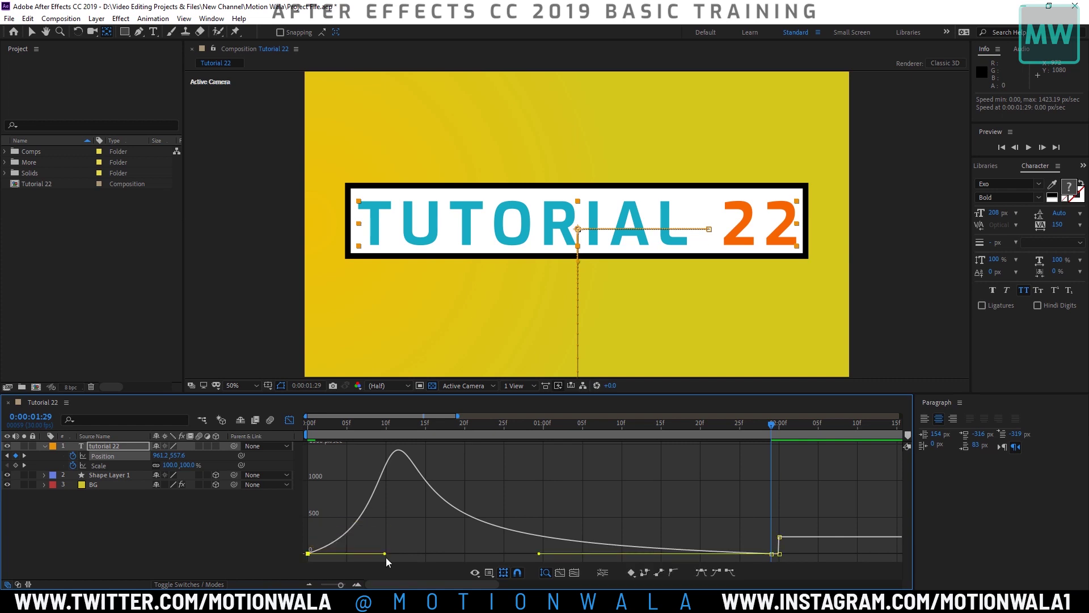
left_click_drag(379, 555, 332, 553)
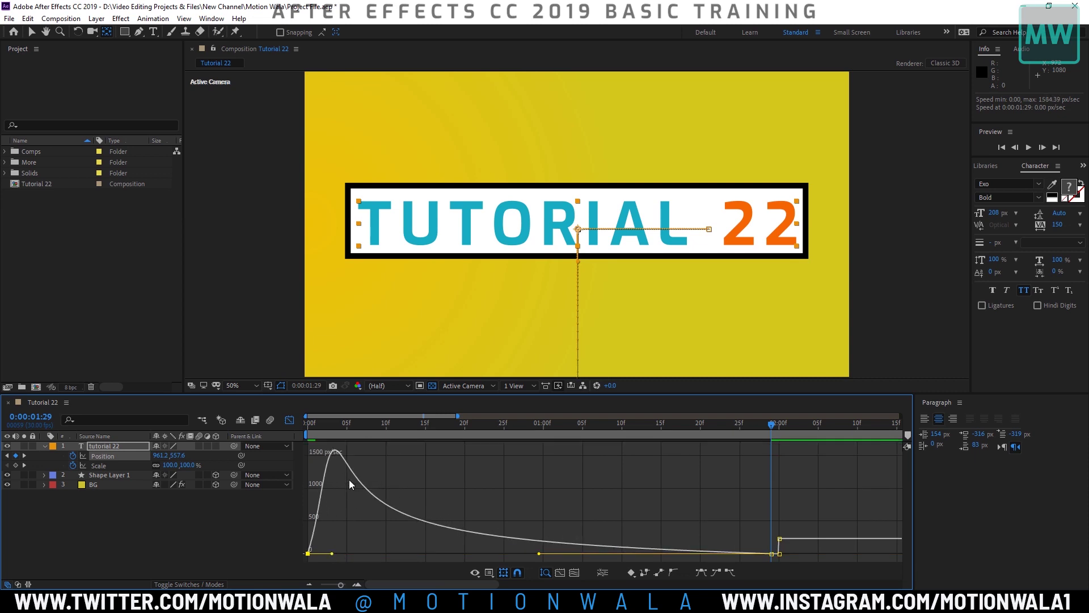
key("Home")
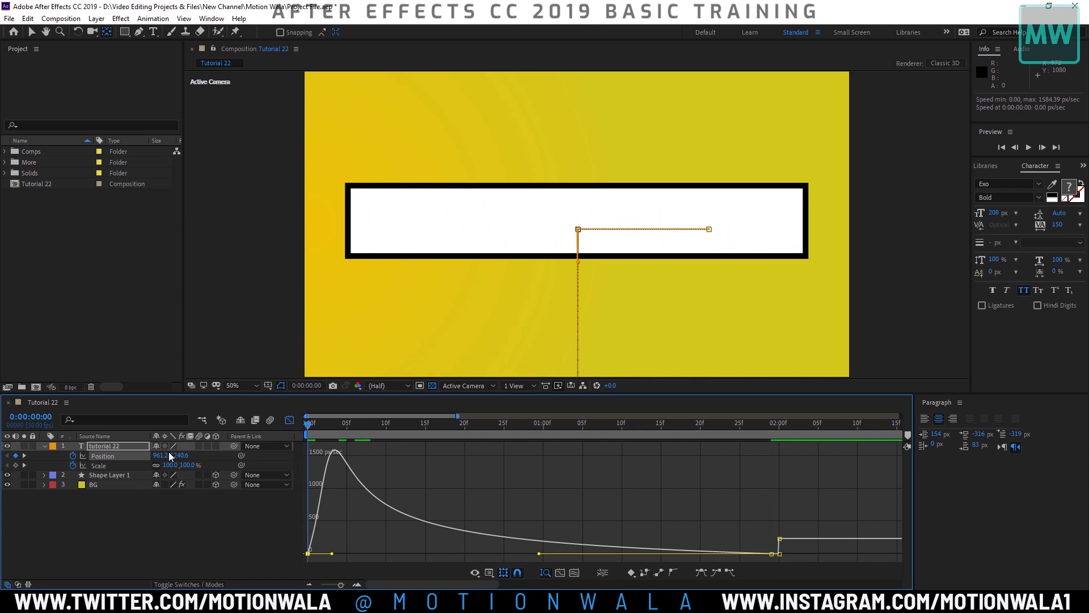
key("space")
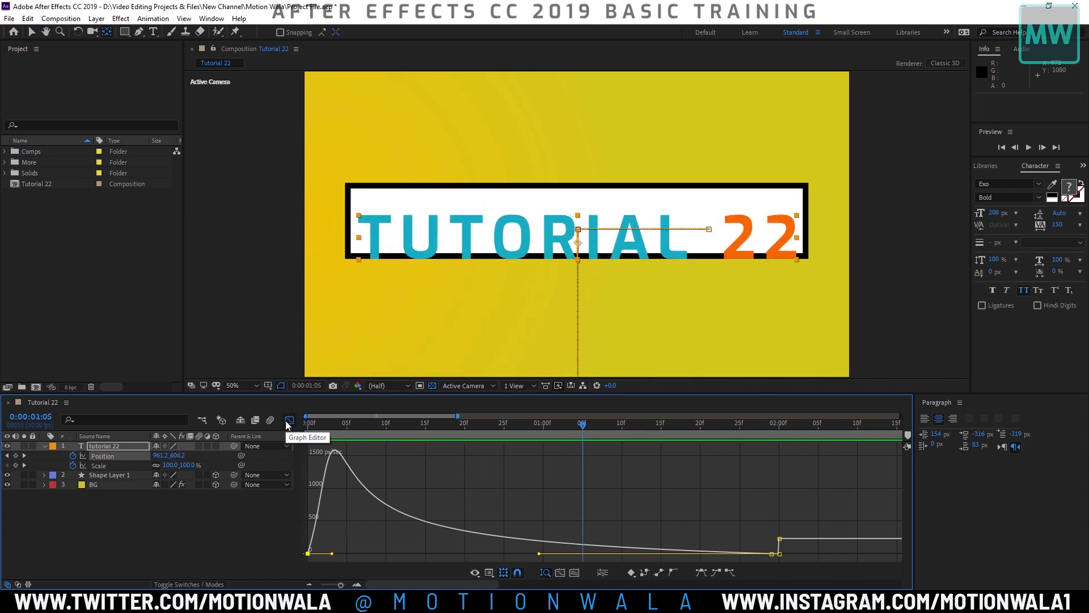
left_click(244, 385)
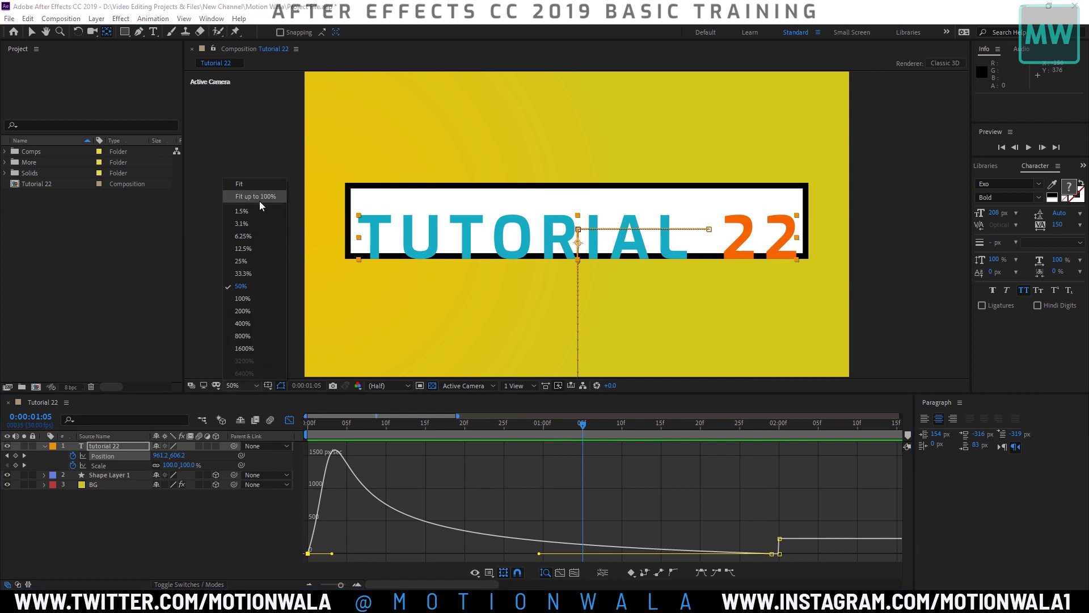
left_click(253, 200)
key("space")
key("space")
key("space")
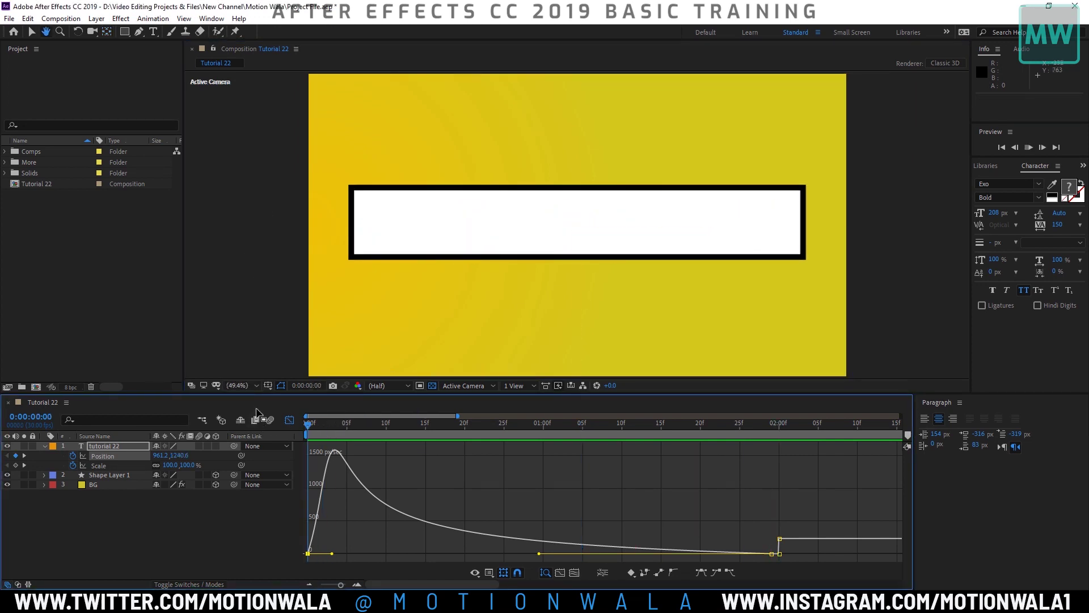
key("space")
key("space")
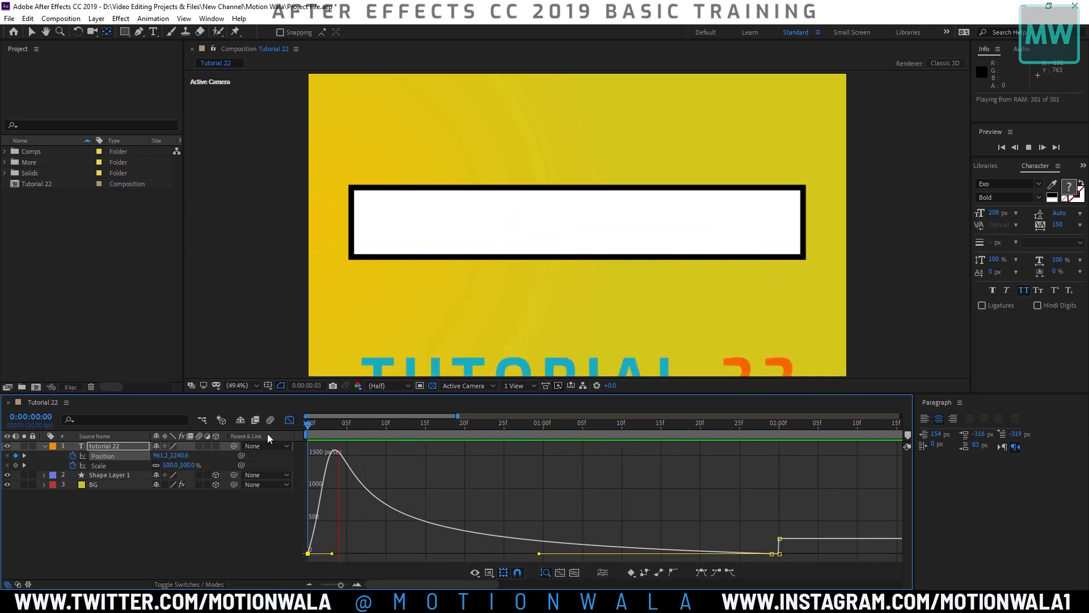
key("space")
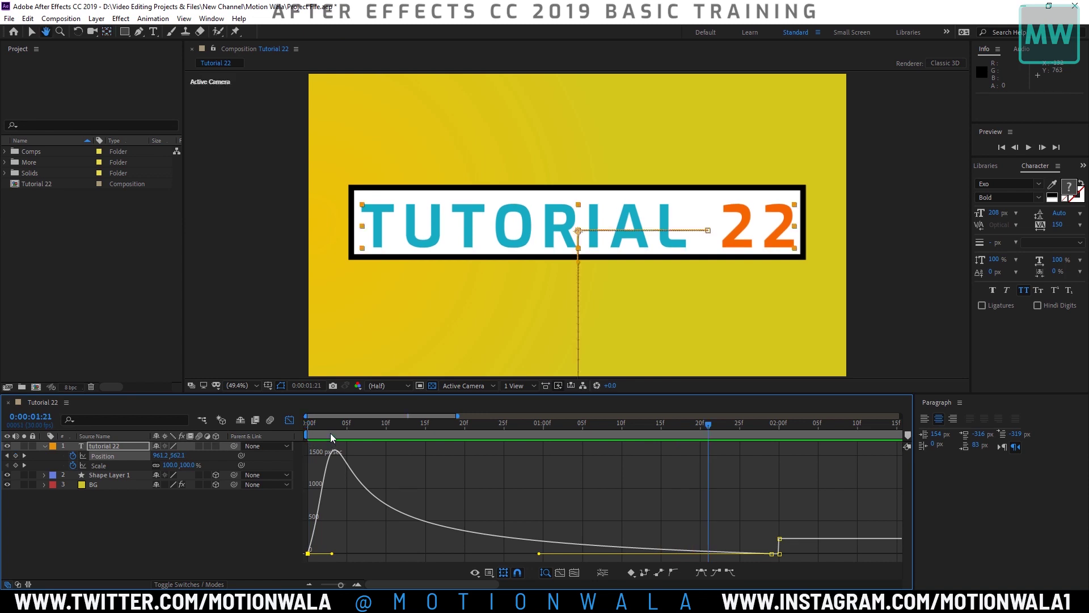
key("space")
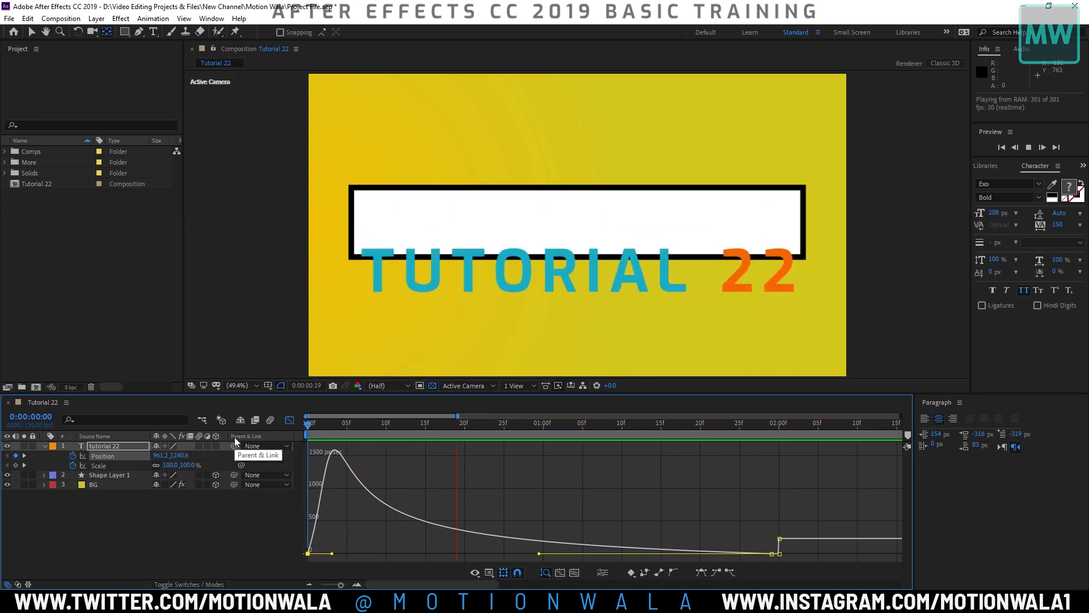
left_click(499, 559)
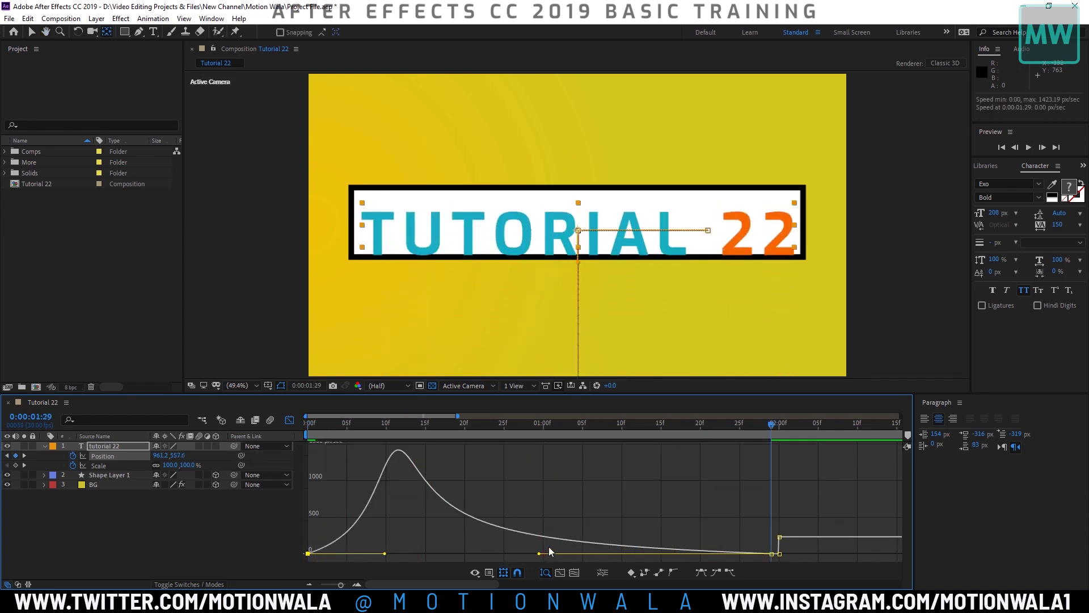
Step: Apply Easy Ease with F9, set the first keyframe's influence to 100% and lengthen the second's
key("k")
key("F9")
left_click(390, 557)
left_click(307, 554)
left_click_drag(384, 554, 626, 561)
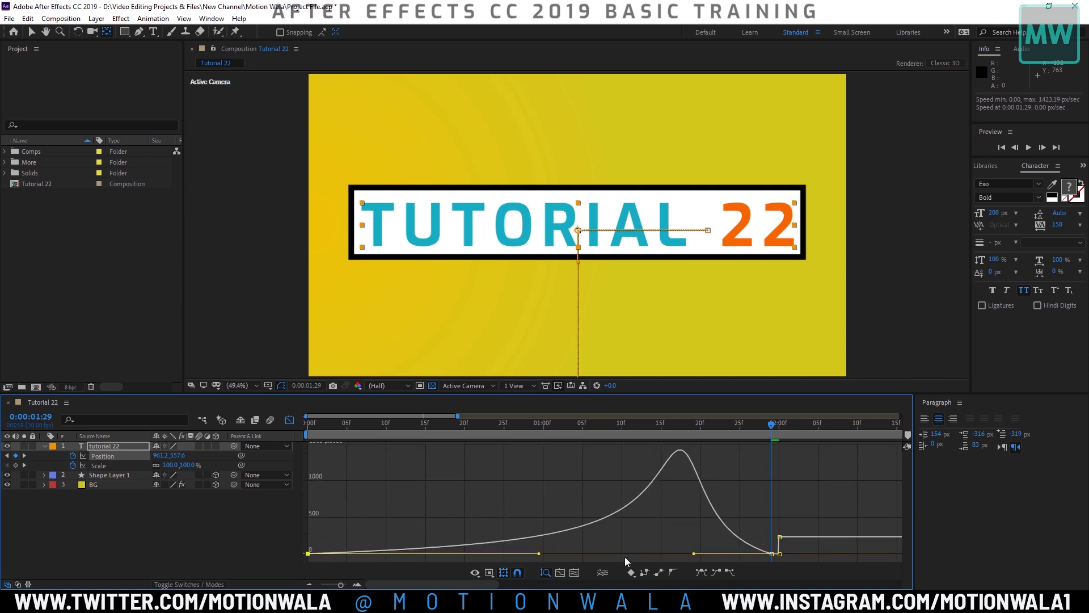
left_click_drag(697, 556, 735, 556)
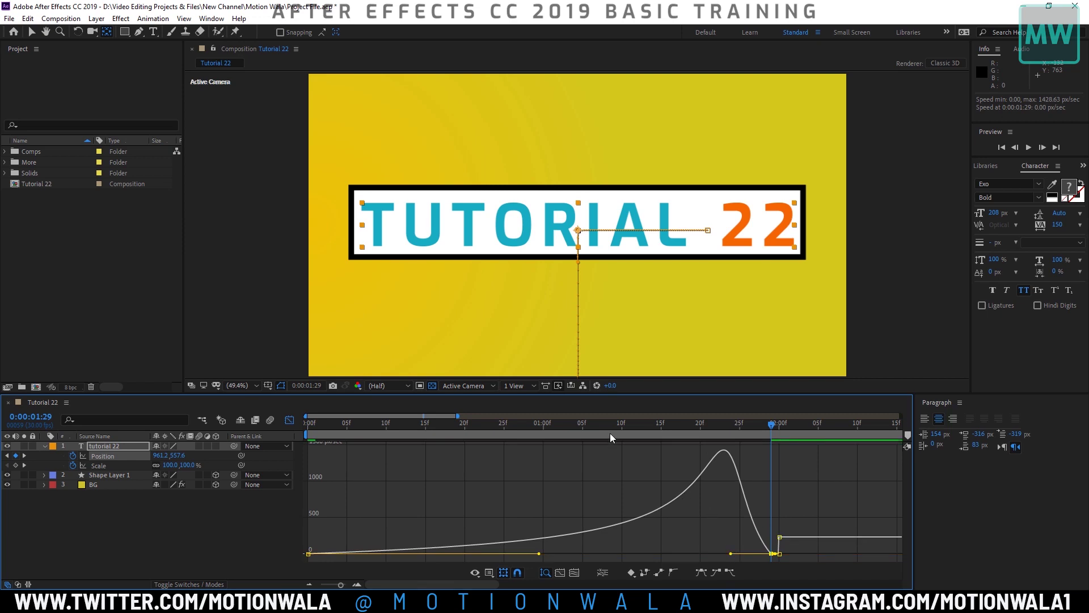
Step: Preview the title animation from the start and scrub back through the slide-in to 1:01
key("Home")
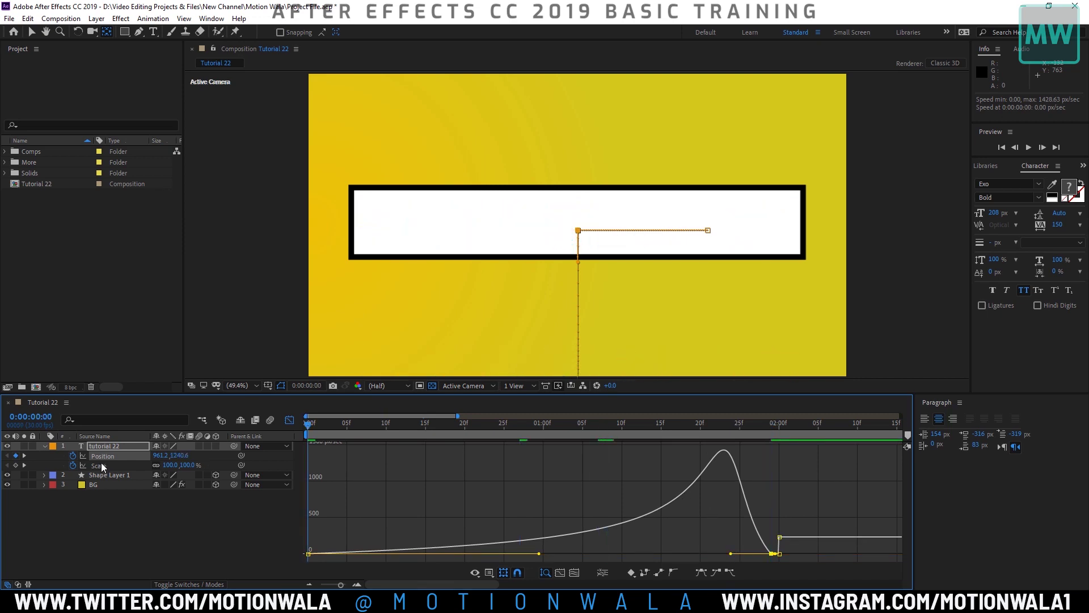
key("space")
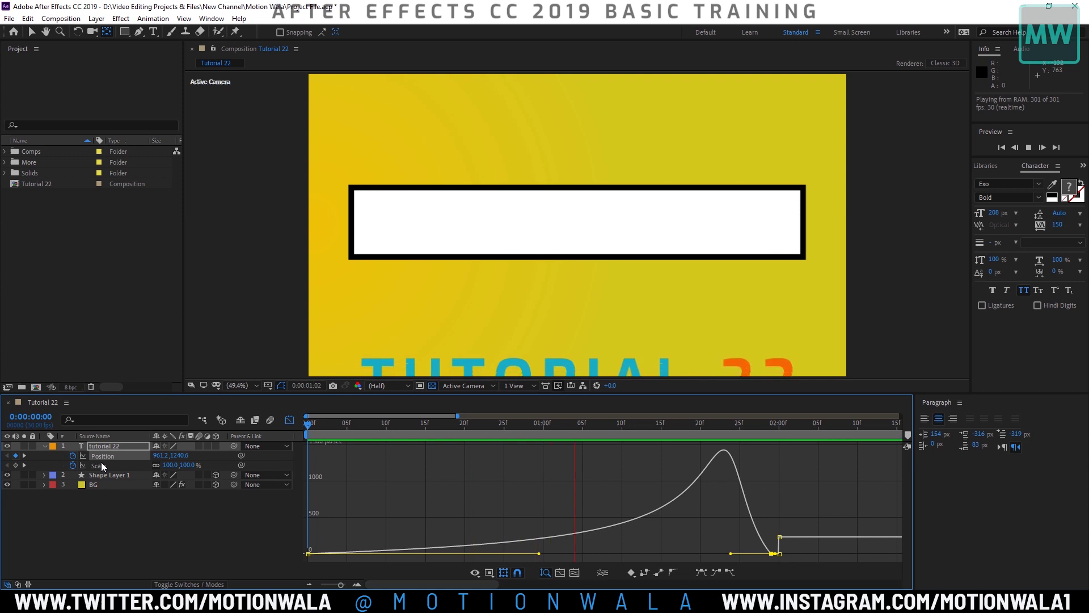
key("space")
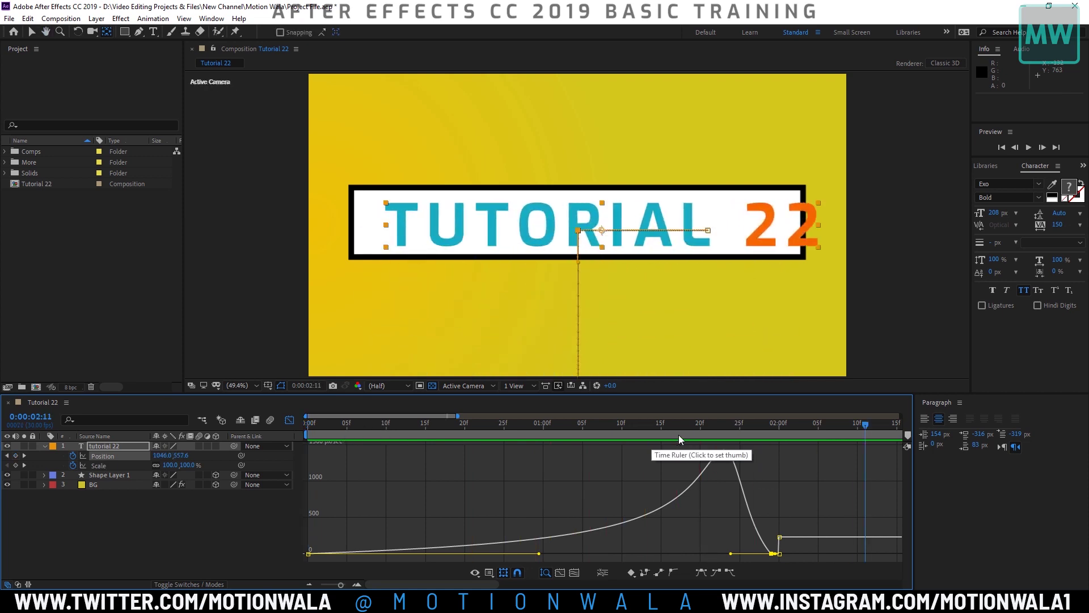
key("Home")
key("space")
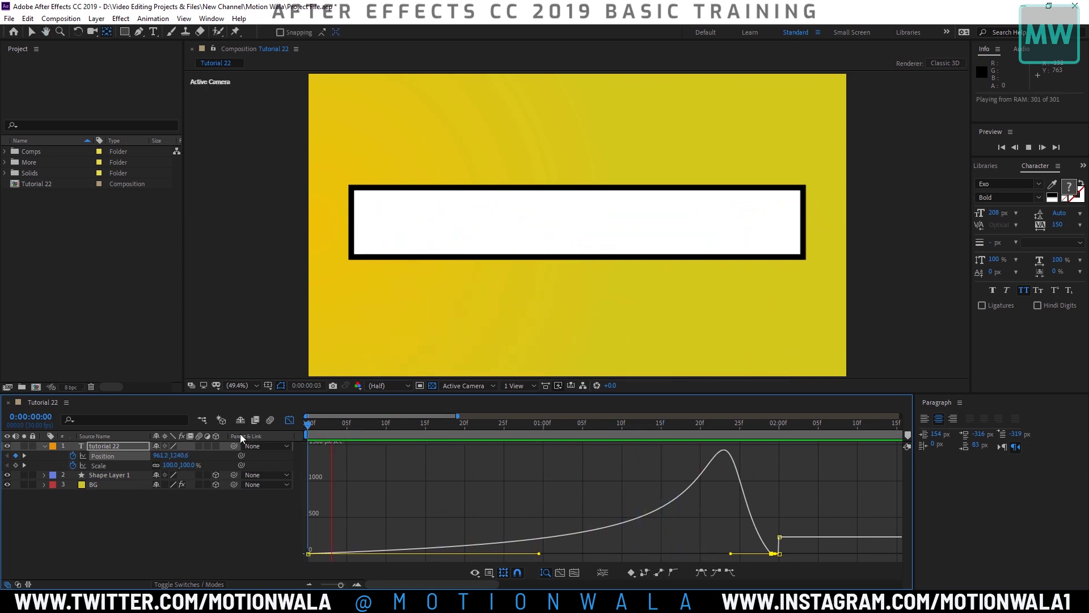
key("space")
left_click_drag(661, 435, 756, 422)
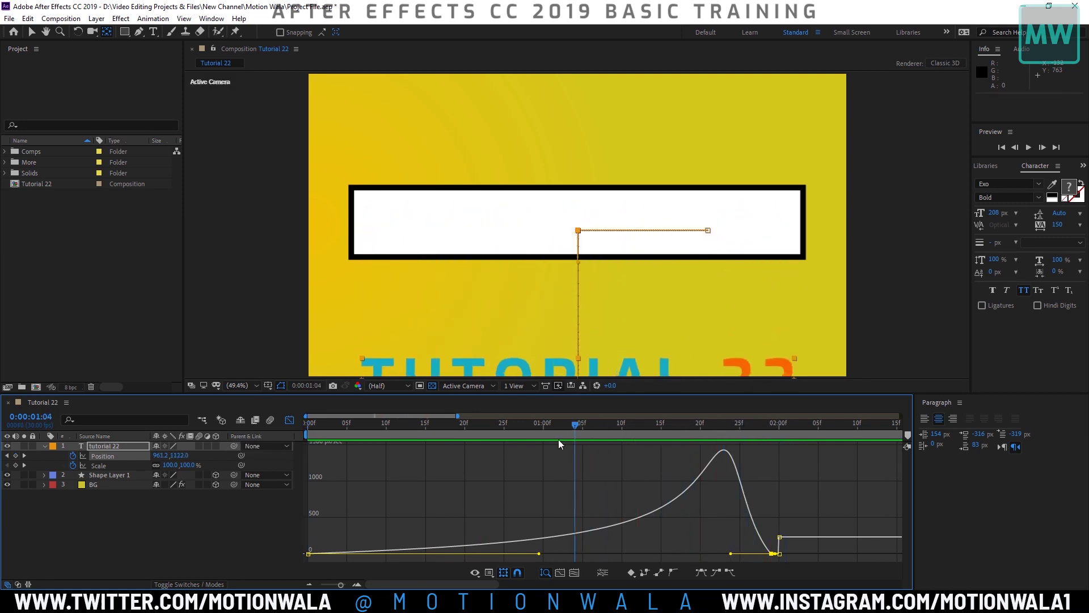
left_click_drag(755, 422, 551, 424)
Step: Drag the influence handle into a sharp midway speed spike and preview it
mouse_move(734, 554)
left_mouse_down()
mouse_move(485, 553)
mouse_move(487, 538)
left_mouse_up()
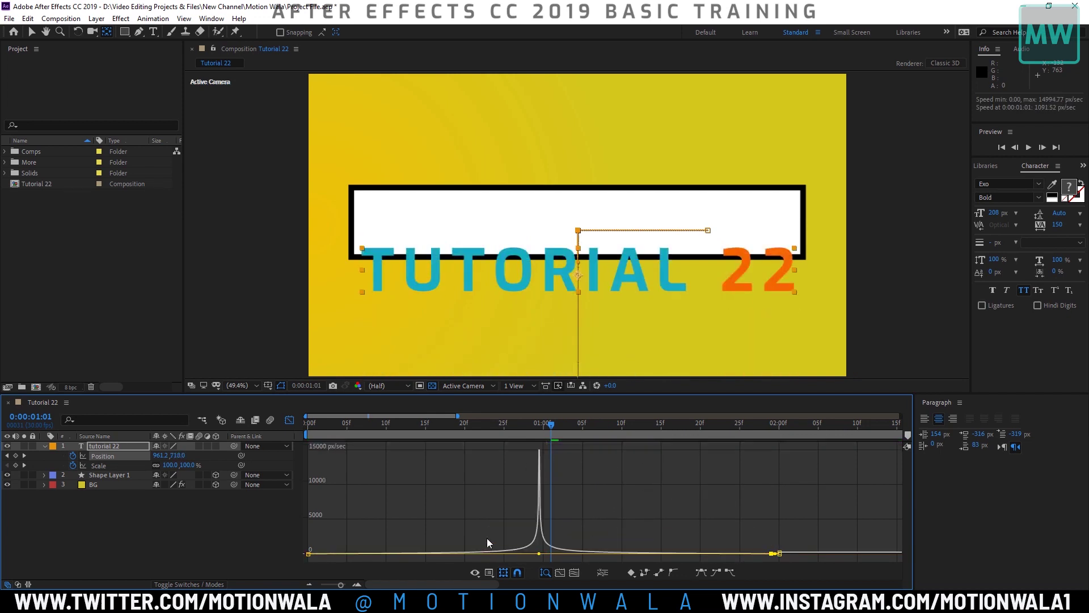
left_click(533, 558)
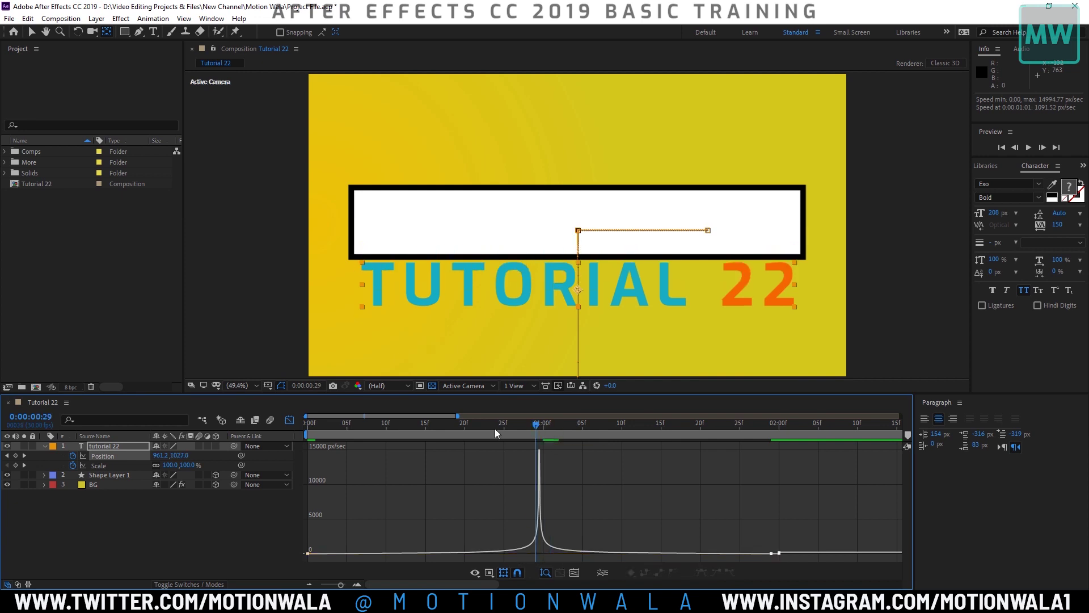
key("space")
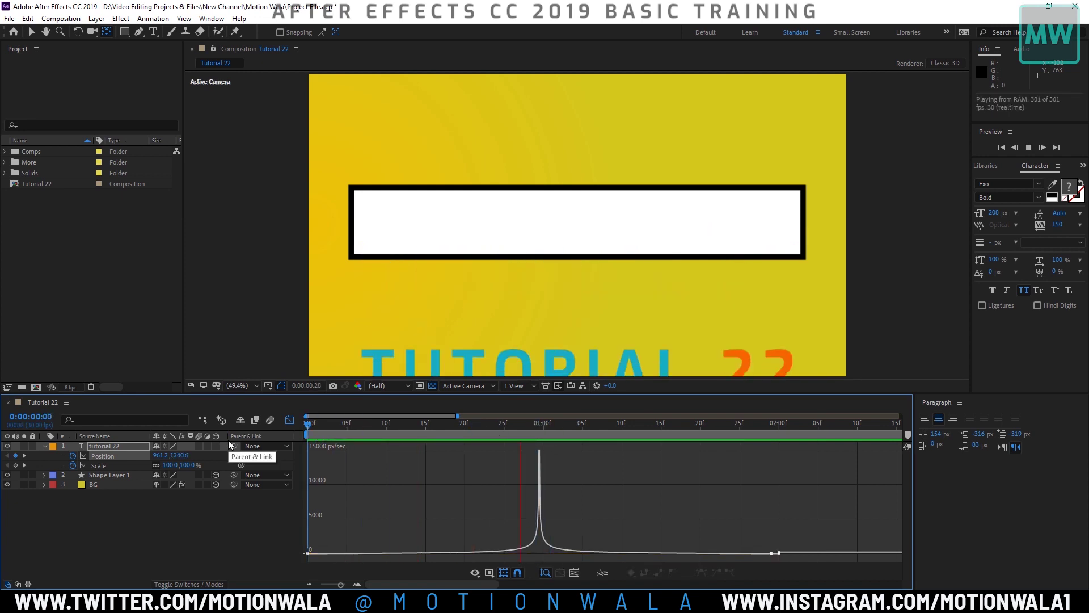
key("space")
Step: Readjust the influence, undo the spiky change, reshape to about 85% for a midpoint peak, and preview
left_click(540, 549)
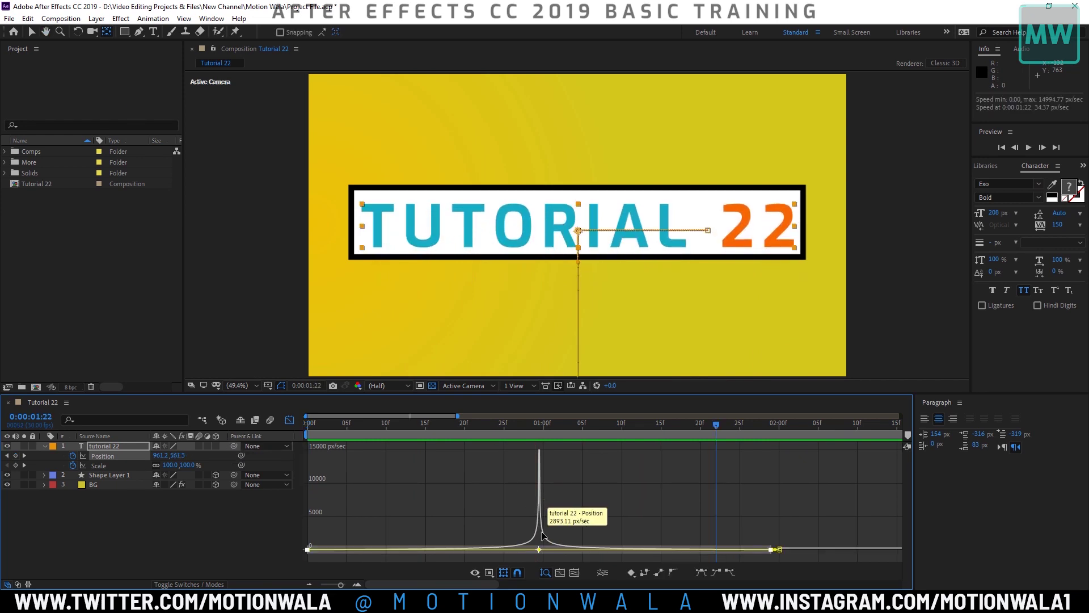
left_click_drag(550, 549, 483, 549)
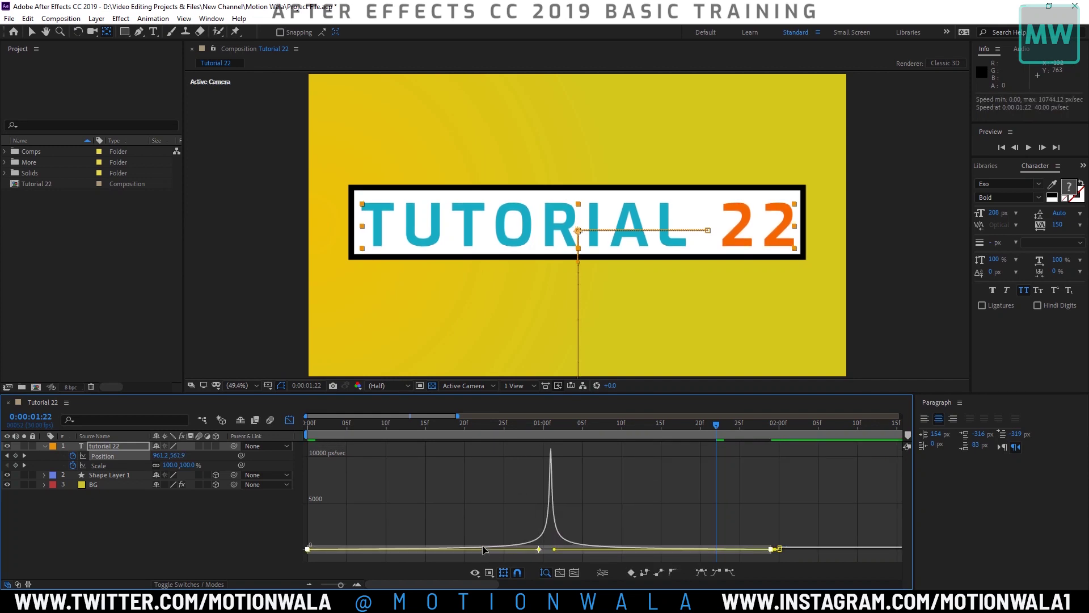
key("ctrl+z")
key("ctrl+z")
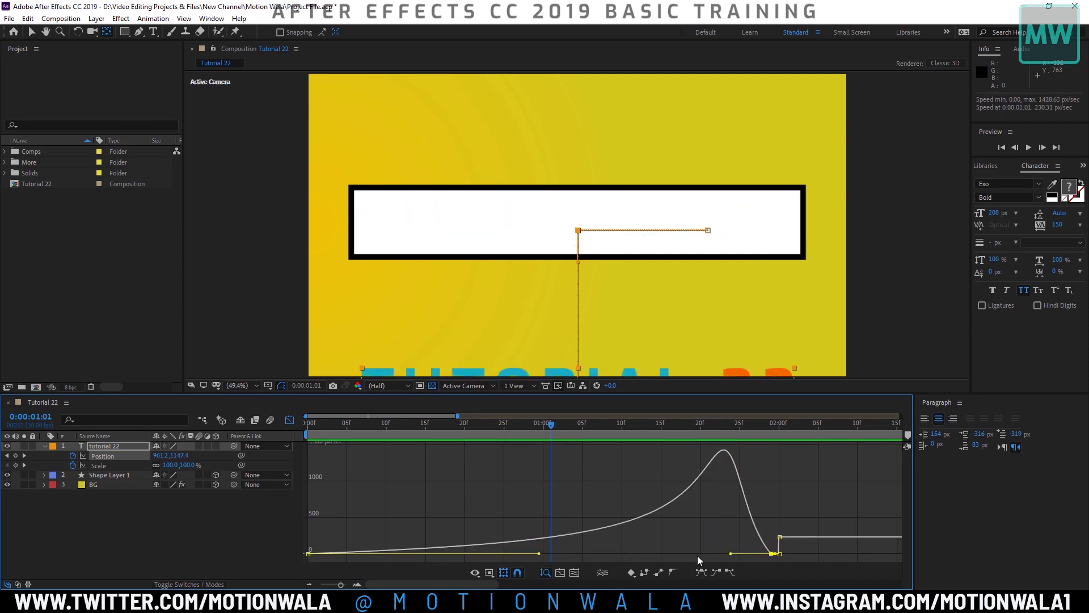
left_click_drag(731, 553, 514, 554)
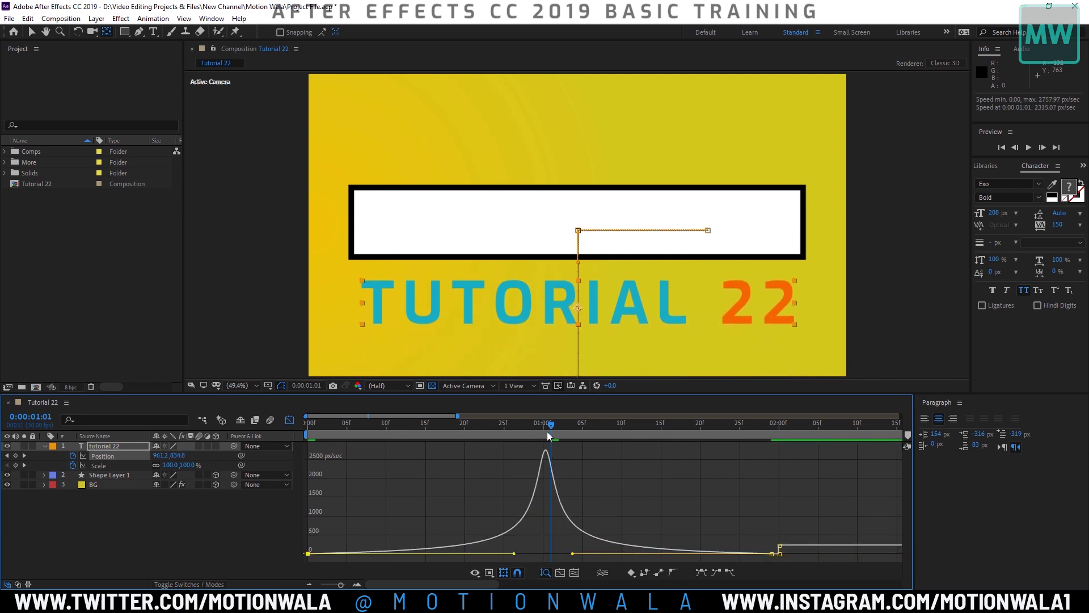
left_click_drag(547, 431, 307, 434)
key("space")
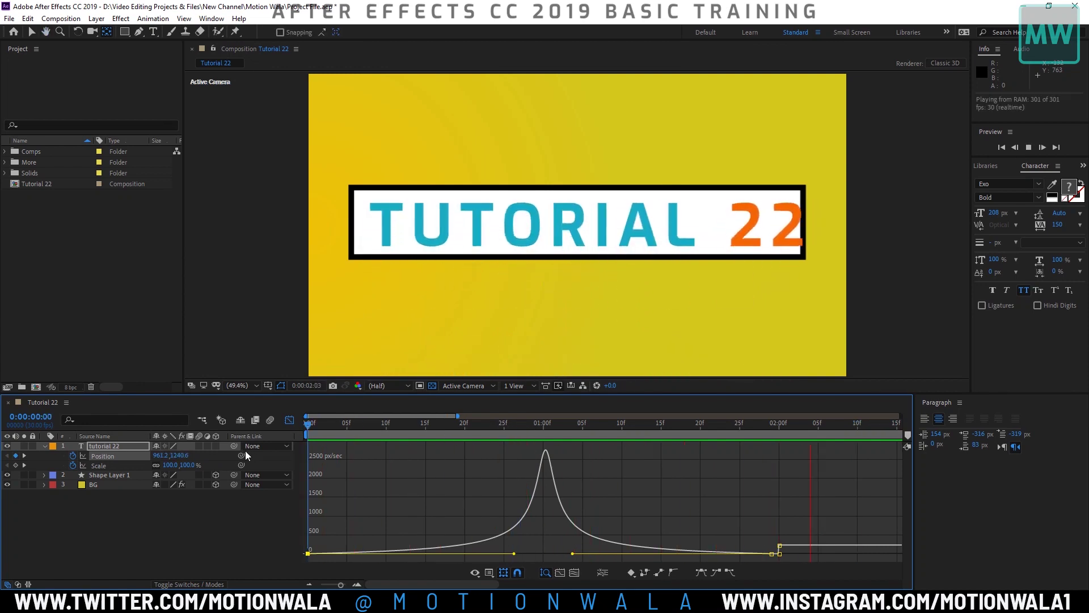
key("space")
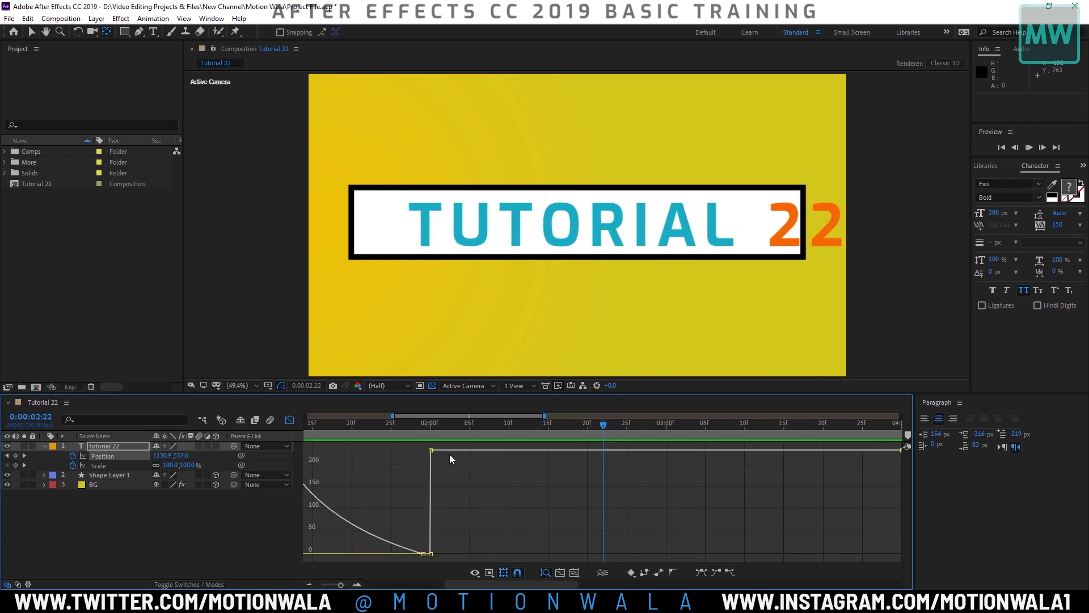
Step: Replay the preview, zoom out to the full ten seconds, leave the Graph Editor and go to 6:00
key("space")
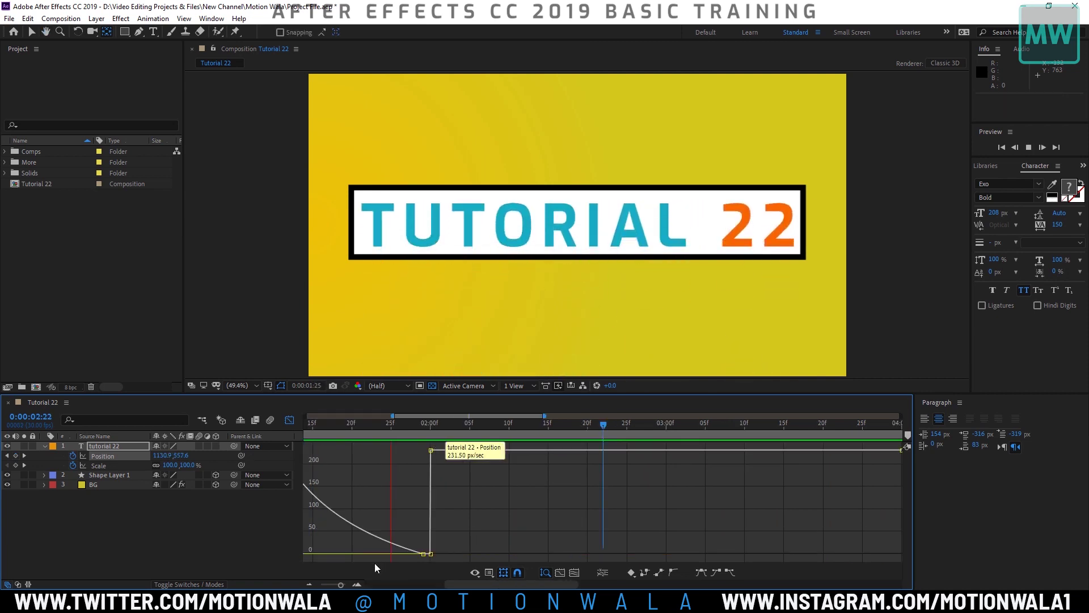
left_click_drag(341, 584, 302, 576)
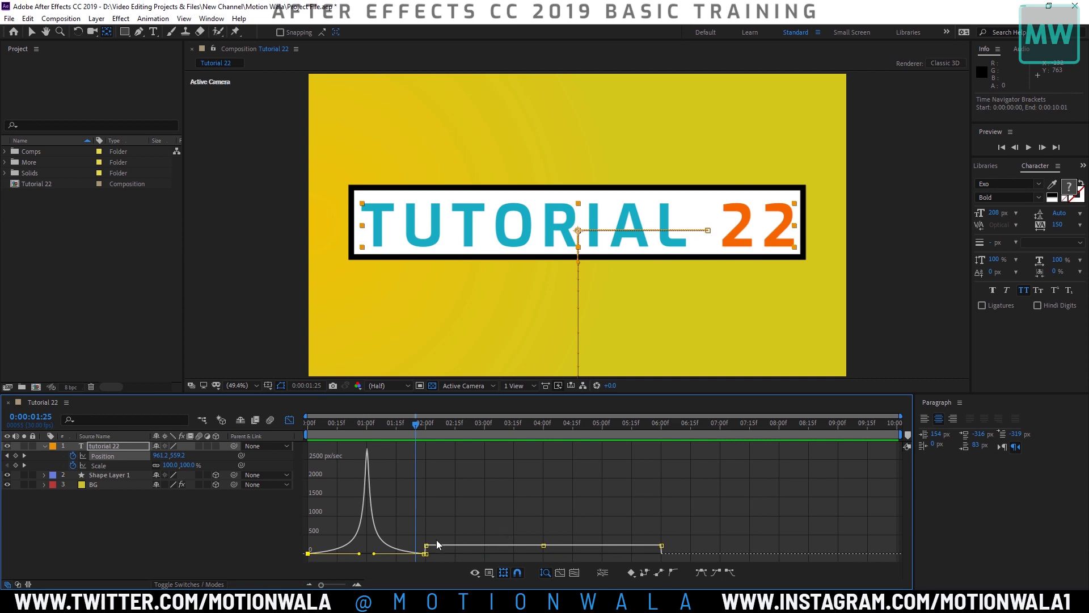
left_click(285, 421)
left_click_drag(513, 420, 661, 434)
Step: Set the 0:00:06:00 Position keyframe's temporal interpolation to Hold
right_click(662, 456)
mouse_move(685, 449)
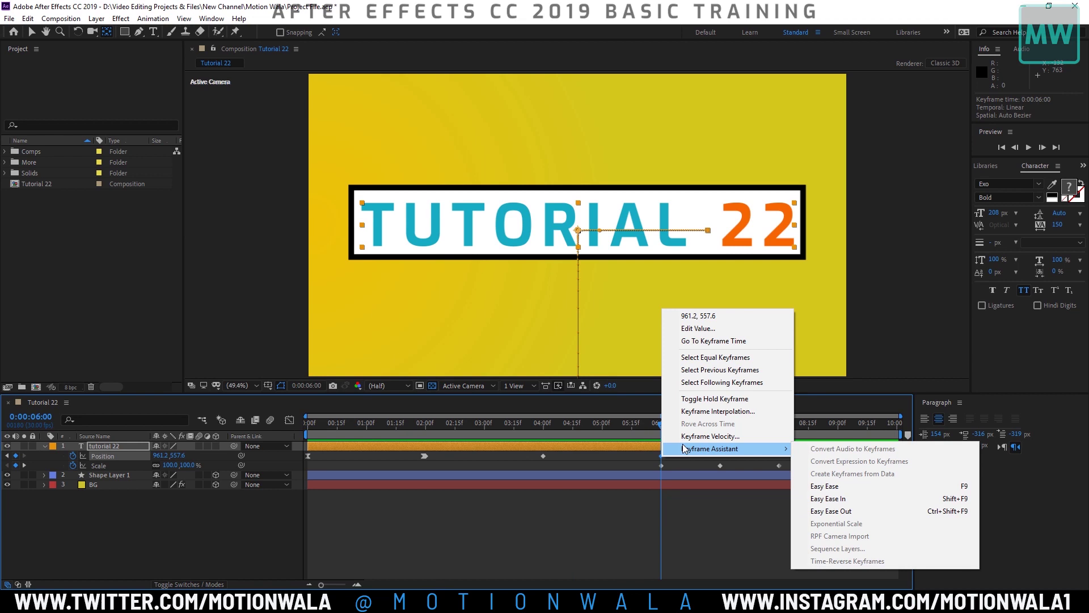
left_click(713, 494)
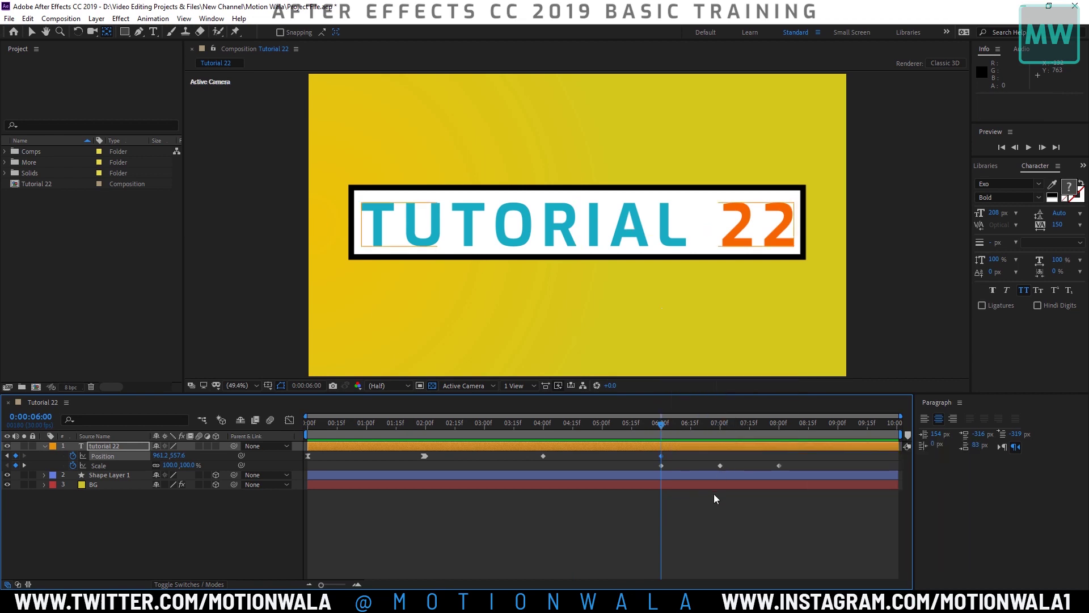
right_click(661, 456)
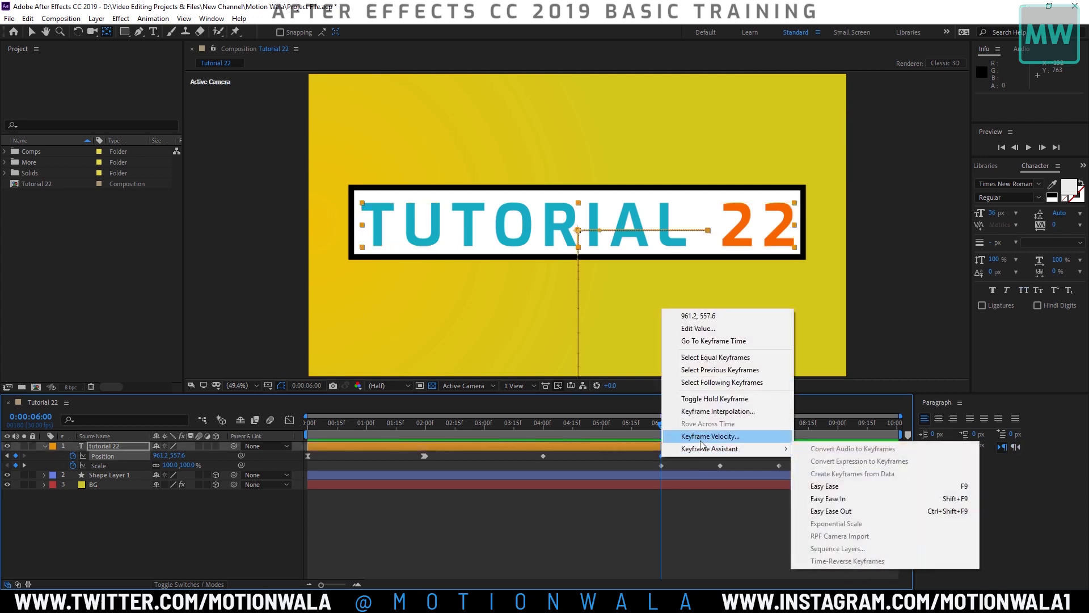
left_click(713, 413)
left_click(547, 239)
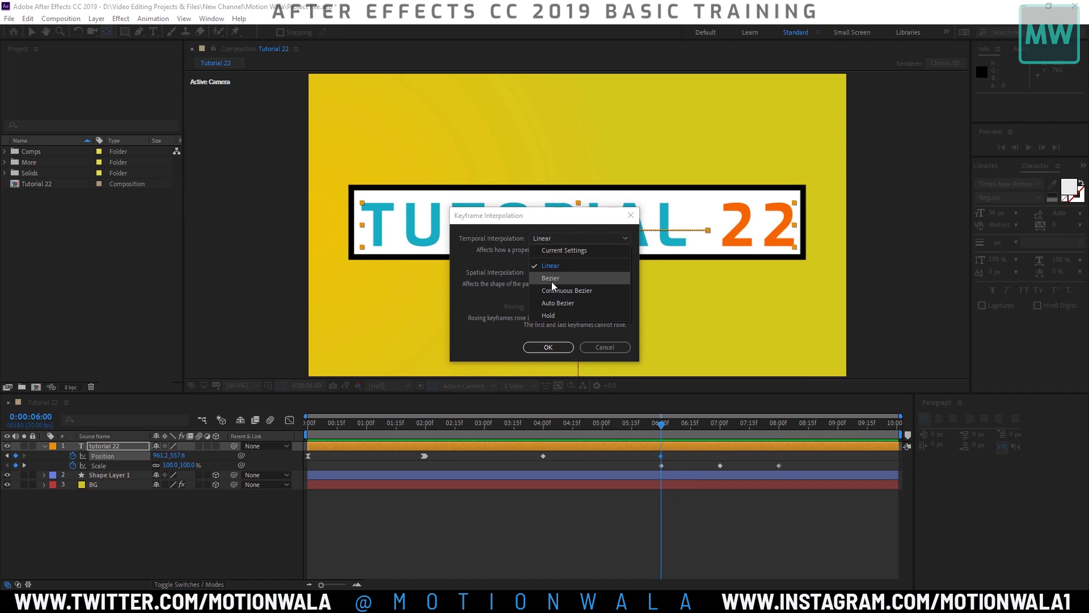
left_click(553, 316)
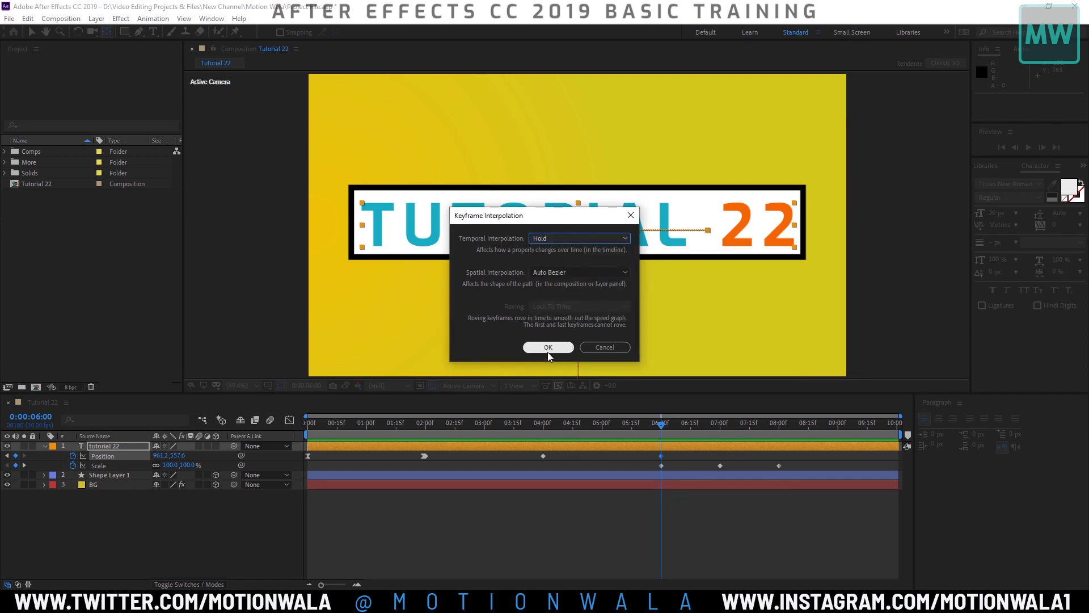
left_click(548, 349)
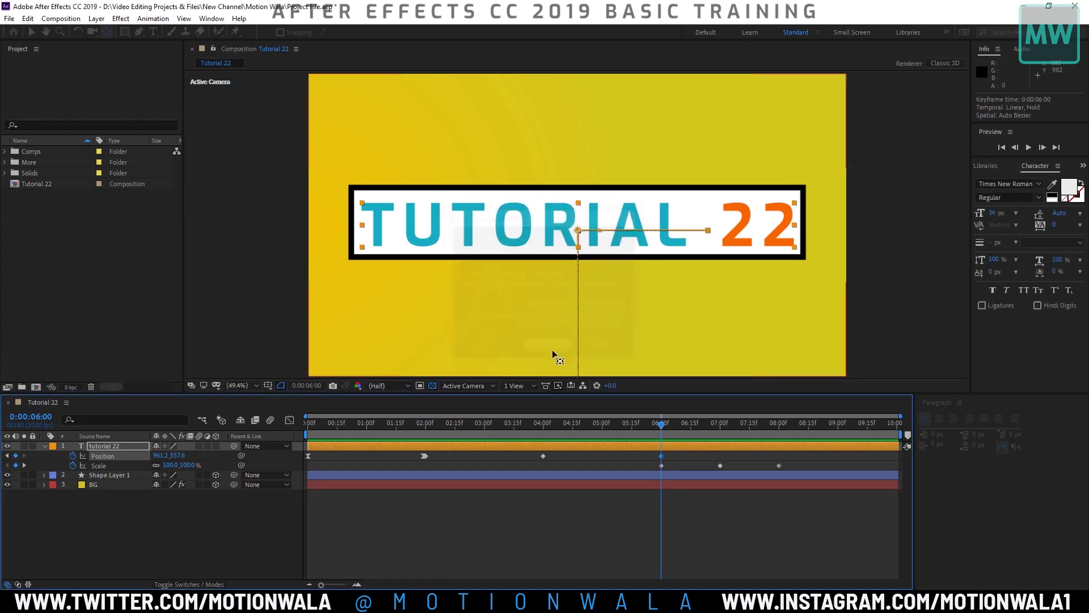
left_click(358, 585)
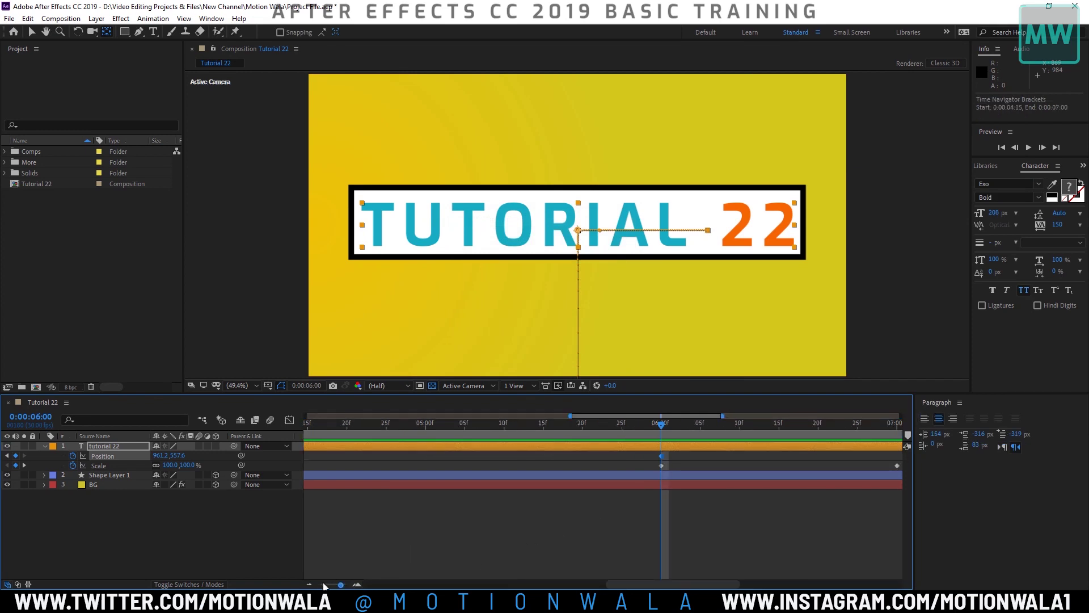
left_click(309, 585)
Step: Preview the title slide and briefly view the Position speed graph
left_click_drag(421, 431, 661, 425)
left_click(293, 420)
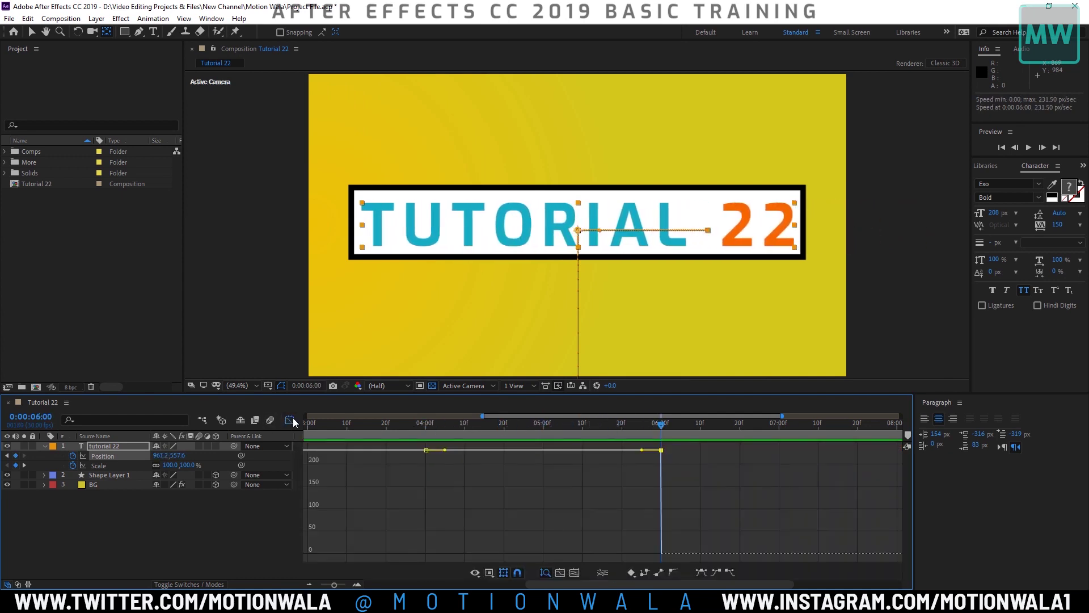
left_click(292, 418)
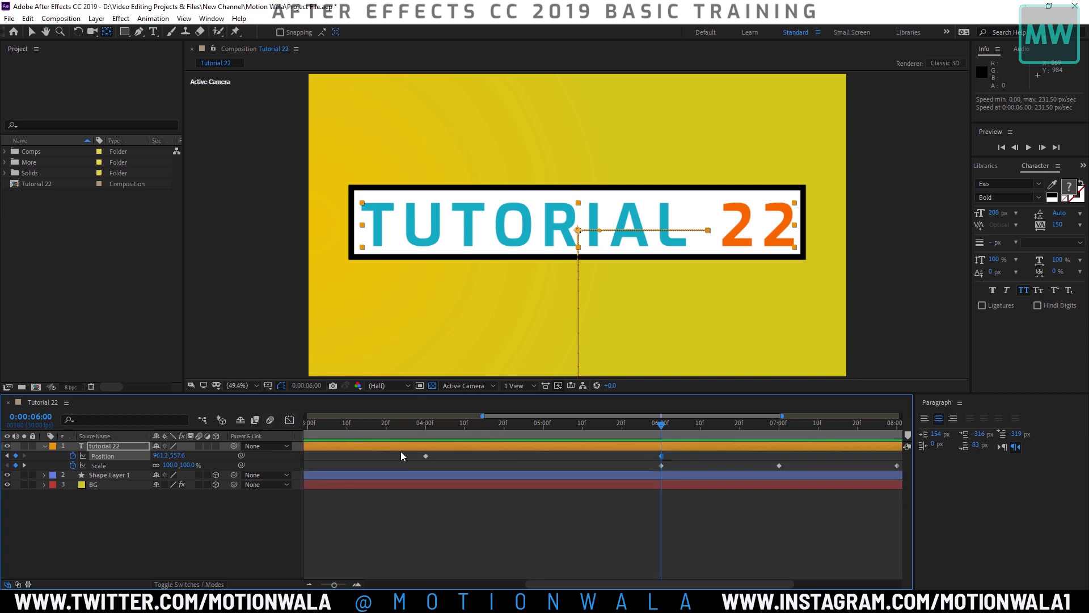
Step: Change the 6:00 Position keyframe's temporal interpolation from Hold to Auto Bezier, then scrub to check
right_click(661, 455)
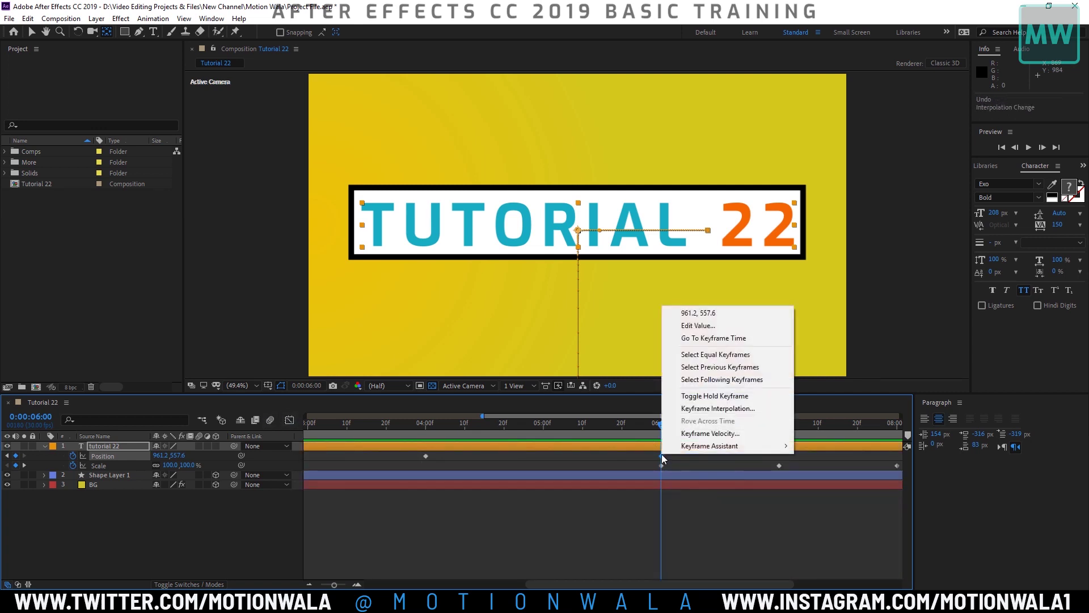
left_click(687, 409)
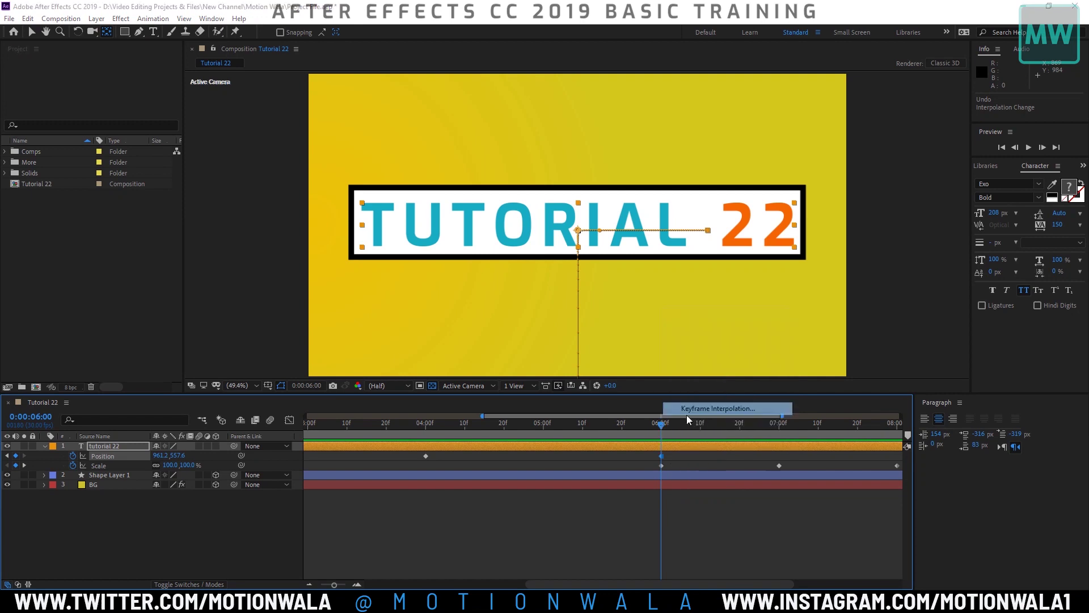
left_click(573, 238)
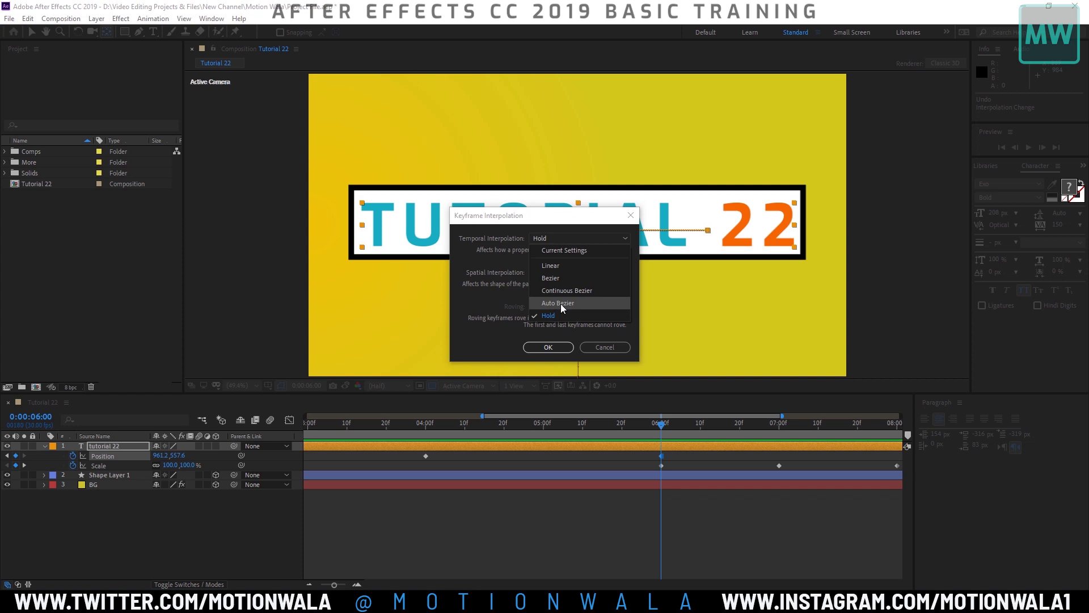
left_click(561, 304)
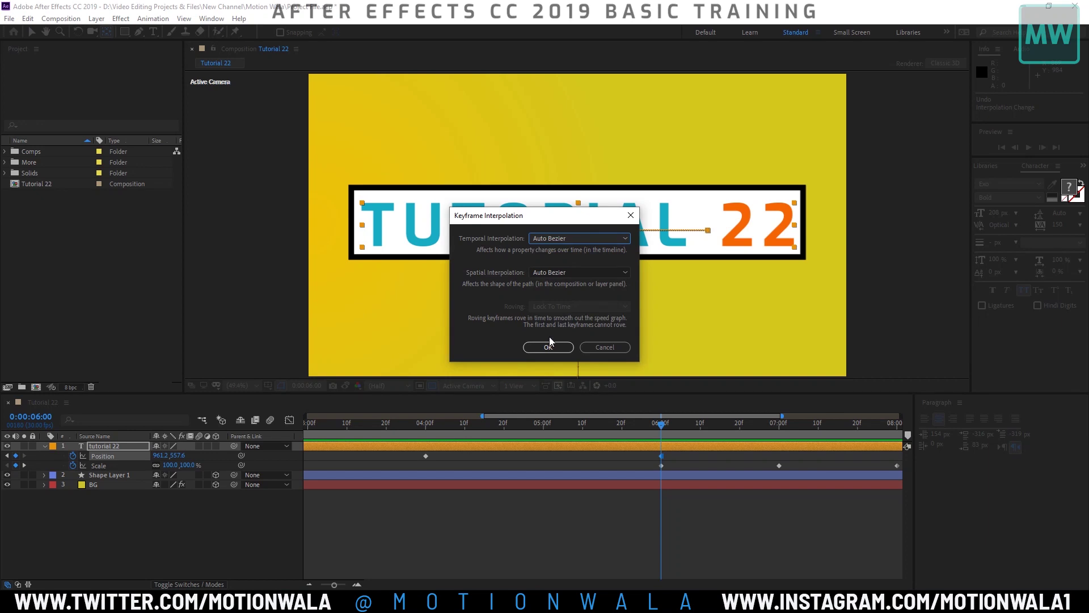
left_click(549, 346)
left_click(658, 461)
left_click(659, 457)
left_click_drag(661, 432, 429, 433)
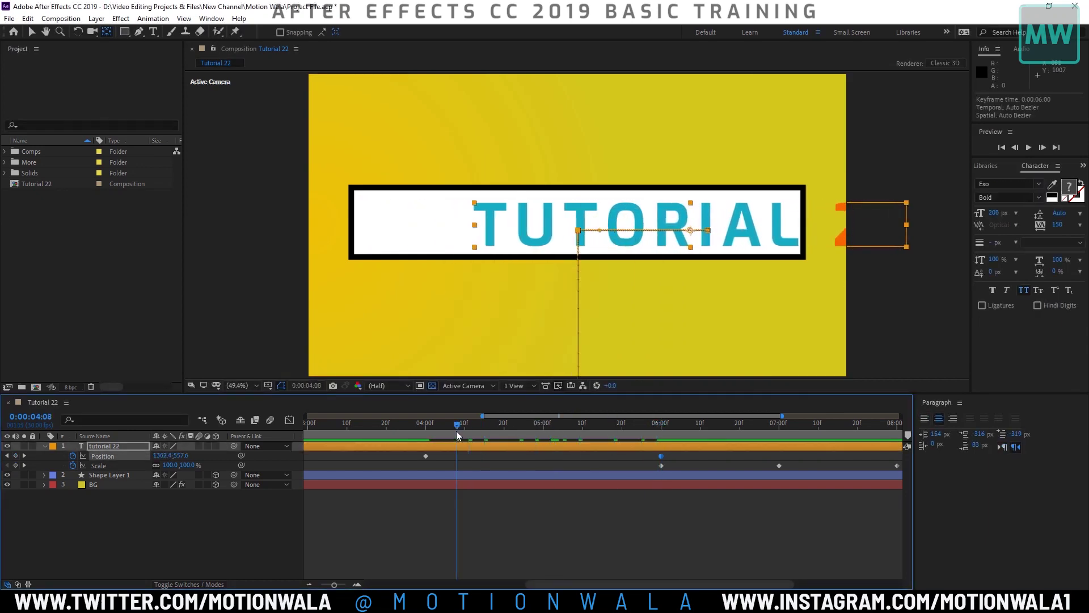
Step: Give the 4:00 Position keyframe Auto Bezier temporal interpolation and preview the slide to 5:00
left_click(426, 455)
right_click(426, 455)
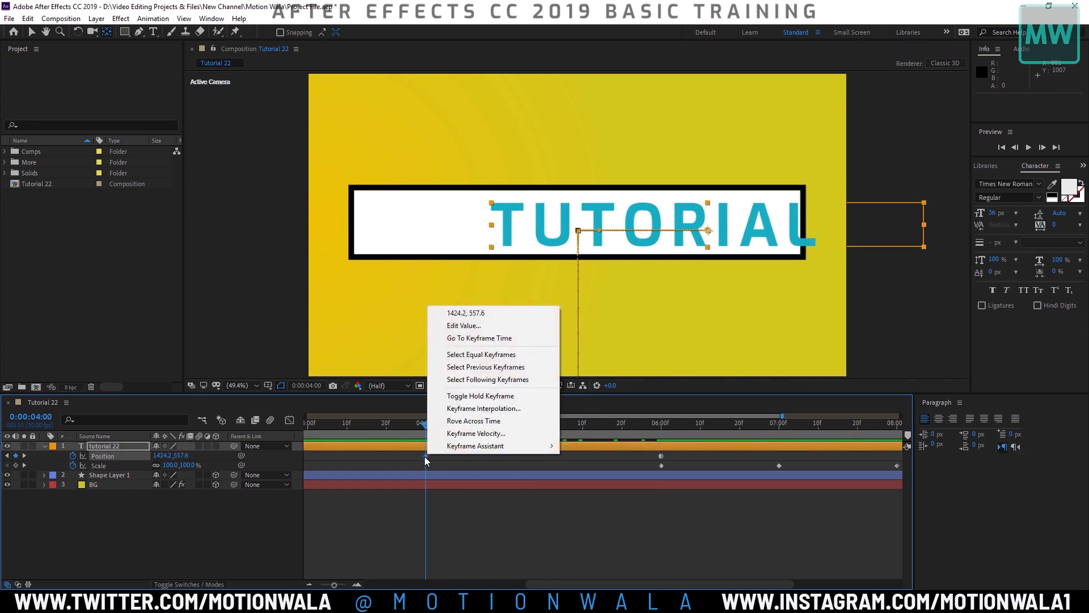
left_click(484, 408)
left_click(577, 239)
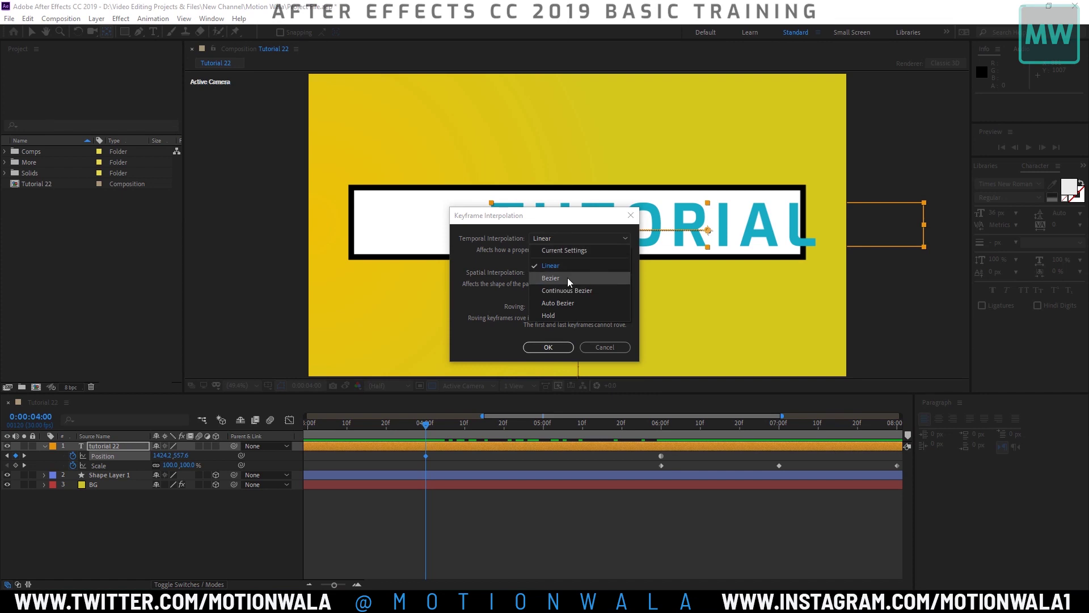
left_click(560, 305)
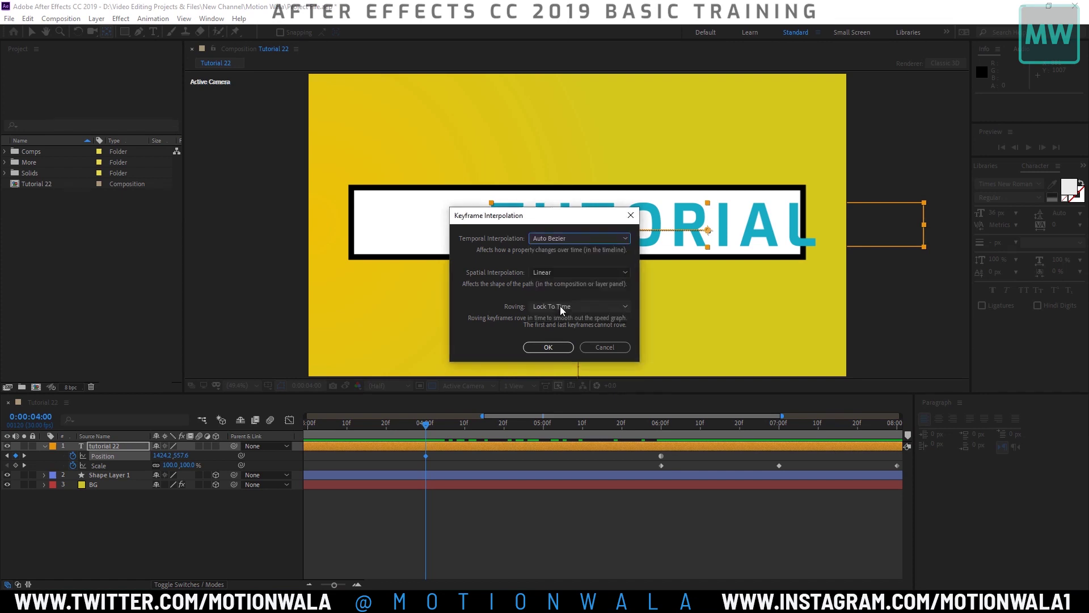
left_click(548, 347)
mouse_move(437, 427)
left_mouse_down()
mouse_move(631, 425)
mouse_move(543, 424)
left_mouse_up()
Step: Drag the 4:00 keyframe's speed to zero in the speed graph, then undo that and the interpolation changes
left_click(288, 421)
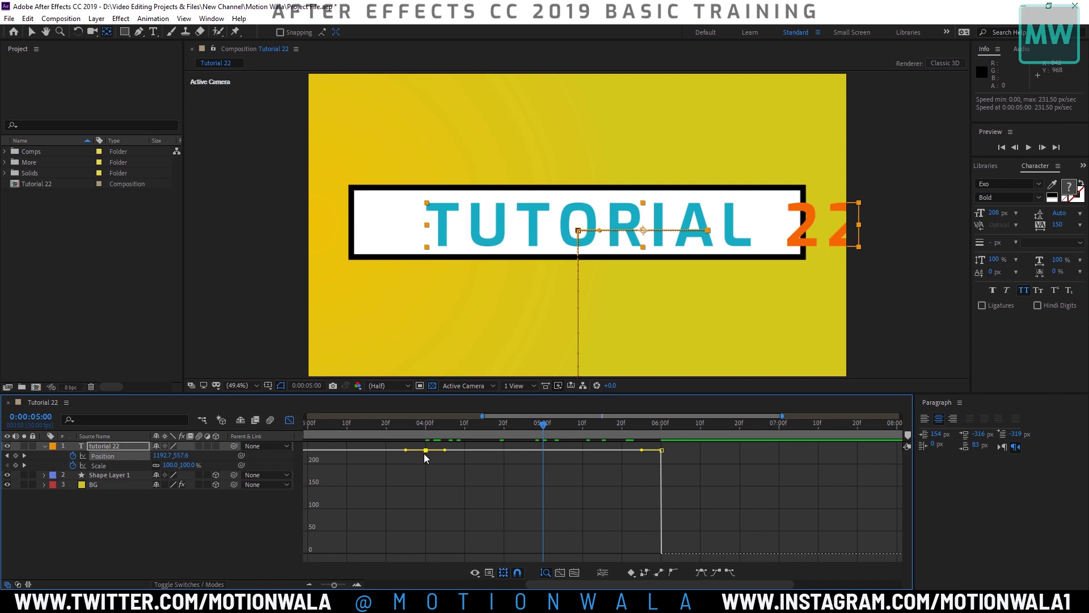
mouse_move(424, 453)
left_click_drag(426, 450, 430, 584)
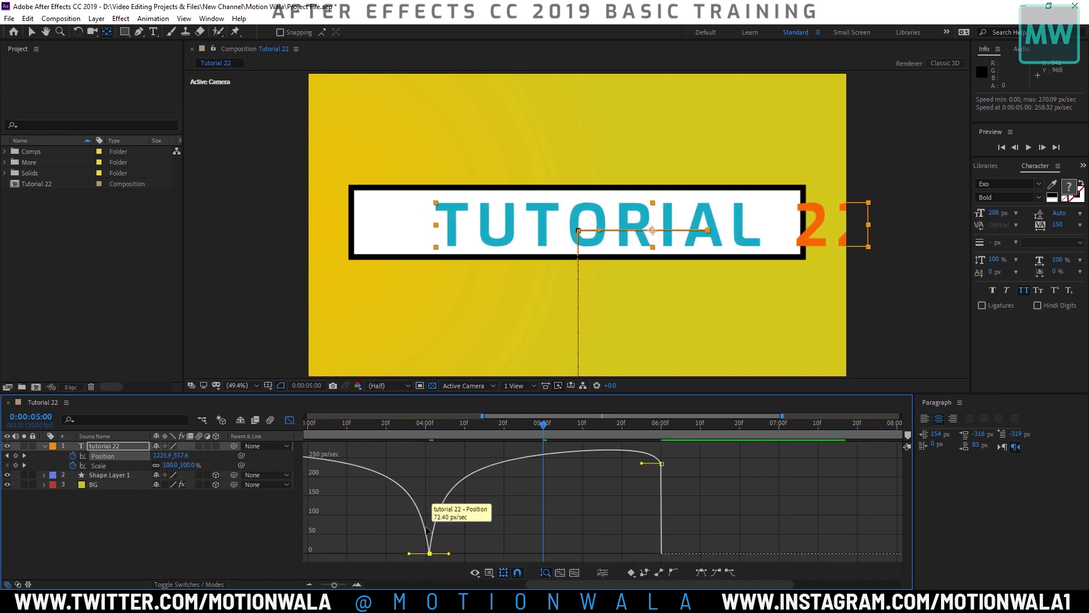
key("ctrl+z")
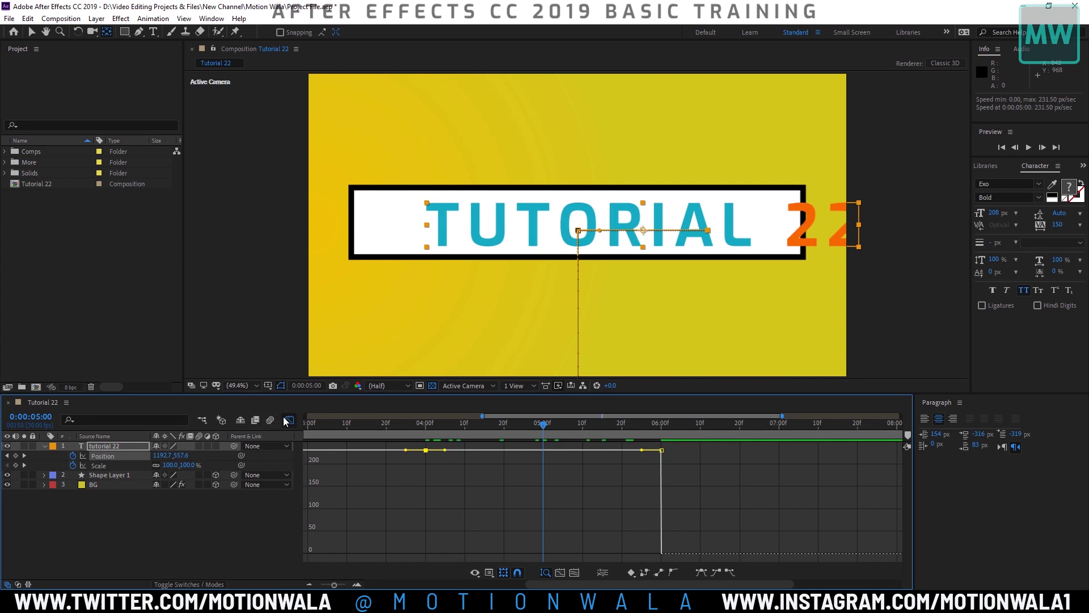
left_click(288, 420)
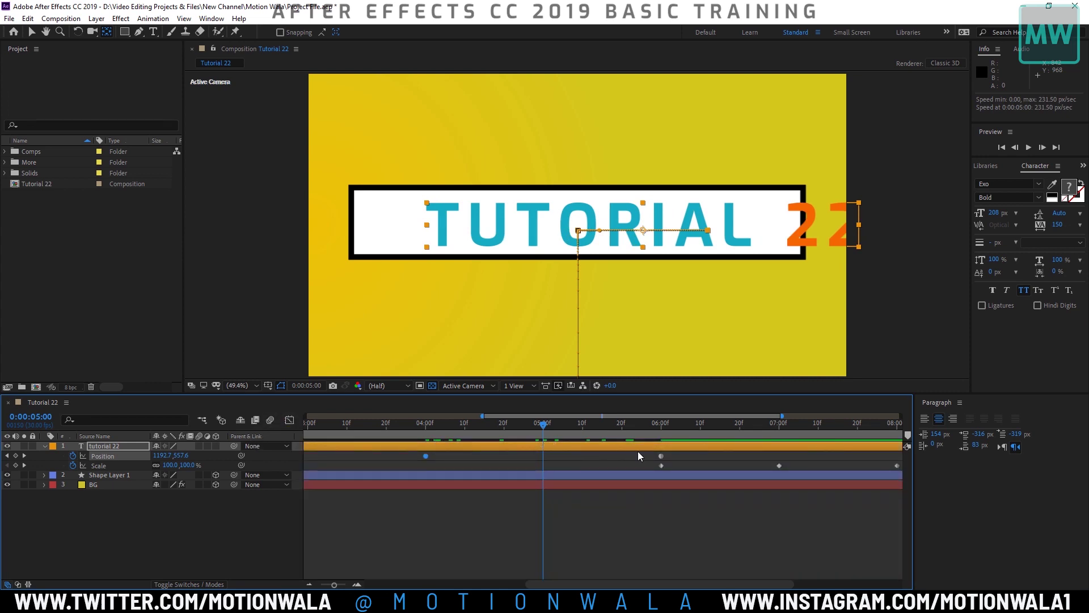
key("k")
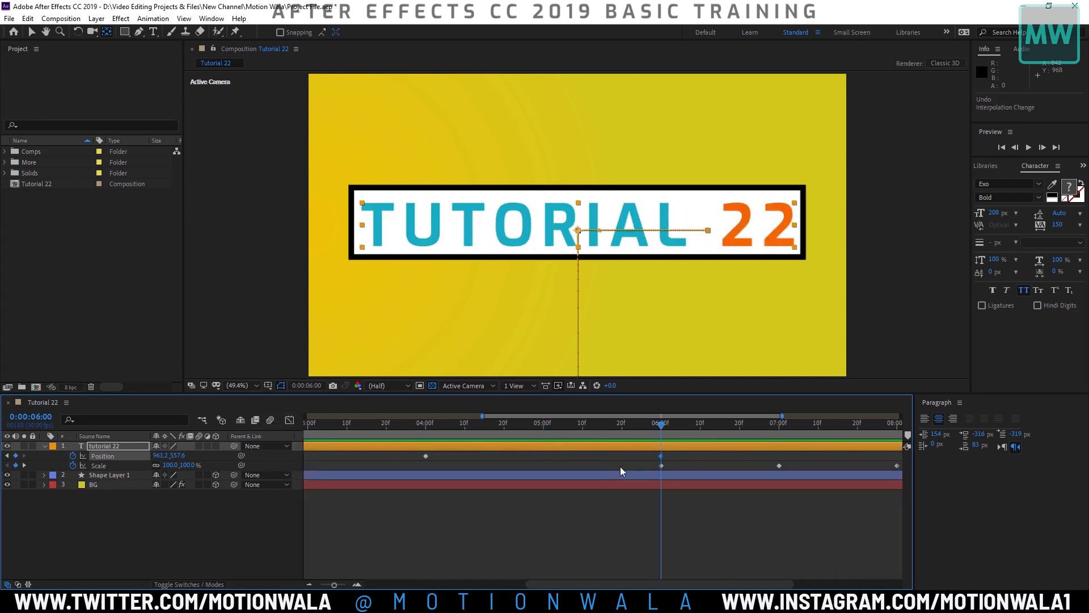
right_click(661, 457)
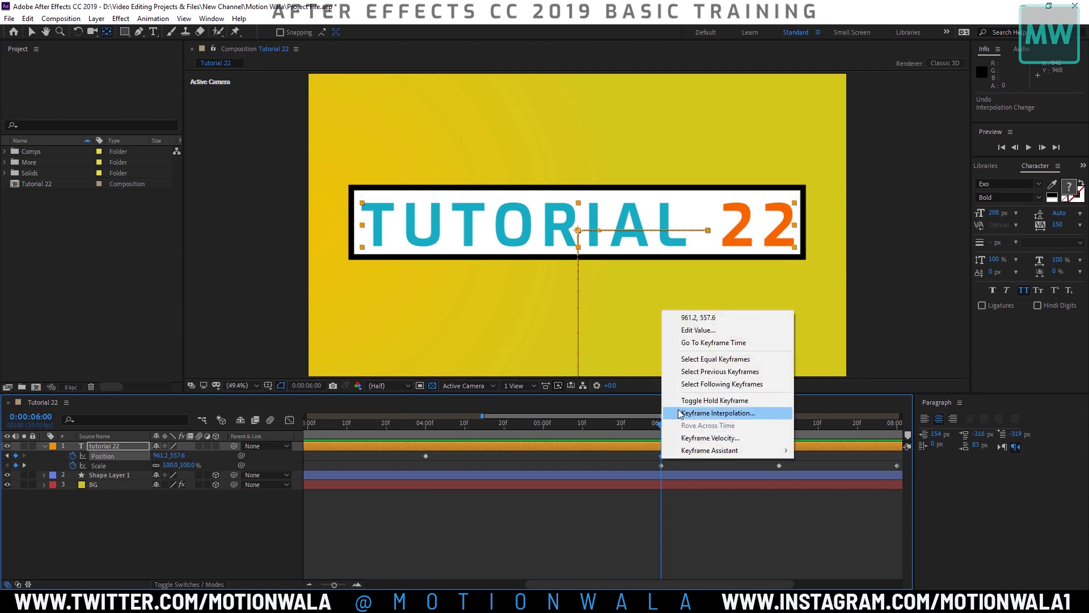
left_click(680, 413)
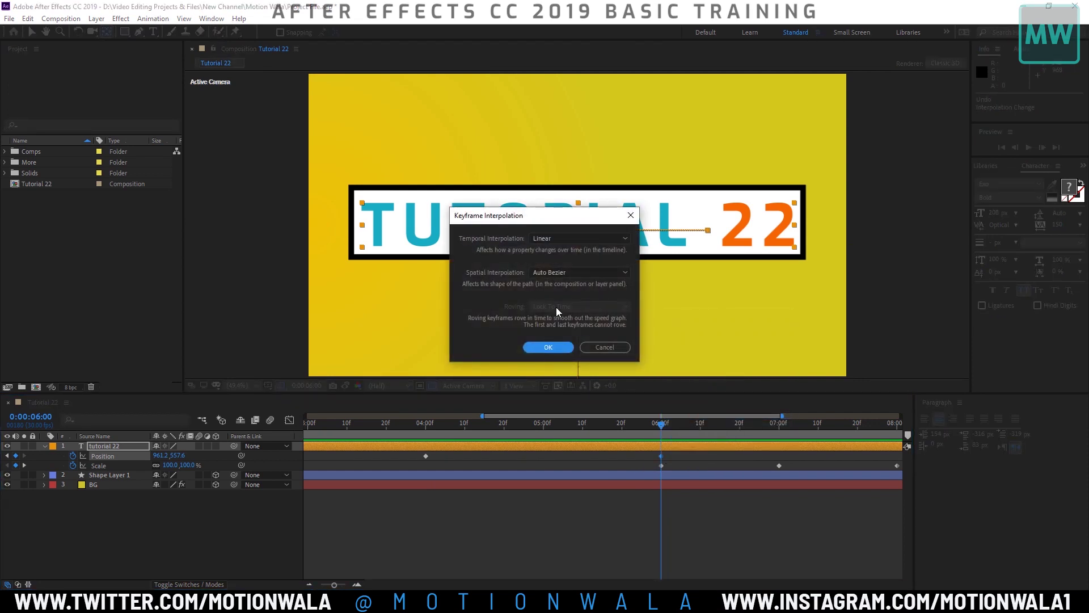
left_click(564, 274)
left_click(564, 274)
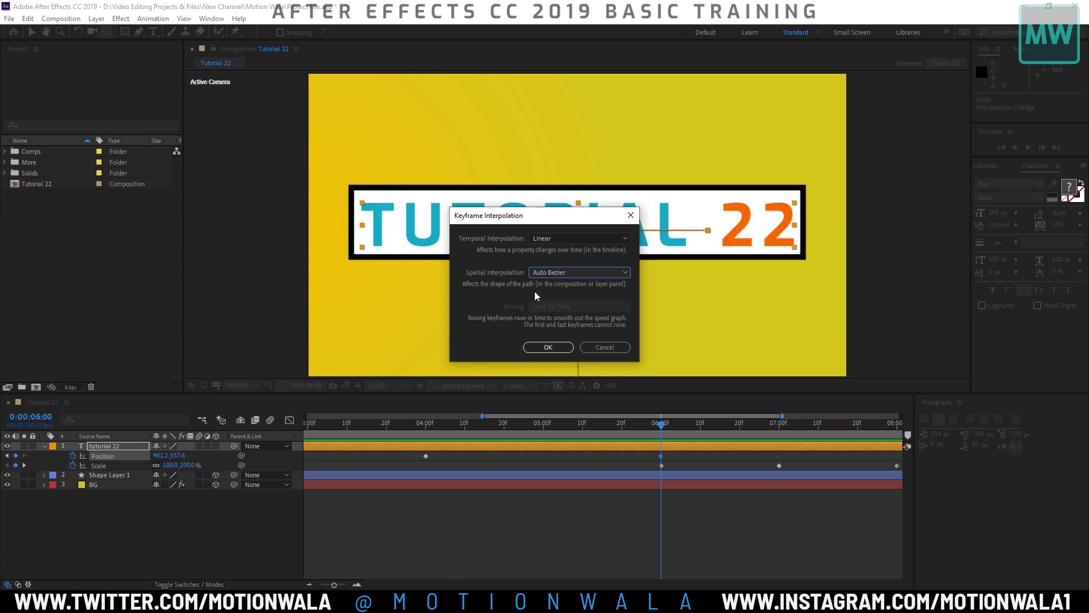
left_click(538, 240)
left_click(538, 240)
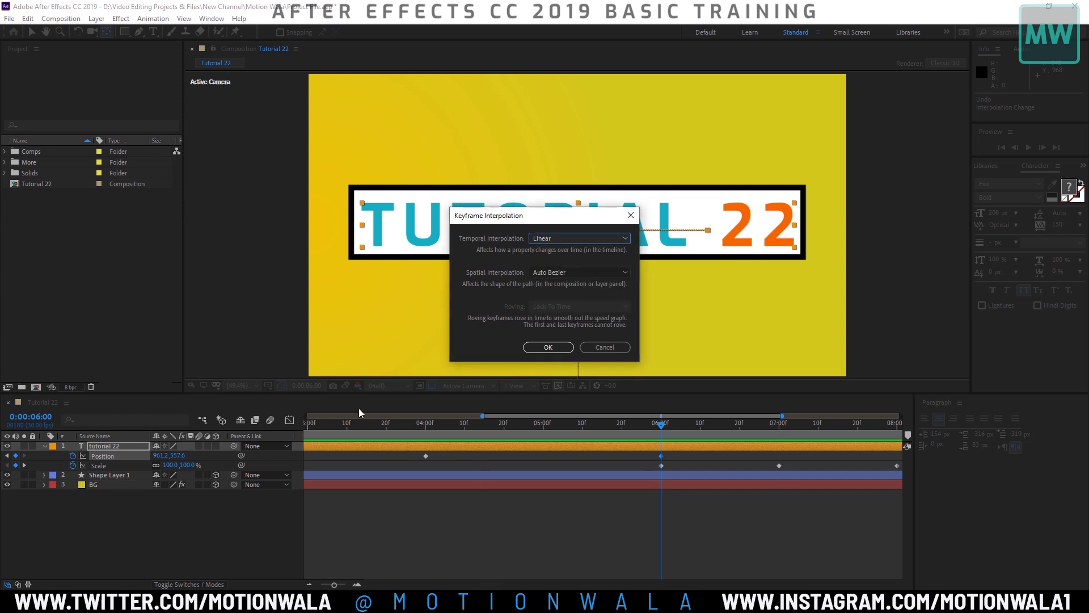
left_click(617, 346)
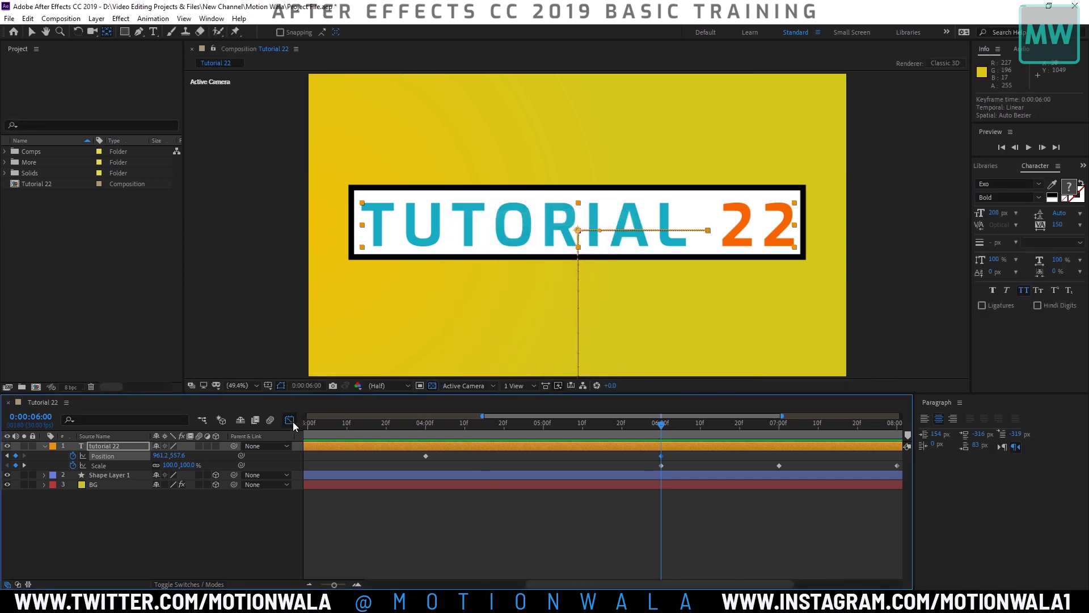
Step: Open the speed graph zoomed out to show the full 10 seconds
left_click(290, 420)
left_click_drag(334, 584, 296, 588)
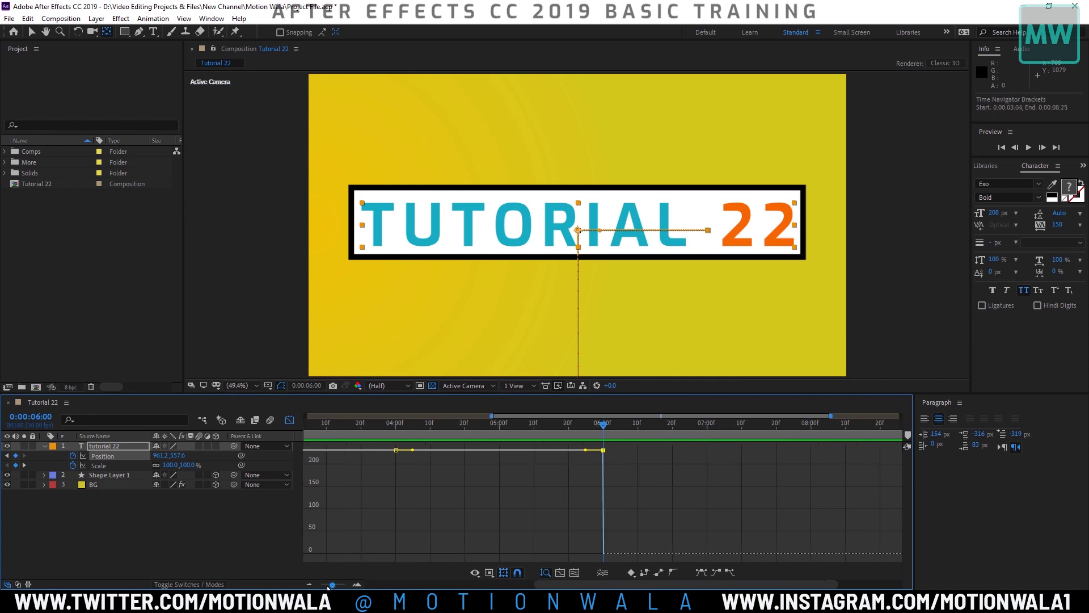
left_click(290, 420)
left_click(498, 533)
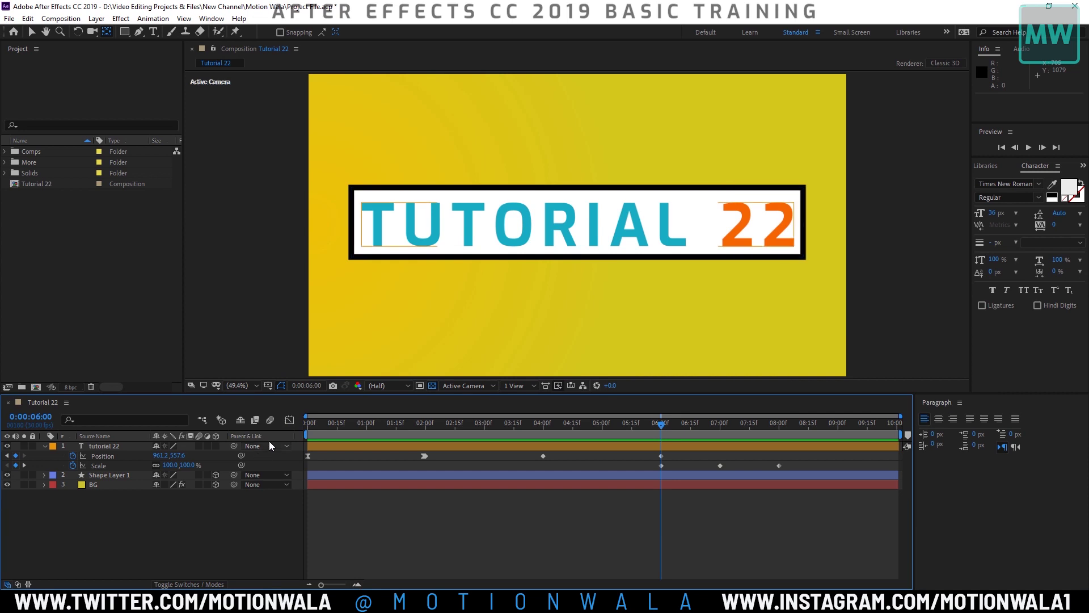
left_click(284, 422)
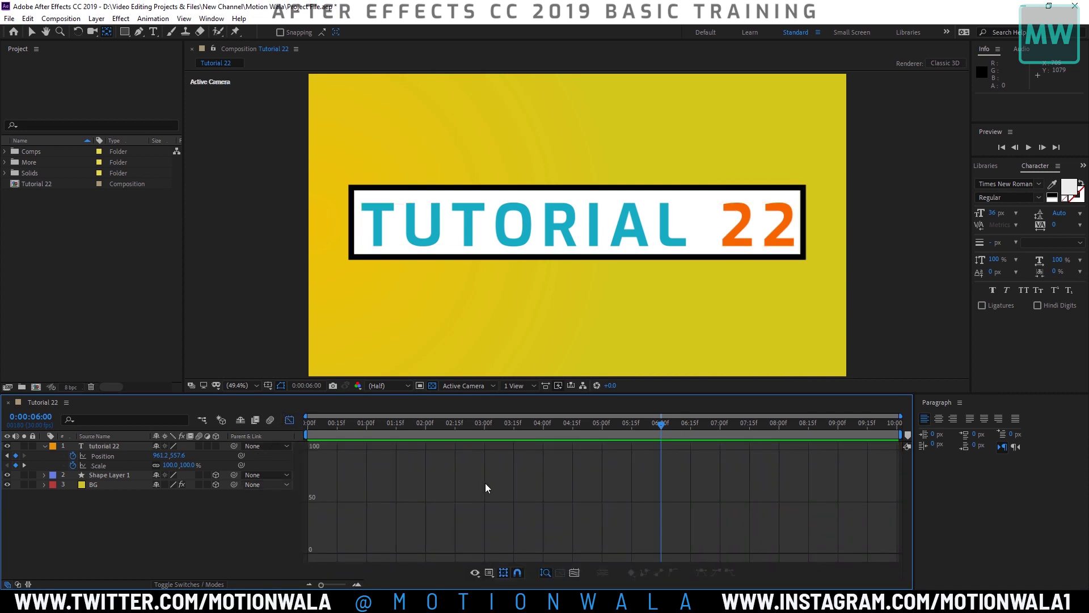
Step: Compare the Position and Scale speed graphs, together and individually
left_click(110, 454)
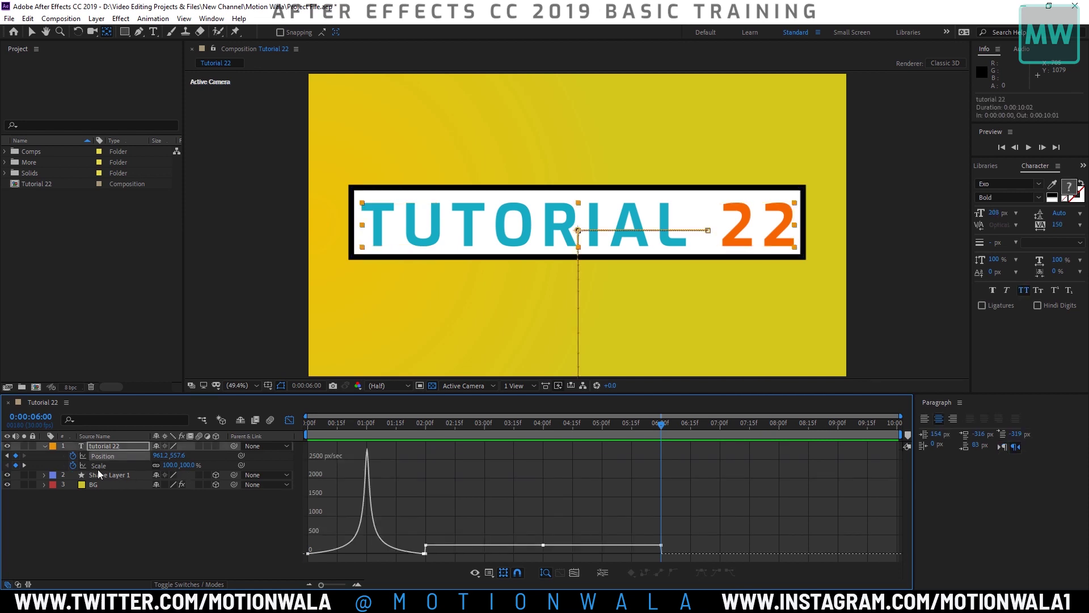
left_click(97, 468, "shift")
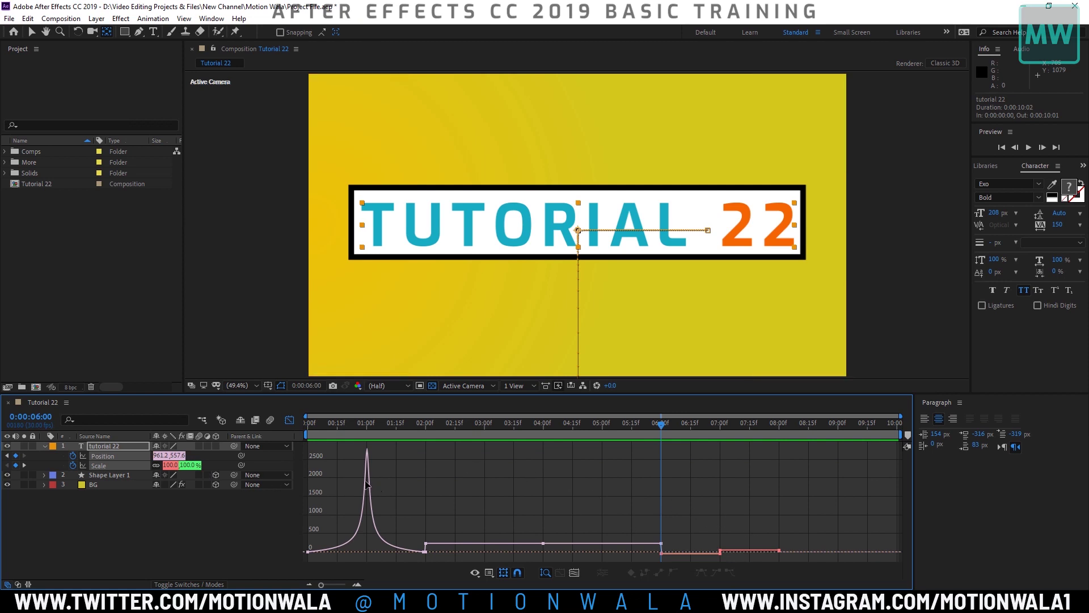
left_click(101, 493)
left_click(105, 467)
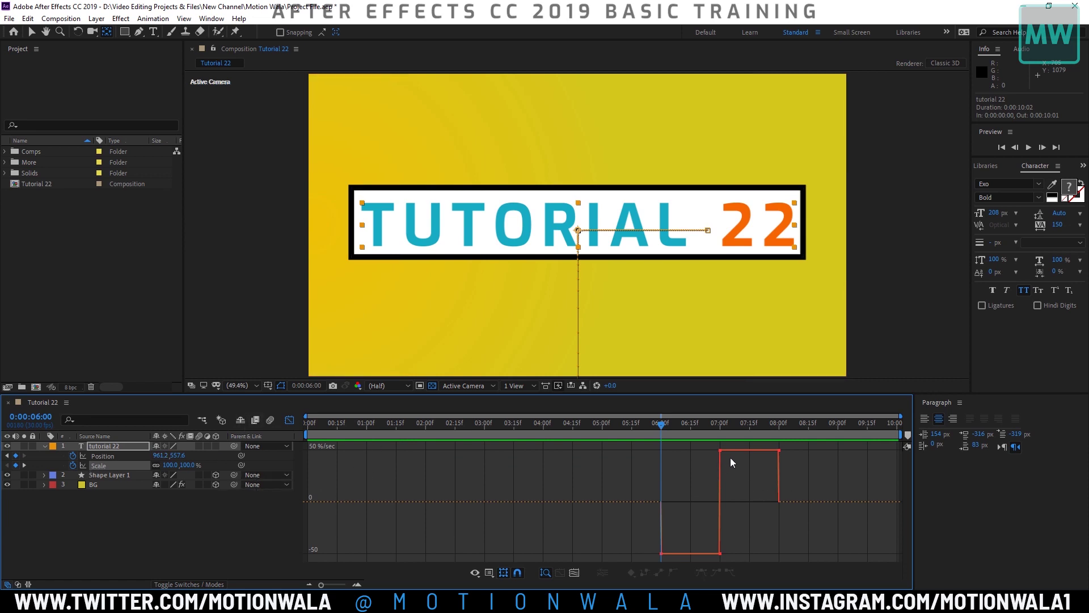
left_click(117, 457)
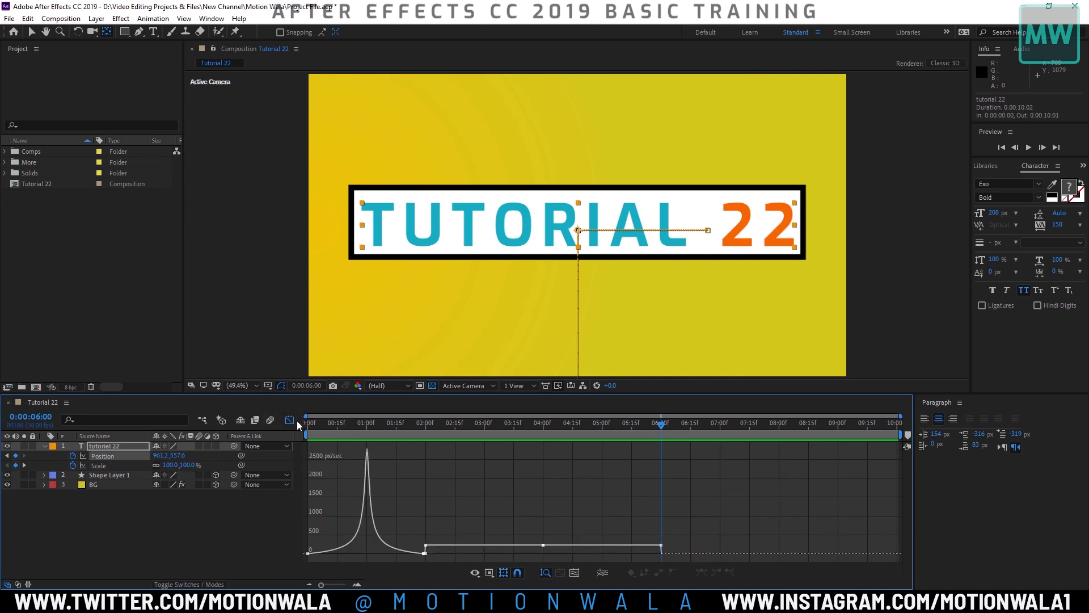
Step: Inspect the curves of the 4:00 and 6:00 Position and Scale keyframes, then return to layer bars
left_click(290, 421)
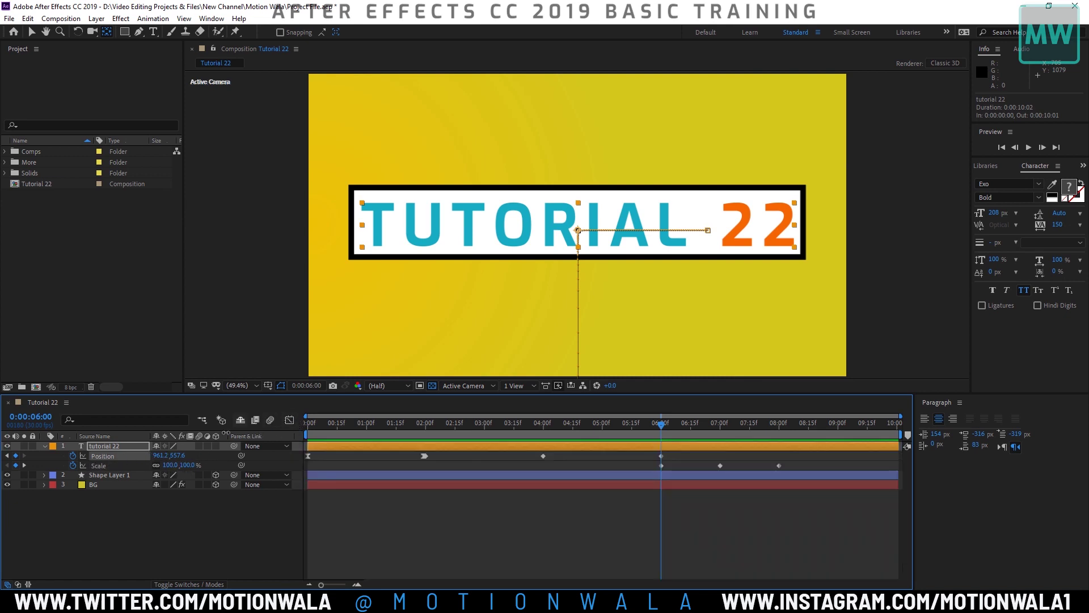
left_click(613, 518)
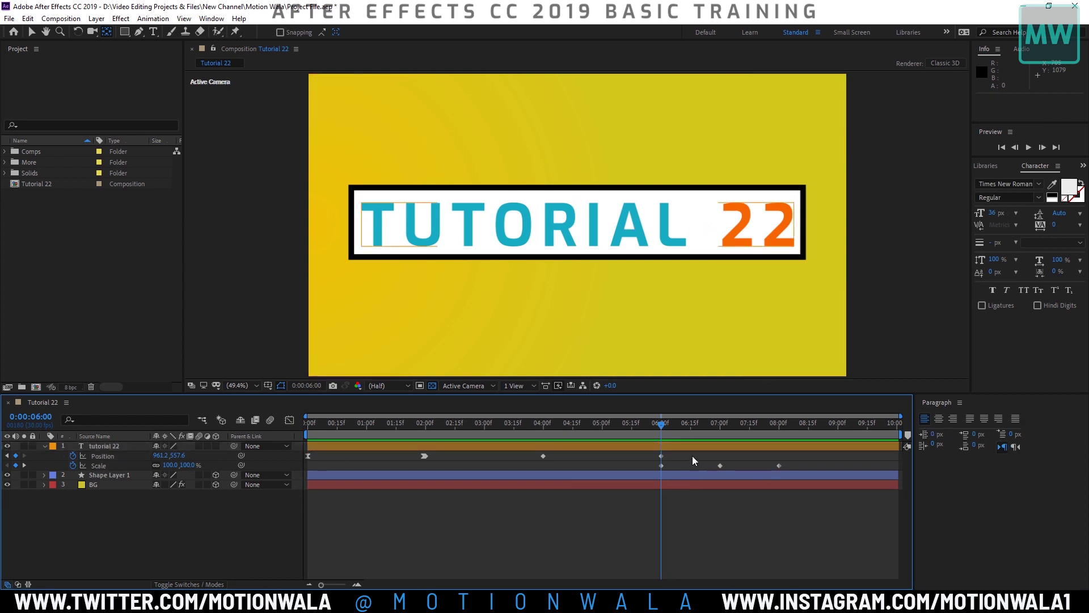
left_click_drag(693, 460, 636, 471)
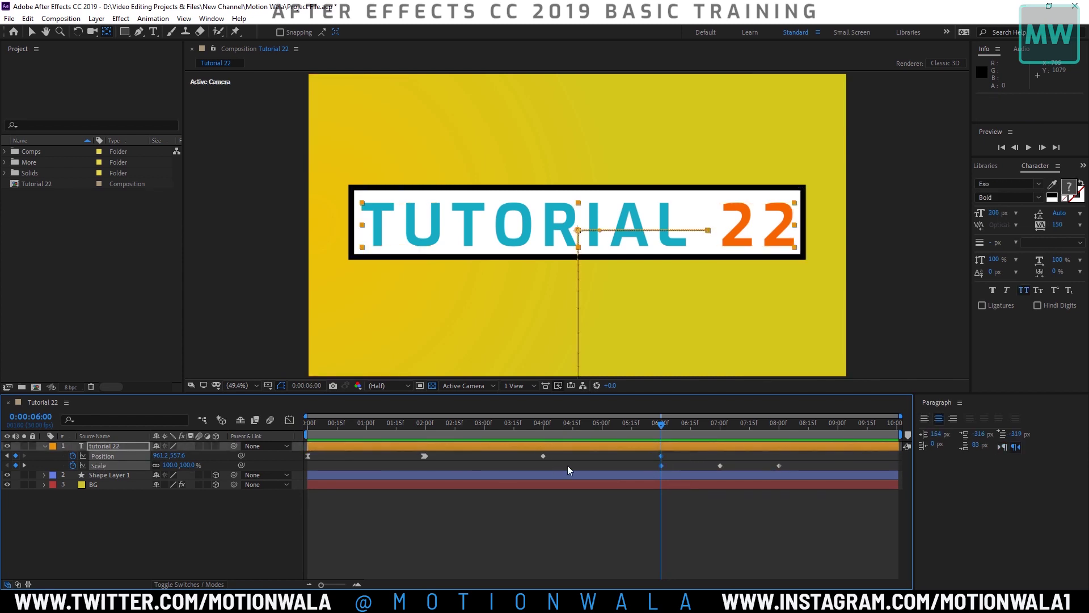
left_click(543, 456)
left_click(290, 420)
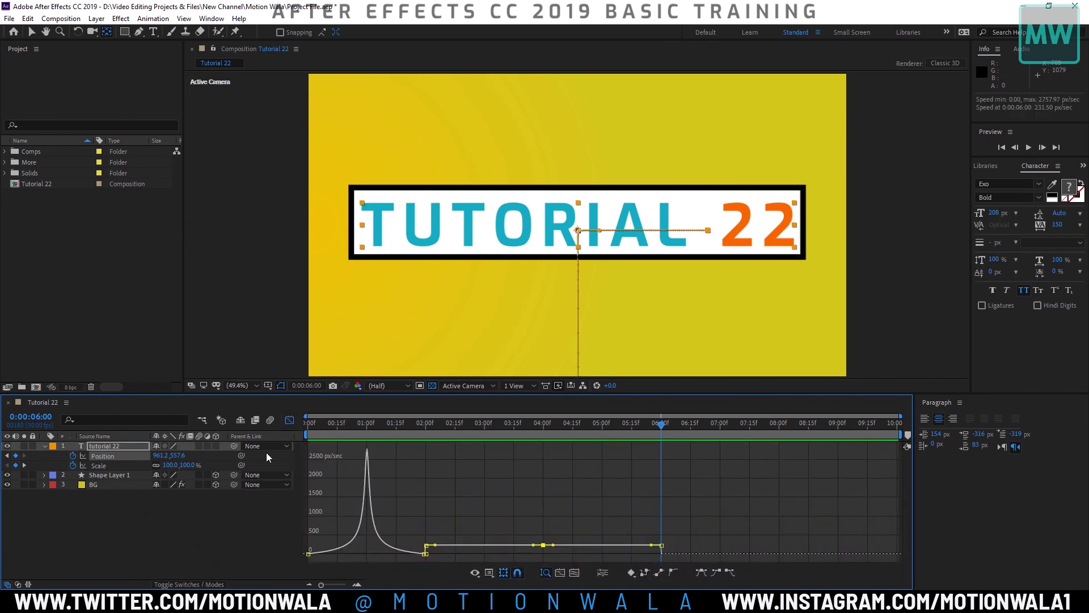
left_click(290, 421)
left_click_drag(671, 454, 632, 475)
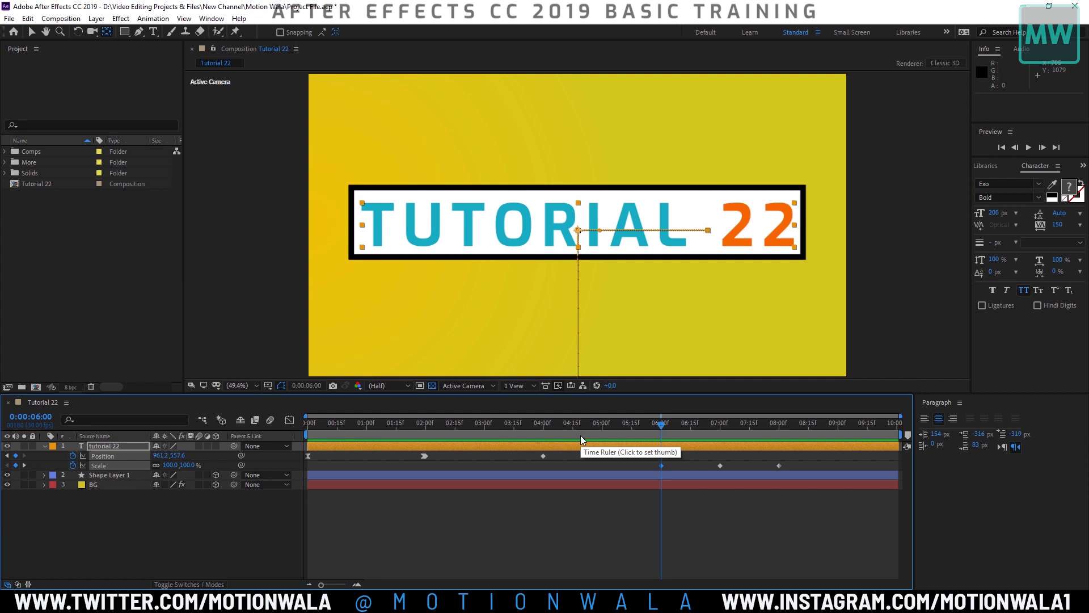
left_click(289, 421)
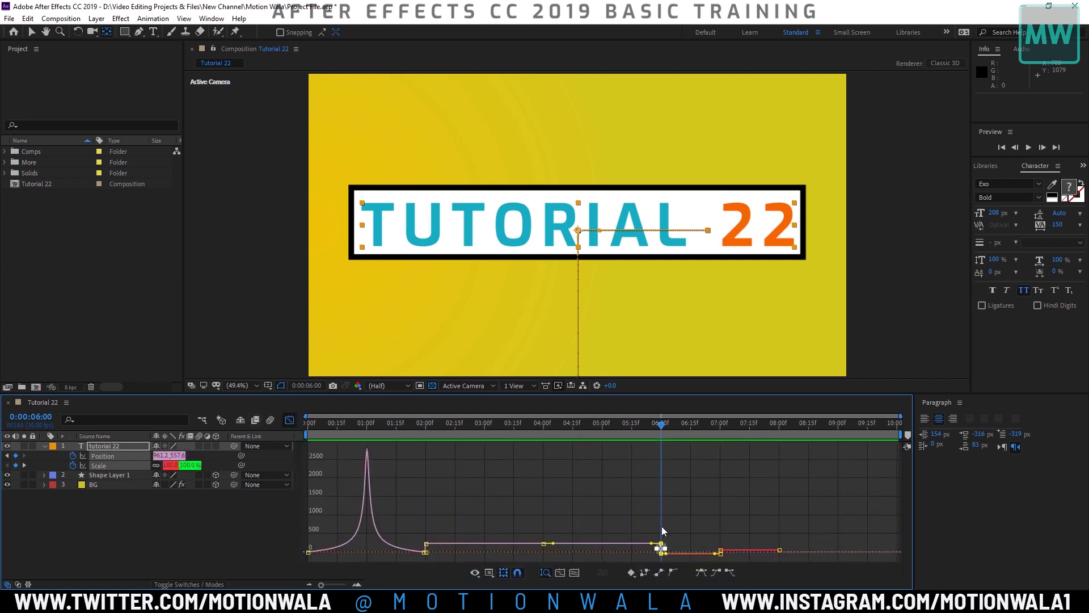
left_click(288, 422)
left_click(544, 478)
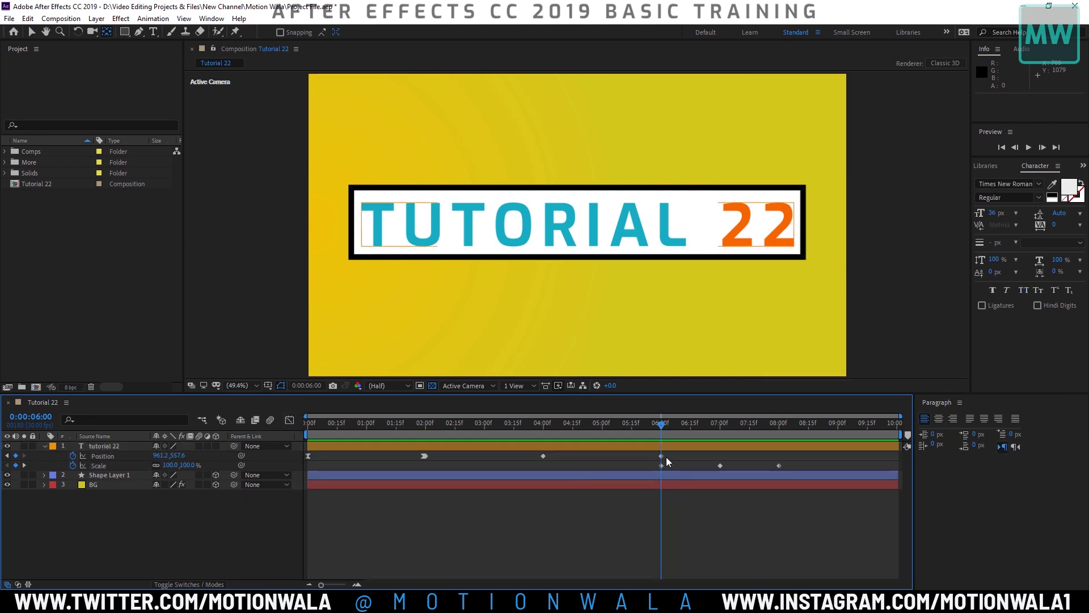
left_click(113, 475)
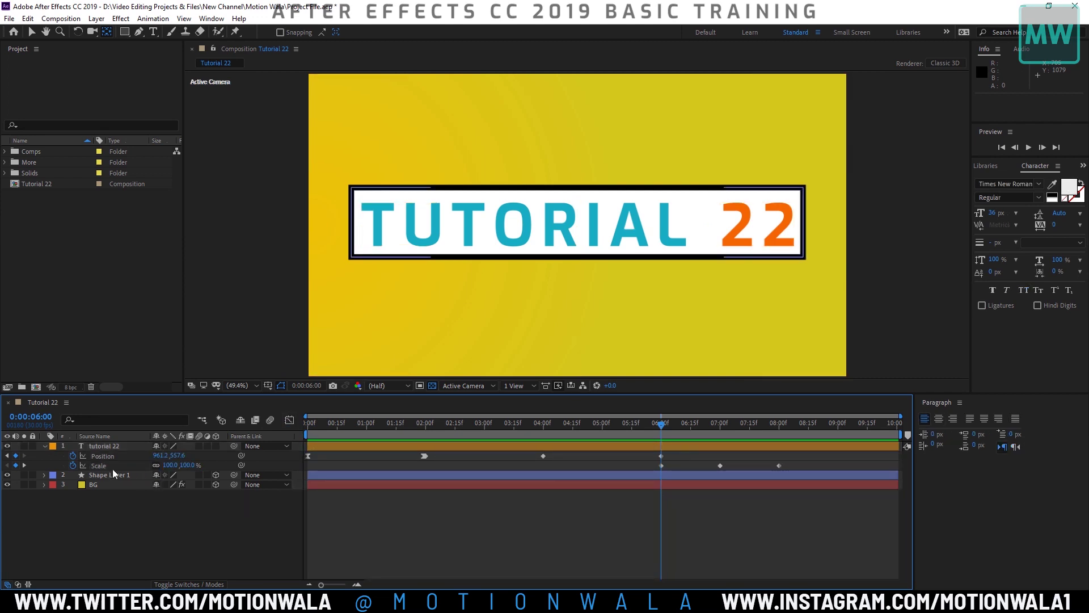
Step: Reveal the tutorial 22 layer's property groups and widen the Timeline panel
key("F2")
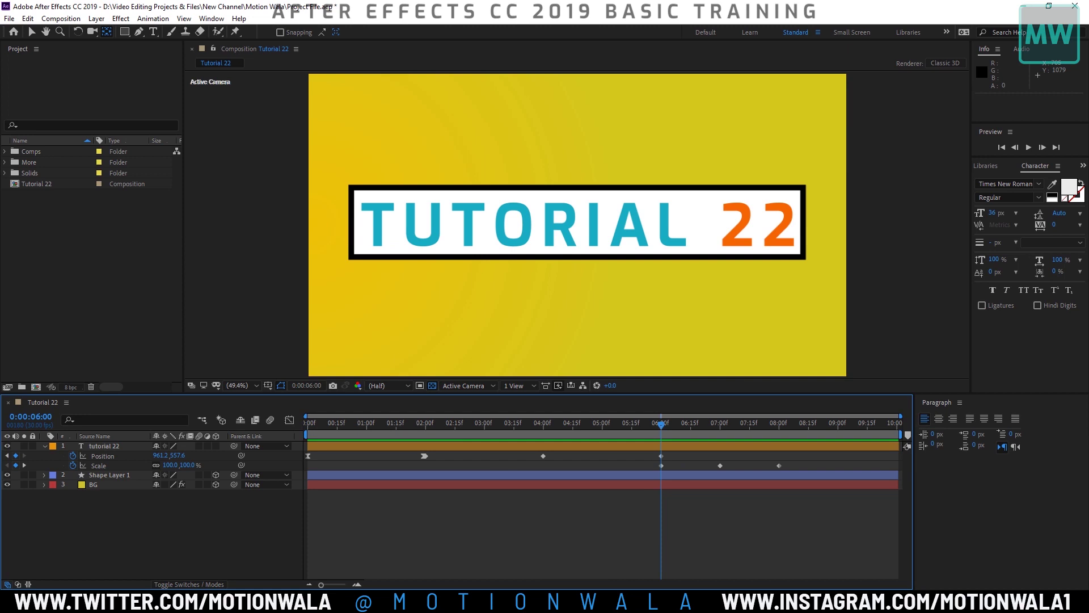
left_click(72, 473)
left_click(66, 498)
left_click(65, 461)
left_click(41, 447)
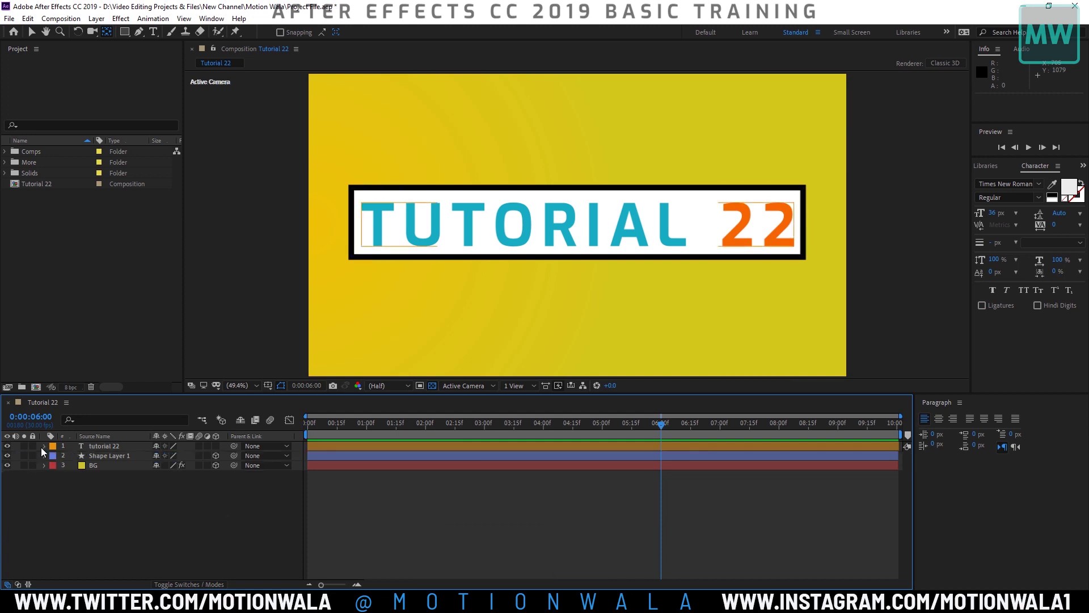
left_click(41, 447)
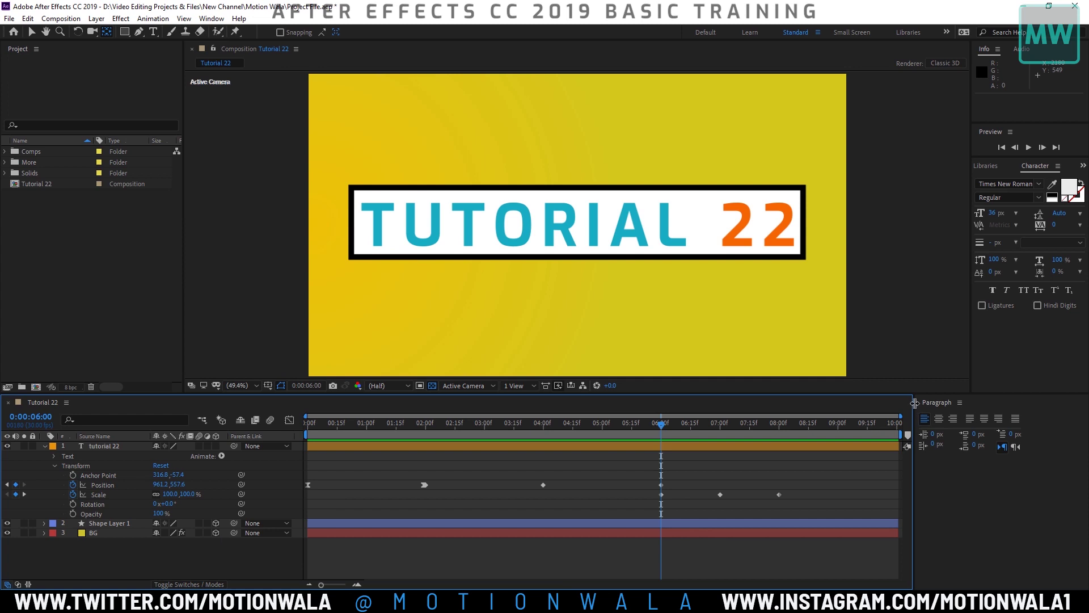
left_click_drag(914, 403, 972, 403)
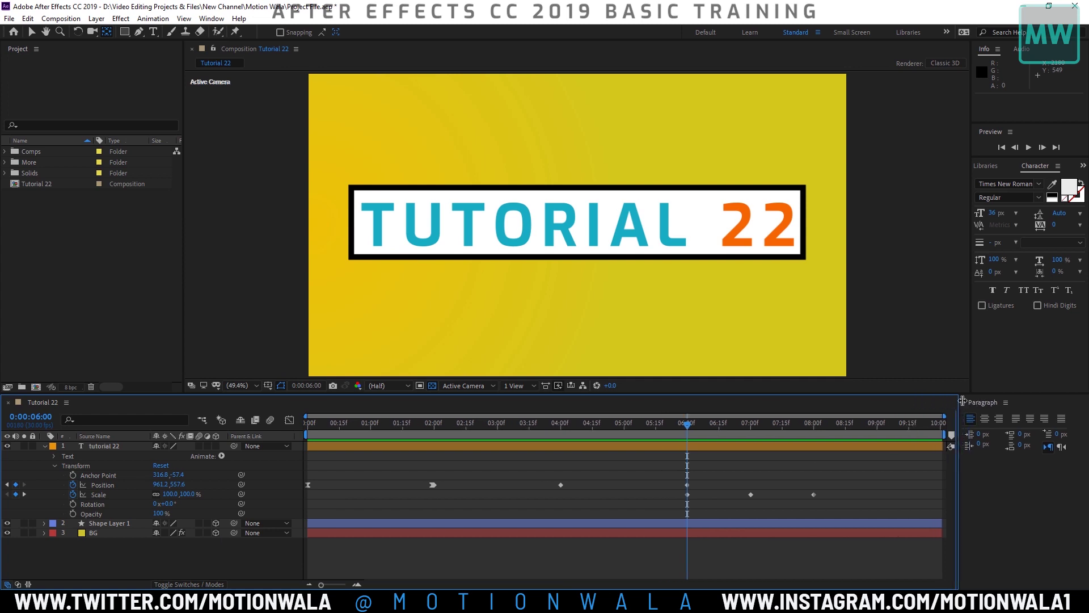
Step: Expand the Text group, leaving Path Options' Path at None and reviewing More Options
left_click(55, 464)
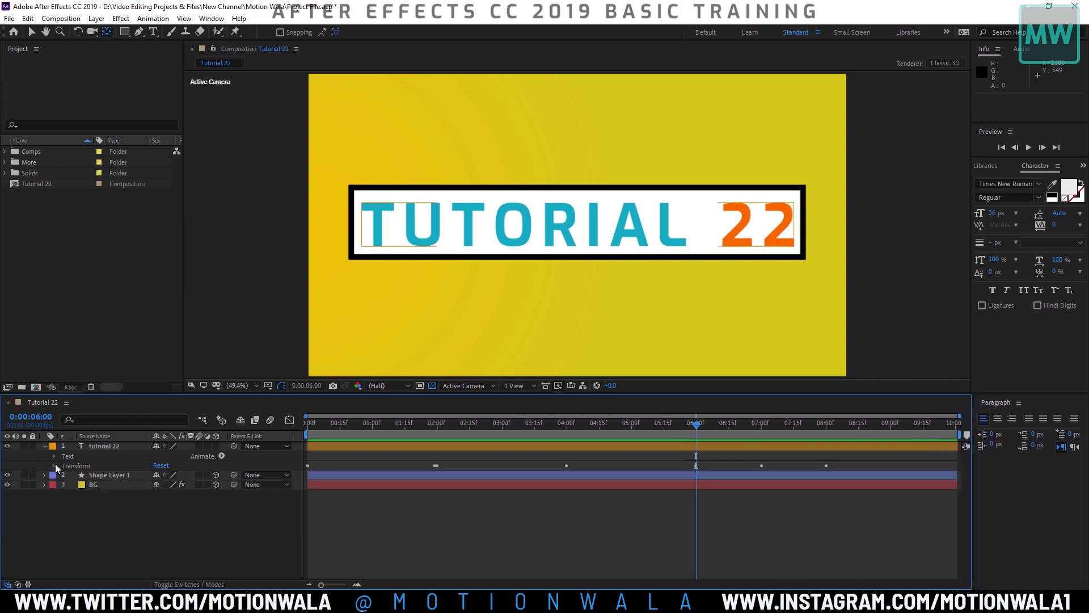
left_click(55, 456)
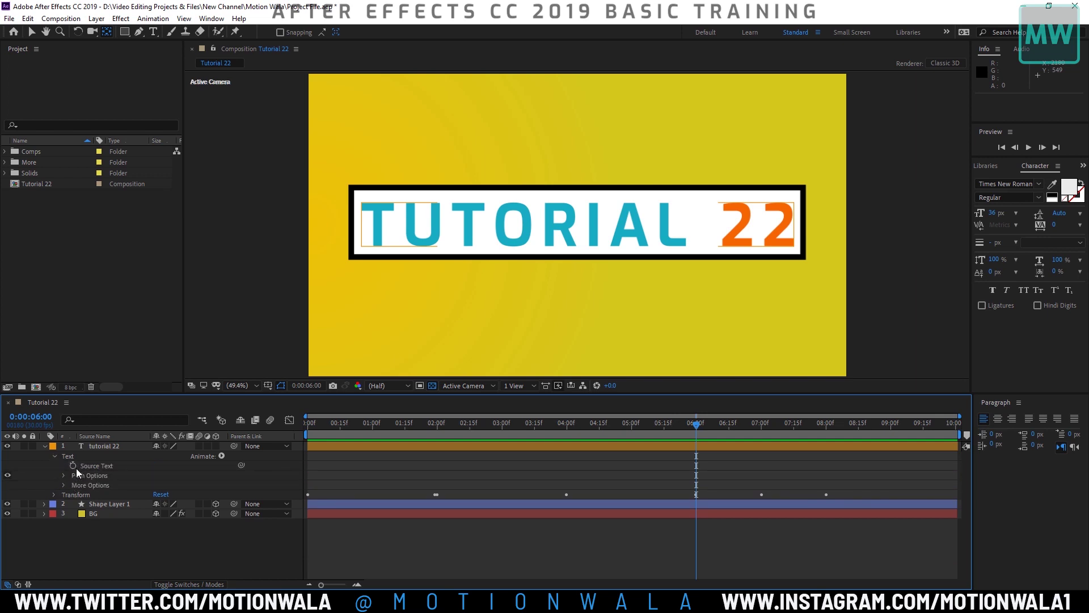
left_click(92, 446)
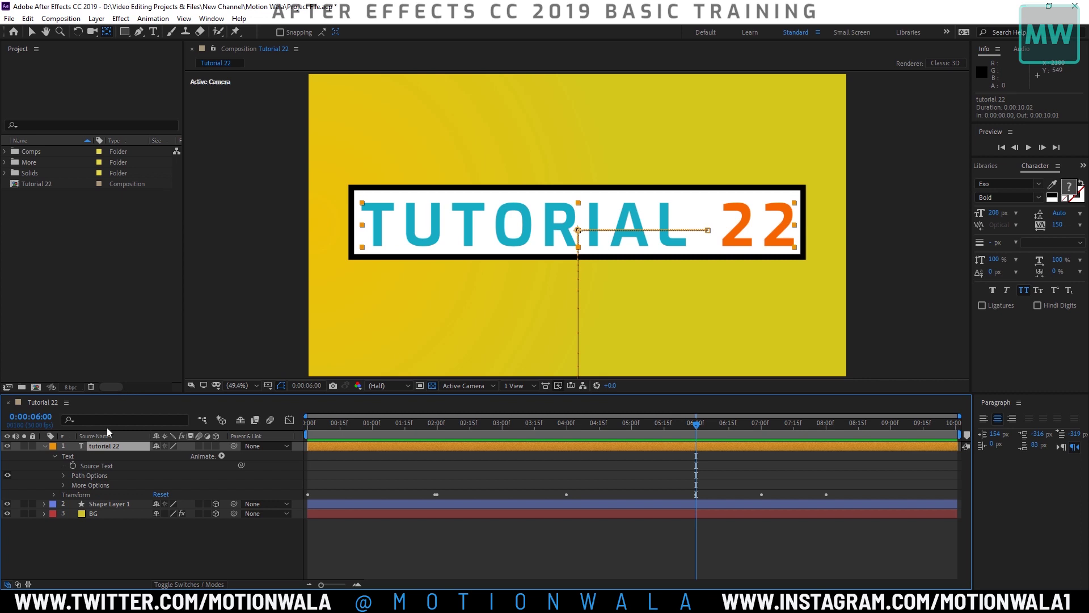
left_click(64, 476)
left_click(168, 485)
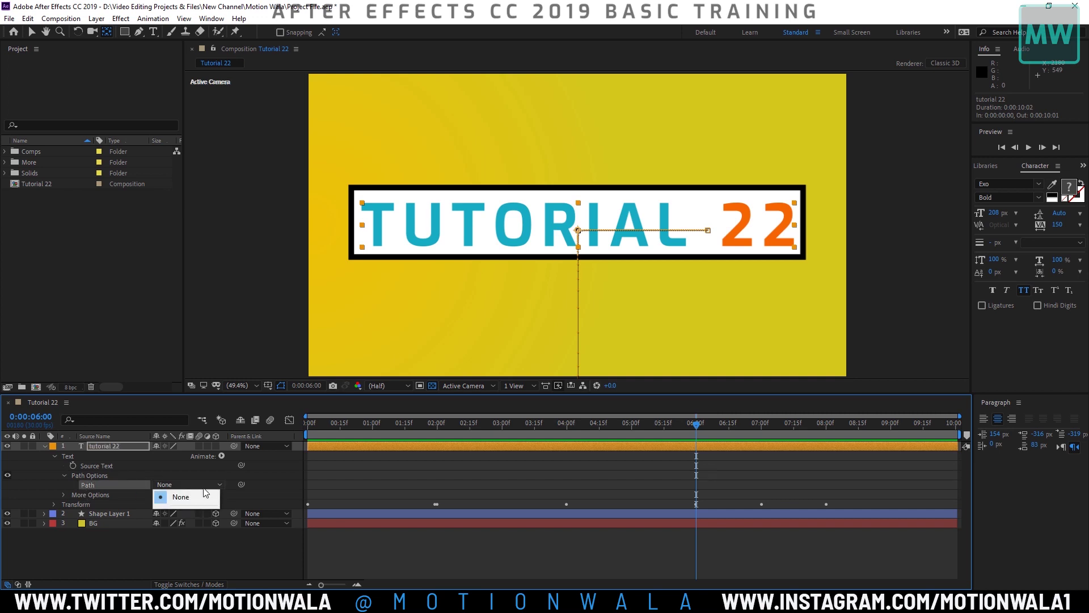
left_click(61, 492)
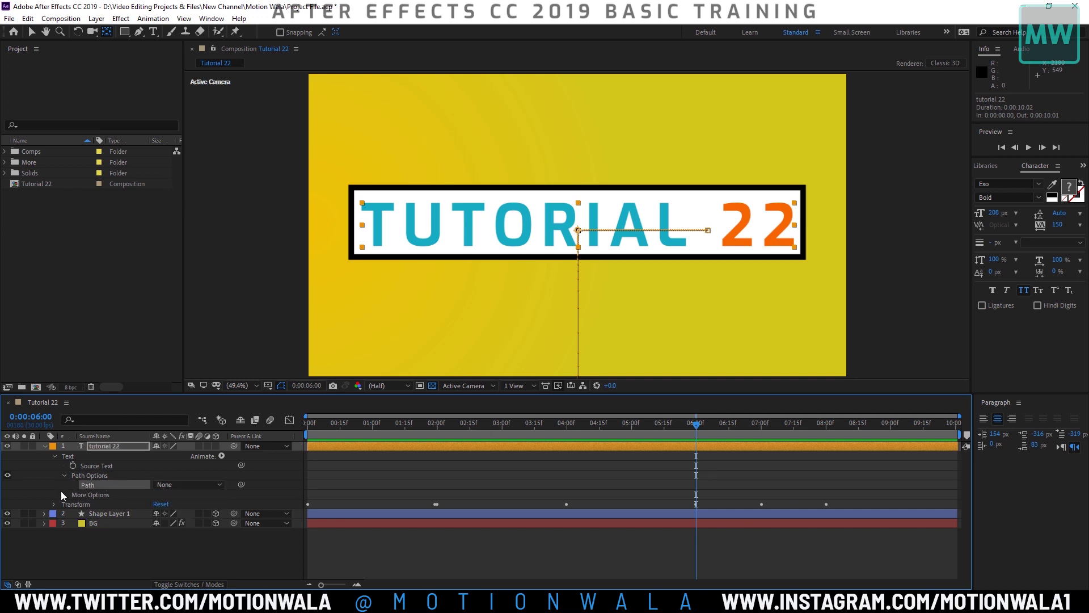
left_click(64, 494)
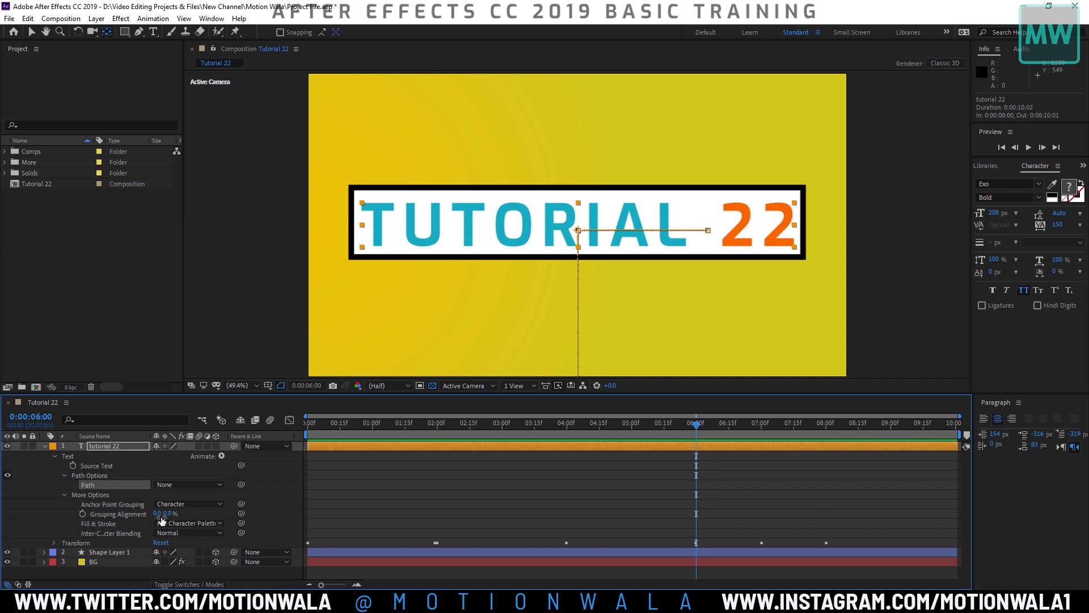
left_click_drag(157, 514, 233, 516)
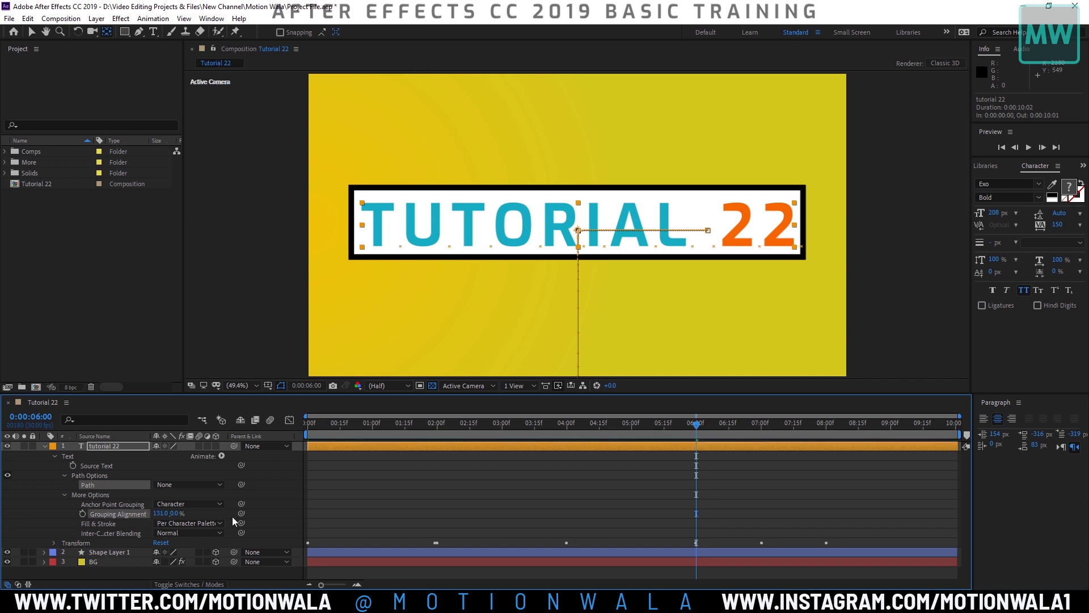
left_click(68, 498)
left_click(64, 495)
Step: Apply the Tint effect to the tutorial 22 text layer, keeping Amount to Tint at 100%
left_click(98, 447)
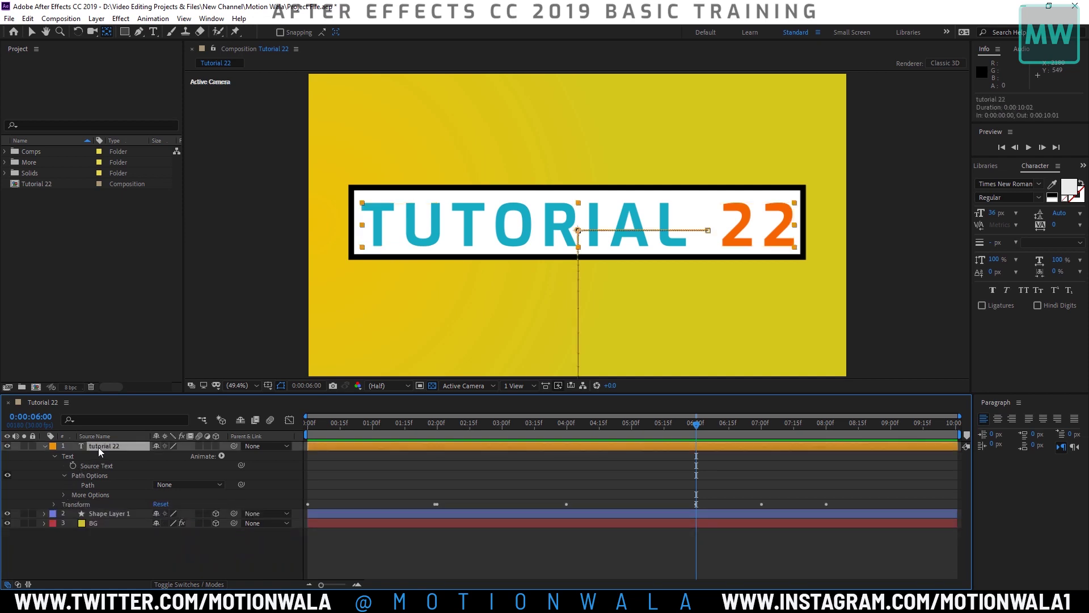
key("ctrl+space")
type("ti")
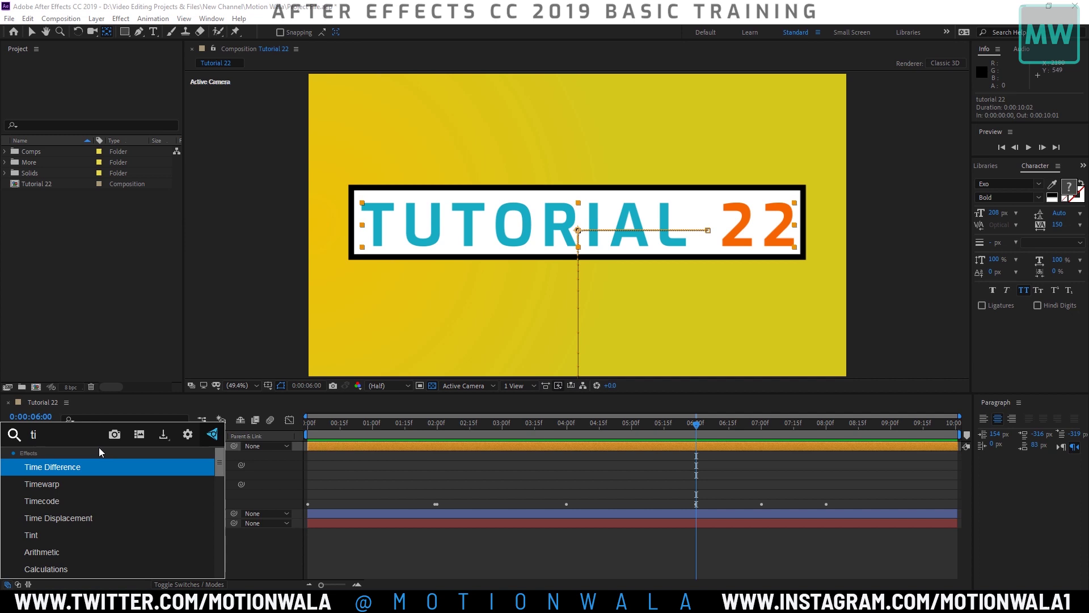
type("mt")
key("BackSpace")
key("BackSpace")
type("n")
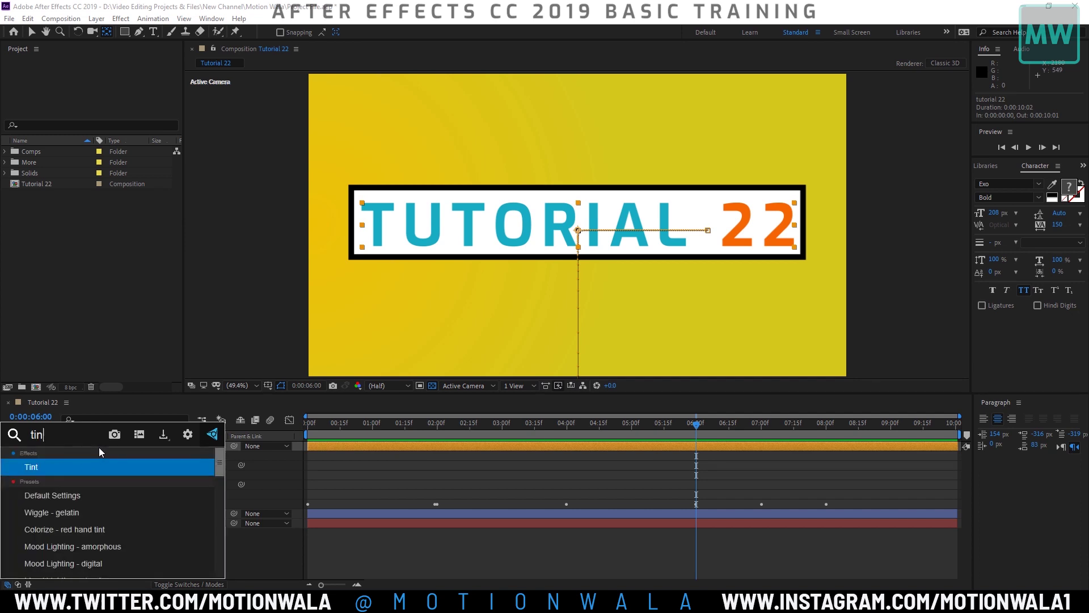
type("t")
key("Return")
key("v")
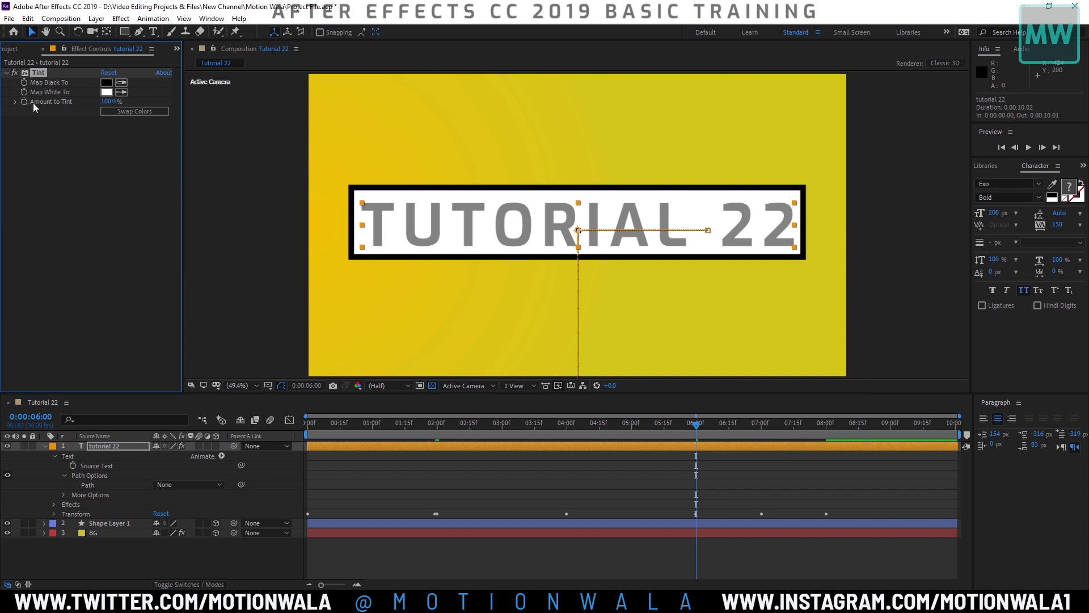
left_click_drag(108, 102, 220, 87)
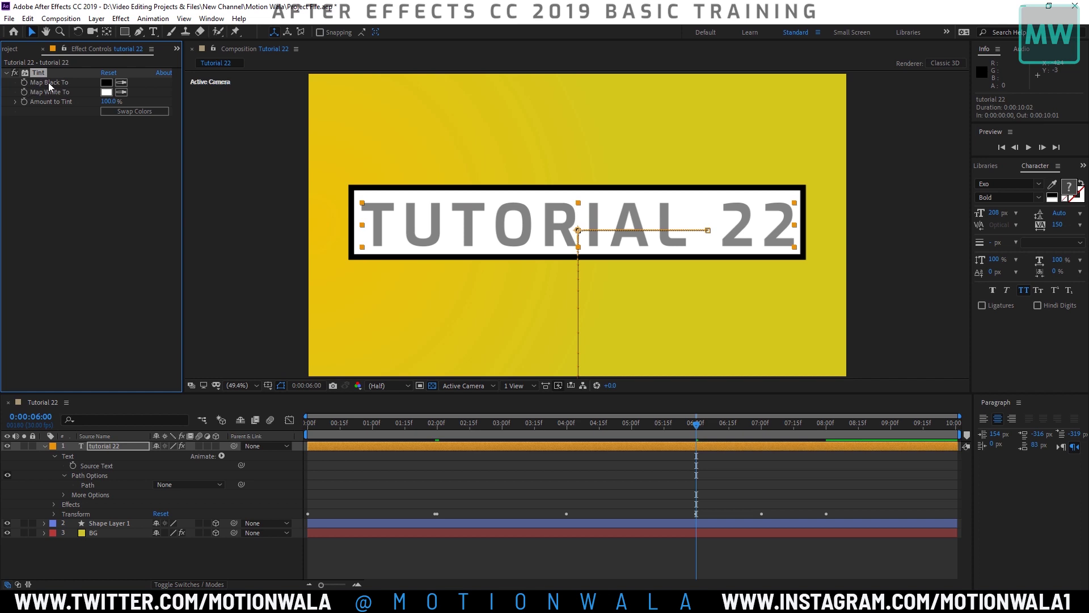
Step: Abandon the red tint trial, delete the Tint effect, and return to the composition start
left_click(107, 83)
left_click(537, 307)
left_click(640, 324)
key("Delete")
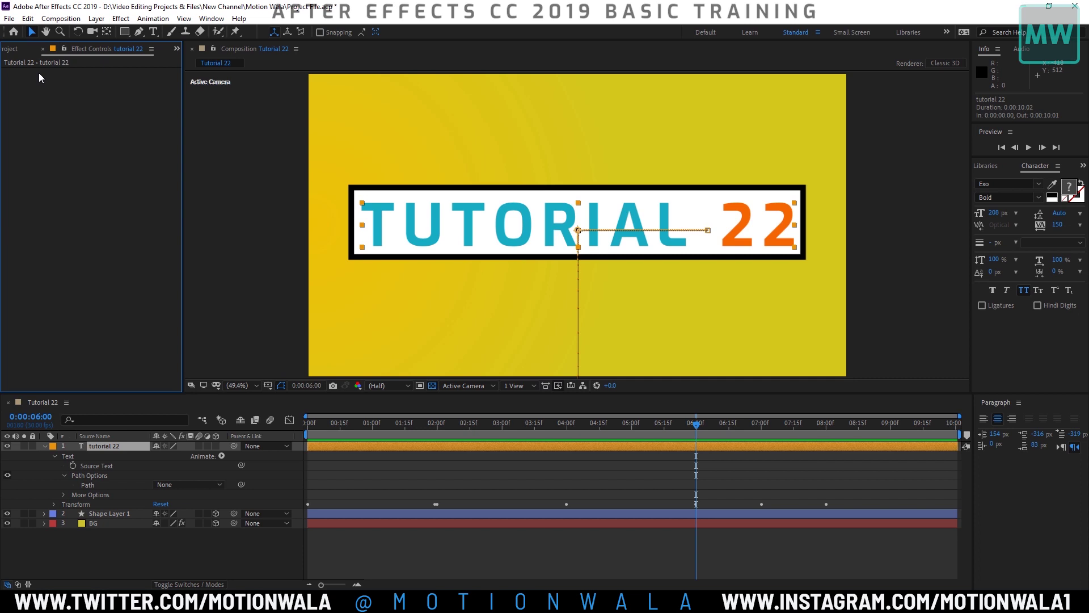
left_click(111, 445)
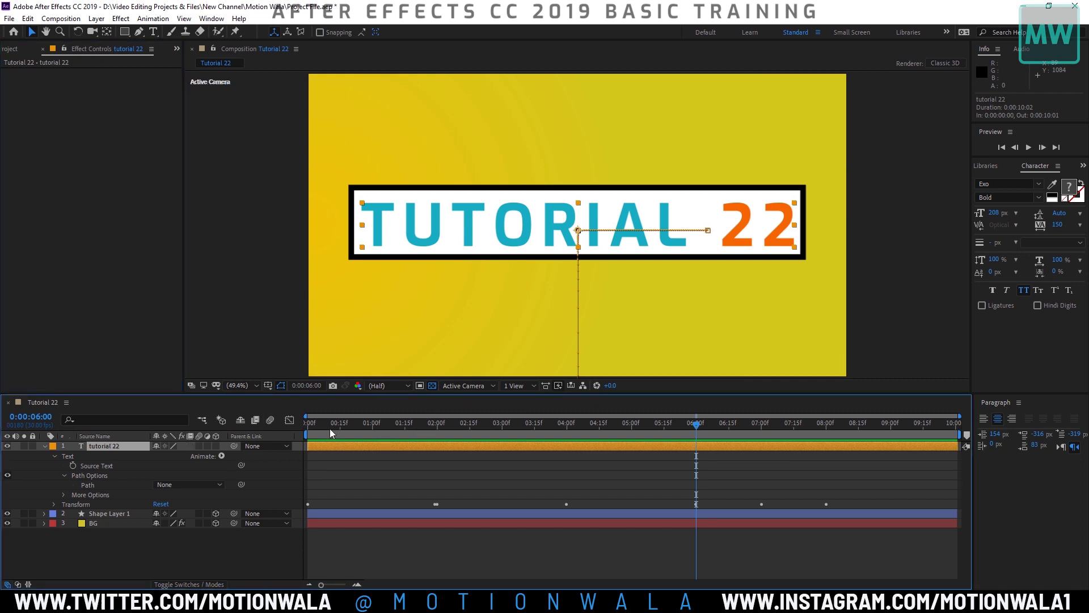
key("Home")
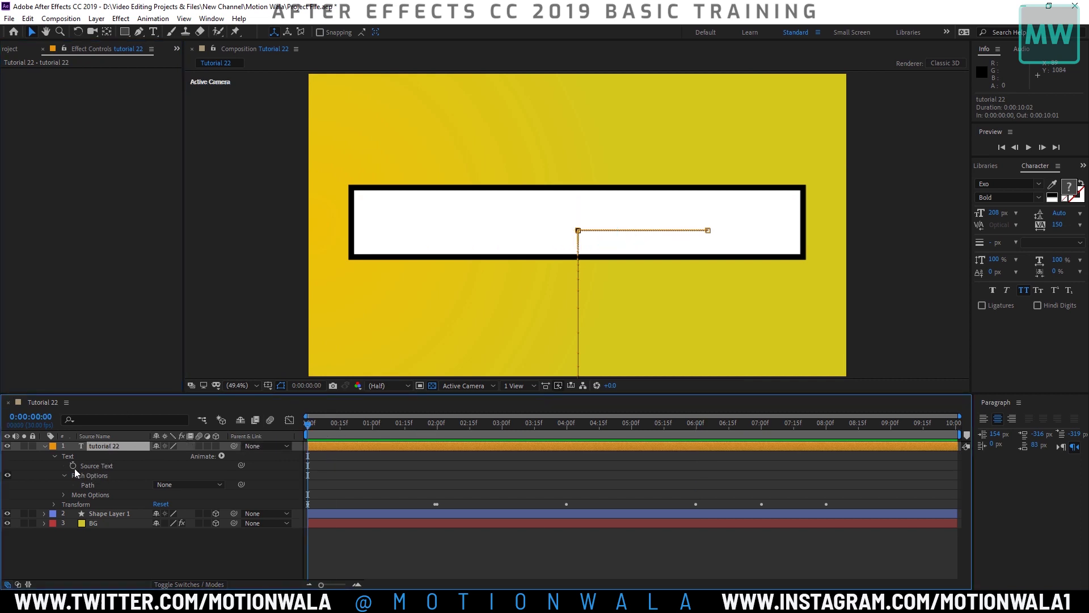
Step: Add a Source Text hold keyframe and move it to 0:00:01:00
left_click(74, 468)
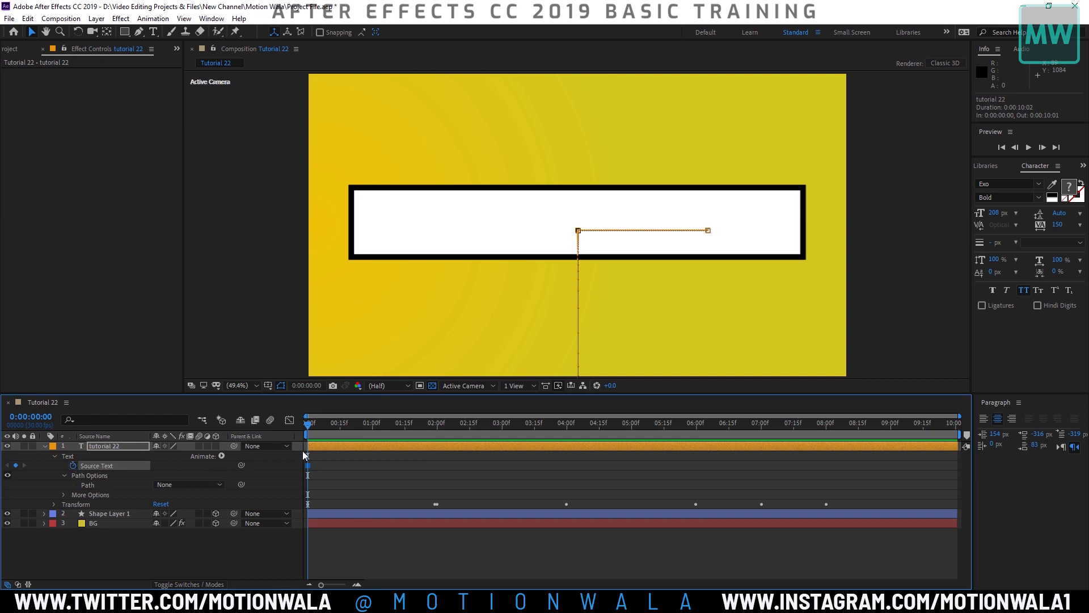
left_click_drag(309, 465, 369, 464)
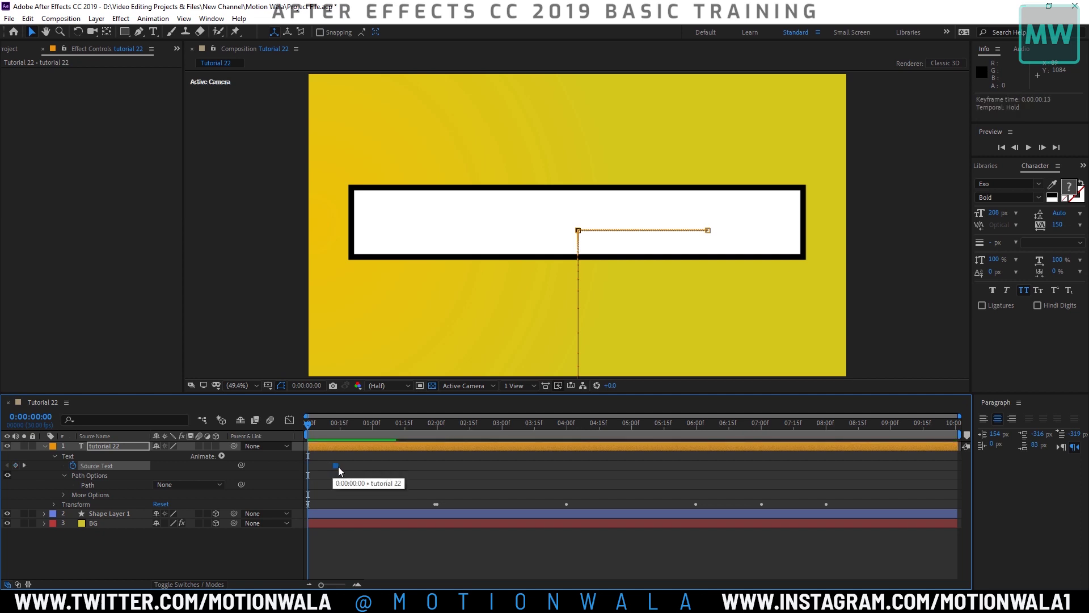
left_click(371, 423)
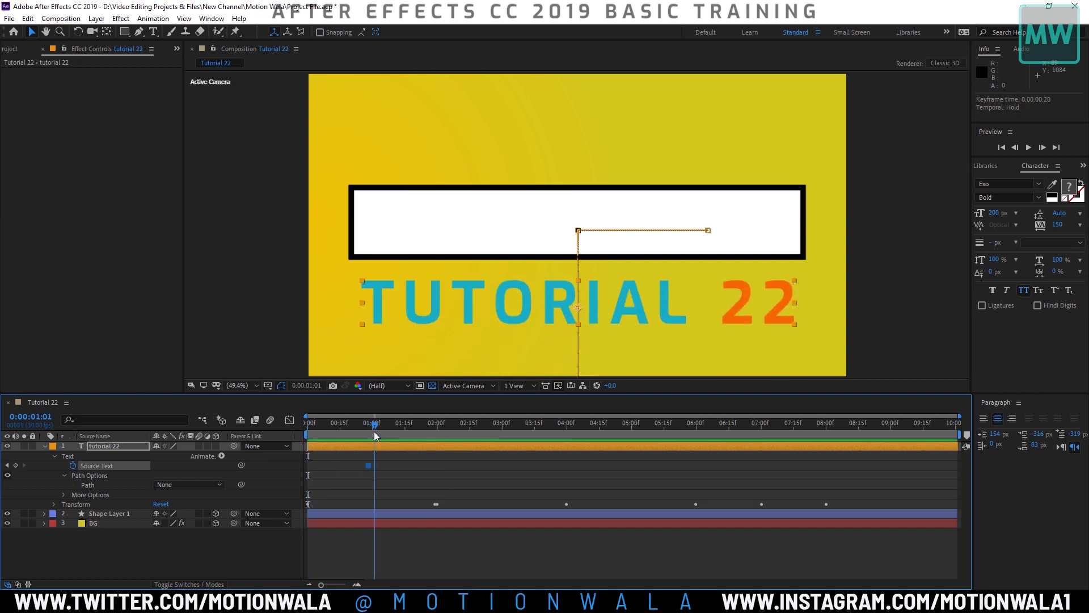
left_click_drag(374, 430, 361, 464)
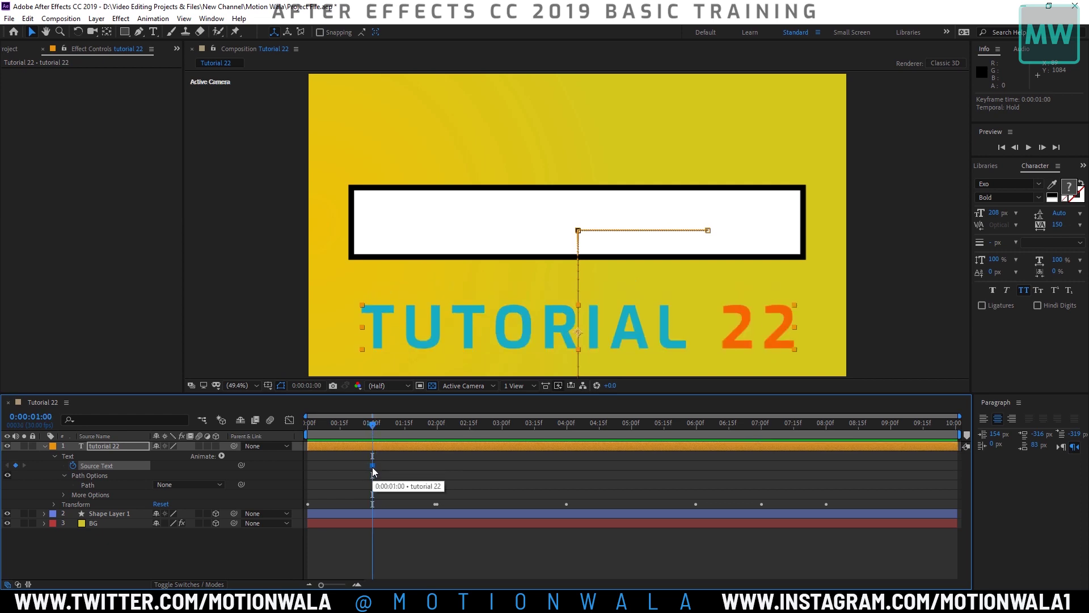
right_click(376, 471)
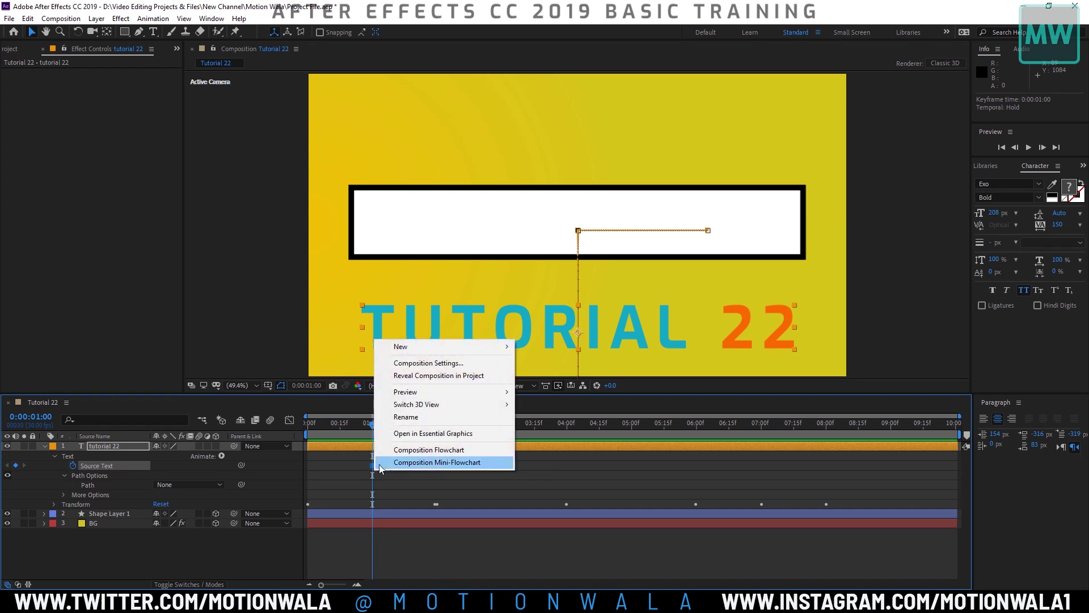
right_click(370, 468)
mouse_move(403, 462)
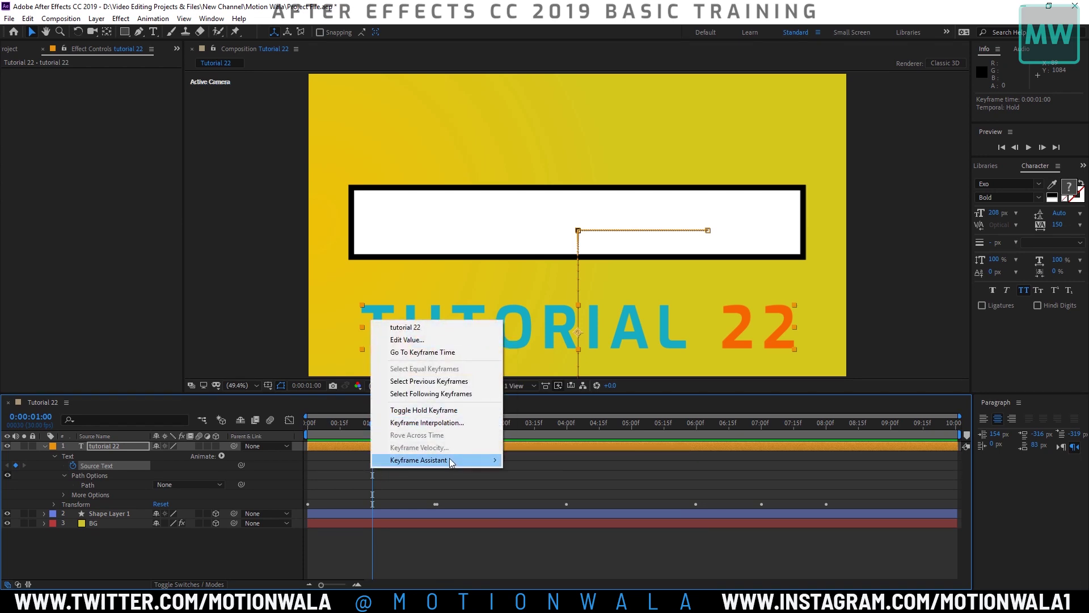
left_click(404, 488)
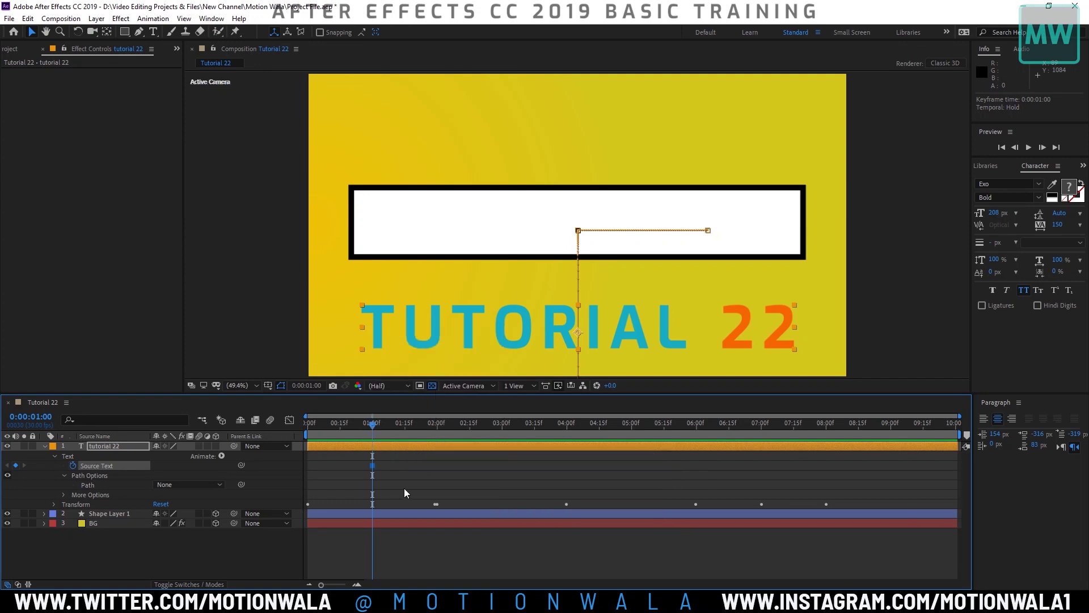
Step: Zoom the timeline in on the first seconds and move the current time back toward the start
left_click(357, 584)
left_click_drag(461, 583, 431, 582)
left_click_drag(403, 431, 277, 434)
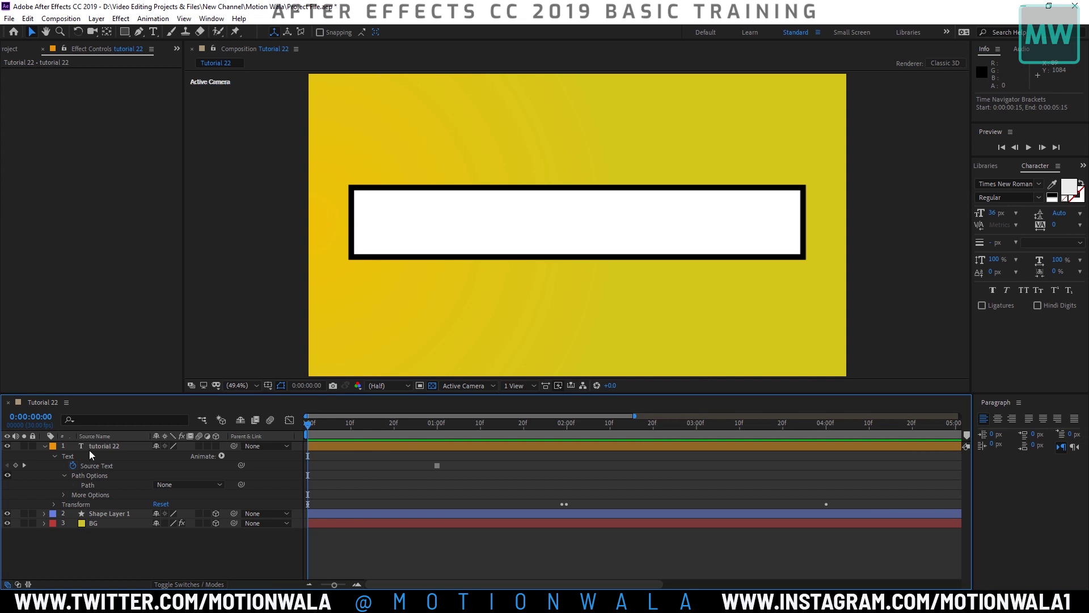
Step: Add a Source Text keyframe at 0:00 and change the one-second text to 'MOTION WALA'
left_click(17, 465)
left_click(24, 466)
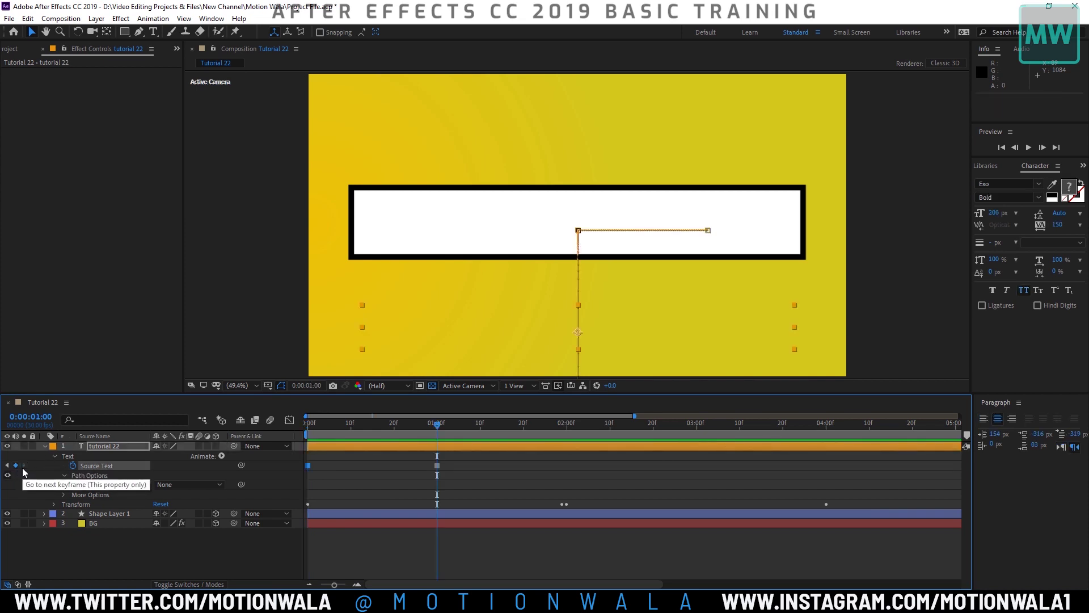
double_click(682, 343)
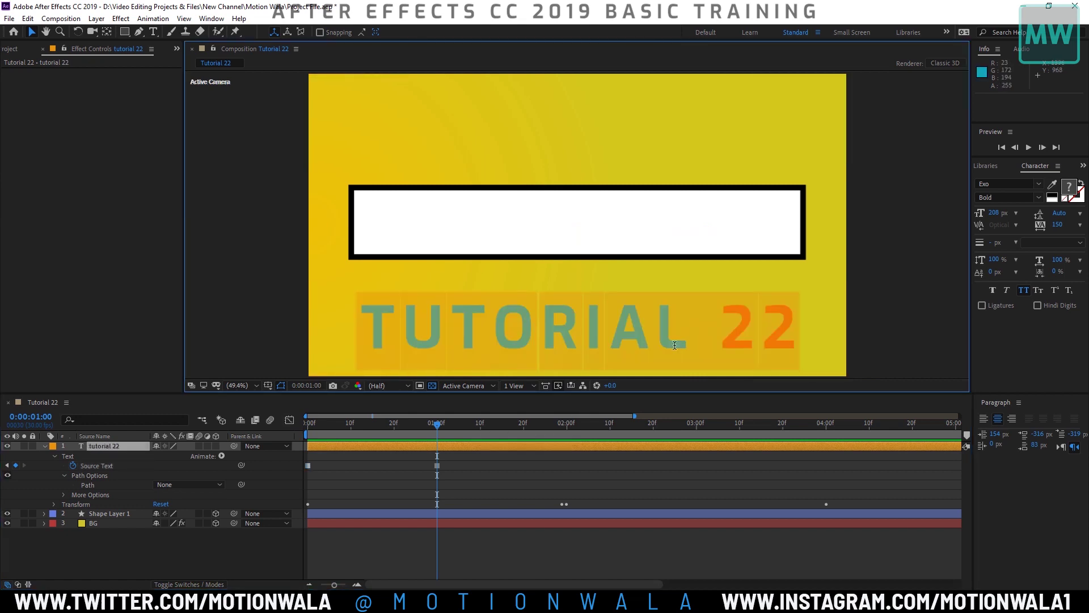
left_click(763, 327)
left_click(786, 325, "shift")
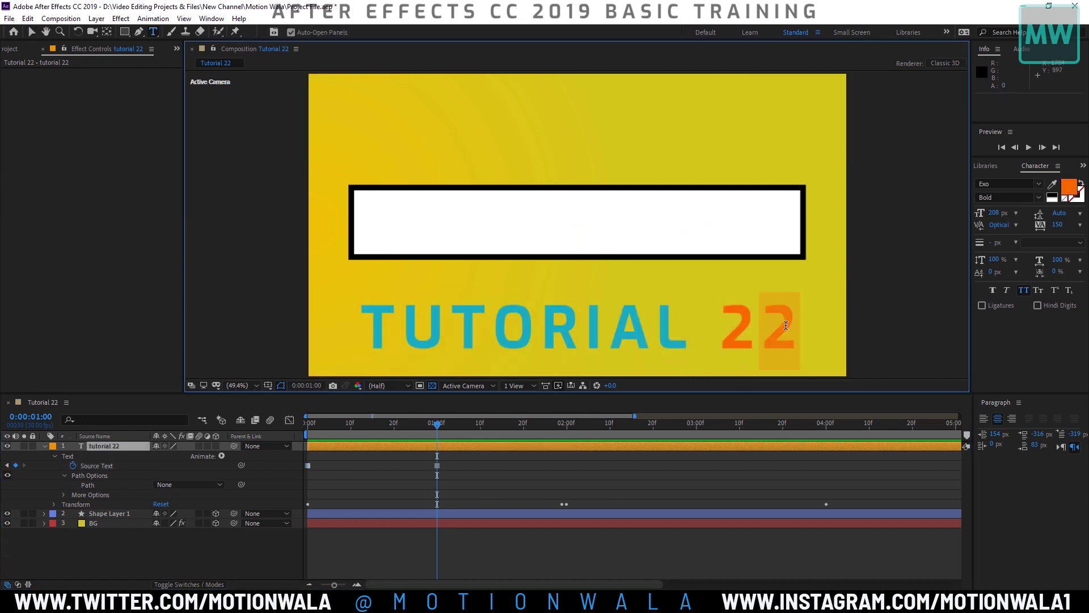
key("ctrl+a")
type("MOTIO")
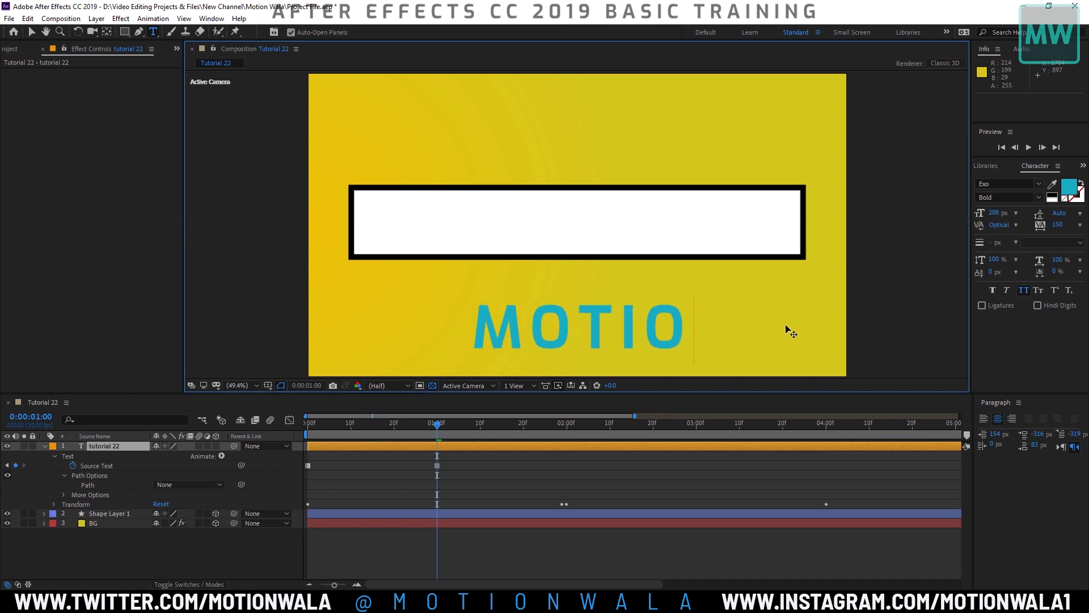
type("N W")
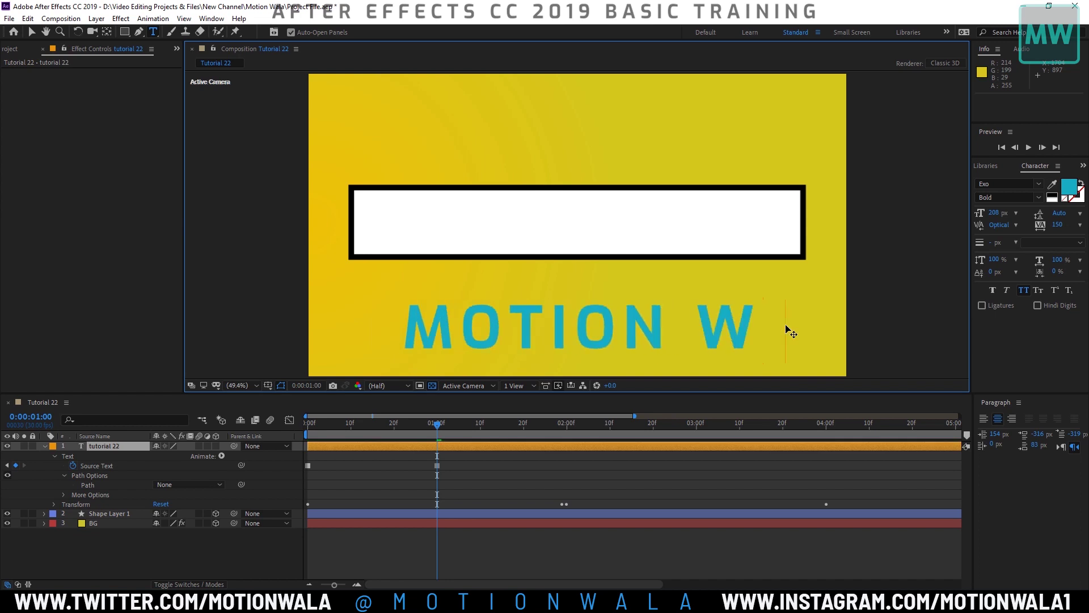
type("ALA")
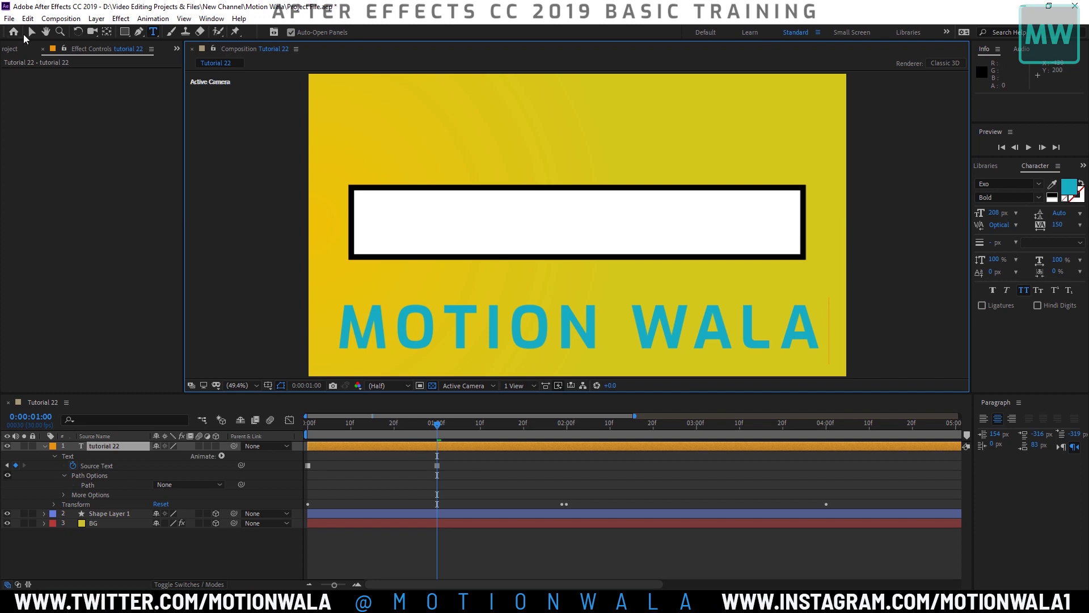
left_click(32, 32)
Step: Set MOTION WALA in Fontdinerdotcom Regular at 202 px, then return to the start
left_click_drag(997, 213, 991, 214)
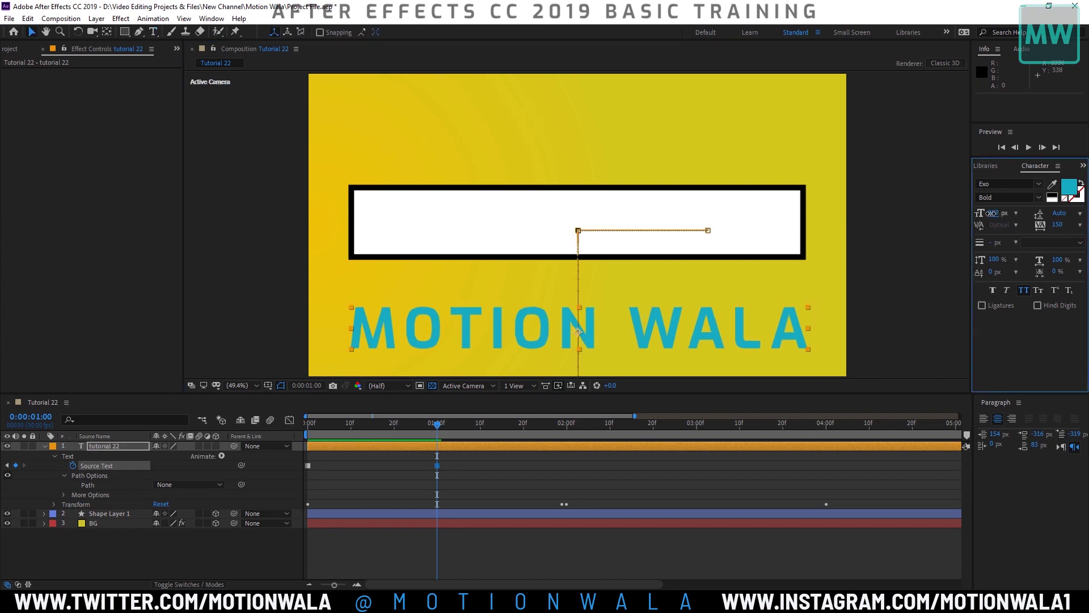
left_click(1039, 183)
scroll(1019, 257, "down", 5)
scroll(1019, 257, "down", 3)
key("Escape")
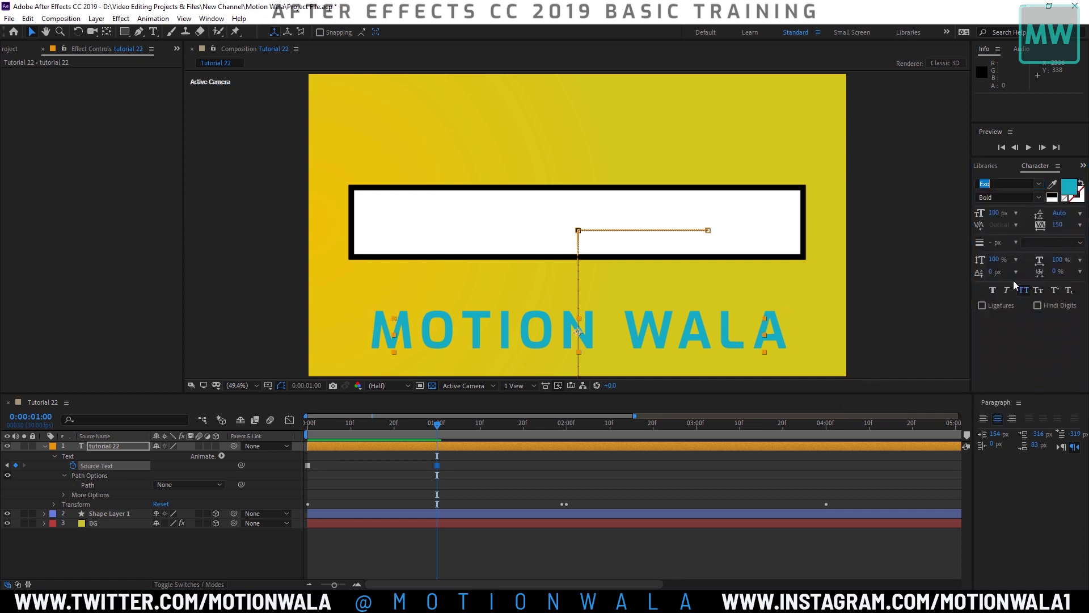
key("Down")
left_click_drag(994, 213, 1006, 214)
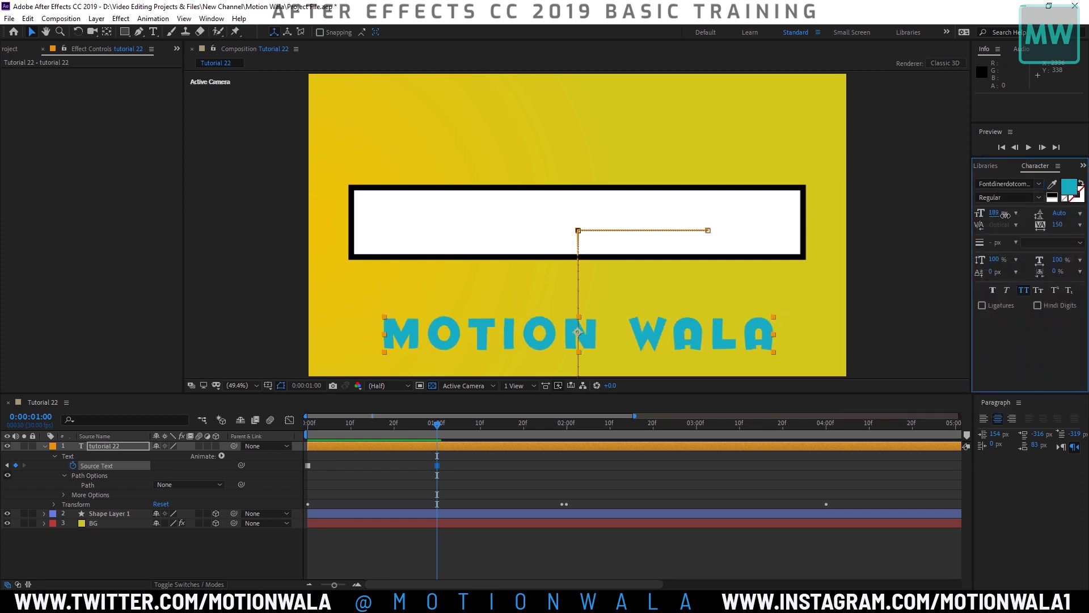
left_click(436, 432)
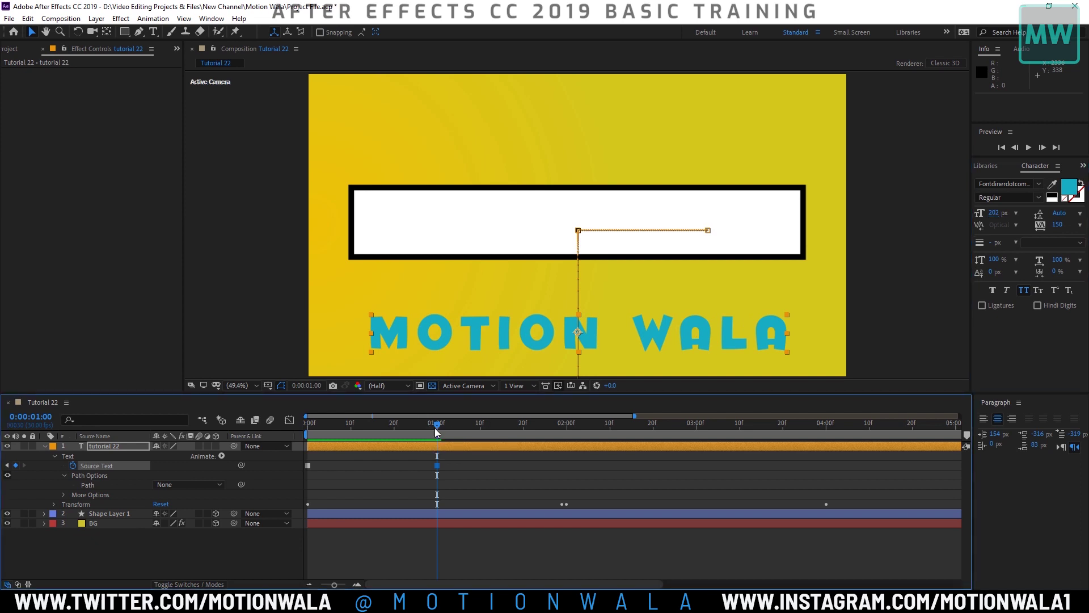
left_click_drag(436, 433, 263, 427)
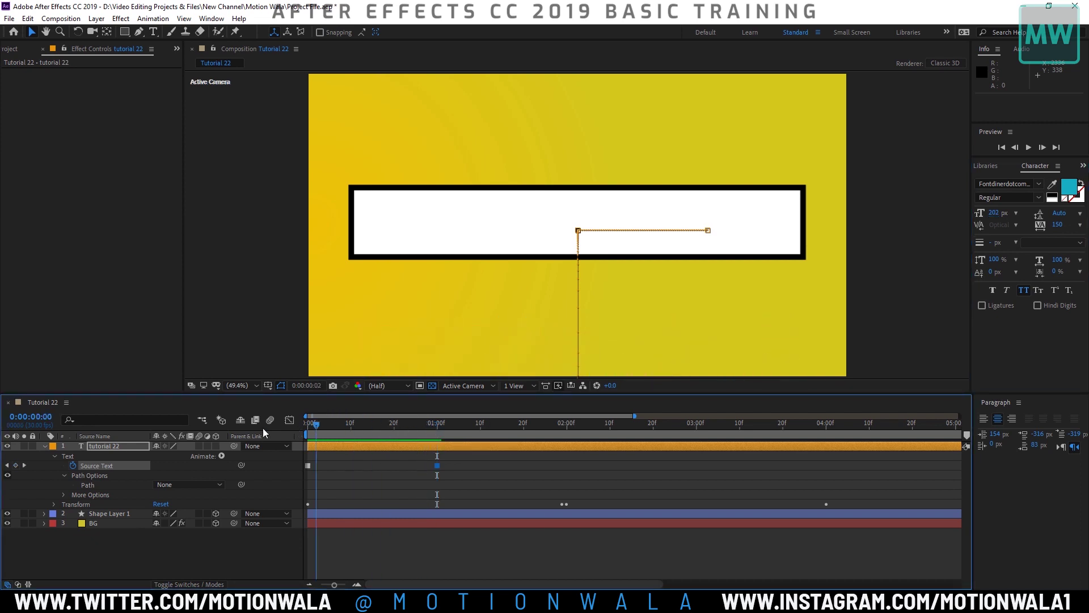
Step: Preview the title animation and check the title a couple of frames earlier
key("comma")
key("comma")
key("space")
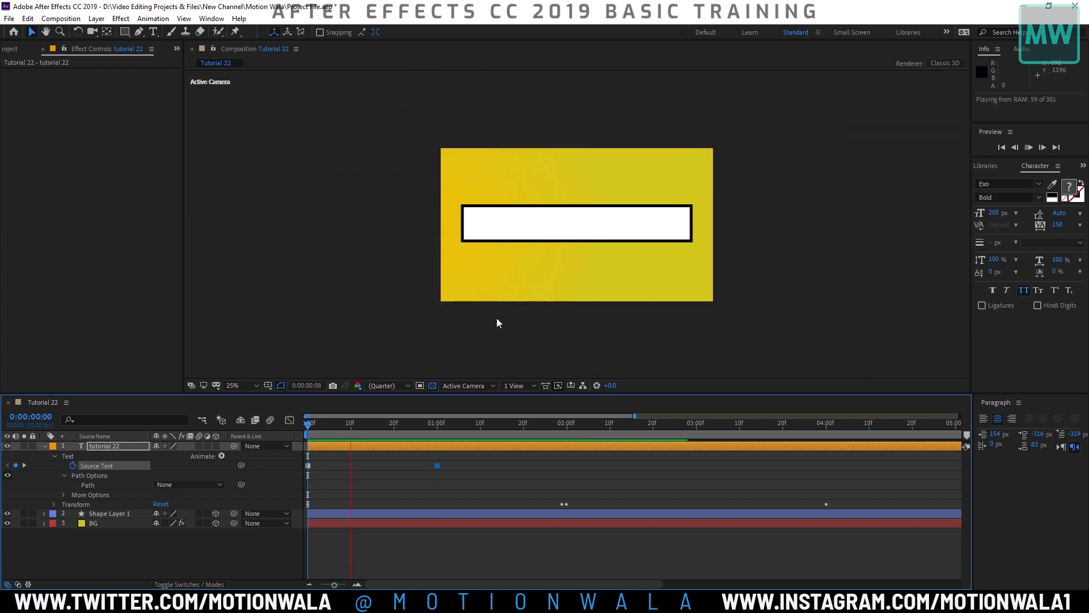
key("space")
key("period")
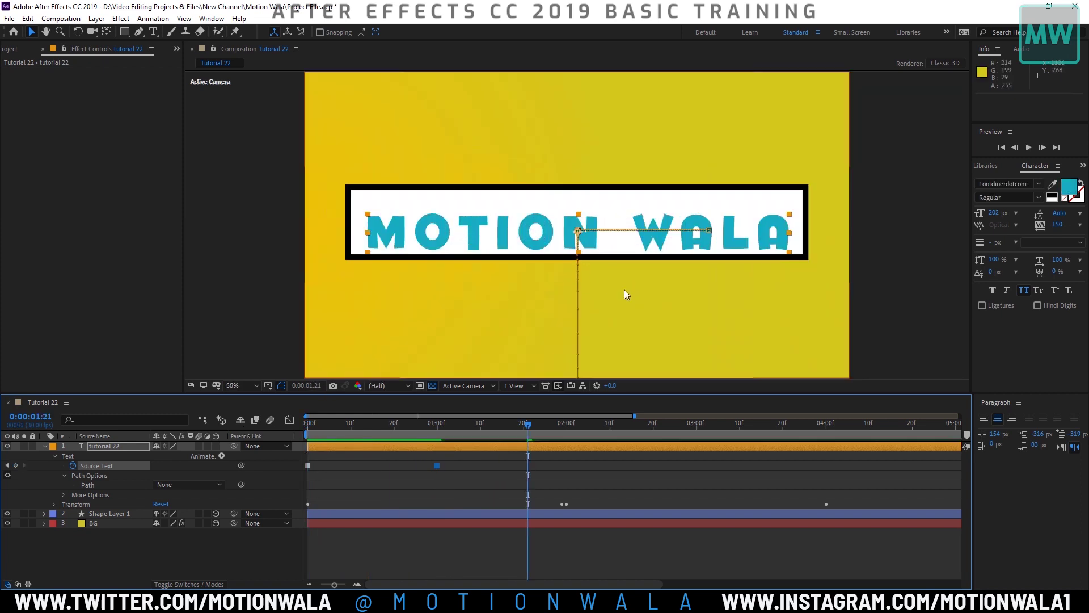
left_click_drag(478, 424, 523, 427)
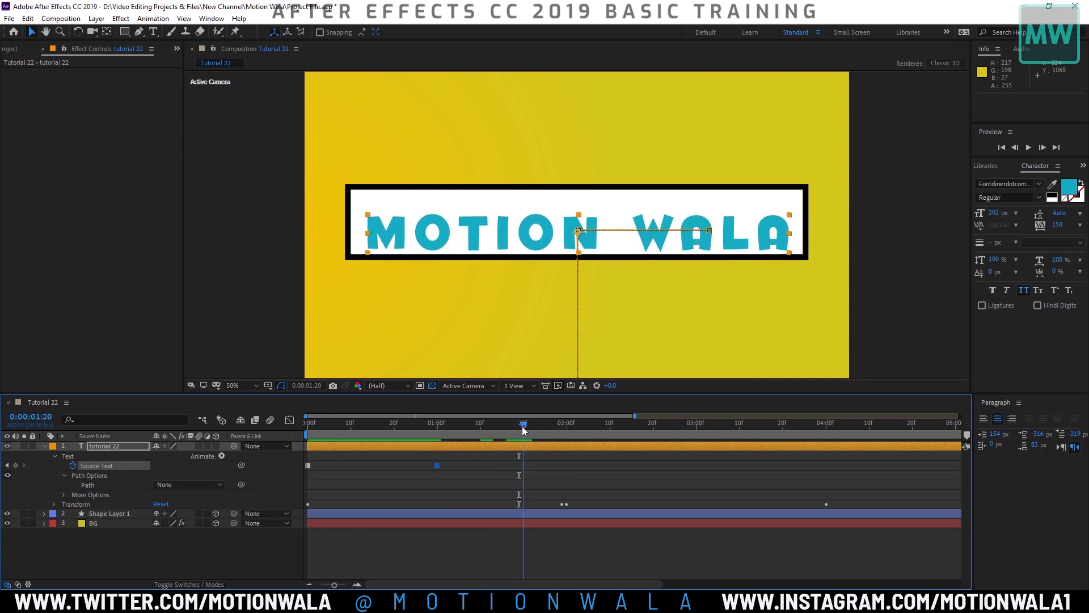
Step: Move the text-swap keyframe to 1:20, preview it, and show only animated properties with U
left_click_drag(437, 466, 523, 465)
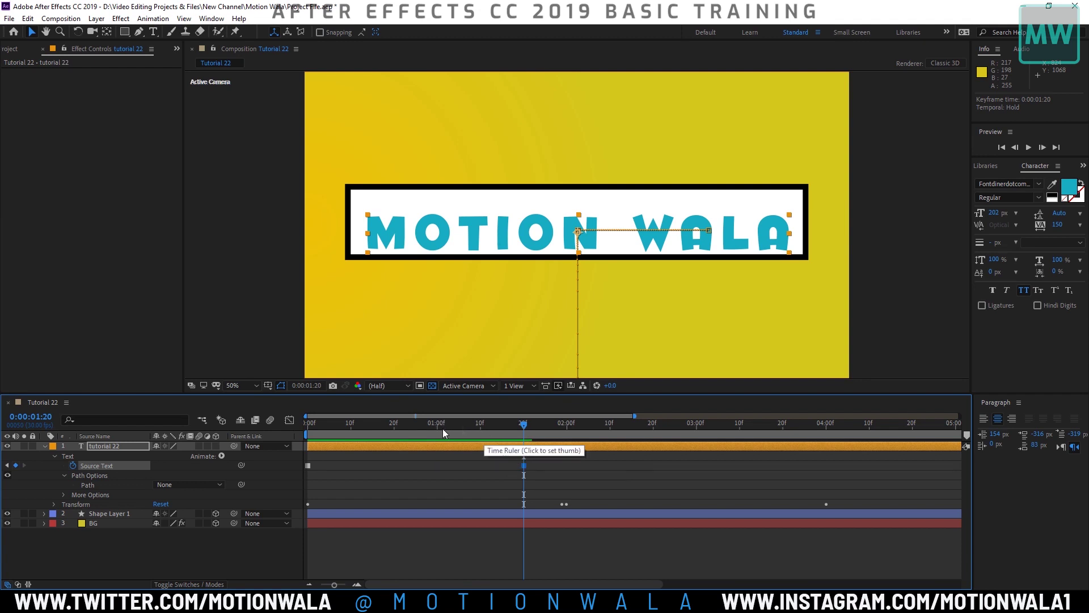
mouse_move(435, 425)
left_mouse_down()
mouse_move(466, 438)
mouse_move(338, 425)
mouse_move(533, 431)
mouse_move(295, 434)
left_mouse_up()
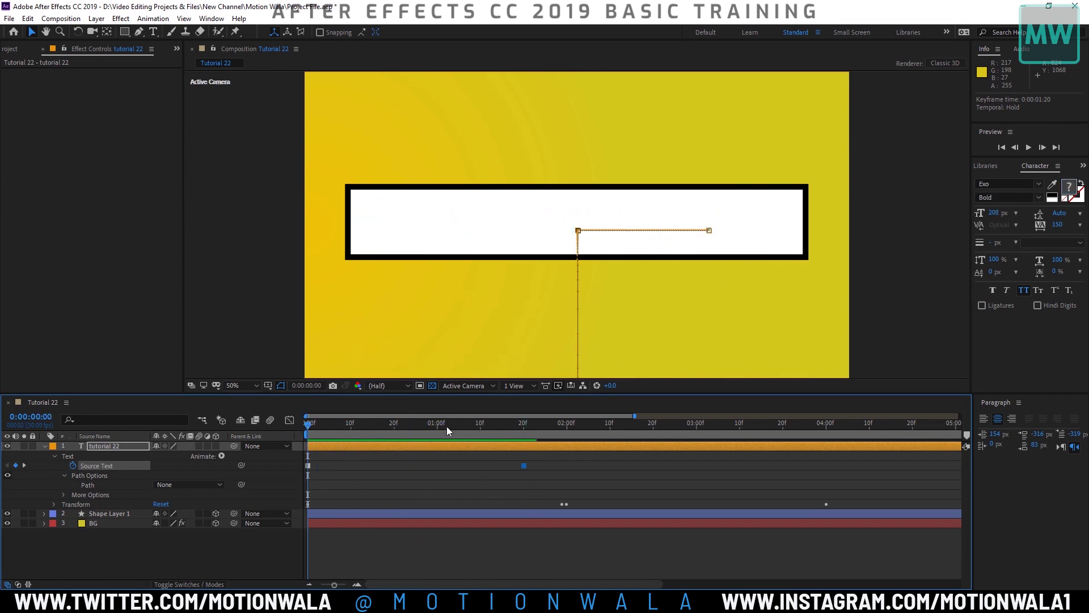
key("space")
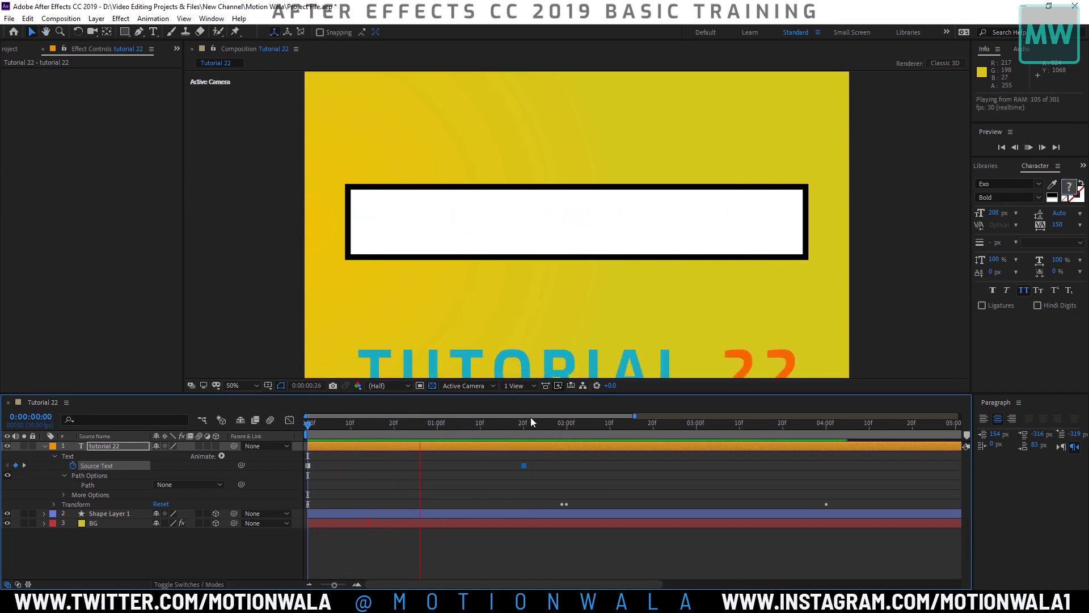
left_click_drag(482, 431, 441, 435)
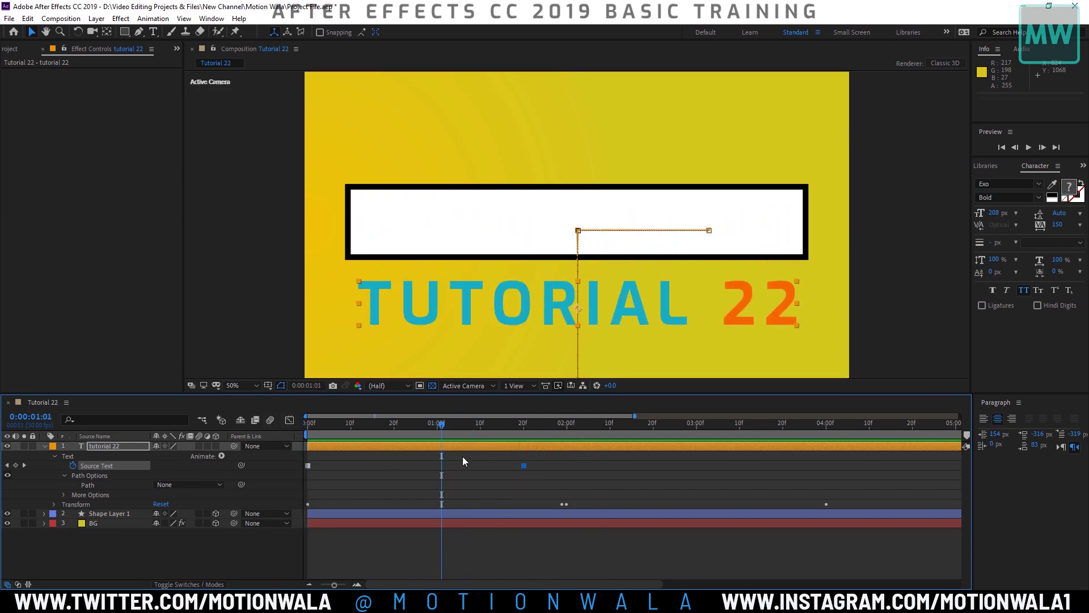
left_click(556, 503)
left_click(400, 448)
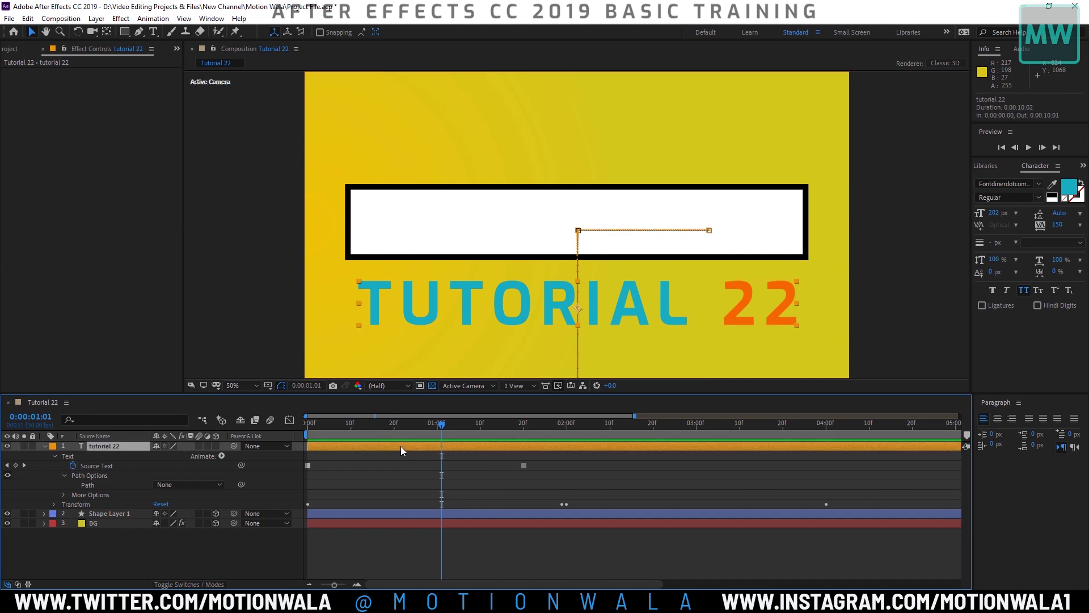
key("u")
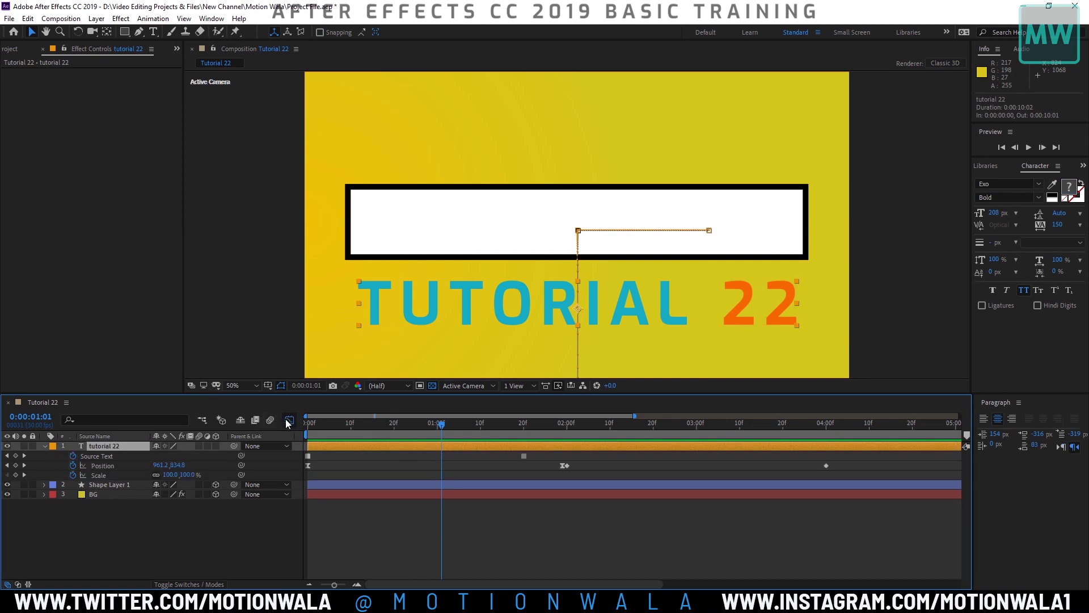
Step: Inspect the Position speed curve in the Graph Editor just before one second
left_click(288, 420)
left_click(111, 465)
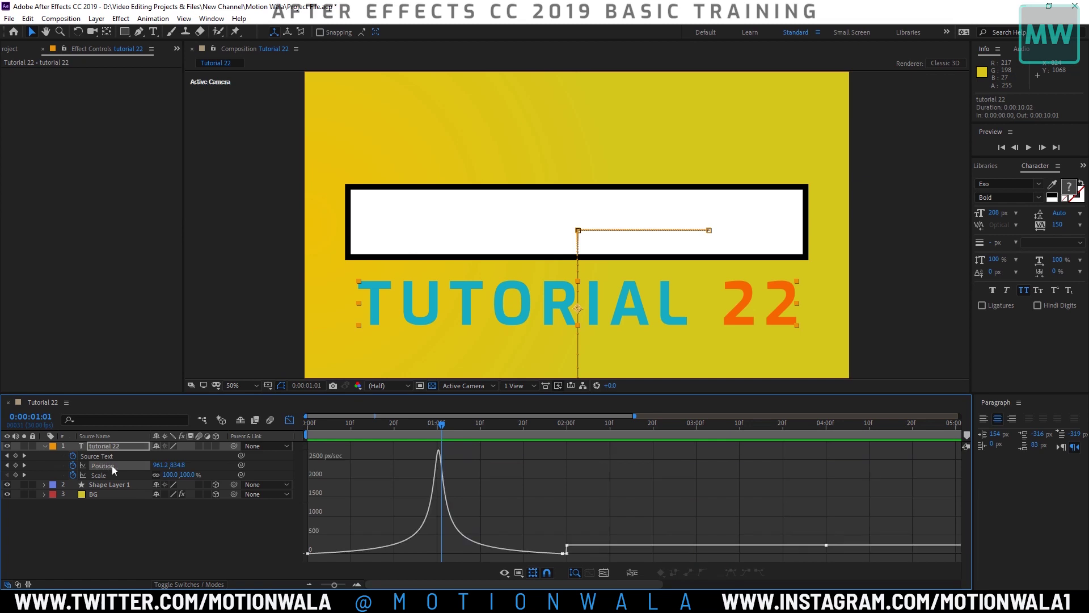
left_click(433, 437)
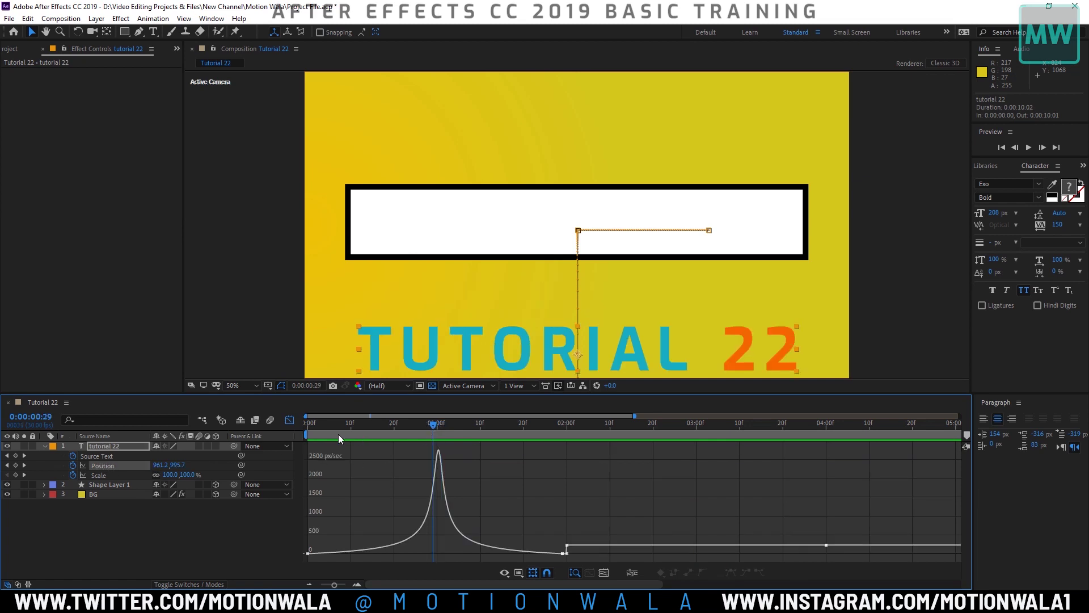
left_click(287, 424)
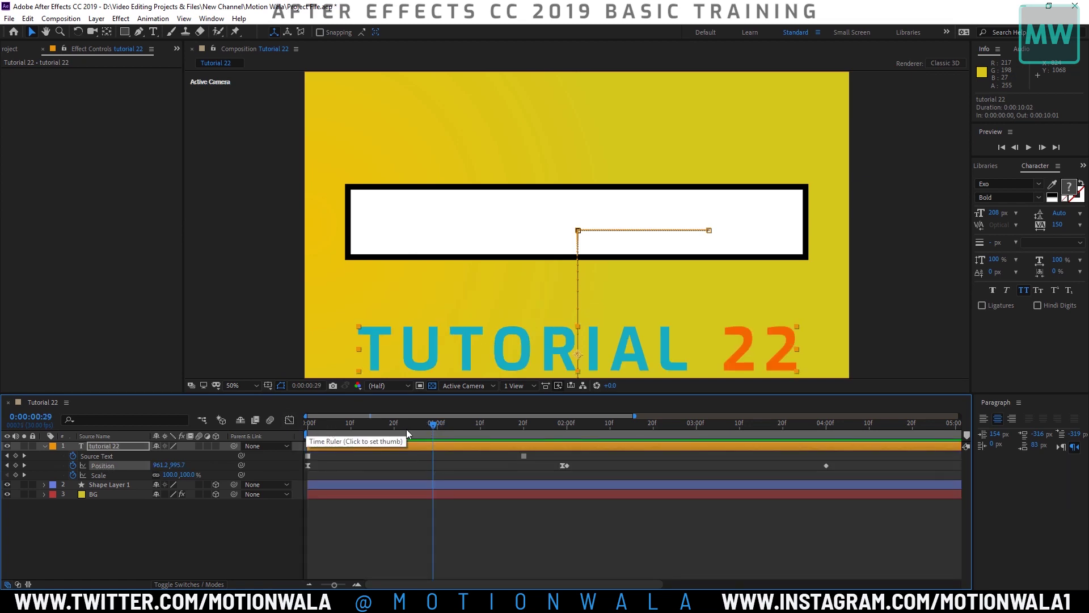
Step: Move the text-swap keyframe back to 1:00 and preview MOTION WALA sliding in up to 1:20
left_click(437, 433)
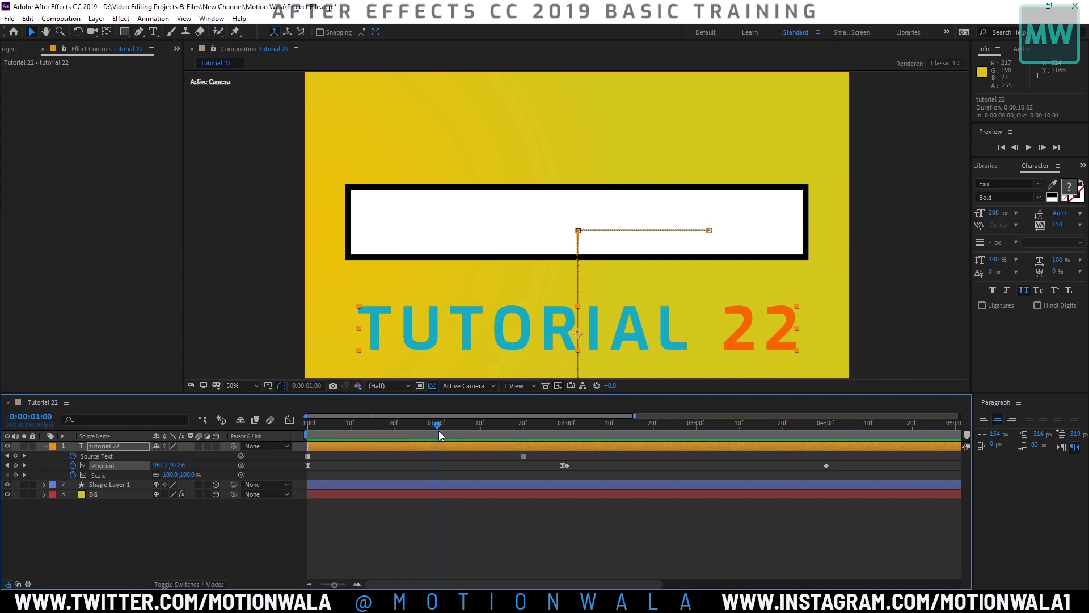
left_click_drag(524, 458, 435, 453)
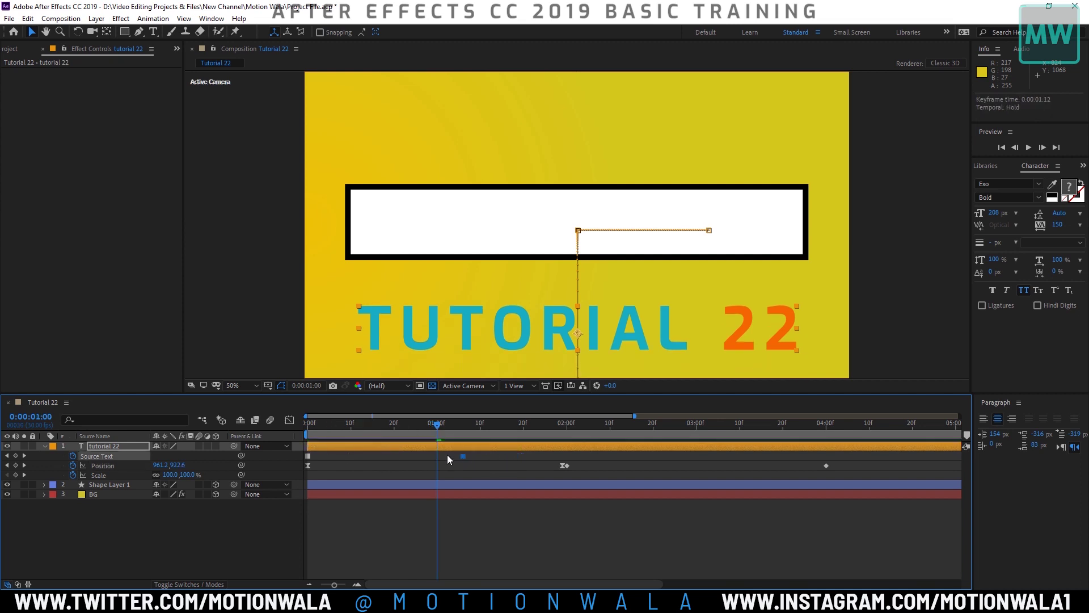
key("space")
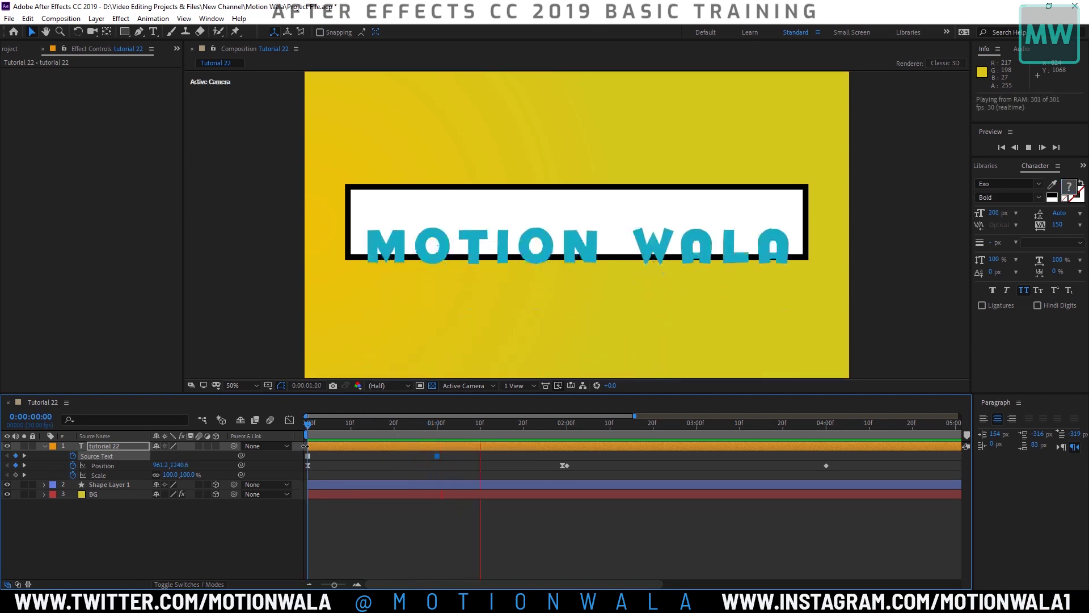
key("space")
key("space")
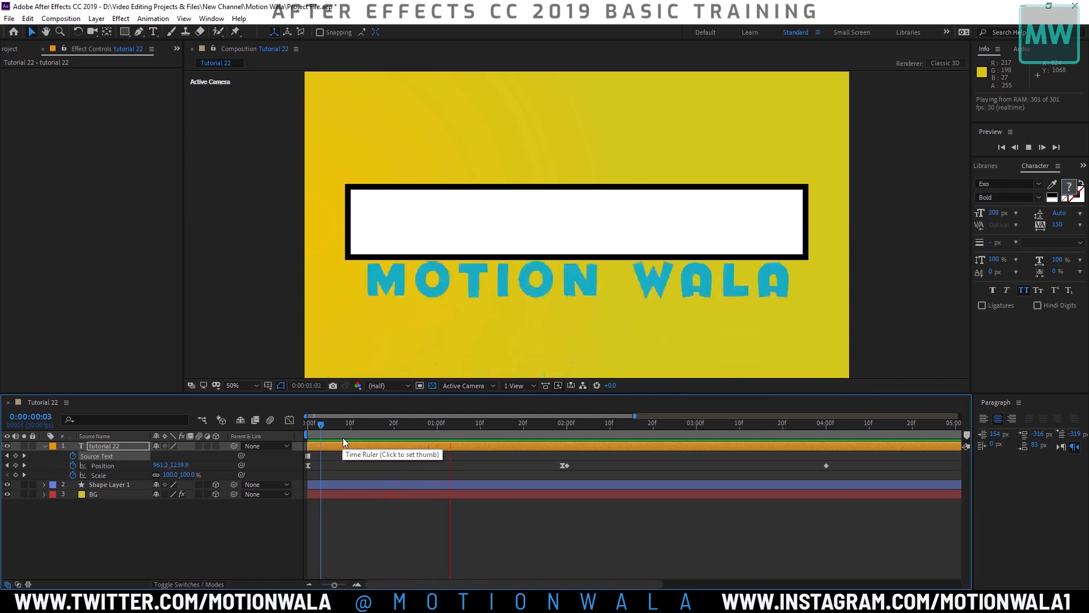
key("space")
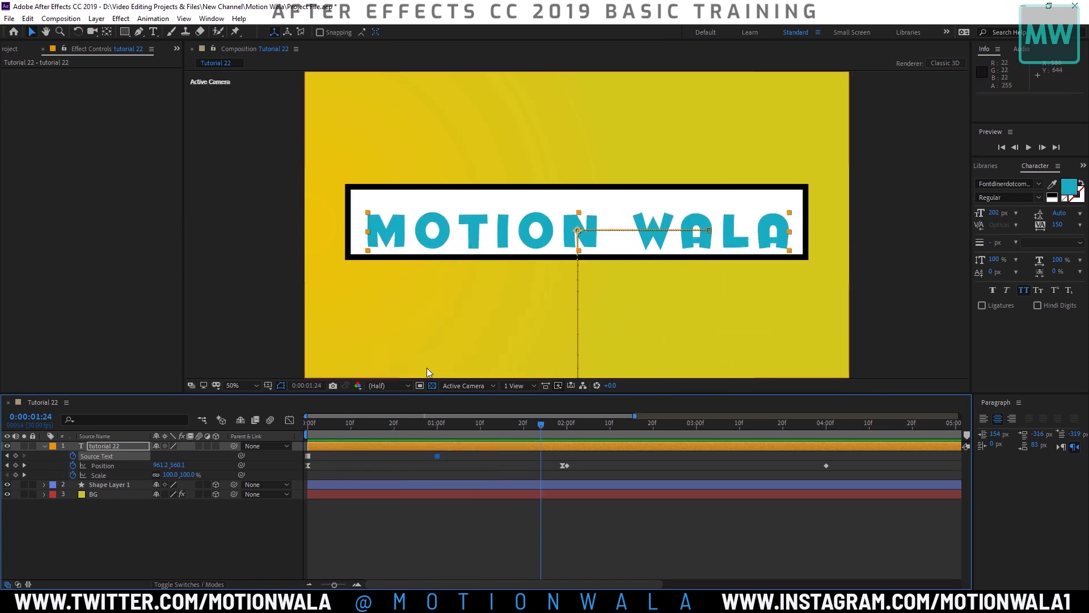
left_click(328, 422)
left_click_drag(328, 421, 522, 418)
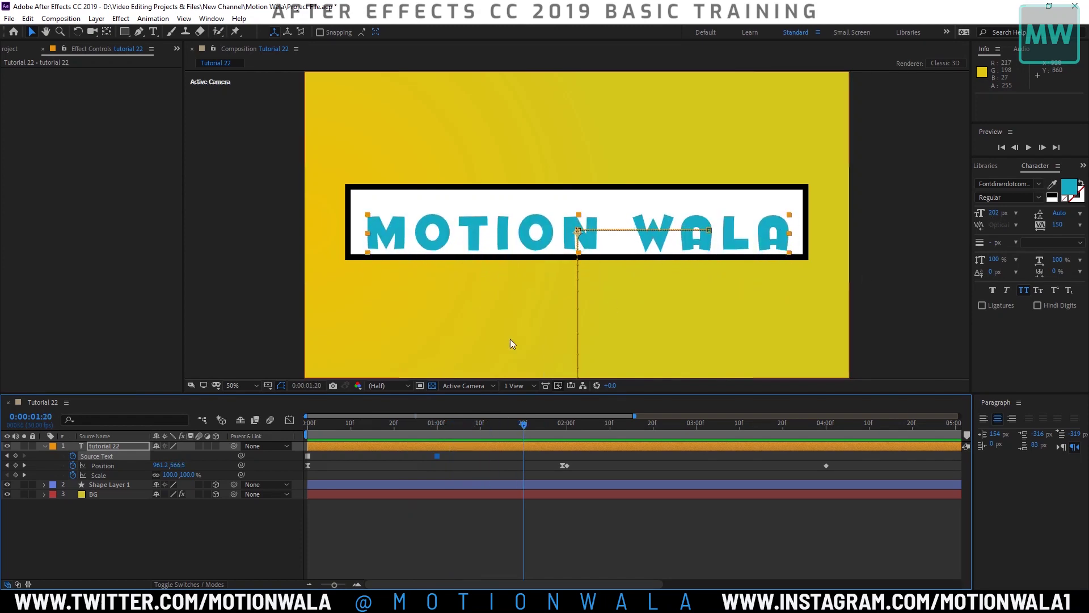
left_click(525, 521)
left_click(450, 447)
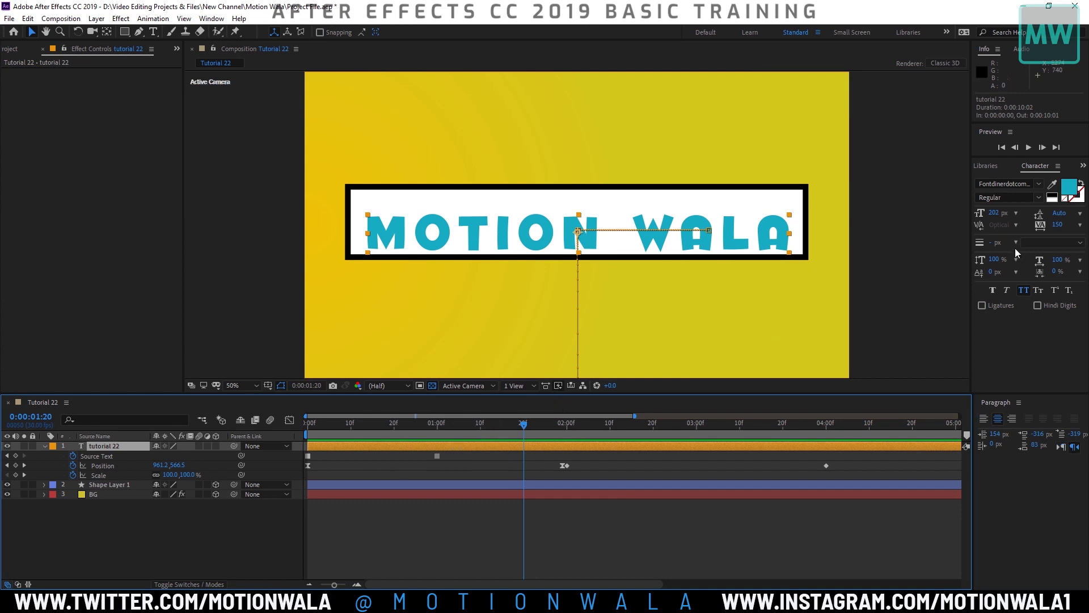
Step: Try a smaller MOTION WALA font size, undo it, and enlarge the text again
mouse_move(1002, 214)
left_mouse_down()
mouse_move(939, 224)
mouse_move(952, 230)
left_mouse_up()
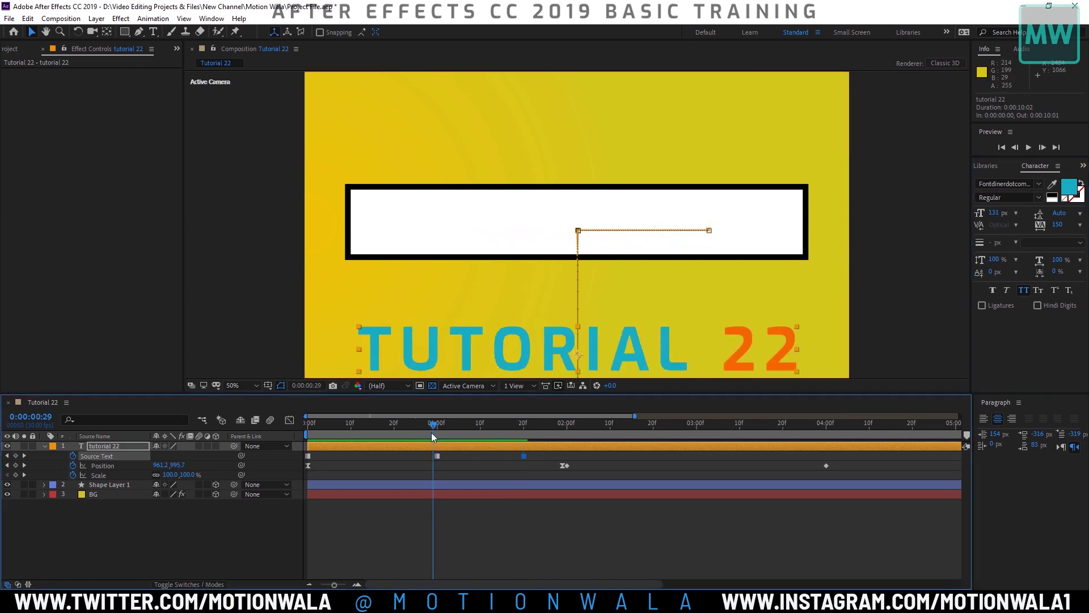
left_click_drag(439, 431, 437, 435)
key("ctrl+z")
key("ctrl+z")
key("ctrl+z")
key("ctrl+z")
key("ctrl+z")
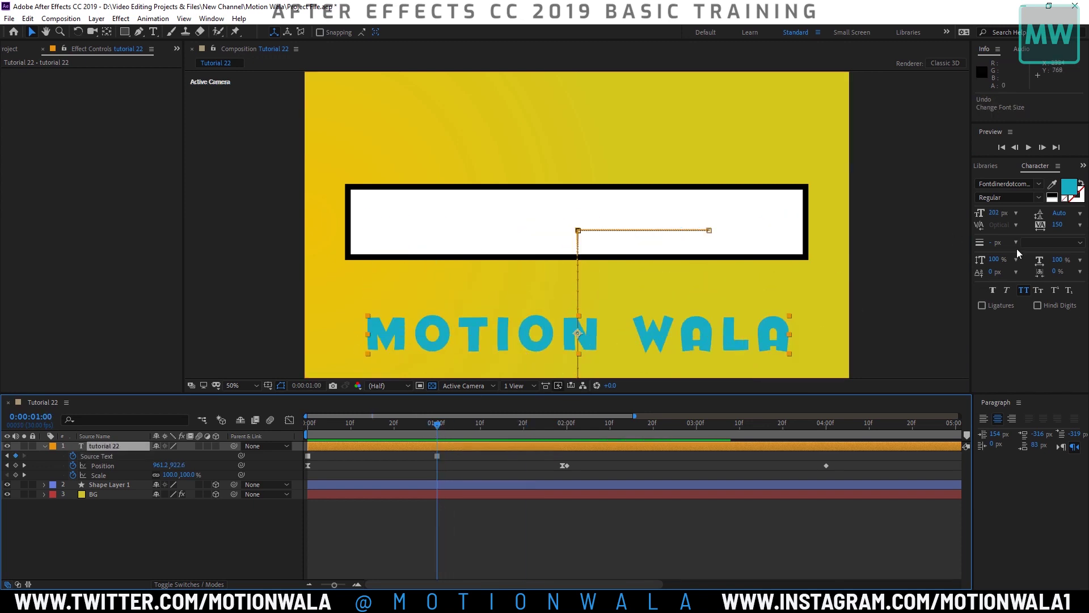
left_click_drag(994, 212, 1017, 212)
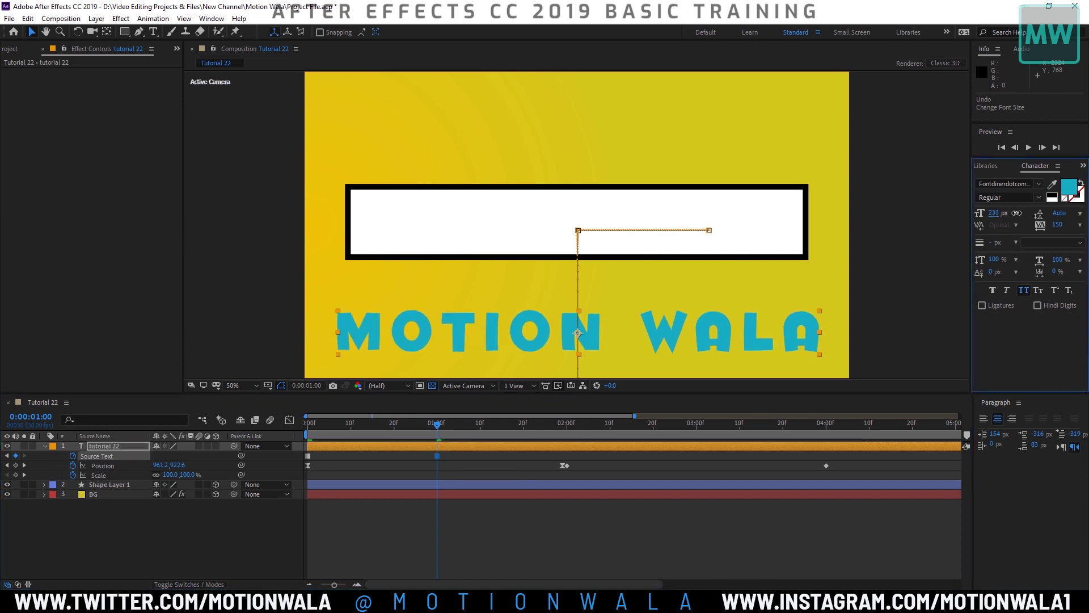
mouse_move(437, 427)
left_mouse_down()
mouse_move(741, 426)
mouse_move(696, 431)
left_mouse_up()
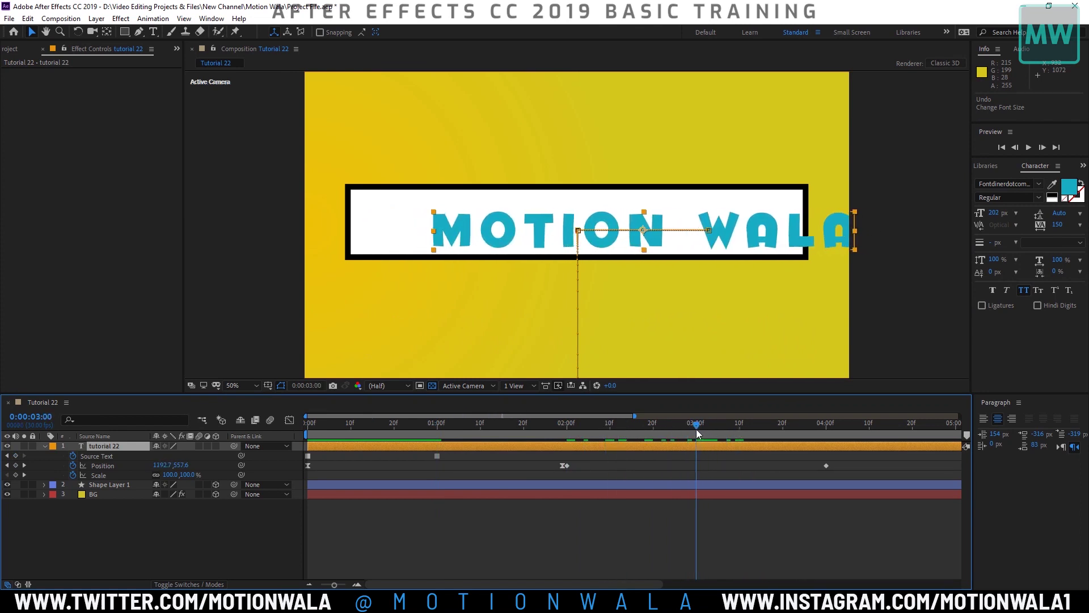
Step: Trial MOTION WALA tracking, a 150% vertical stretch and 264 px size while scrubbing past 3:00
left_click(1022, 224)
left_click_drag(1022, 224, 1042, 231)
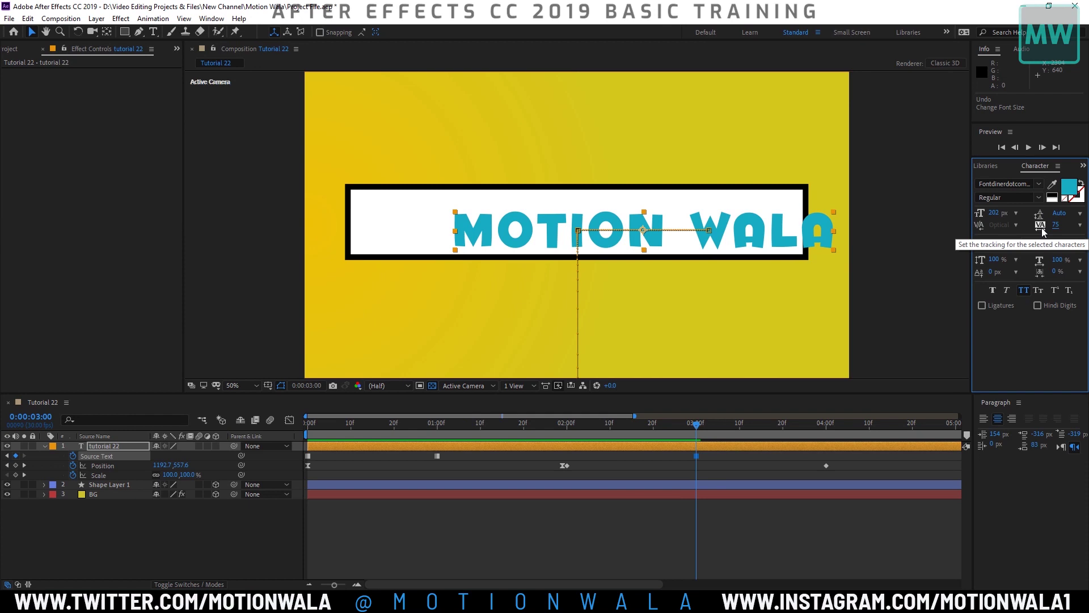
mouse_move(1042, 231)
left_mouse_down()
mouse_move(1083, 227)
mouse_move(1067, 226)
left_mouse_up()
left_click_drag(993, 213, 982, 215)
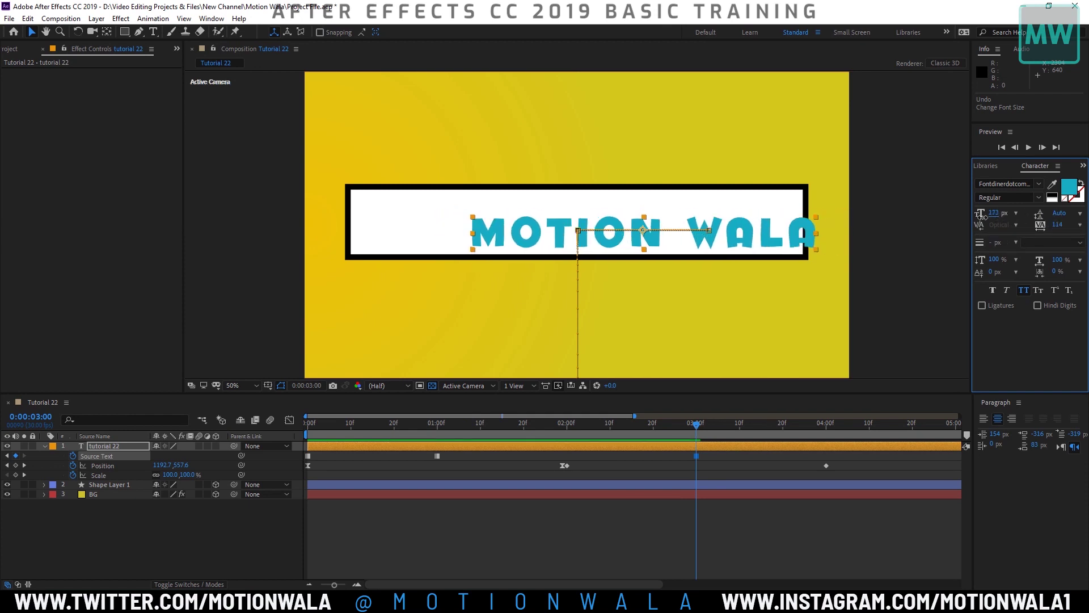
left_click_drag(995, 260, 1069, 272)
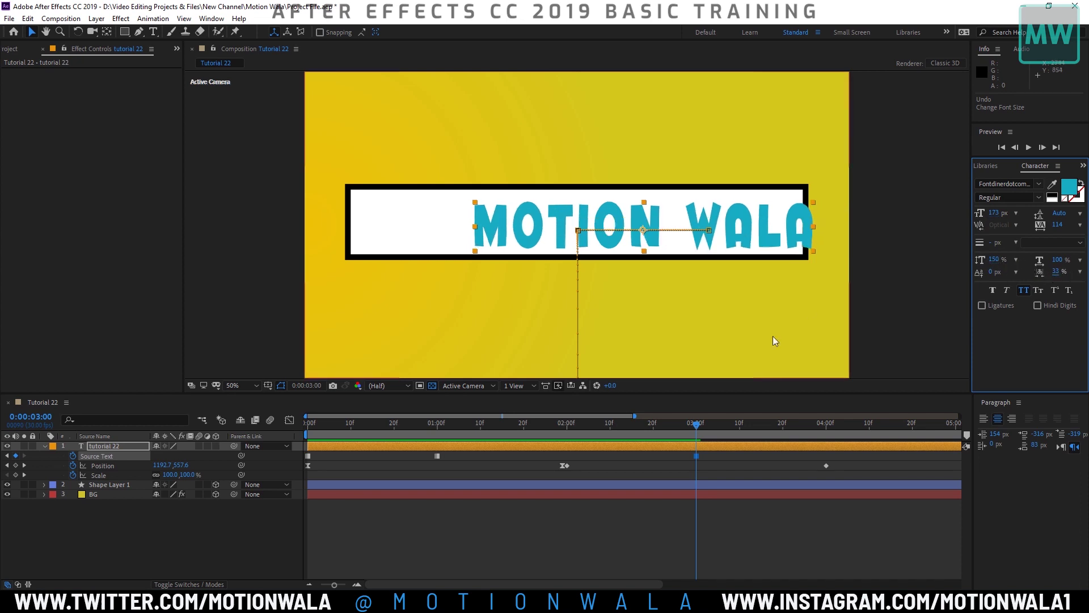
left_click_drag(485, 436, 737, 439)
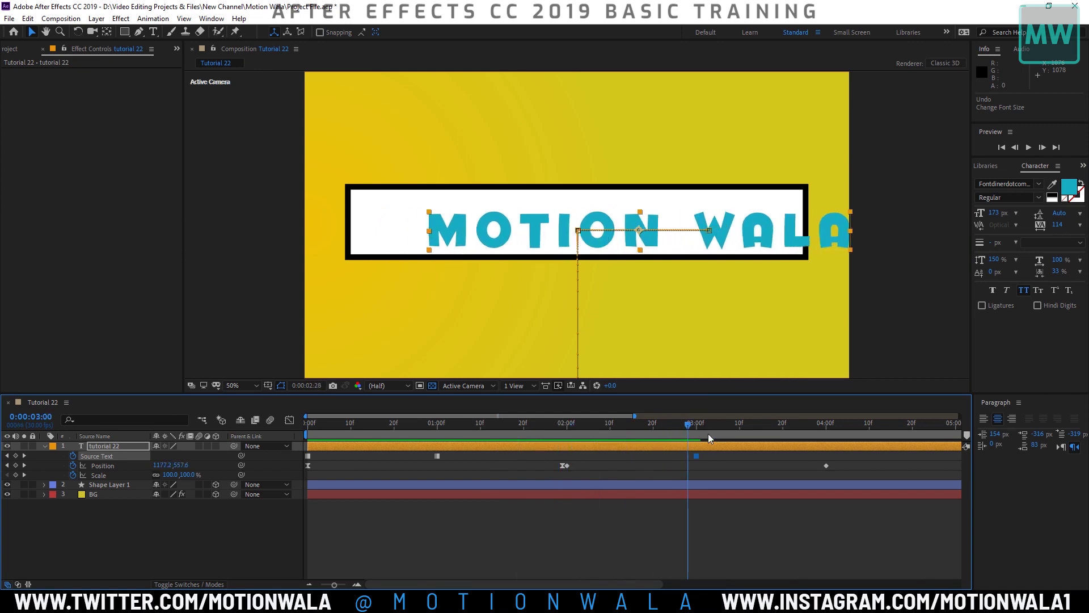
mouse_move(737, 439)
left_mouse_down()
mouse_move(507, 419)
mouse_move(559, 423)
left_mouse_up()
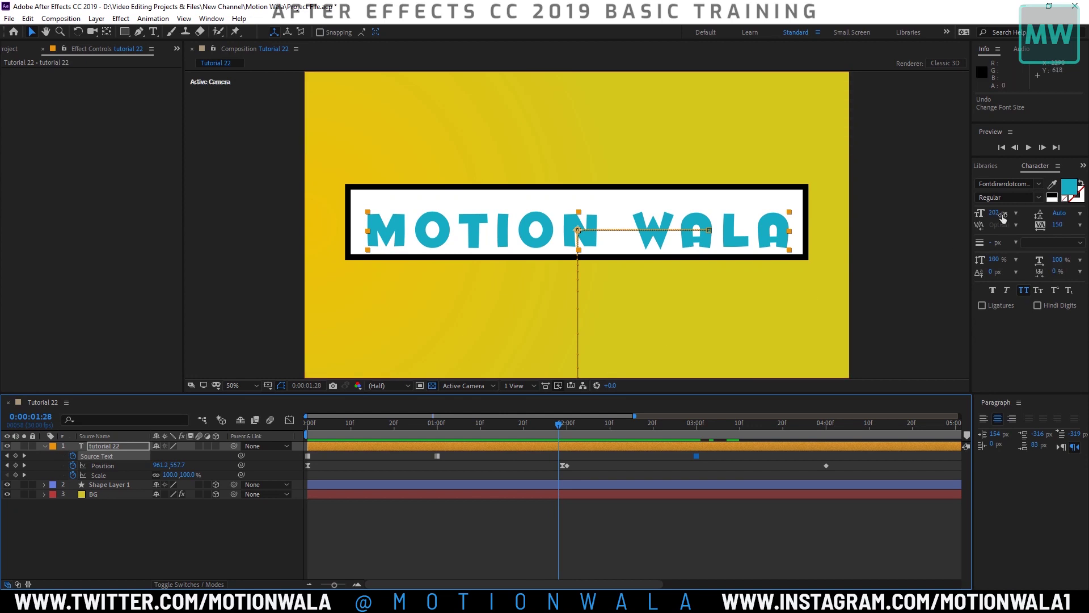
left_click_drag(1003, 218, 1021, 217)
left_click_drag(533, 431, 493, 434)
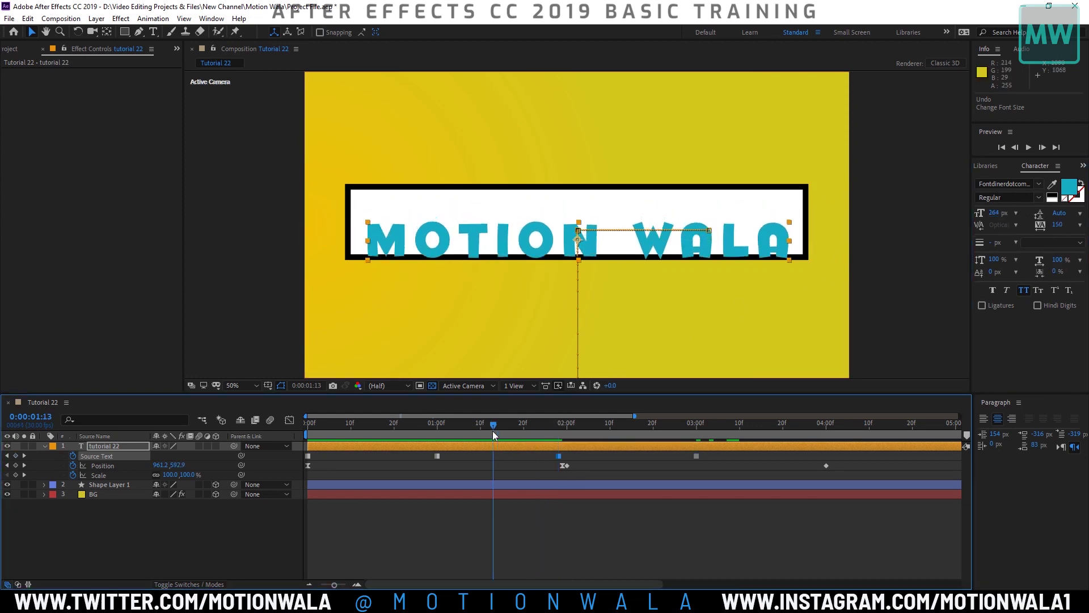
Step: Undo the trial changes and delete the Source Text keyframe at 03:00f
key("k")
key("k")
key("ctrl+z")
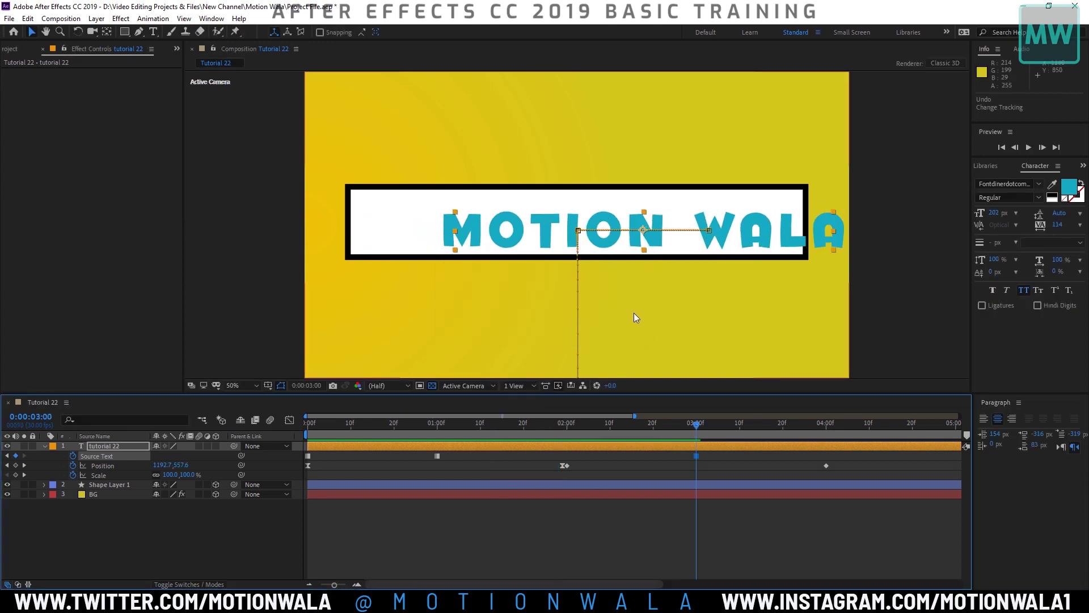
key("ctrl+z")
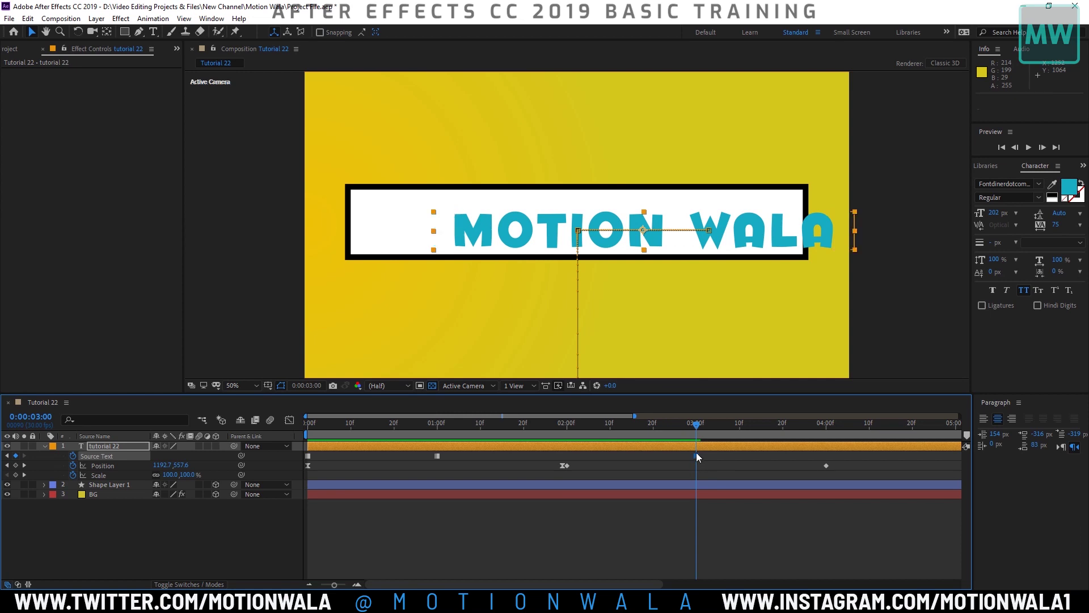
key("Delete")
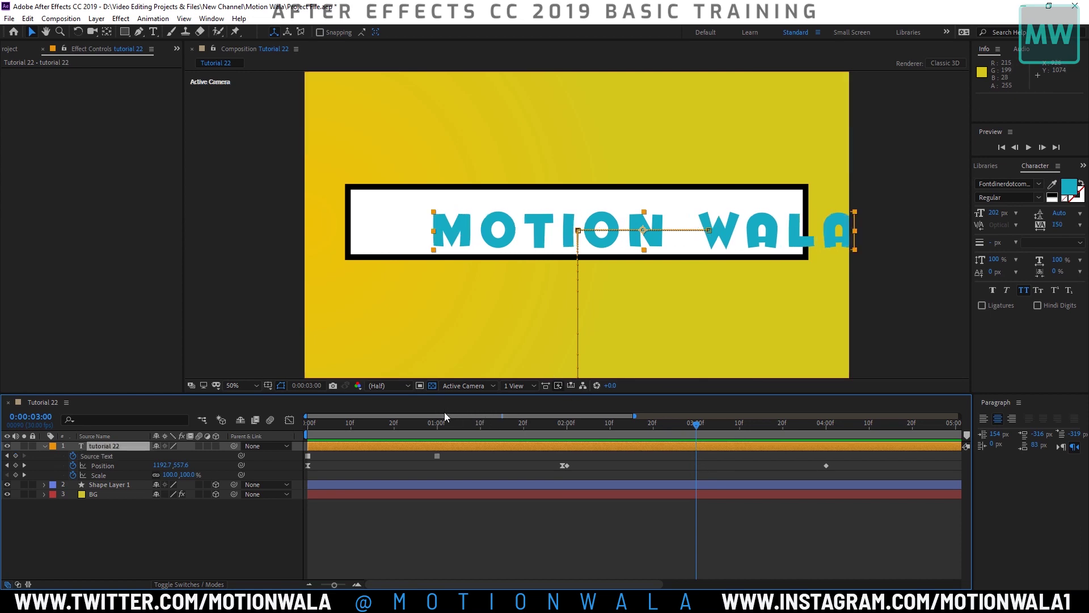
Step: Check the text switch near one second, then enable composition and layer motion blur
left_click(441, 424)
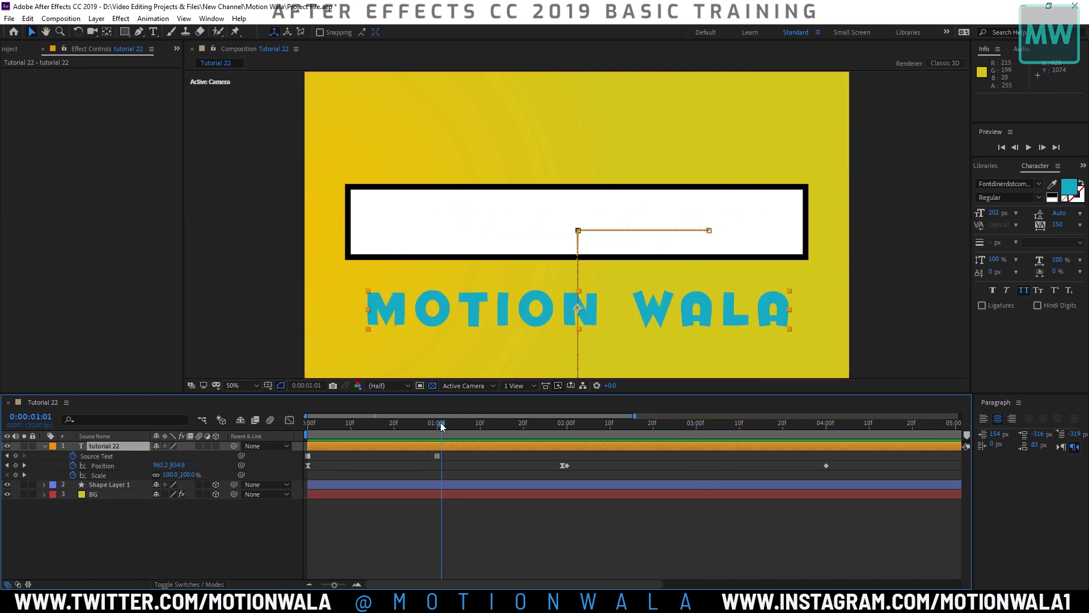
mouse_move(441, 423)
left_mouse_down()
mouse_move(424, 423)
mouse_move(437, 432)
left_mouse_up()
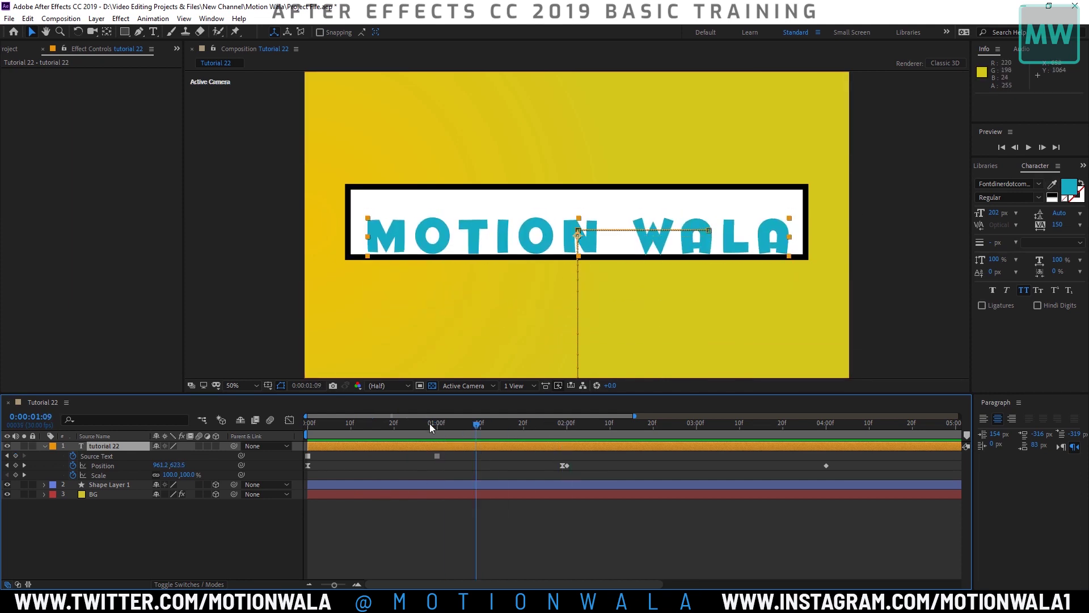
left_click_drag(443, 432, 308, 432)
left_click(270, 420)
left_click(200, 446)
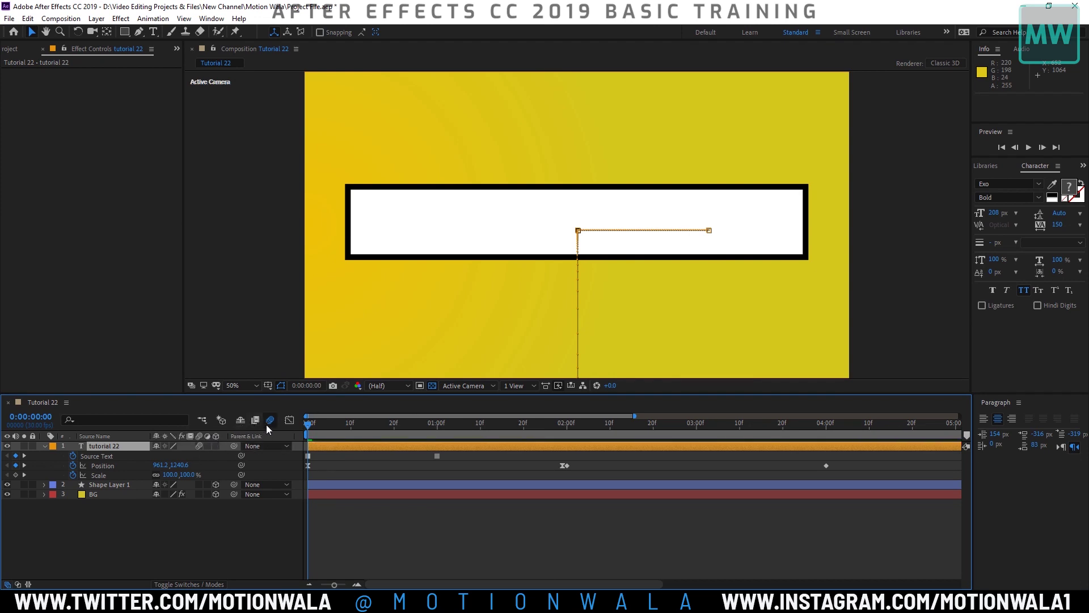
Step: Preview the motion-blurred title and step to the frame just after MOTION WALA appears
key("comma")
key("comma")
key("period")
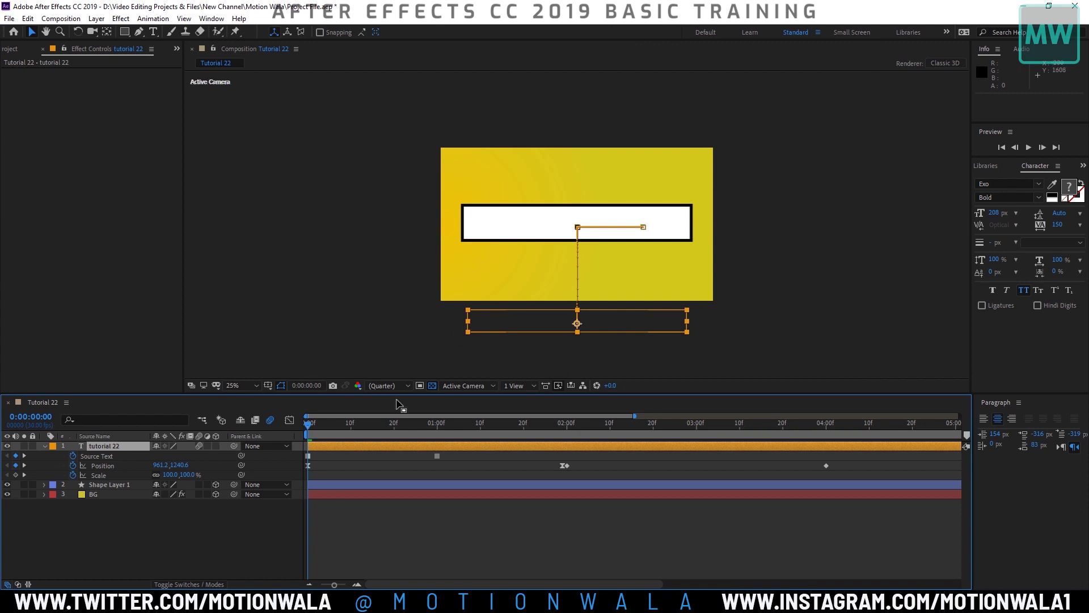
key("space")
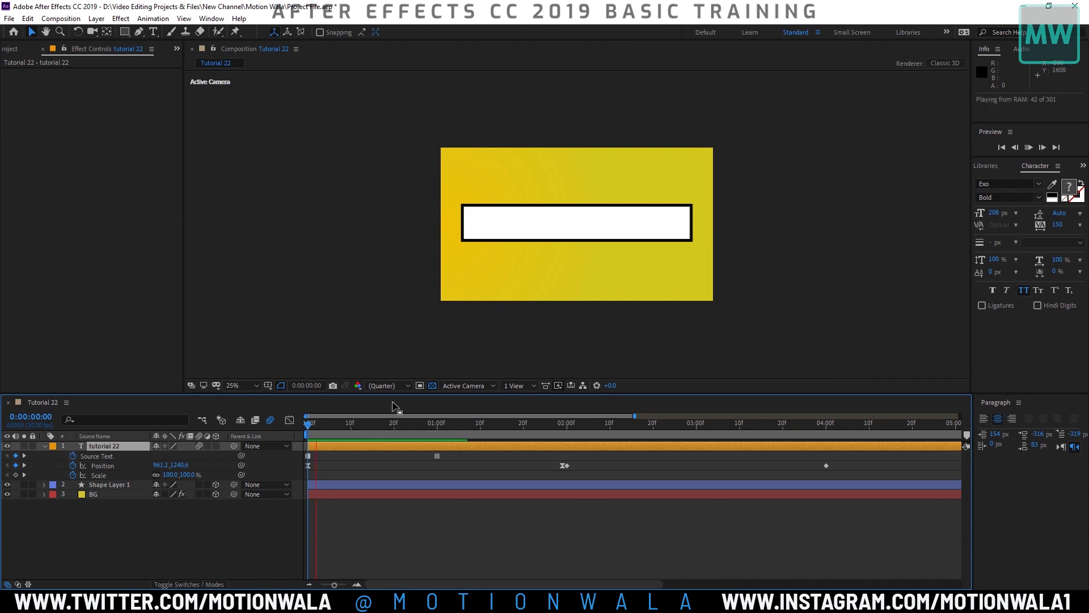
key("period")
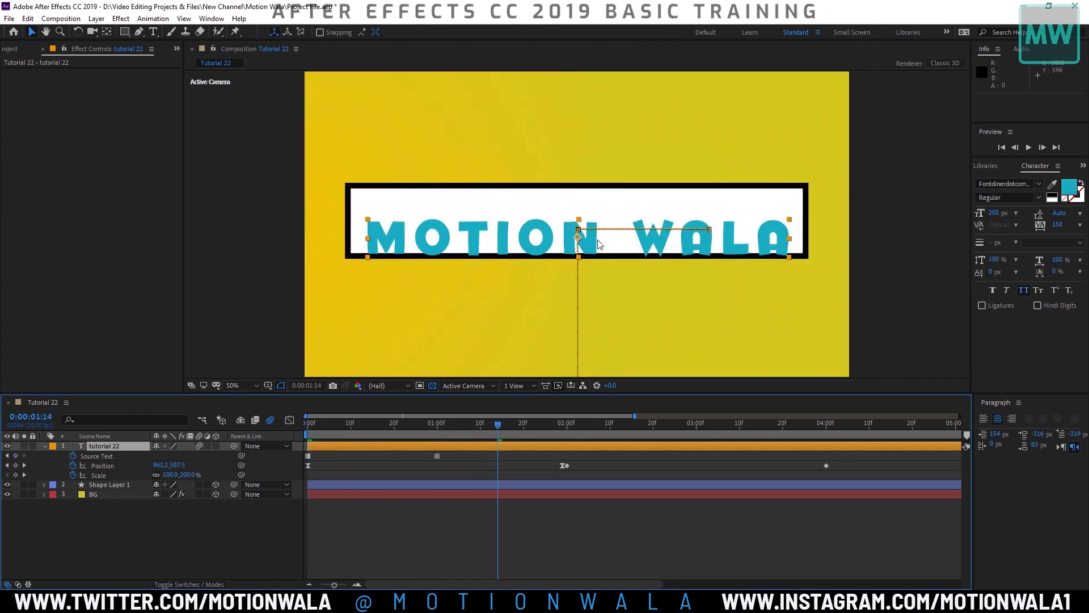
key("space")
key("space")
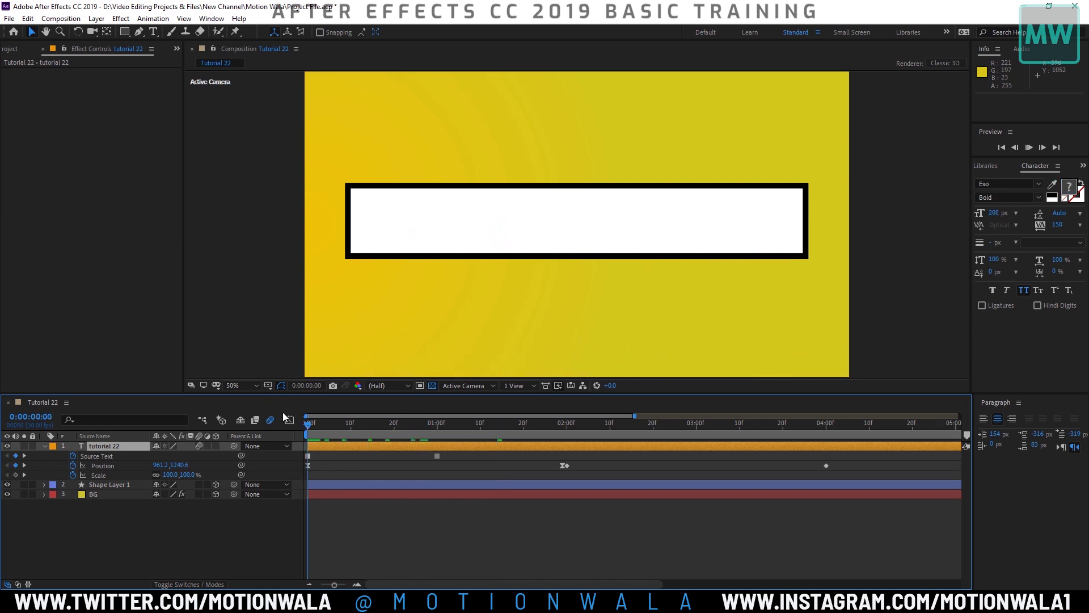
left_click_drag(435, 425, 438, 427)
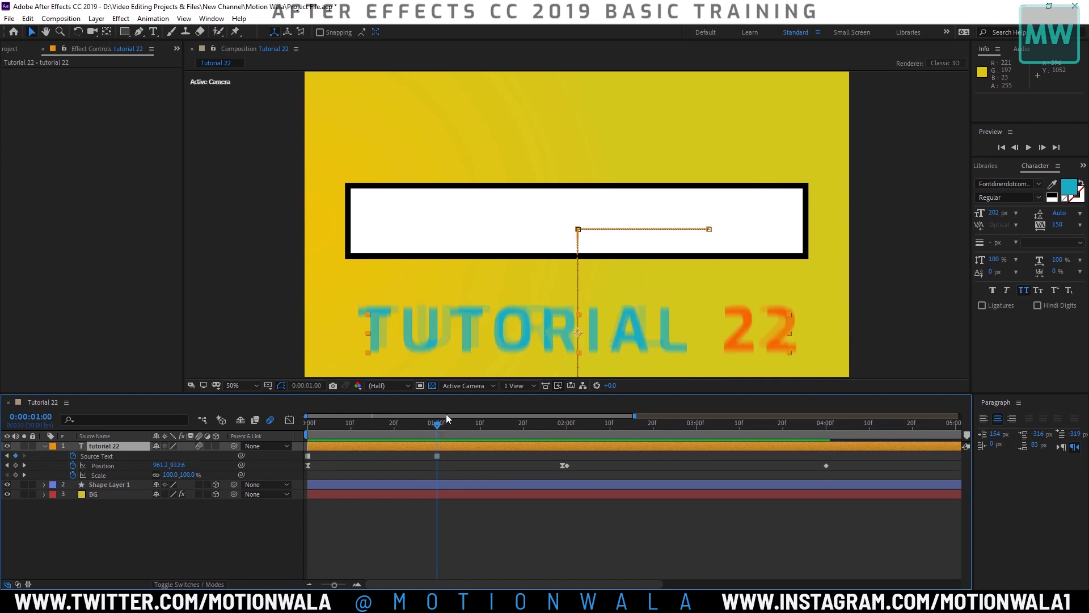
key("Page_Down")
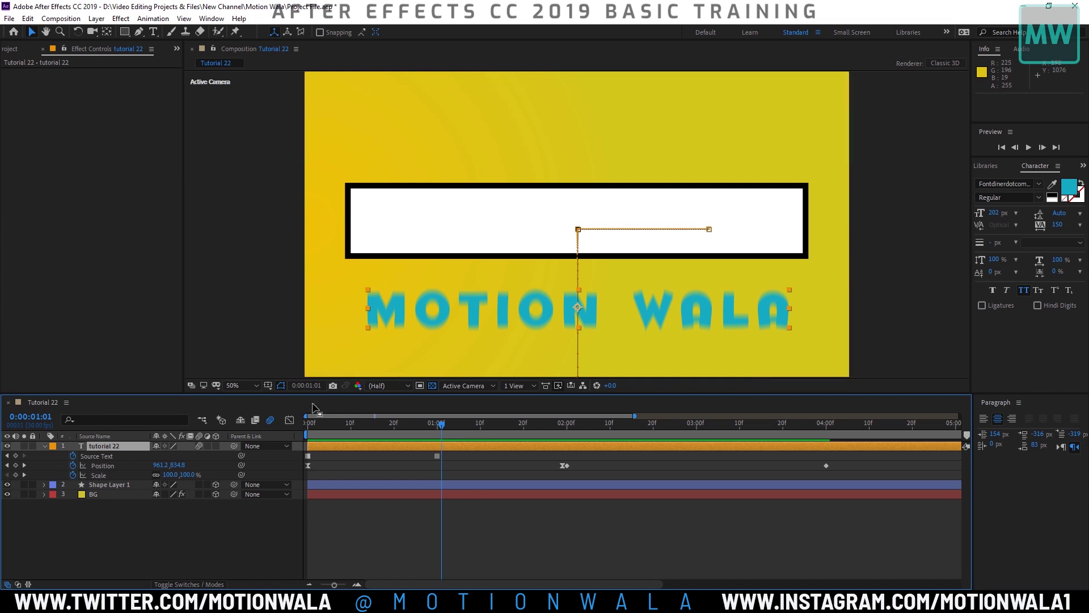
left_click(269, 421)
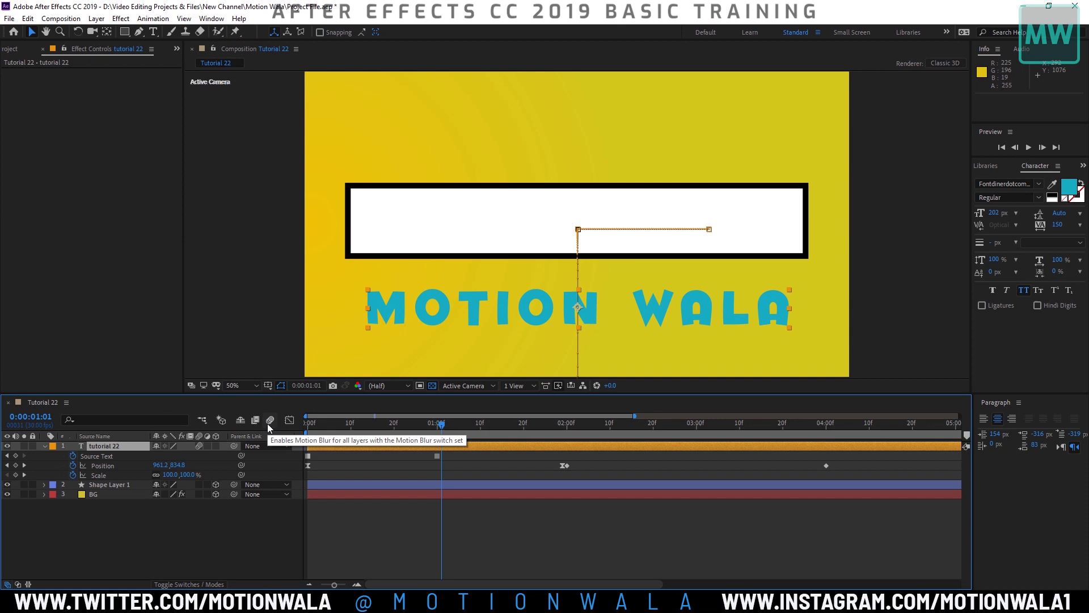
left_click(267, 423)
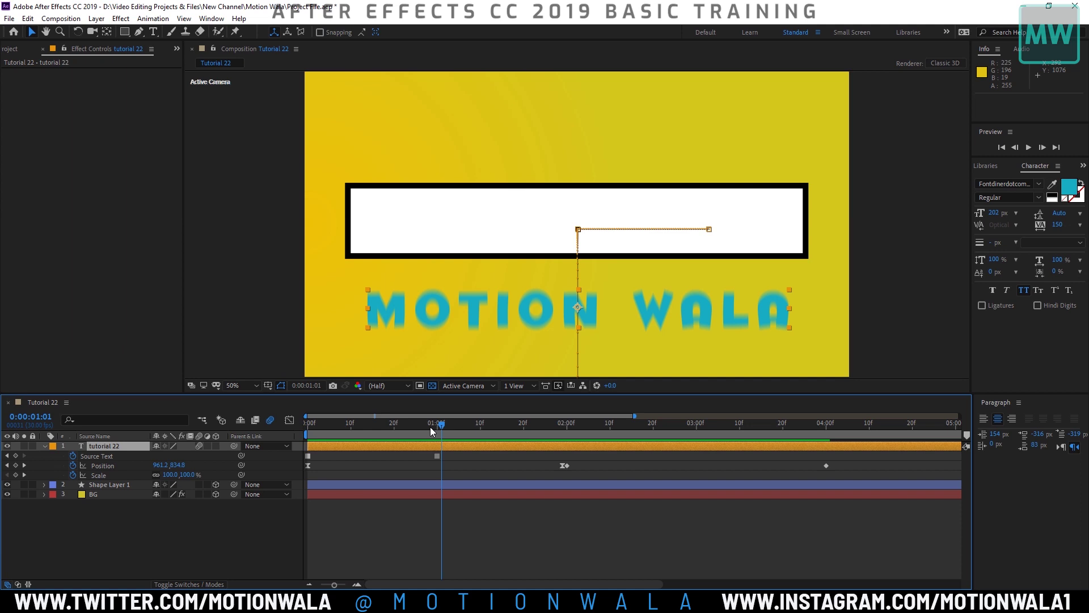
left_click_drag(359, 425, 435, 430)
key("space")
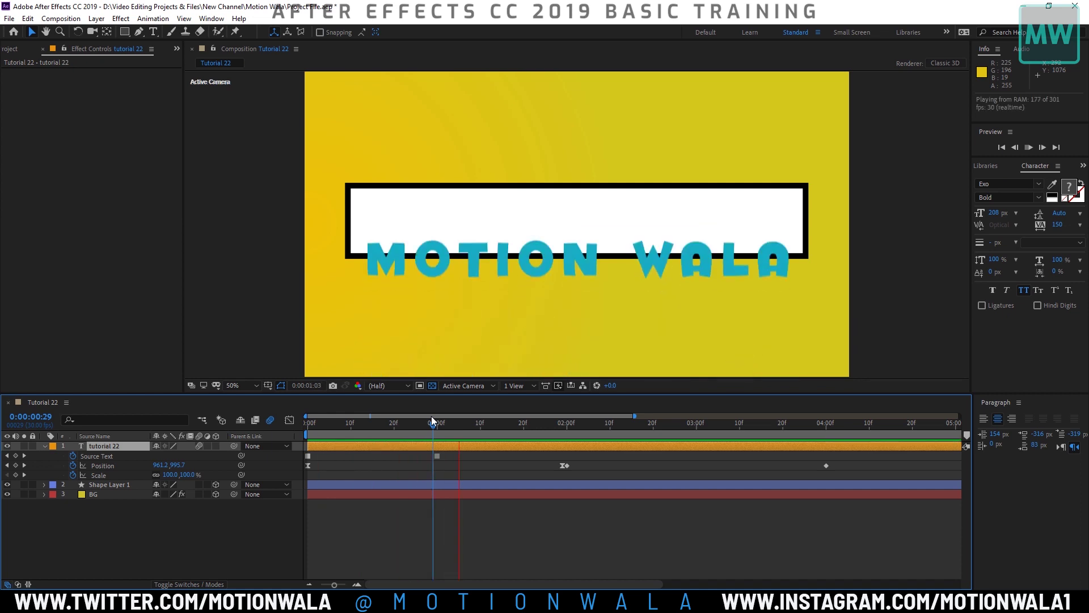
key("space")
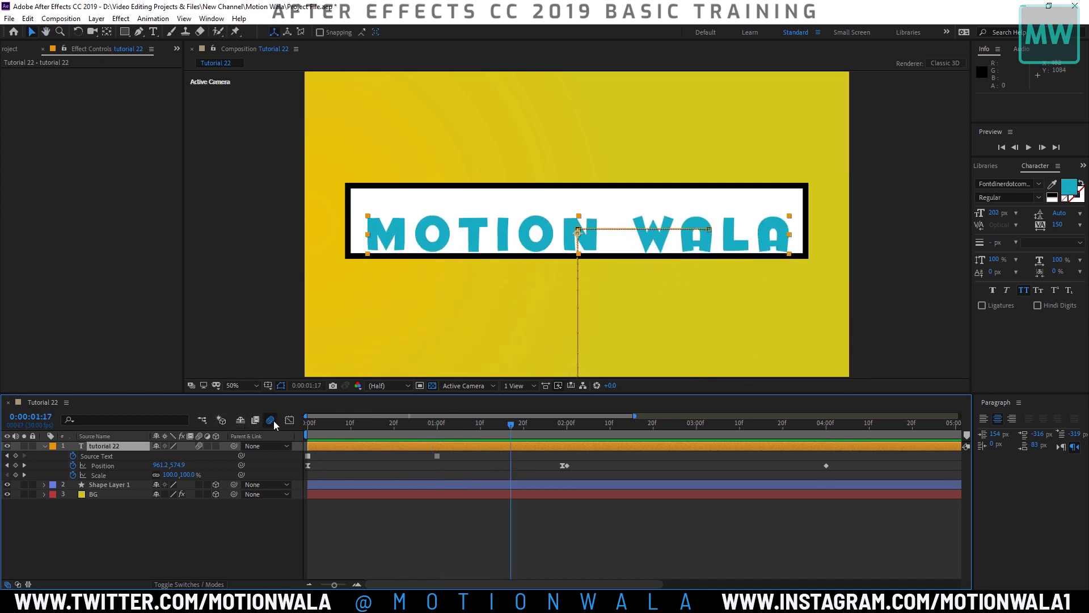
left_click(372, 424)
left_click_drag(397, 437, 306, 429)
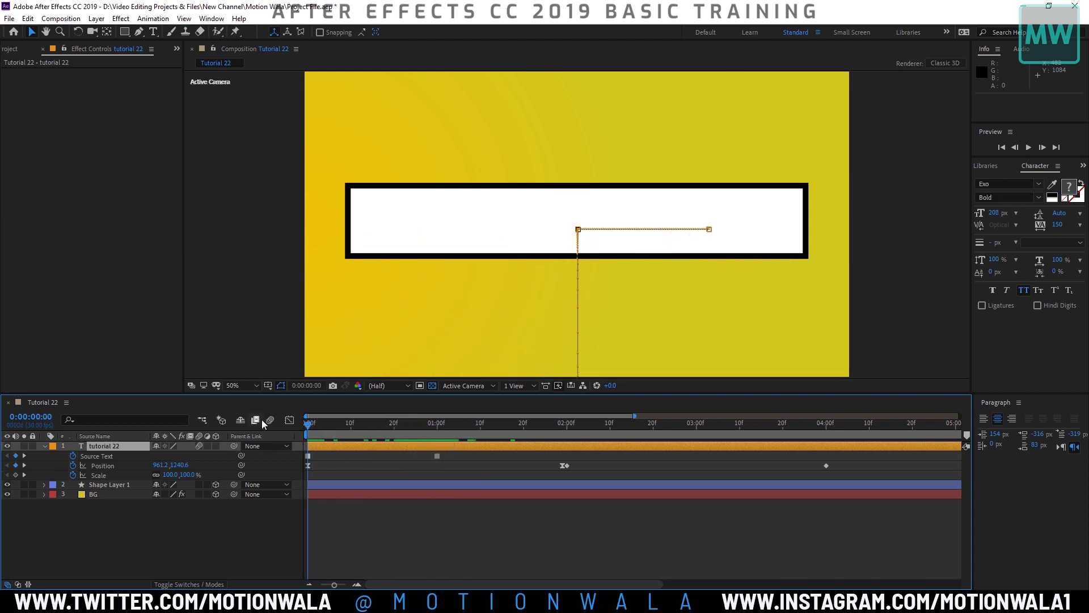
key("space")
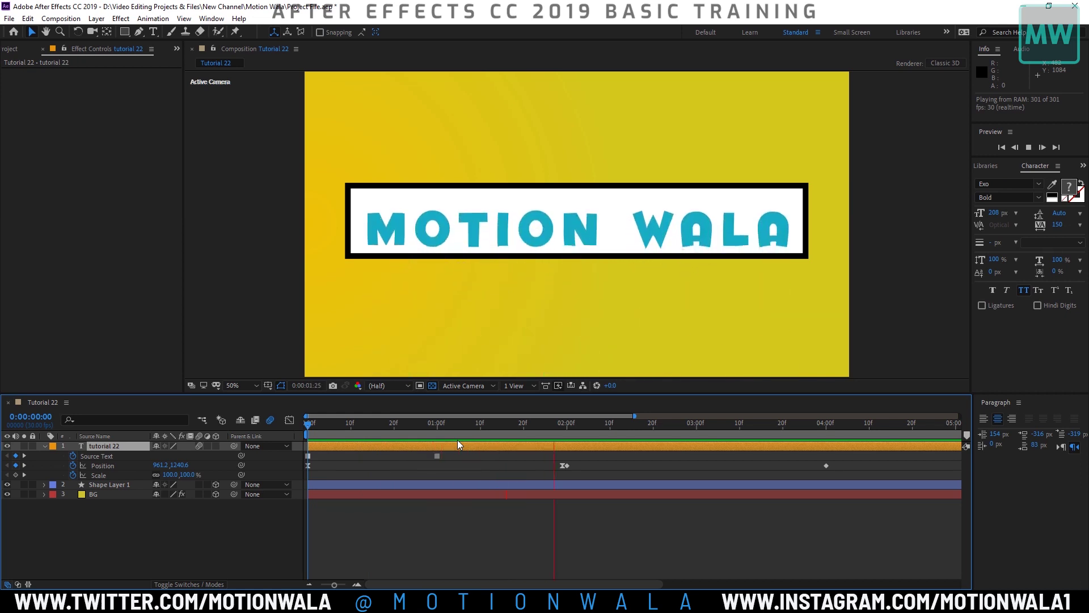
key("space")
key("Home")
key("space")
key("space")
left_click_drag(432, 432, 442, 435)
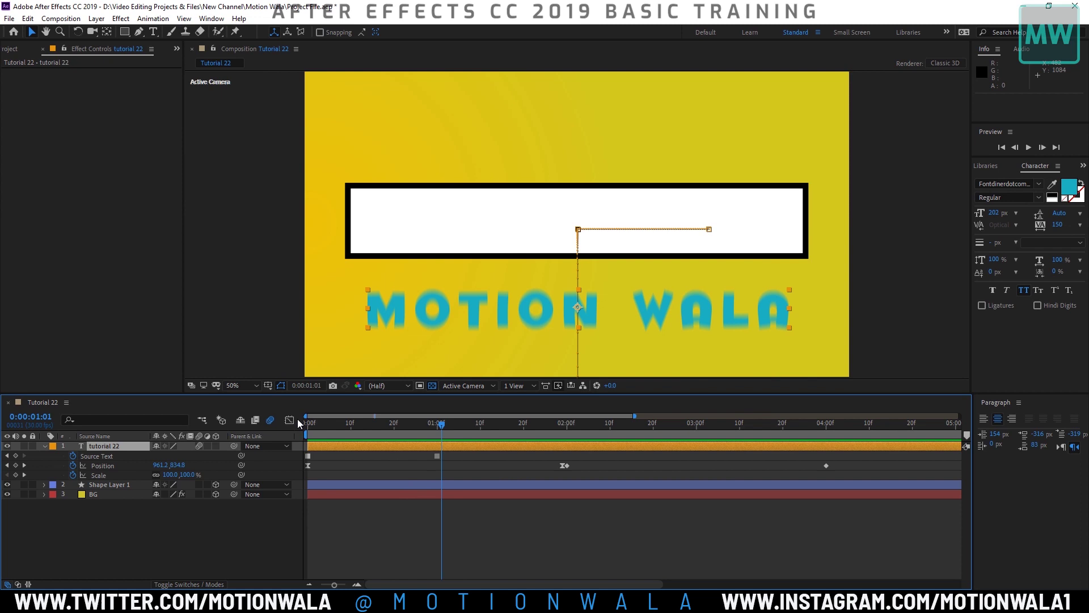
Step: Turn off the text layer's motion blur, scrub MOTION WALA into the box, and zoom the timeline out to 10 seconds
left_click(200, 446)
left_click(199, 446)
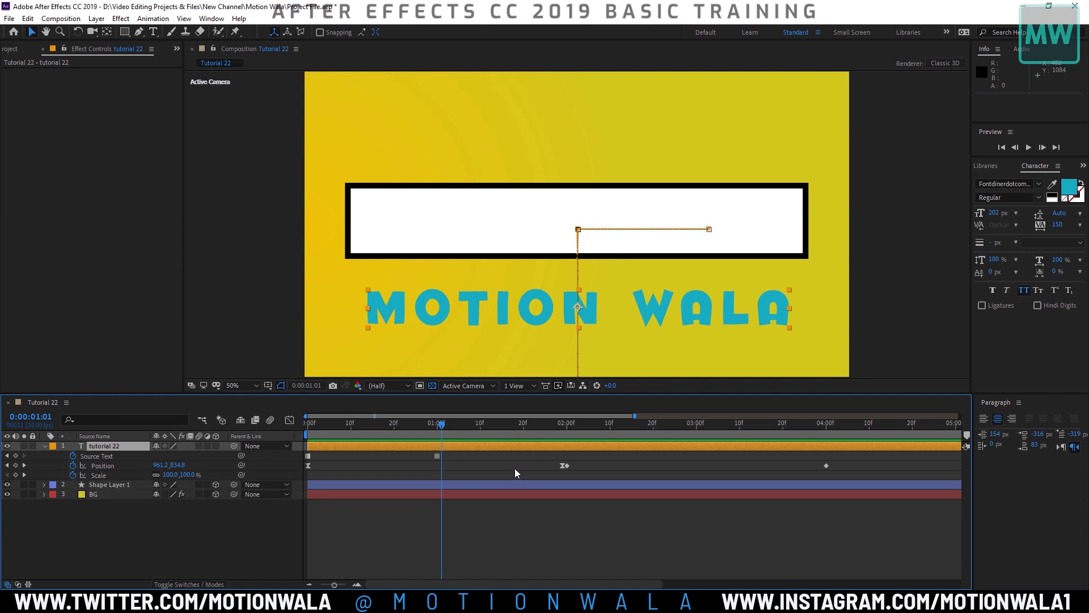
left_click_drag(441, 432, 447, 443)
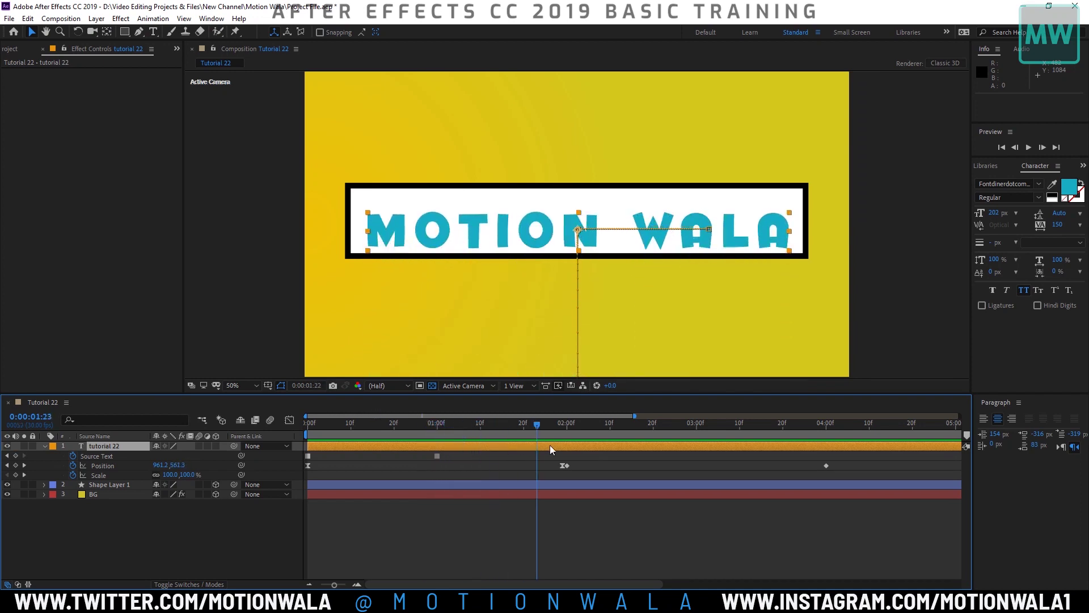
left_click_drag(447, 444, 890, 424)
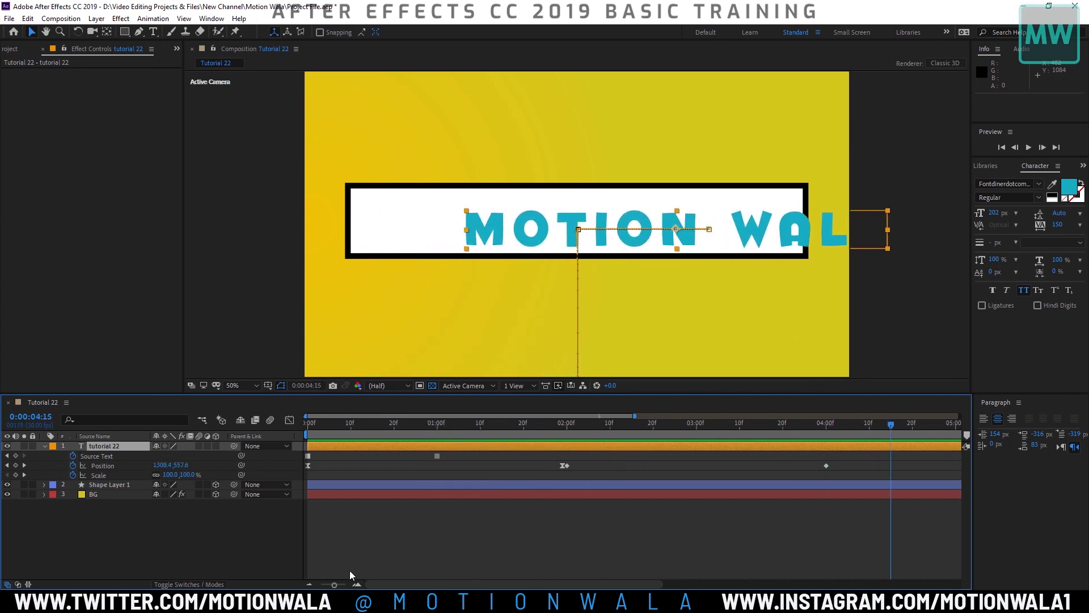
left_click_drag(336, 585, 320, 585)
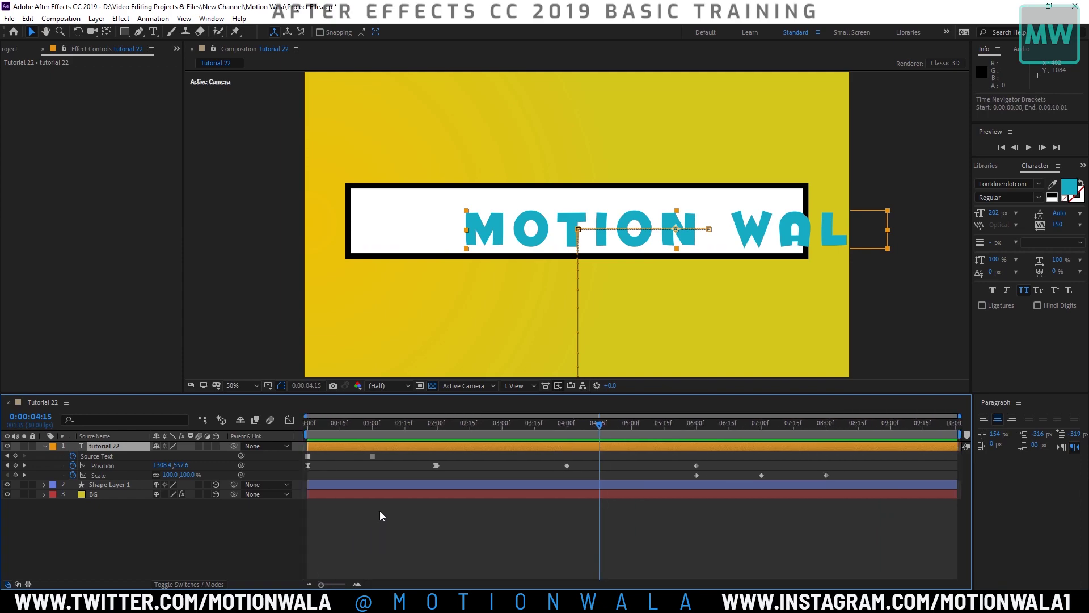